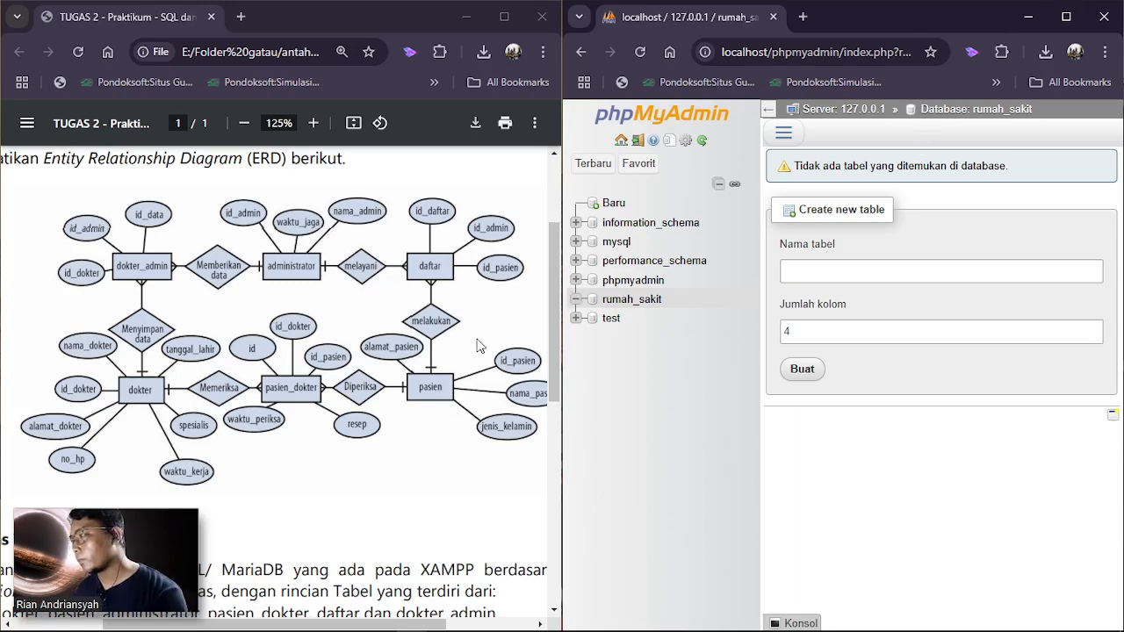
Create a new table named dokter with 7 columns in the rumah_sakit database
{"action": "left_click", "coordinate": [795, 269]}
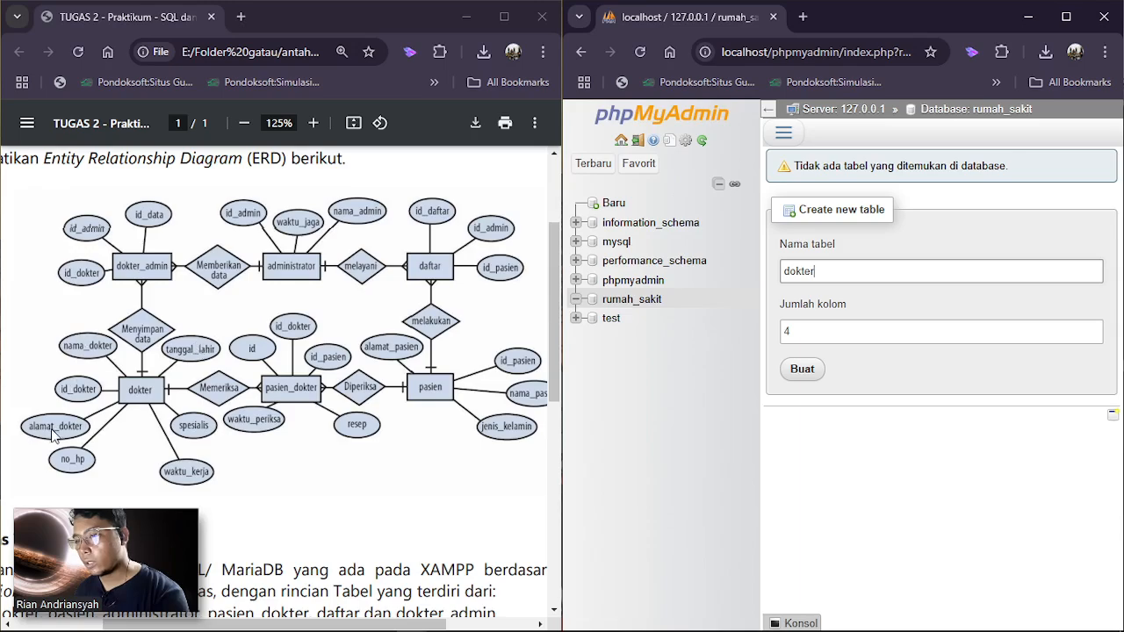
{"action": "left_click", "coordinate": [801, 334]}
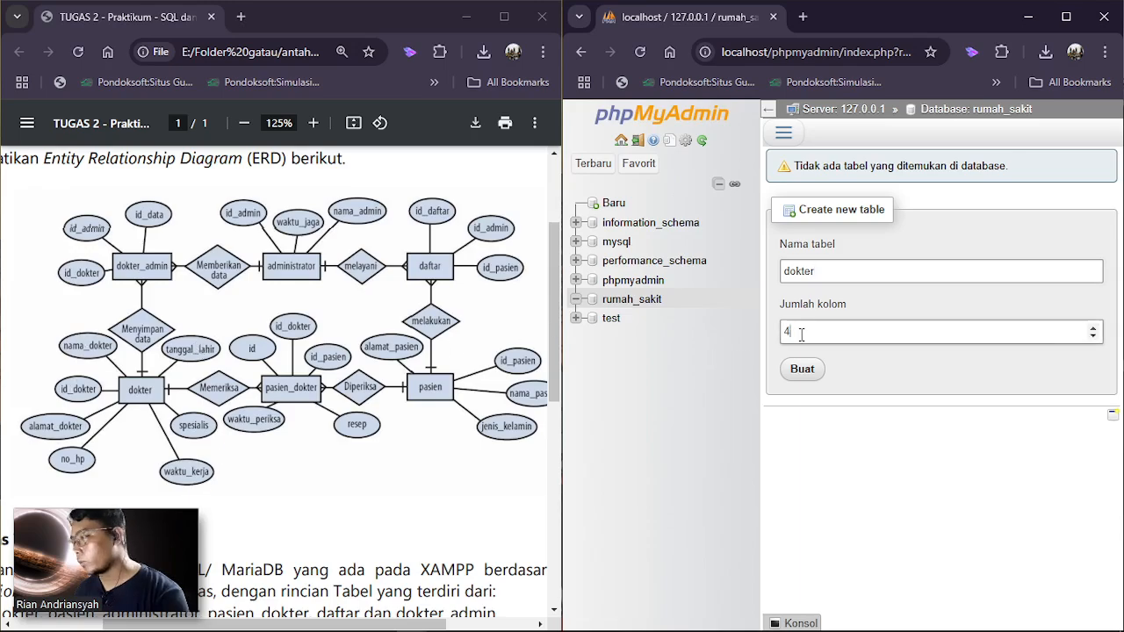
{"action": "left_click_drag", "start_coordinate": [801, 333], "coordinate": [770, 342]}
{"action": "type", "text": "7"}
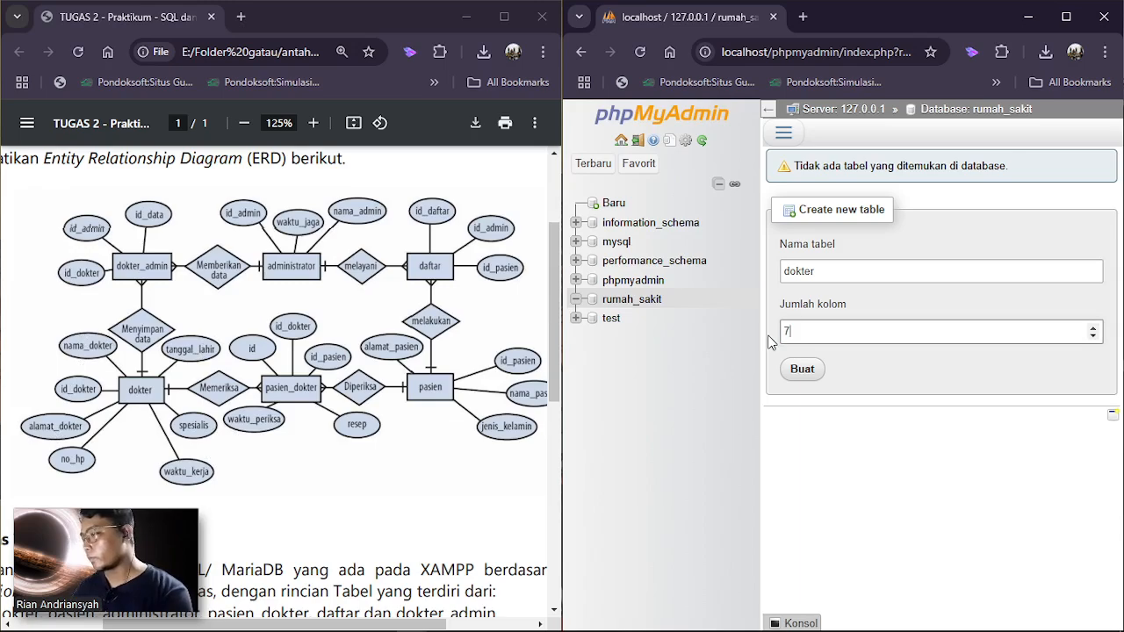
{"action": "left_click", "coordinate": [802, 368]}
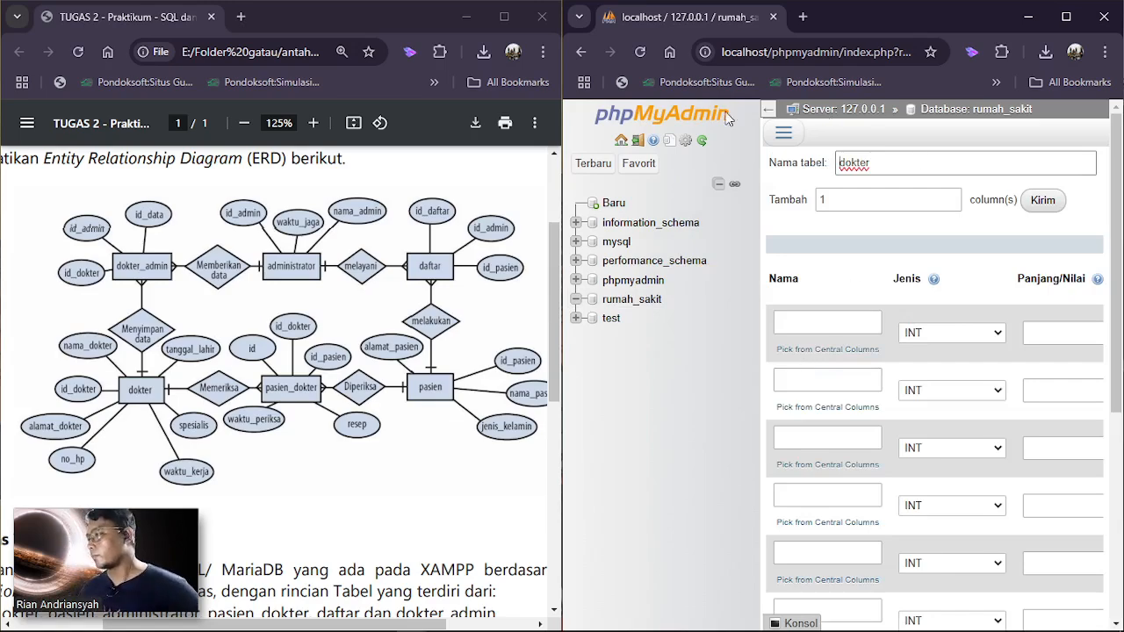
Define the first column as id_dokter with type VARCHAR and length 50, following the dokter entity in the ERD
{"action": "left_click_drag", "start_coordinate": [562, 216], "coordinate": [413, 224]}
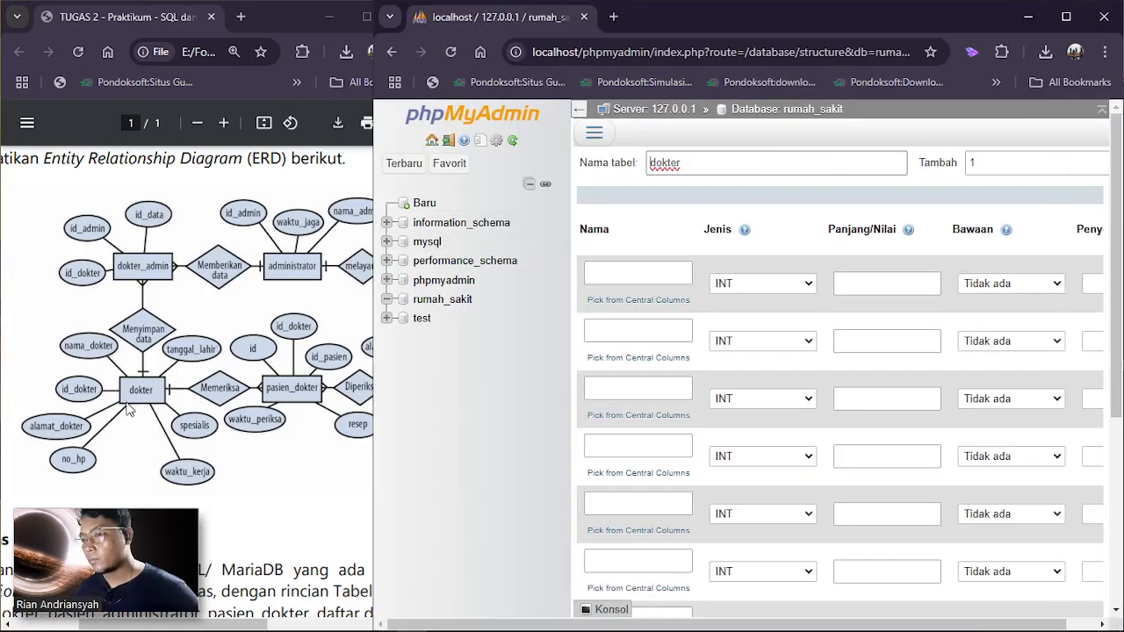
{"action": "scroll", "coordinate": [152, 404], "scroll_direction": "up", "scroll_amount": 1}
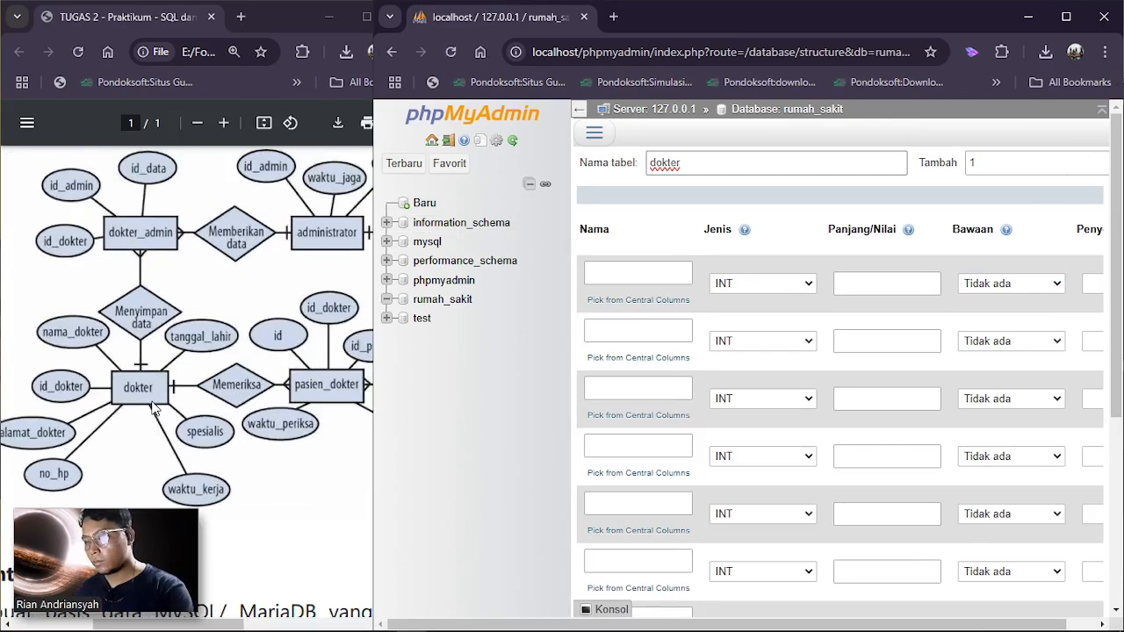
{"action": "left_click", "coordinate": [159, 386]}
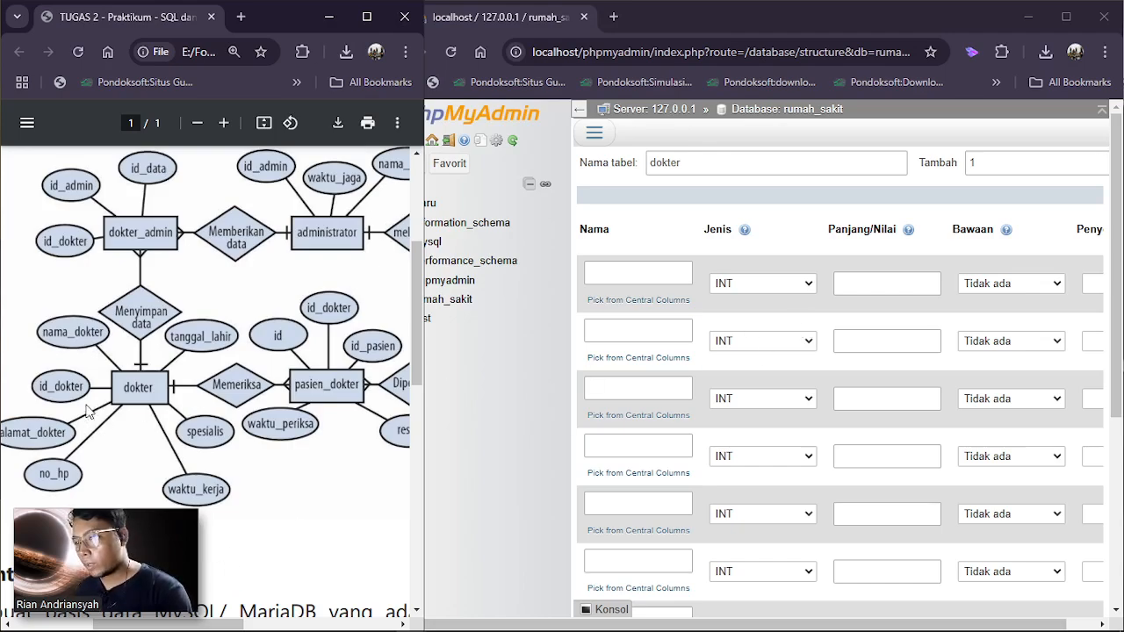
{"action": "left_click", "coordinate": [615, 274]}
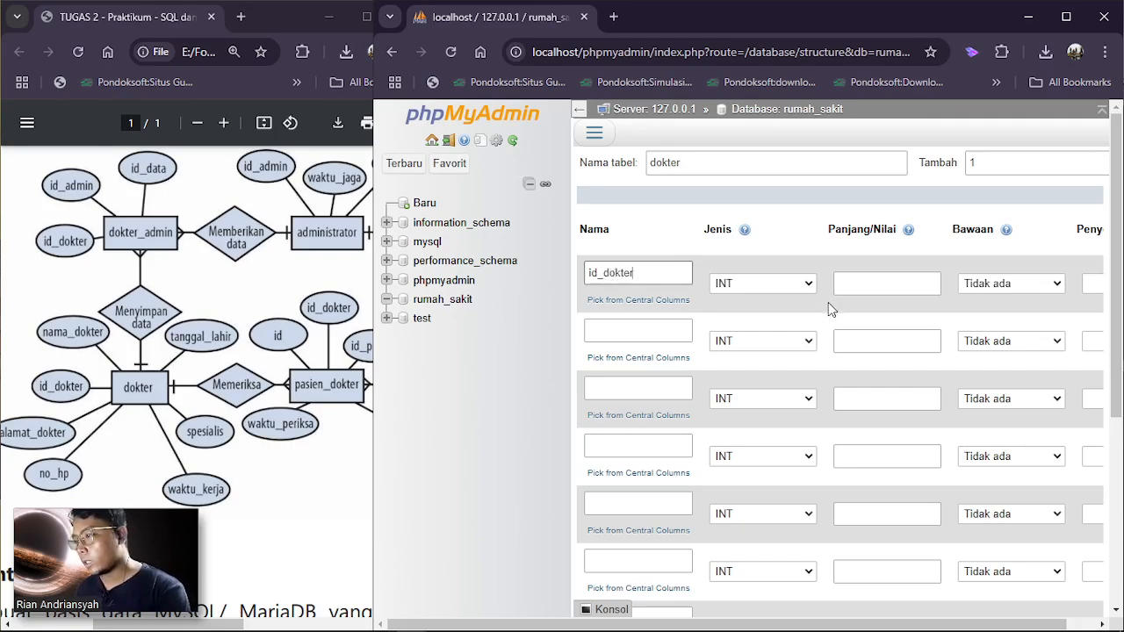
{"action": "left_click", "coordinate": [810, 286]}
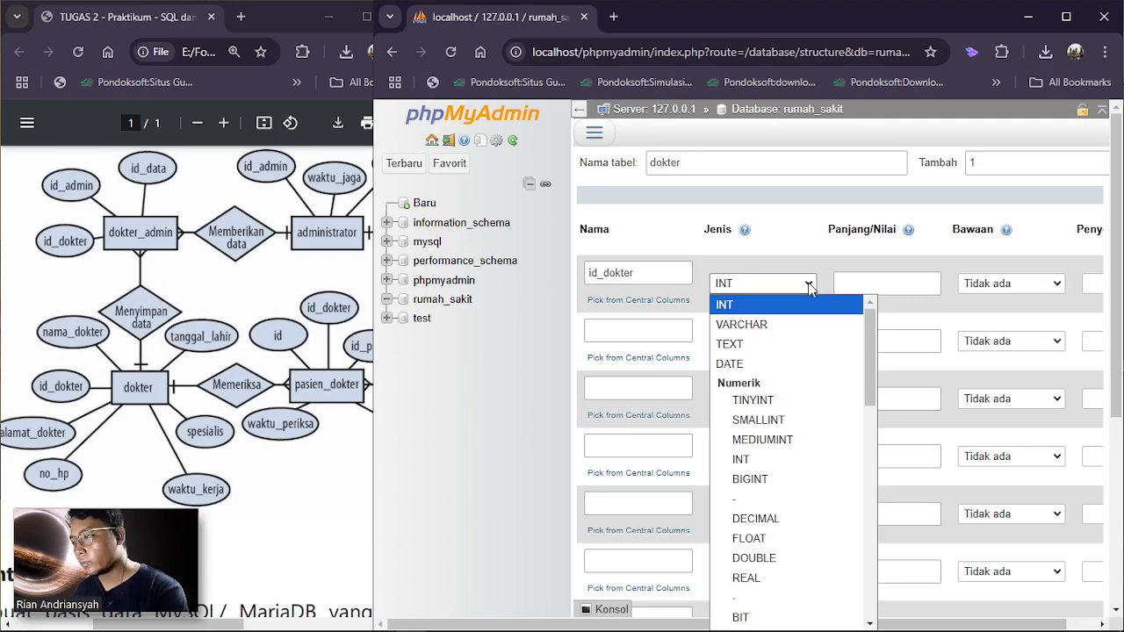
{"action": "left_click", "coordinate": [793, 324]}
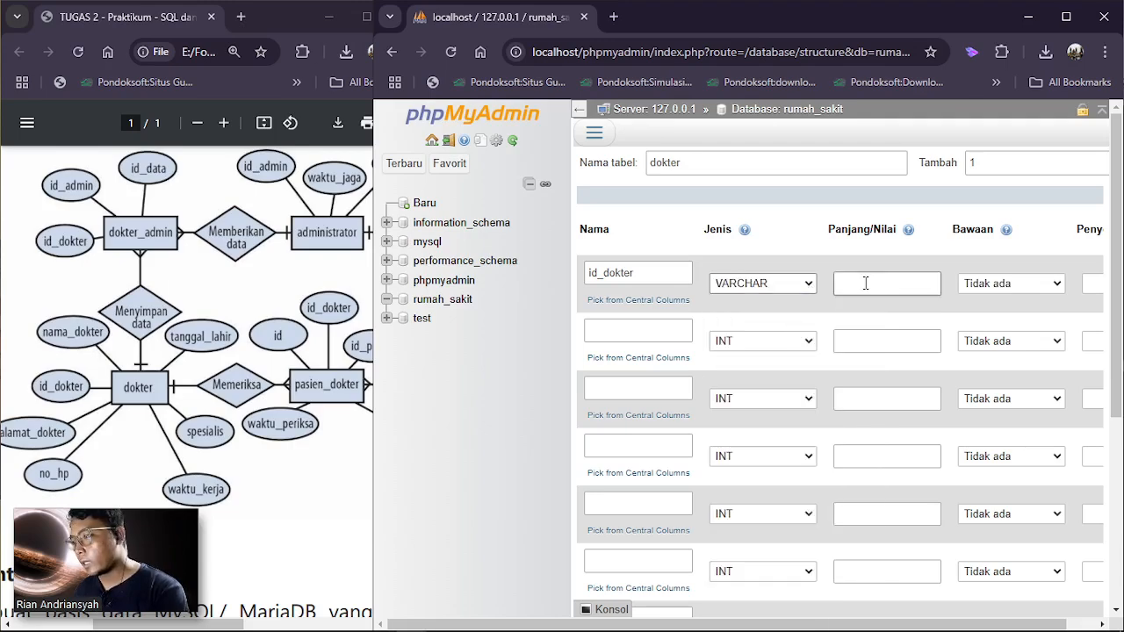
{"action": "left_click", "coordinate": [865, 283]}
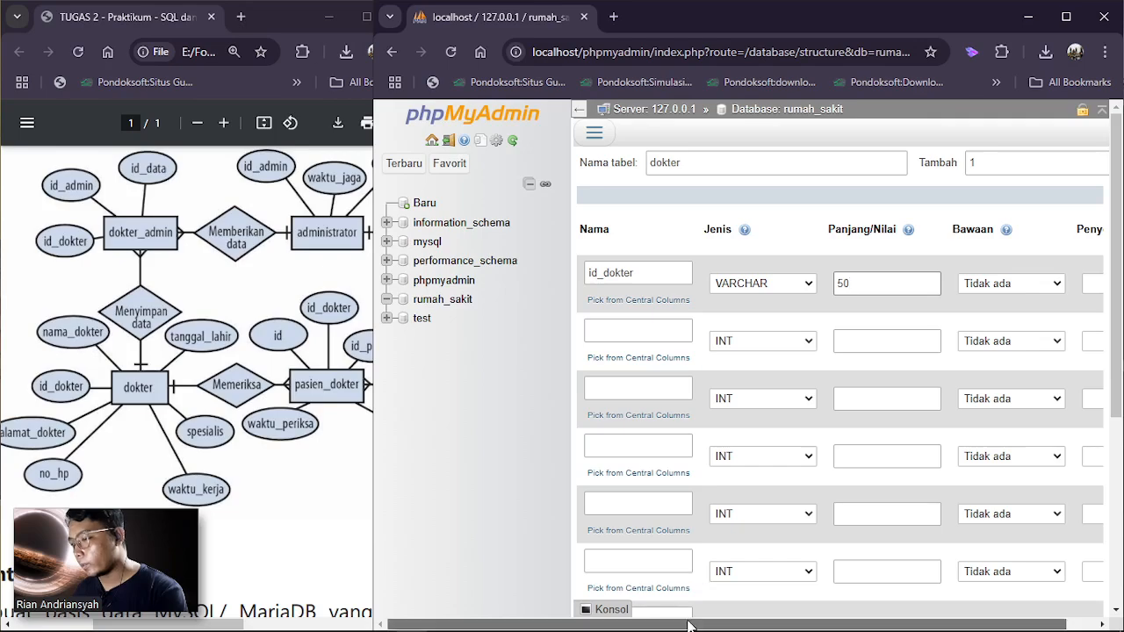
Maximize the phpMyAdmin window and float the ERD document window over it, keeping the column name and type fields uncovered
{"action": "left_click_drag", "start_coordinate": [739, 625], "coordinate": [623, 608]}
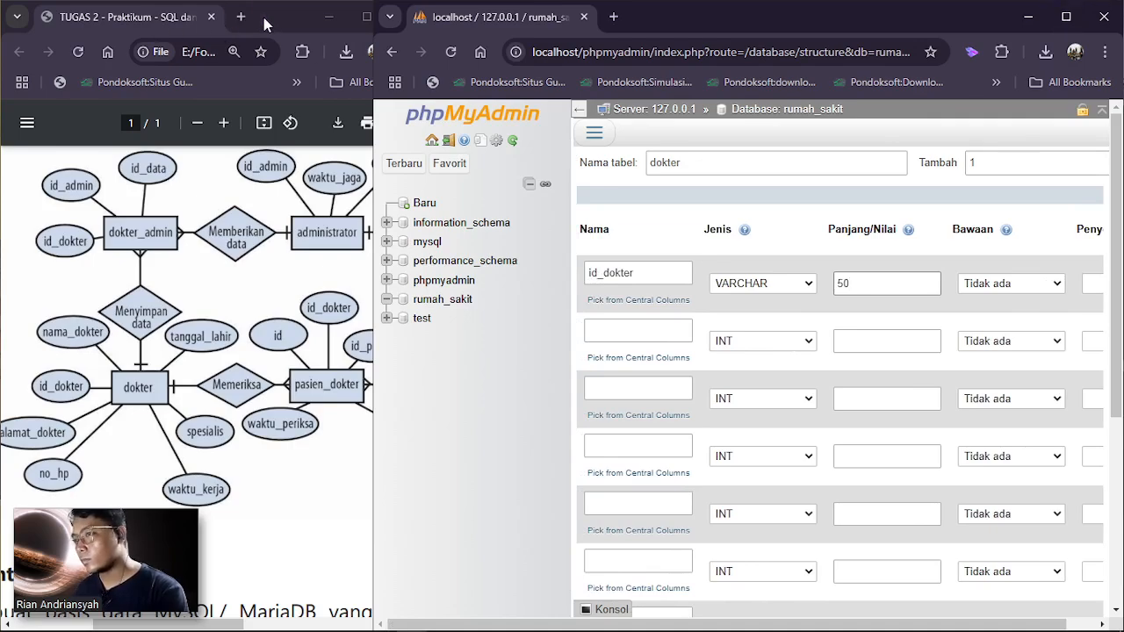
{"action": "left_click_drag", "start_coordinate": [267, 20], "coordinate": [570, 91]}
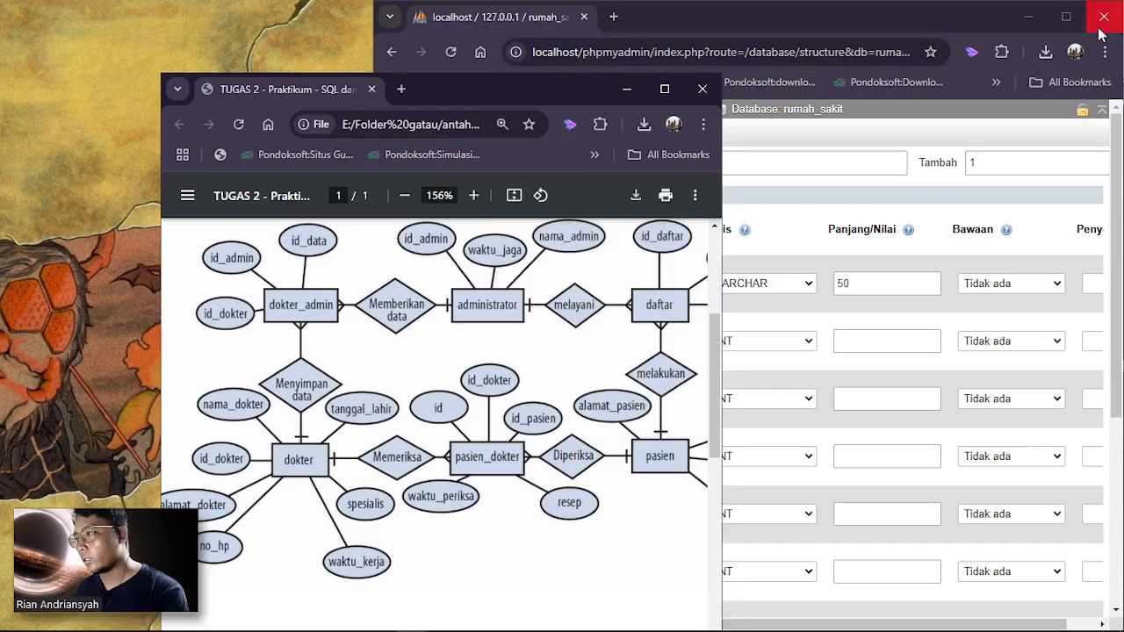
{"action": "left_click", "coordinate": [1066, 17]}
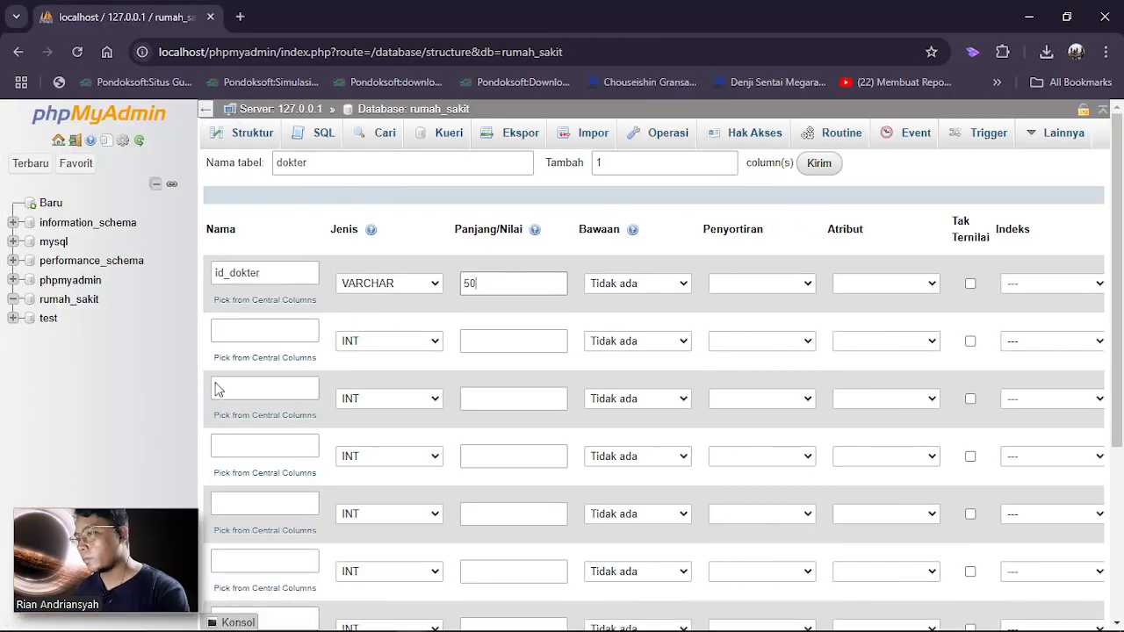
{"action": "mouse_move", "coordinate": [260, 625]}
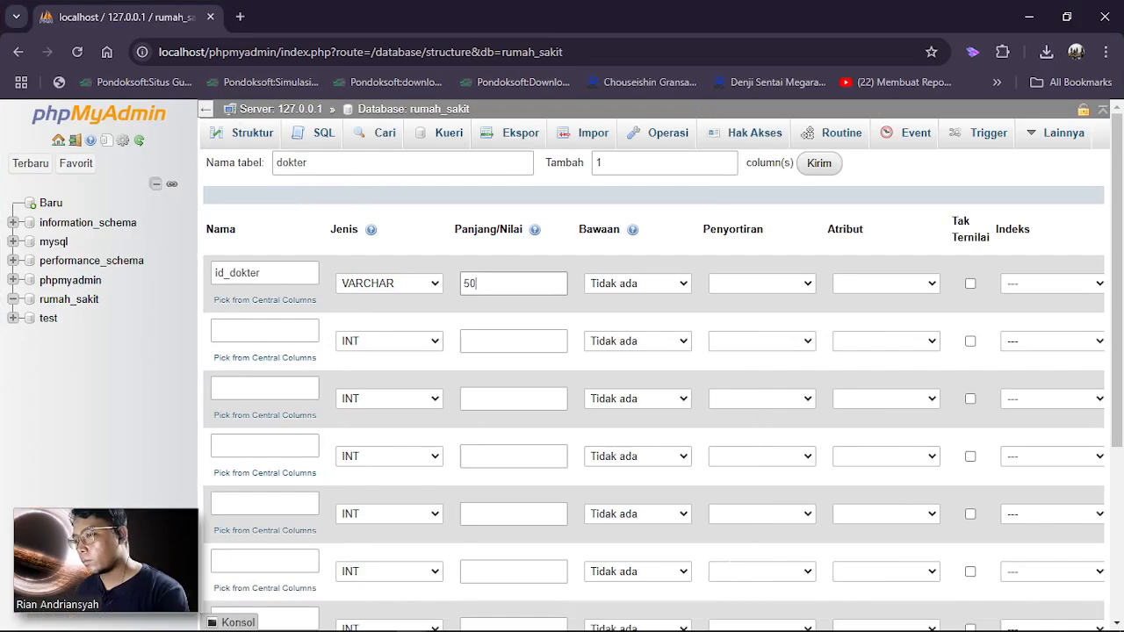
{"action": "mouse_move", "coordinate": [411, 620]}
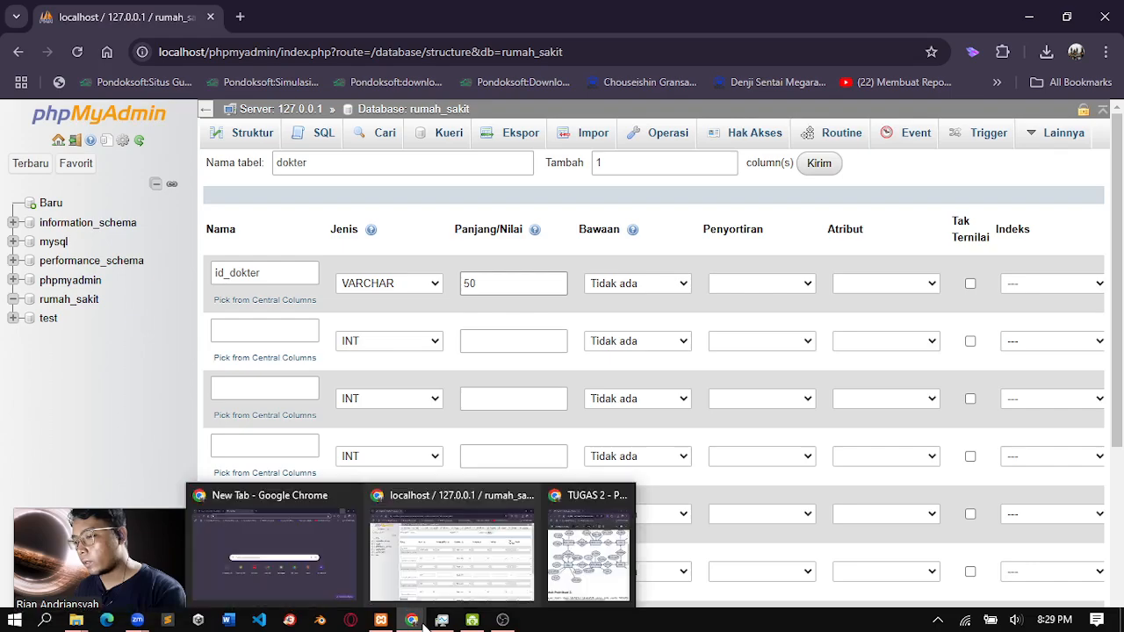
{"action": "left_click", "coordinate": [583, 579]}
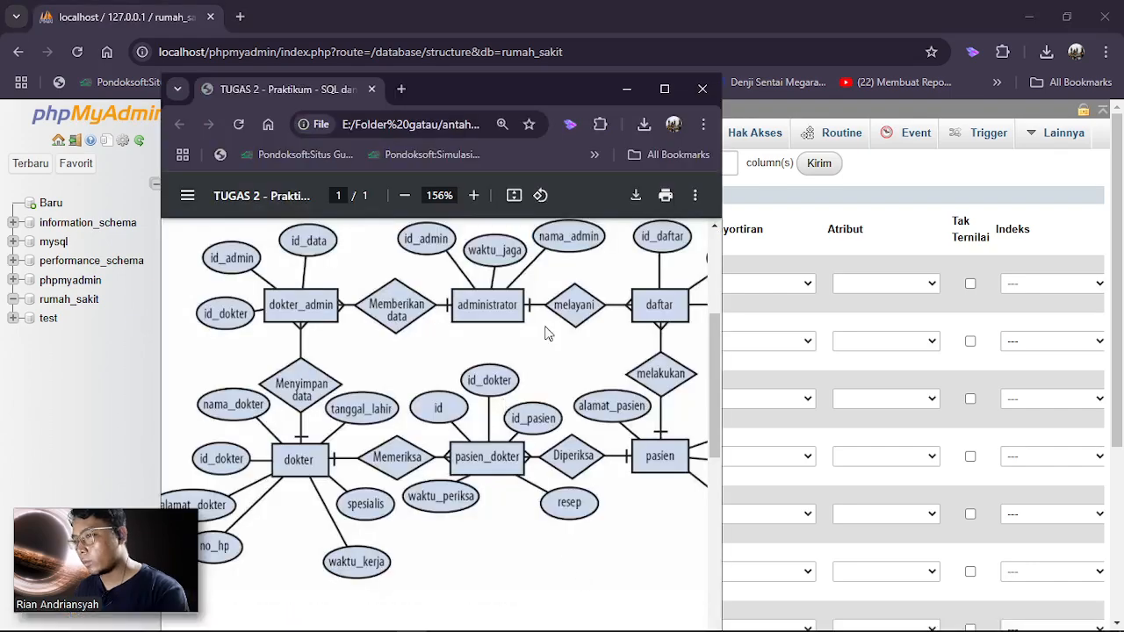
{"action": "left_click_drag", "start_coordinate": [520, 86], "coordinate": [883, 54]}
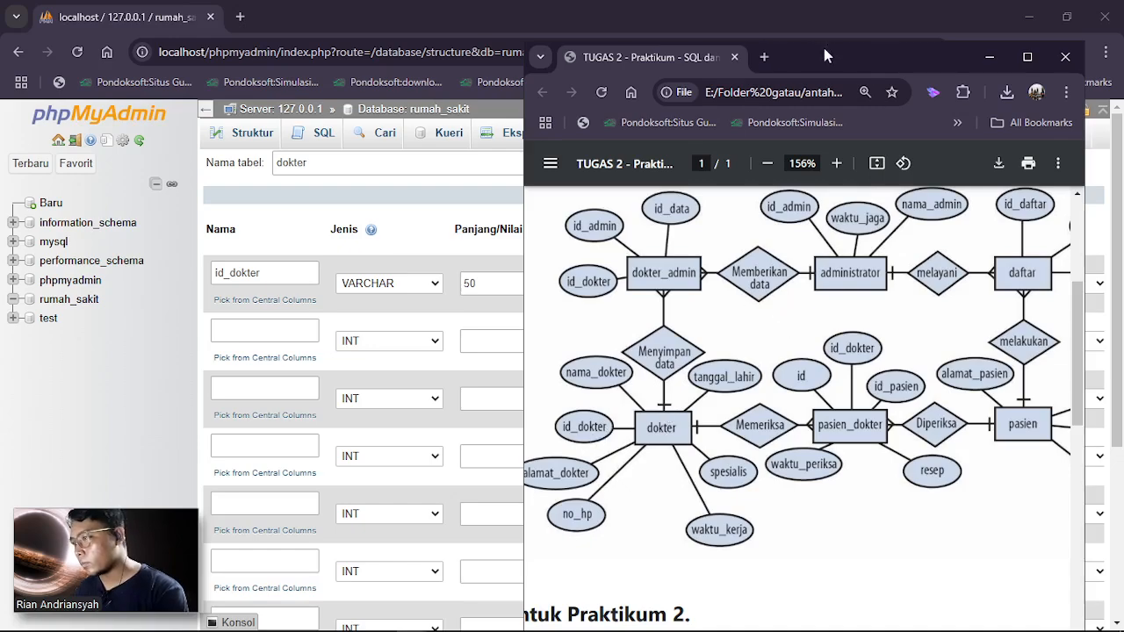
{"action": "left_click_drag", "start_coordinate": [823, 48], "coordinate": [421, 11]}
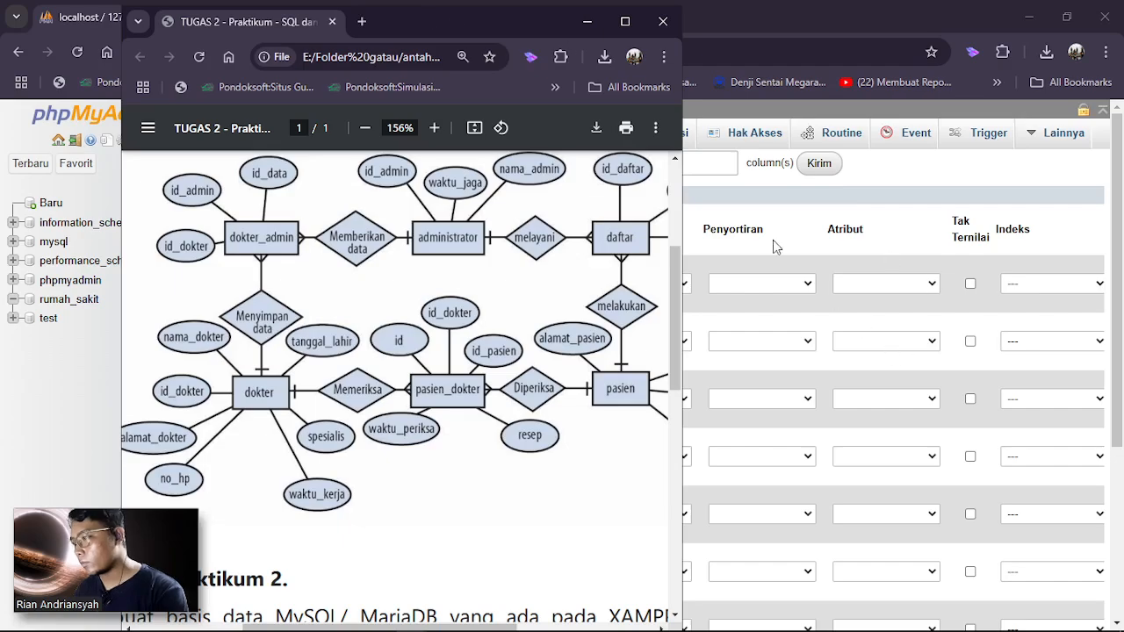
{"action": "left_click_drag", "start_coordinate": [525, 25], "coordinate": [897, 89]}
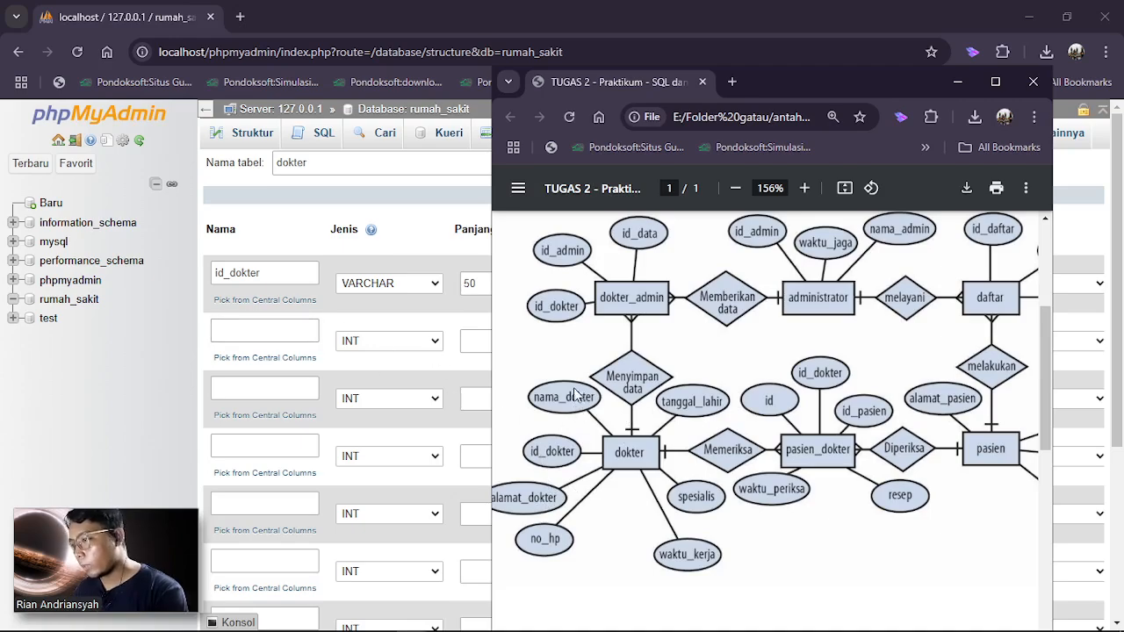
Define the second column as nama_dokter with type VARCHAR and length 50
{"action": "left_click", "coordinate": [248, 331]}
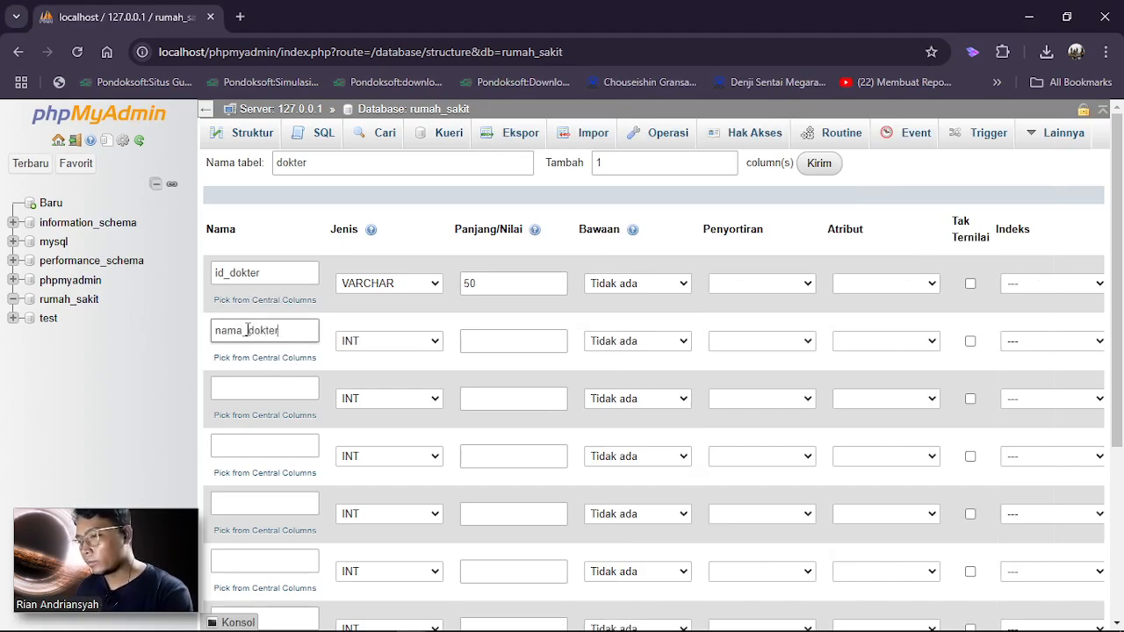
{"action": "left_click", "coordinate": [431, 341]}
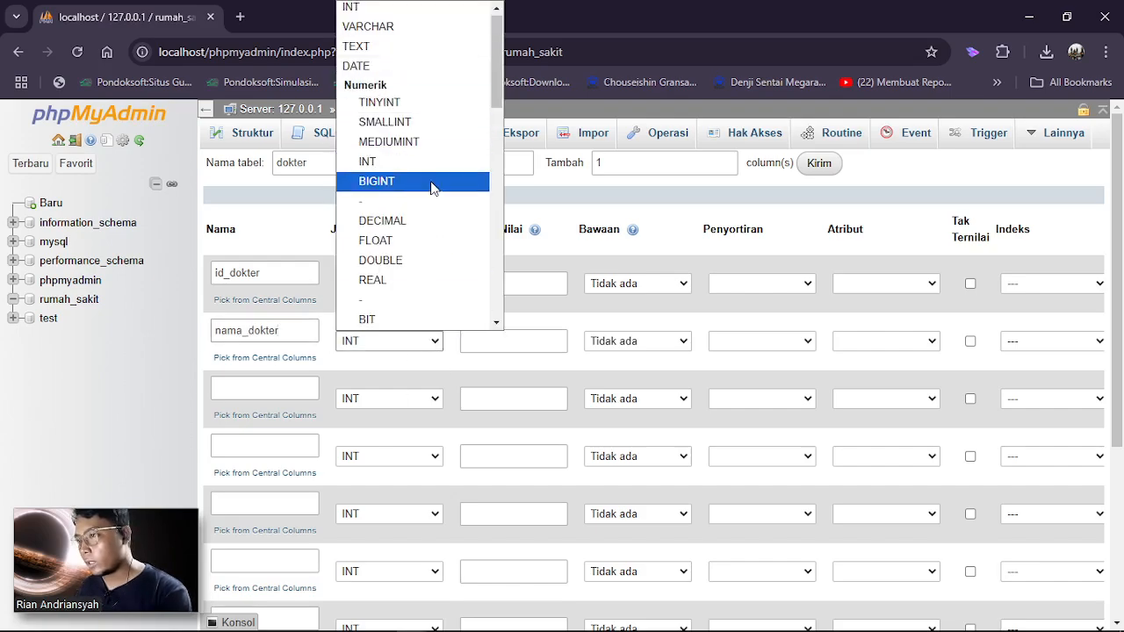
{"action": "left_click", "coordinate": [394, 37]}
{"action": "left_click", "coordinate": [517, 341]}
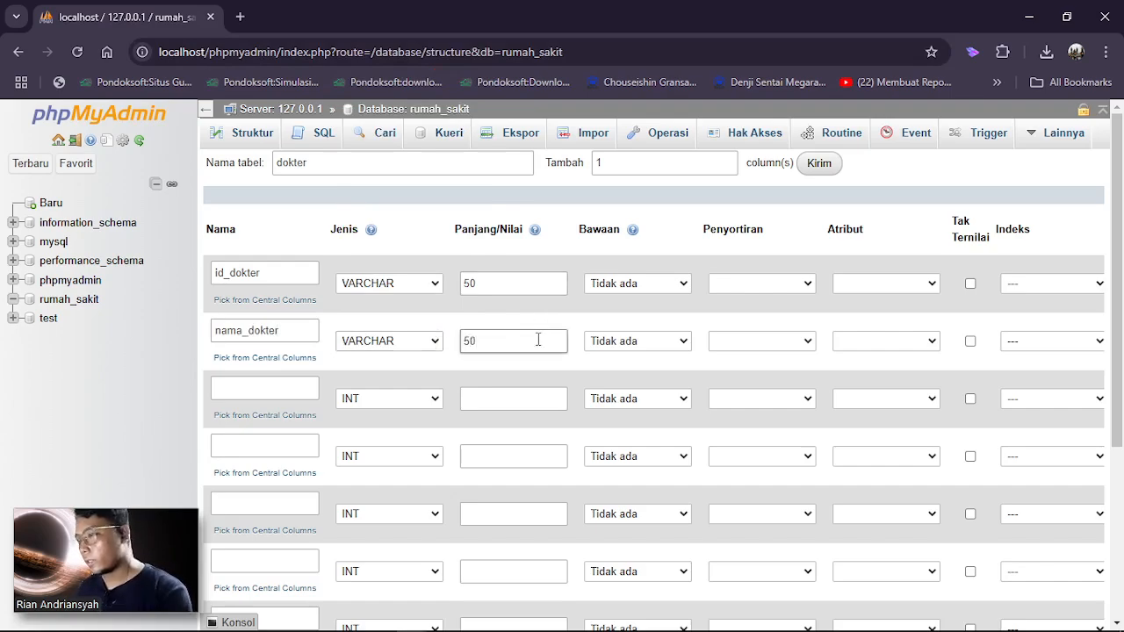
Define the third column as tangal_lahir with type DATE, leaving its length empty
{"action": "left_click", "coordinate": [277, 390]}
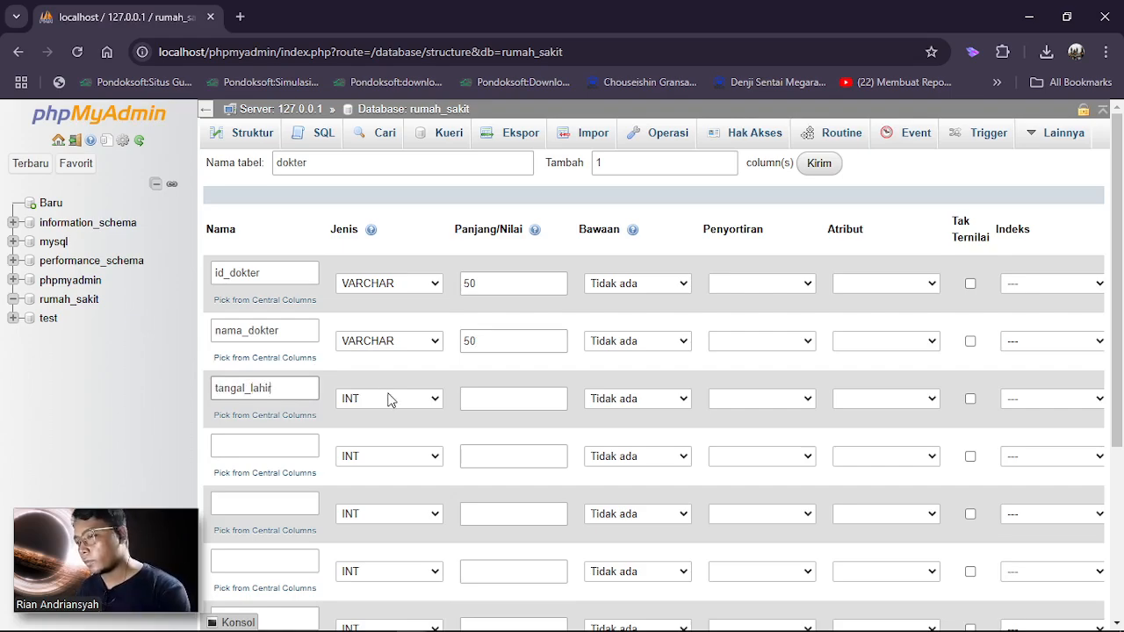
{"action": "left_click", "coordinate": [390, 399]}
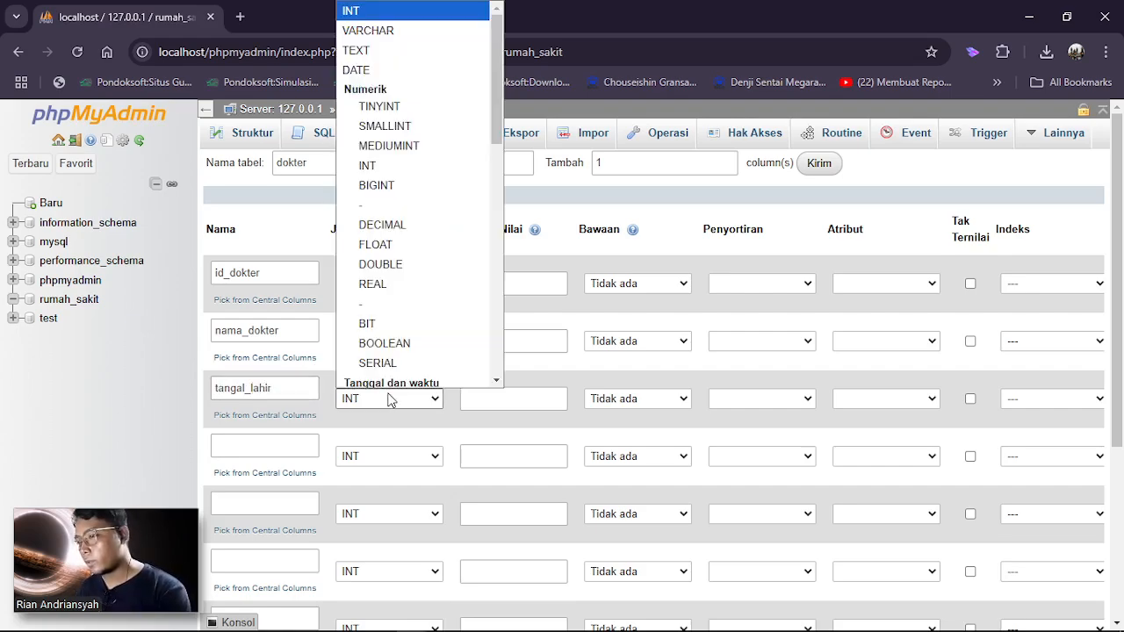
{"action": "left_click", "coordinate": [369, 70]}
{"action": "left_click", "coordinate": [506, 401]}
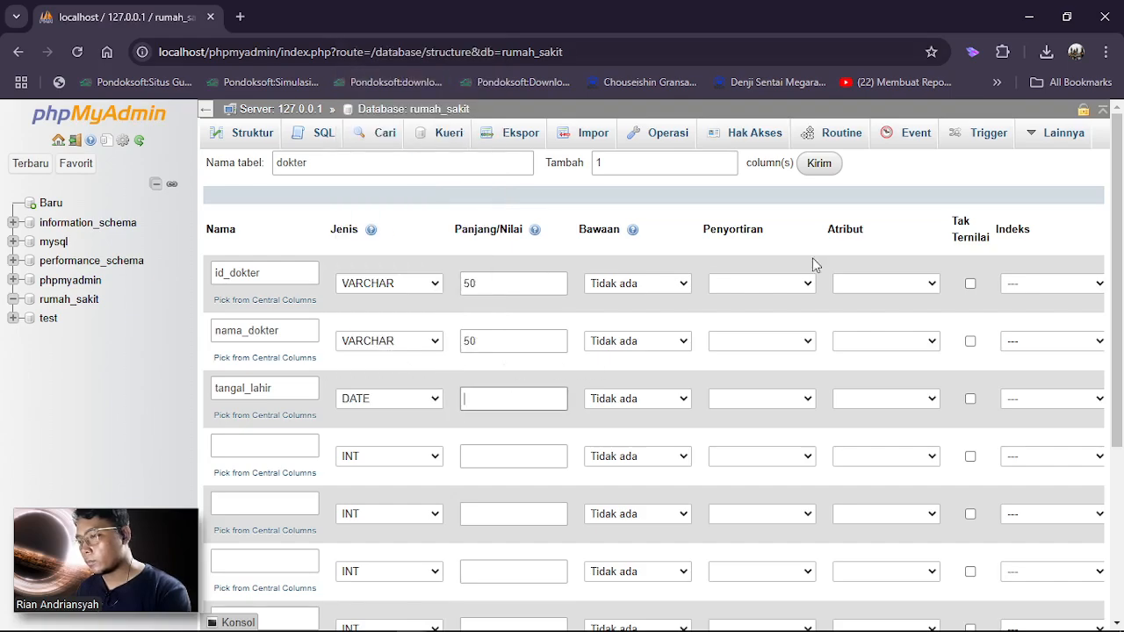
{"action": "scroll", "coordinate": [812, 257], "scroll_direction": "down", "scroll_amount": 1}
{"action": "scroll", "coordinate": [820, 233], "scroll_direction": "up", "scroll_amount": 1}
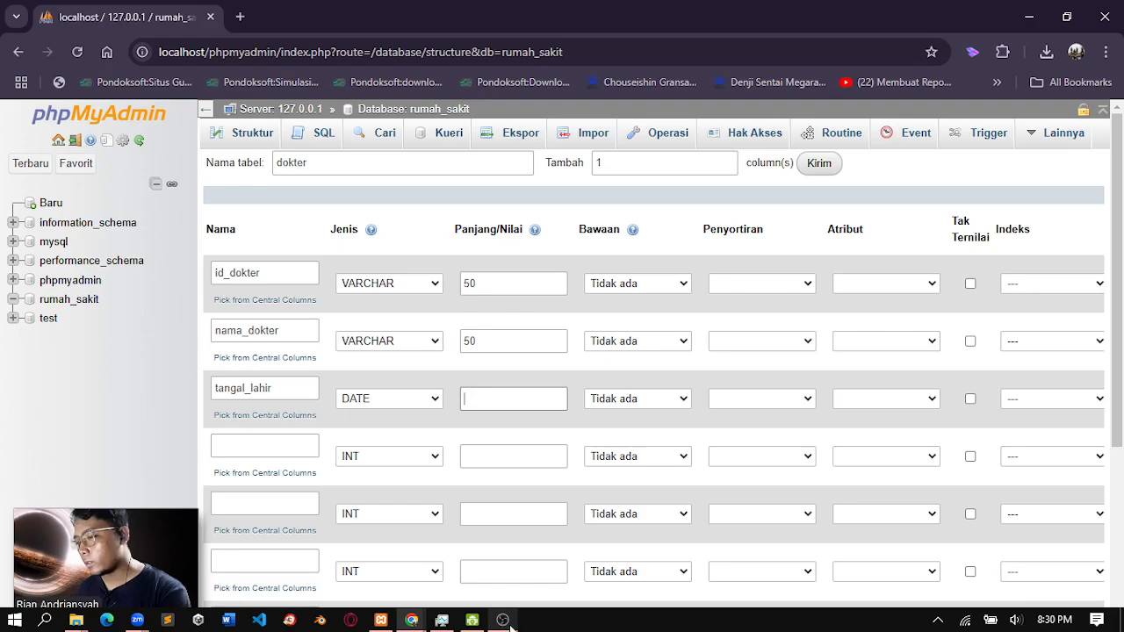
Bring the ERD document window back to the front to check the remaining dokter attributes
{"action": "mouse_move", "coordinate": [411, 622]}
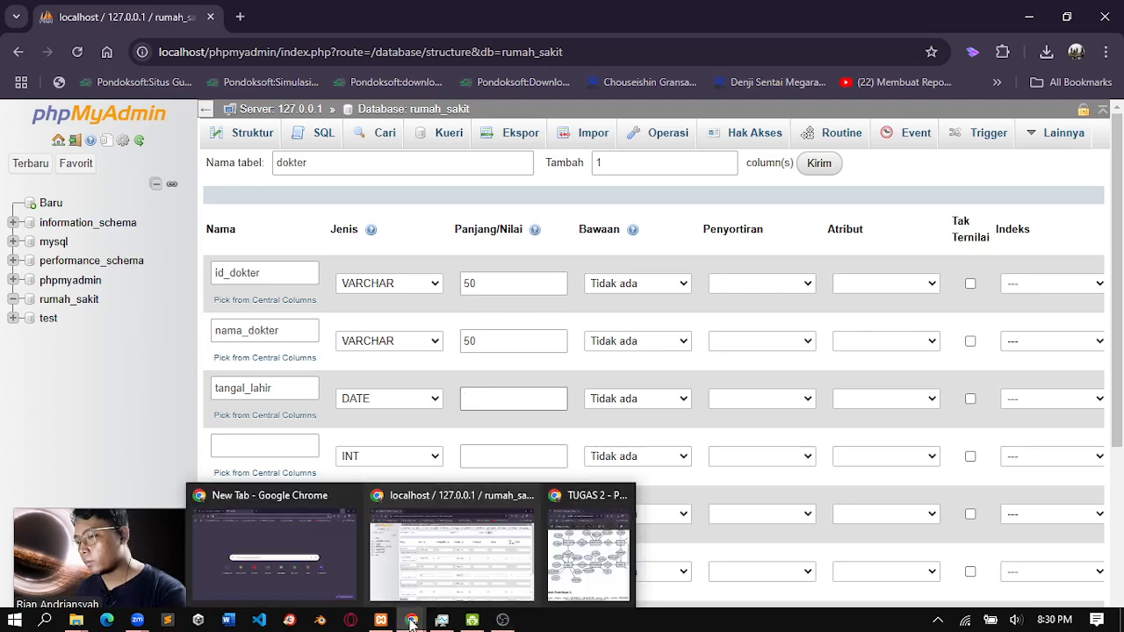
{"action": "left_click", "coordinate": [540, 538]}
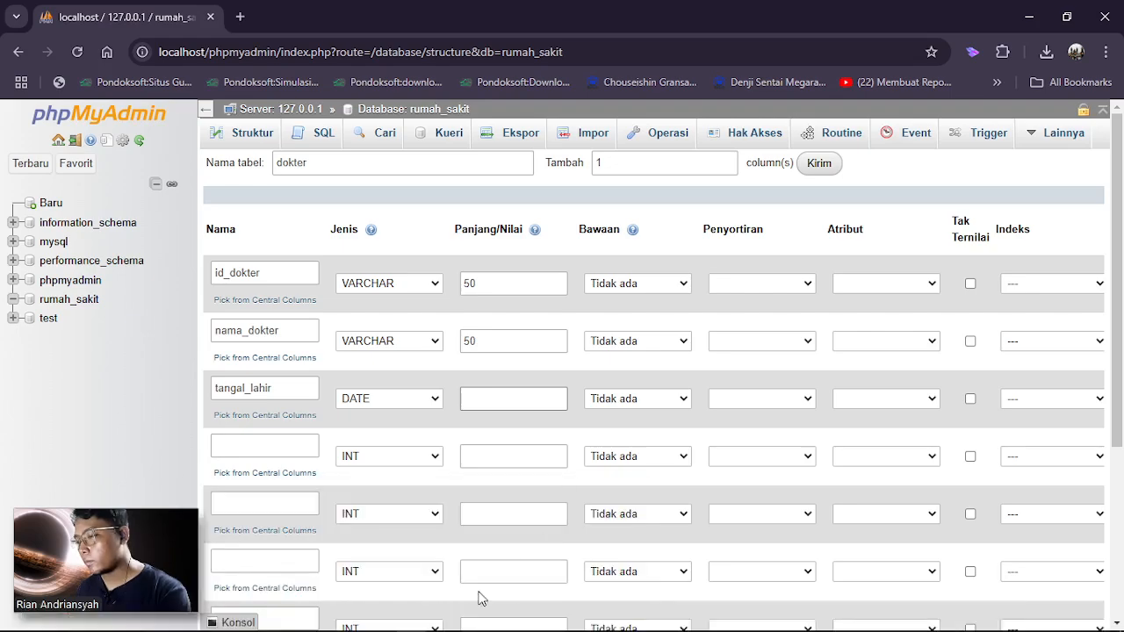
{"action": "mouse_move", "coordinate": [411, 622]}
{"action": "left_click", "coordinate": [617, 562]}
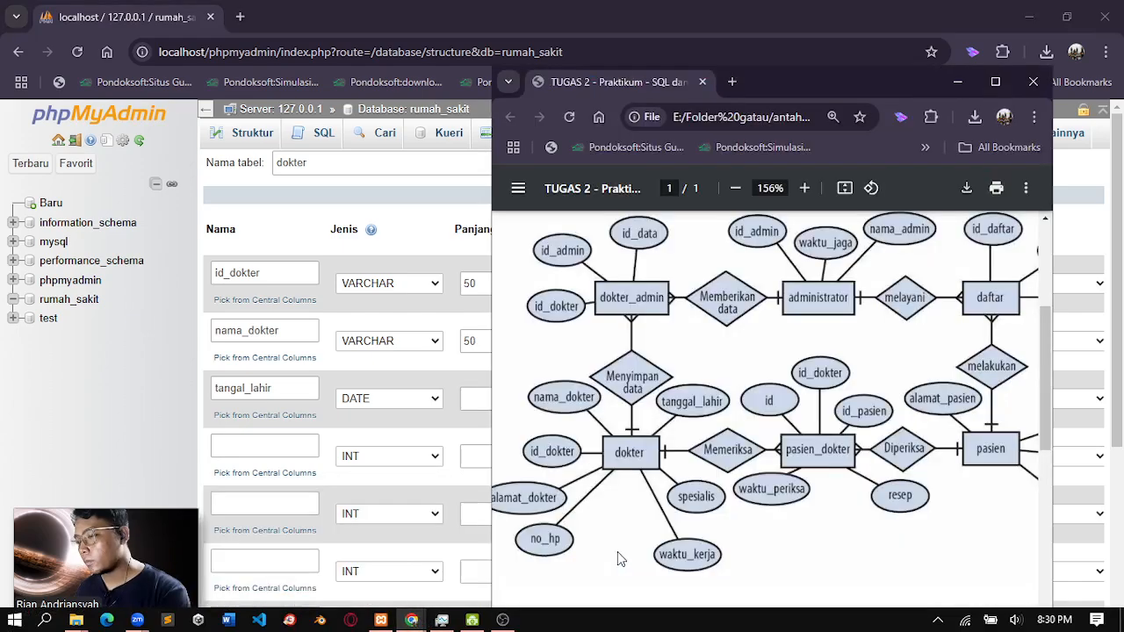
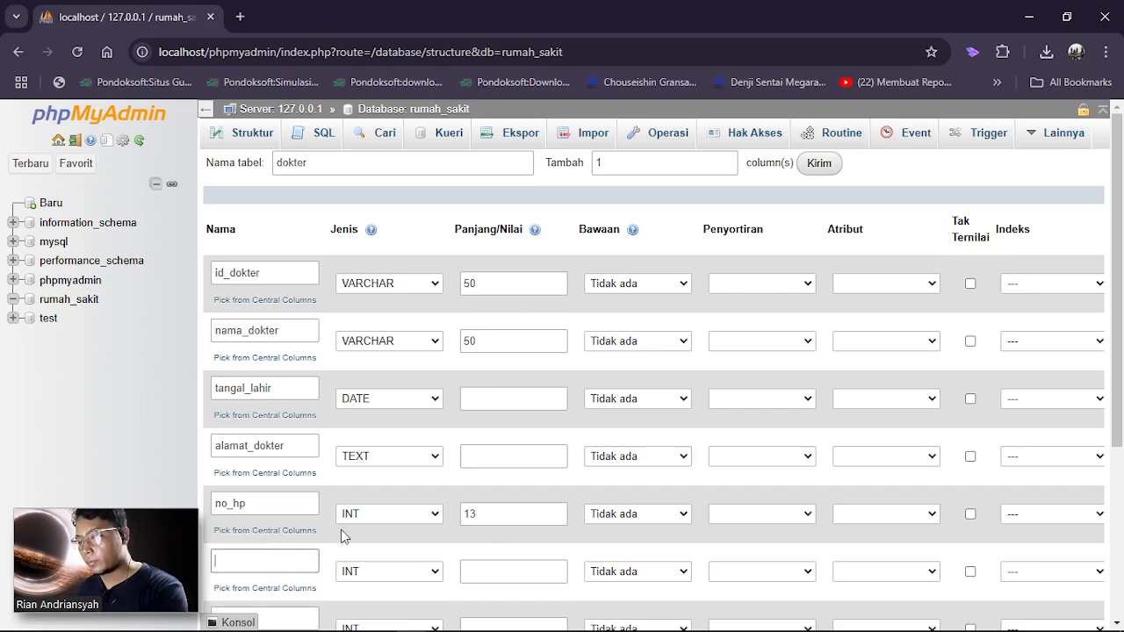
Check the ERD for the next dokter attribute and define the sixth column as spesialis with type VARCHAR and length 50
{"action": "scroll", "coordinate": [500, 517], "scroll_direction": "down", "scroll_amount": 2}
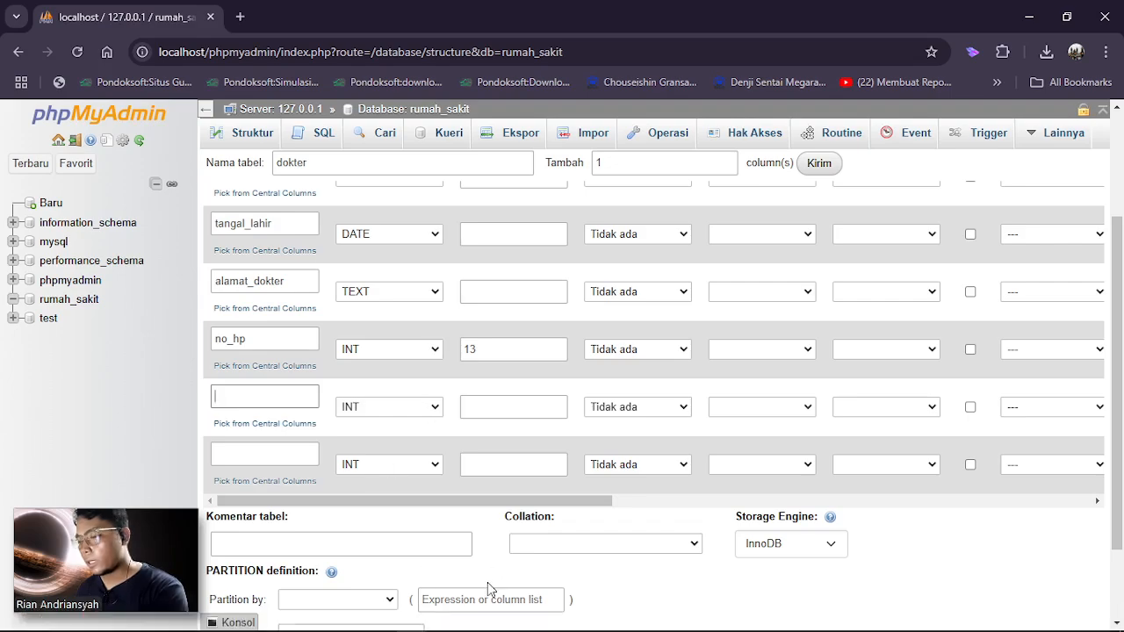
{"action": "mouse_move", "coordinate": [411, 620]}
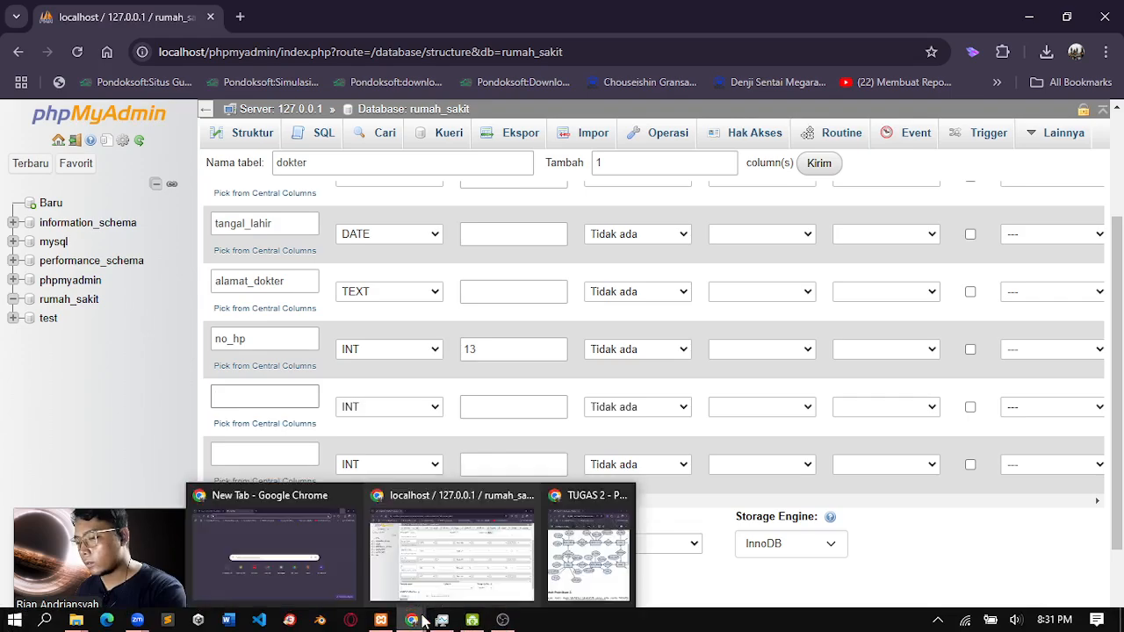
{"action": "left_click", "coordinate": [575, 566]}
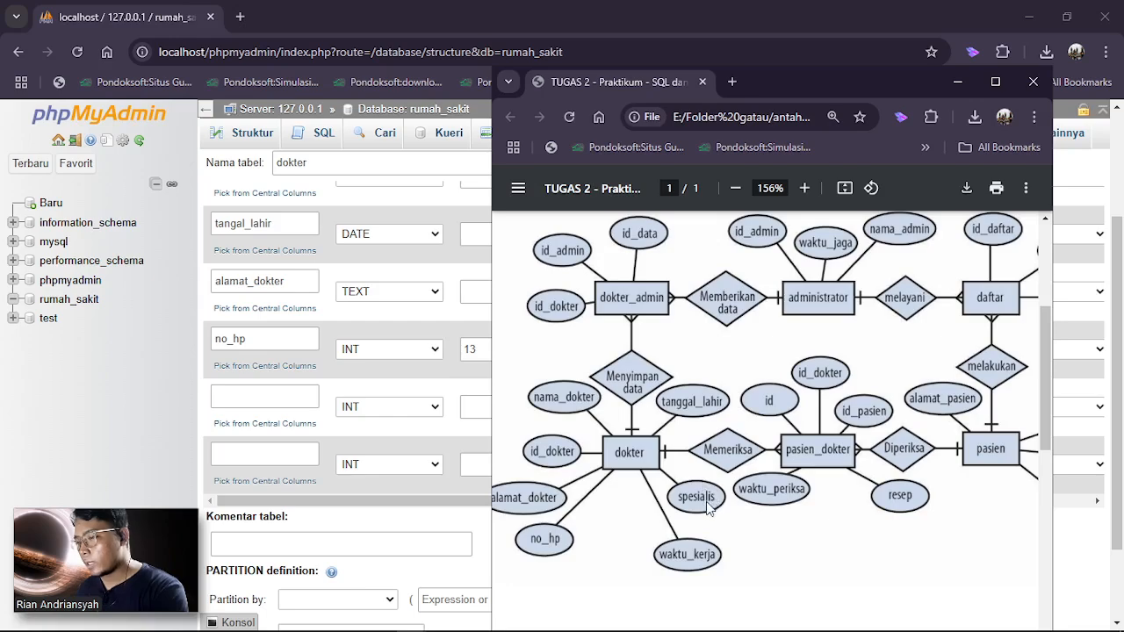
{"action": "left_click", "coordinate": [268, 400]}
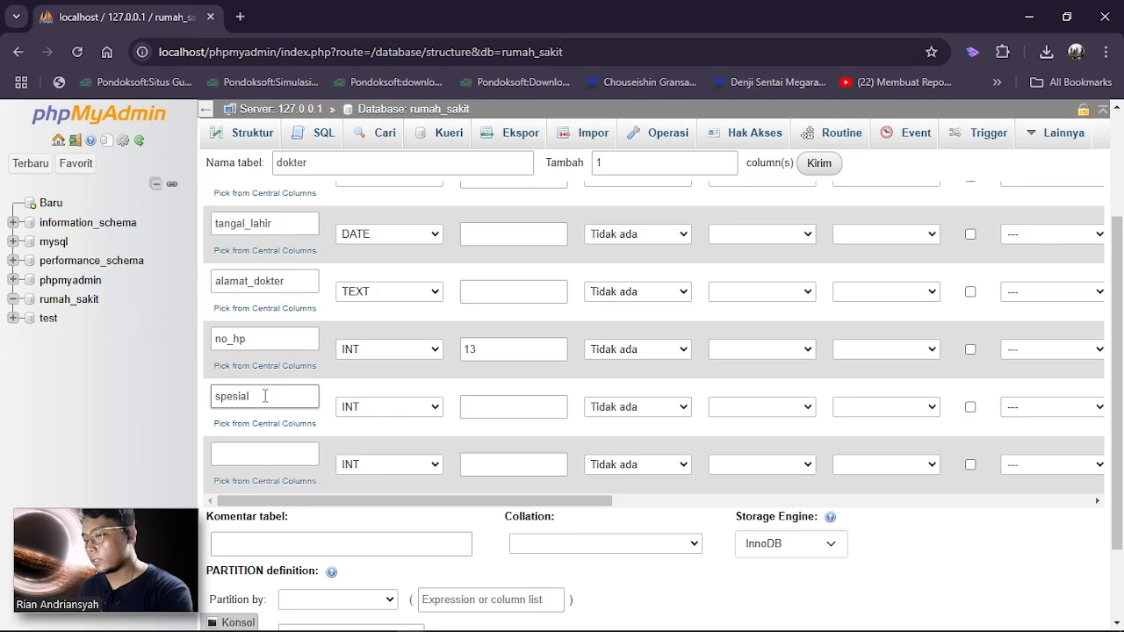
{"action": "left_click", "coordinate": [427, 412]}
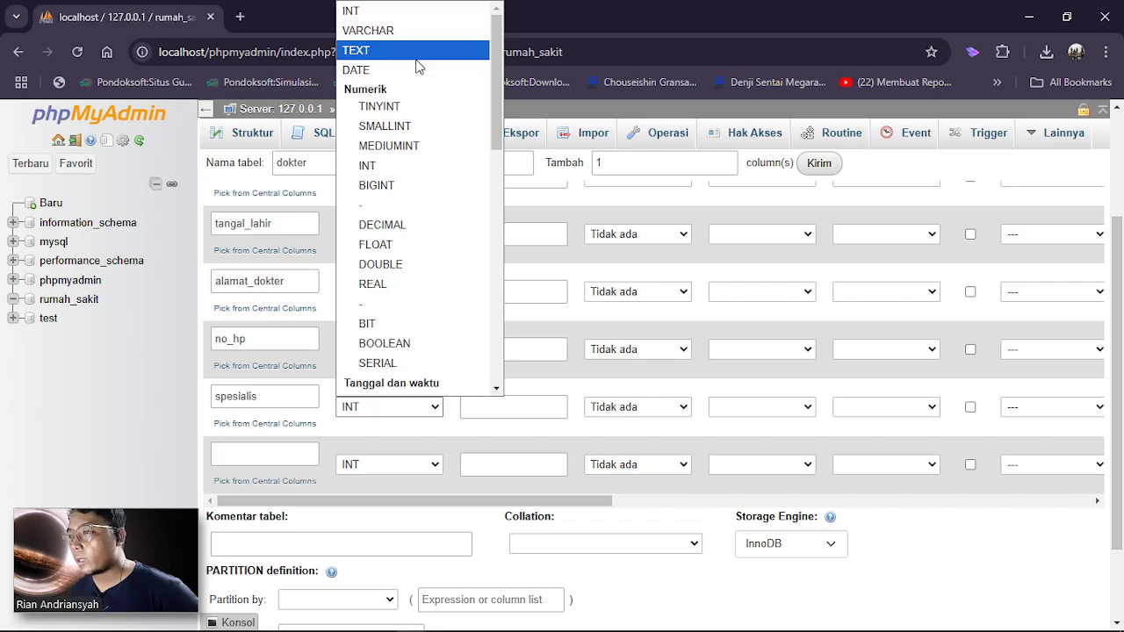
{"action": "left_click", "coordinate": [413, 30]}
{"action": "left_click", "coordinate": [477, 409]}
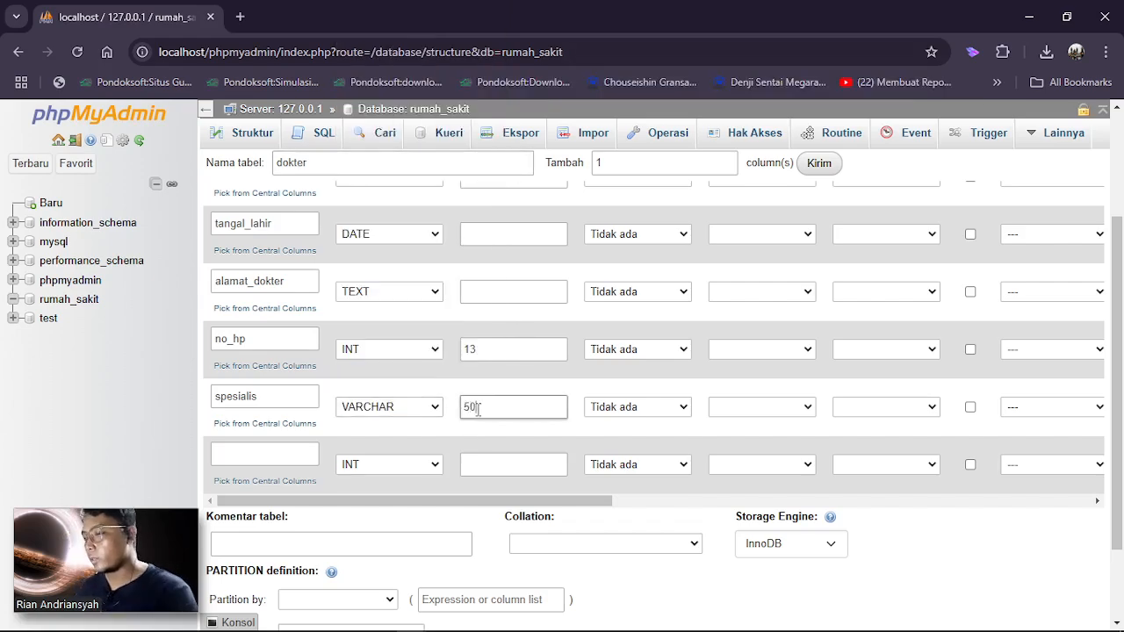
Define the seventh column as waktu_kerja with type INT and length 8
{"action": "left_click", "coordinate": [266, 456]}
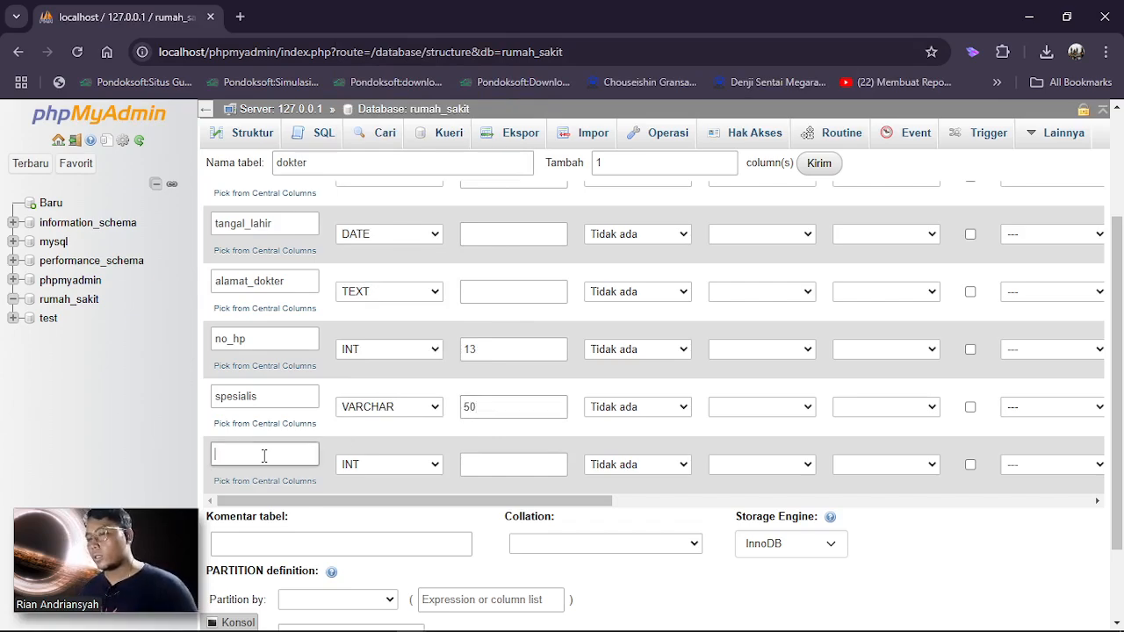
{"action": "type", "text": "wa"}
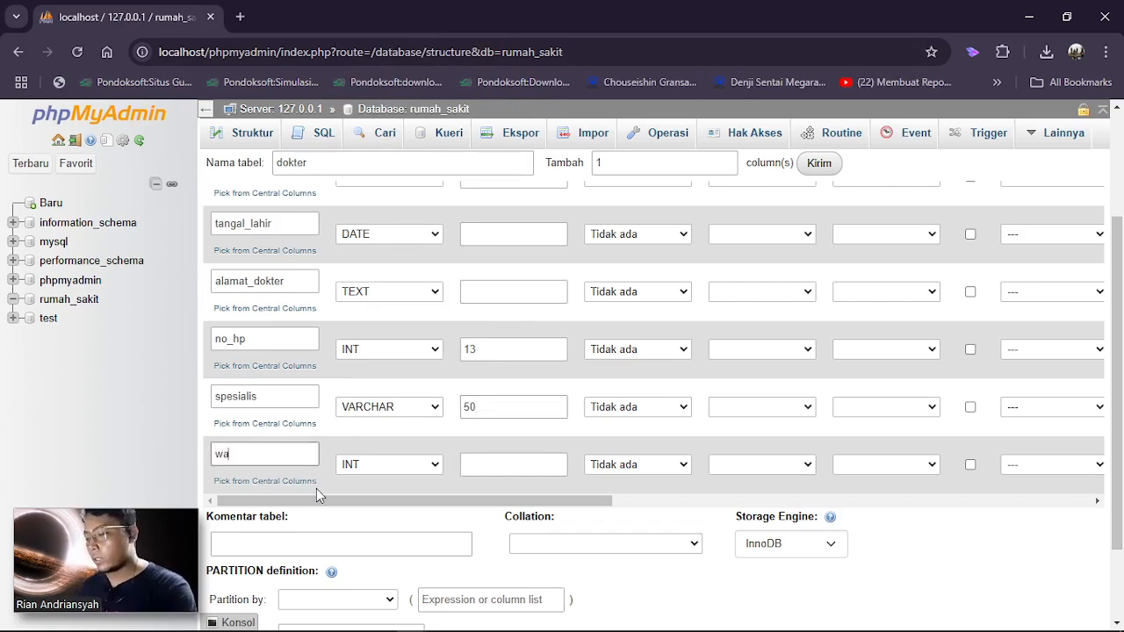
{"action": "type", "text": "ktu_"}
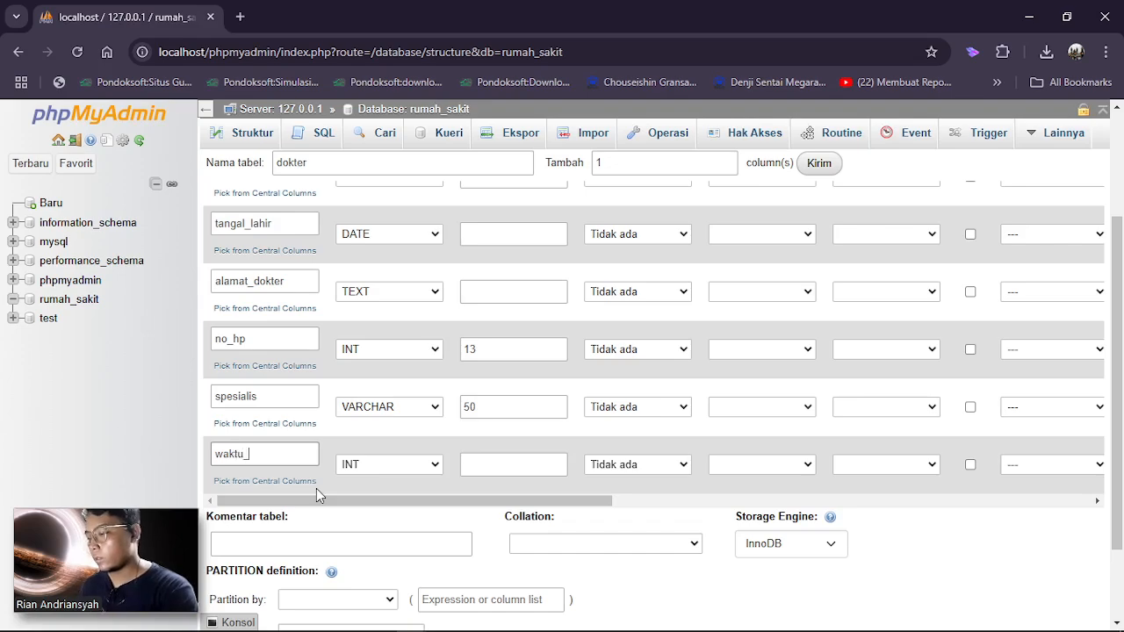
{"action": "type", "text": "kerja"}
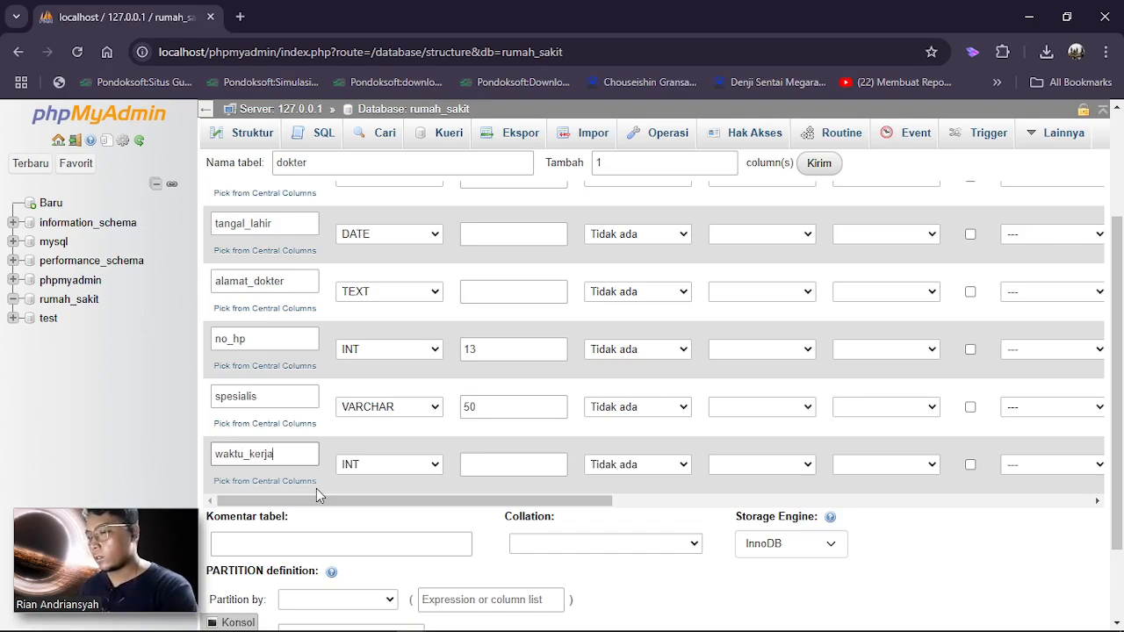
{"action": "left_click", "coordinate": [488, 469]}
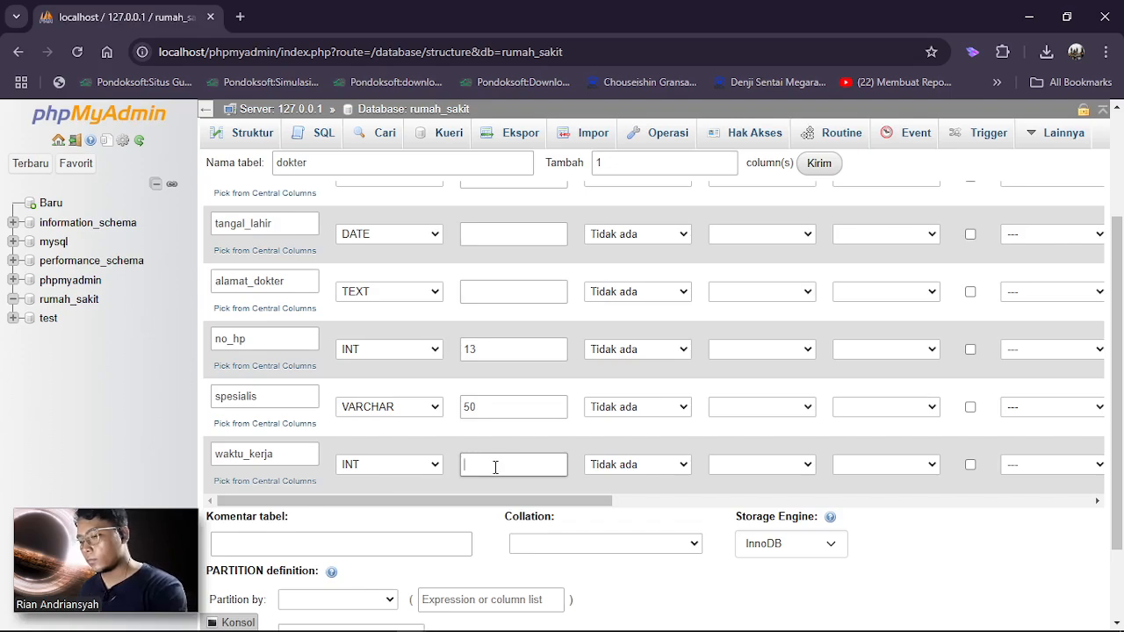
{"action": "left_click", "coordinate": [429, 484]}
Review the dokter column definitions and make id_dokter the PRIMARY index, leaving the index size empty
{"action": "scroll", "coordinate": [709, 507], "scroll_direction": "up", "scroll_amount": 1}
{"action": "scroll", "coordinate": [707, 507], "scroll_direction": "up", "scroll_amount": 1}
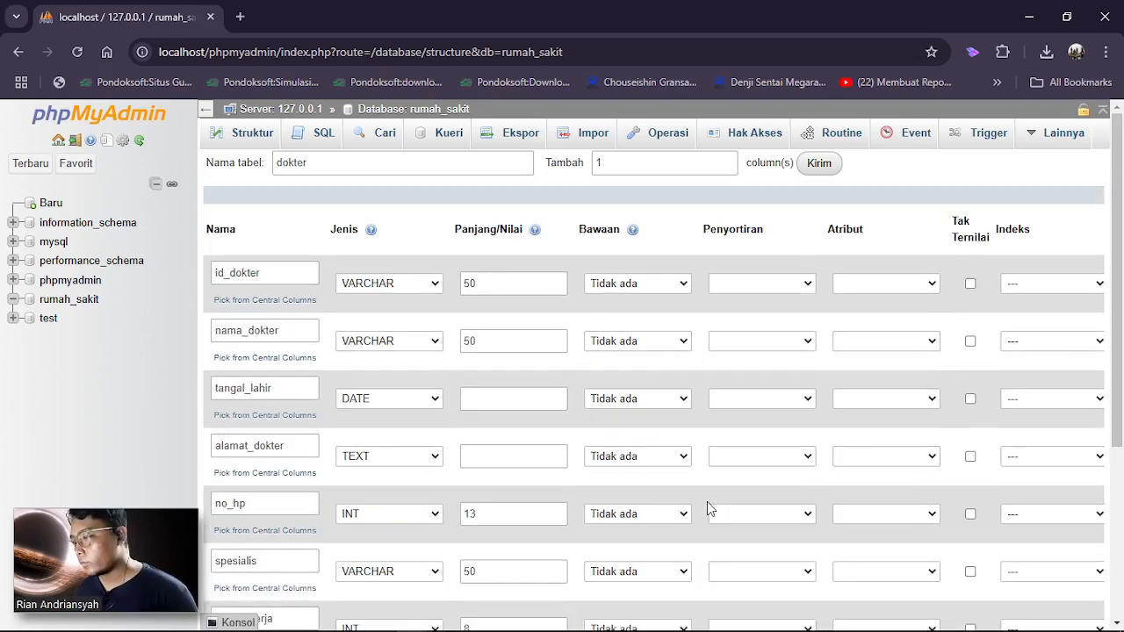
{"action": "scroll", "coordinate": [518, 572], "scroll_direction": "down", "scroll_amount": 1}
{"action": "scroll", "coordinate": [518, 573], "scroll_direction": "down", "scroll_amount": 2}
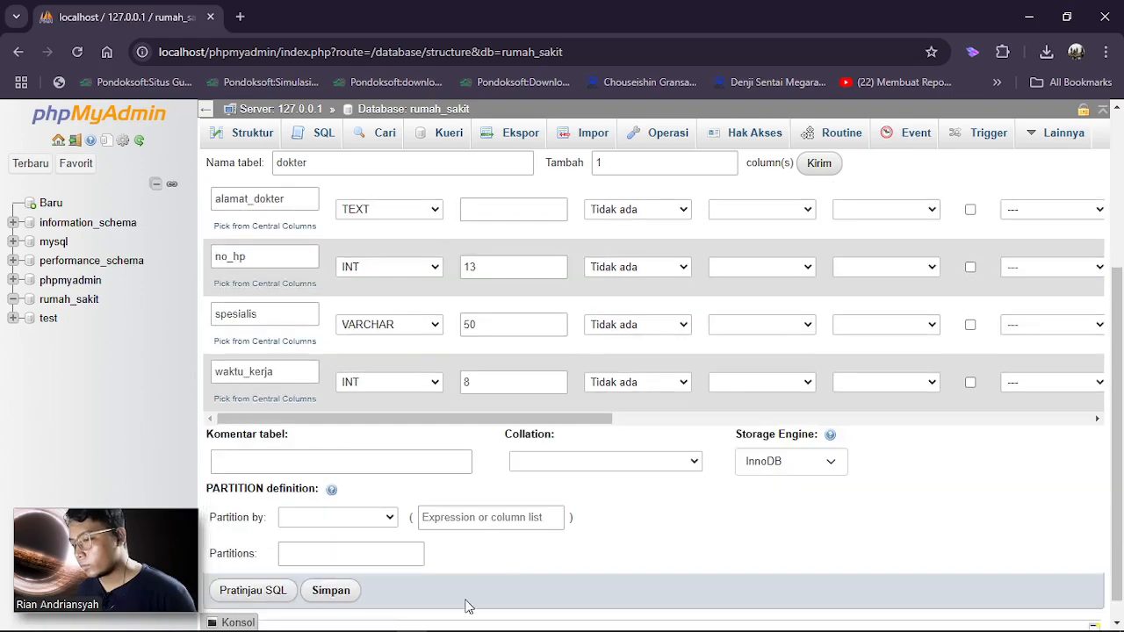
{"action": "scroll", "coordinate": [450, 580], "scroll_direction": "up", "scroll_amount": 3}
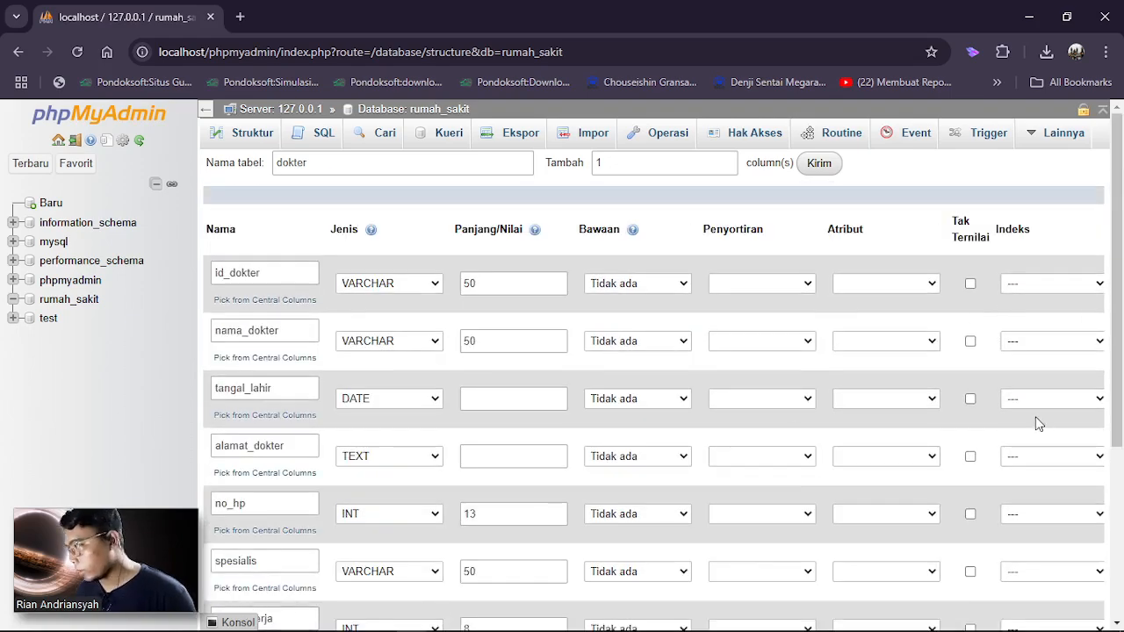
{"action": "scroll", "coordinate": [1032, 407], "scroll_direction": "down", "scroll_amount": 3}
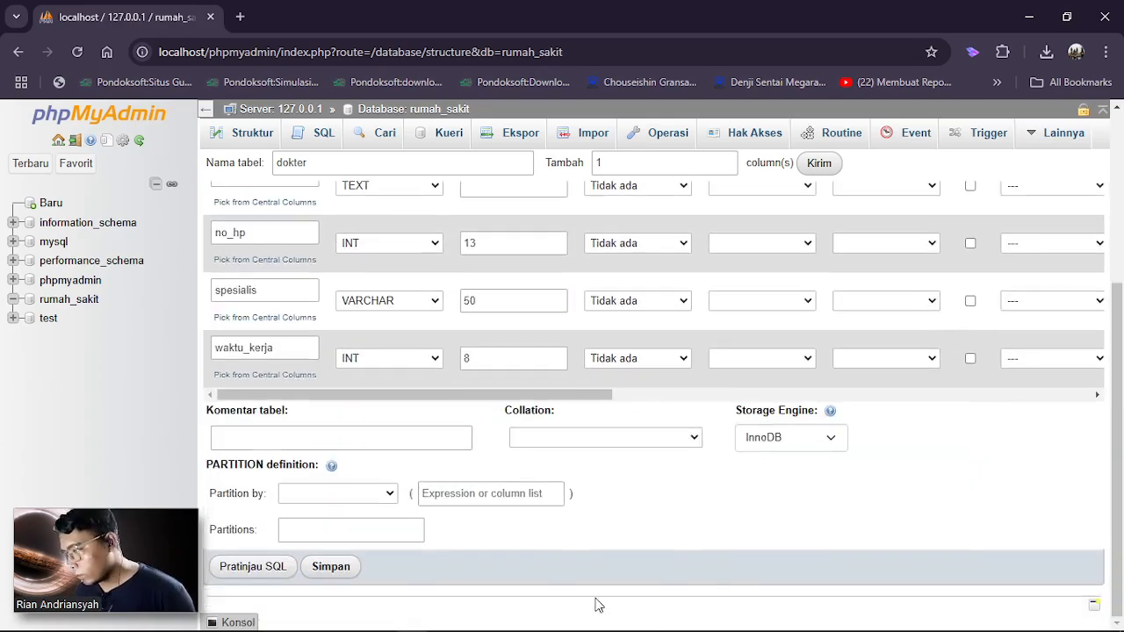
{"action": "scroll", "coordinate": [898, 426], "scroll_direction": "up", "scroll_amount": 3}
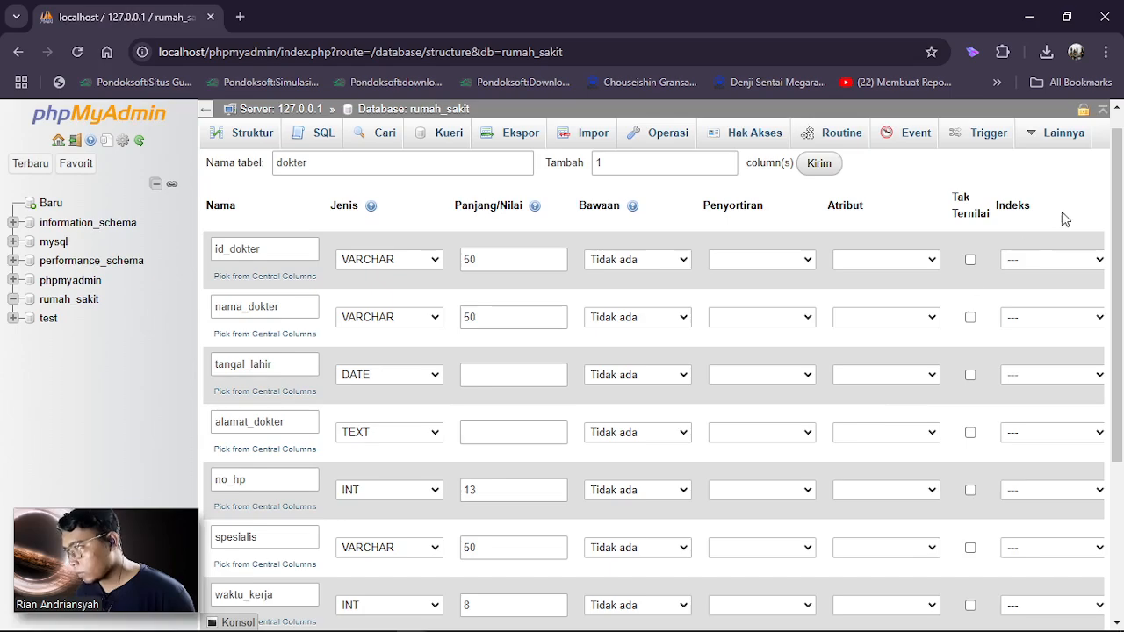
{"action": "left_click", "coordinate": [1097, 262]}
{"action": "left_click", "coordinate": [1096, 266]}
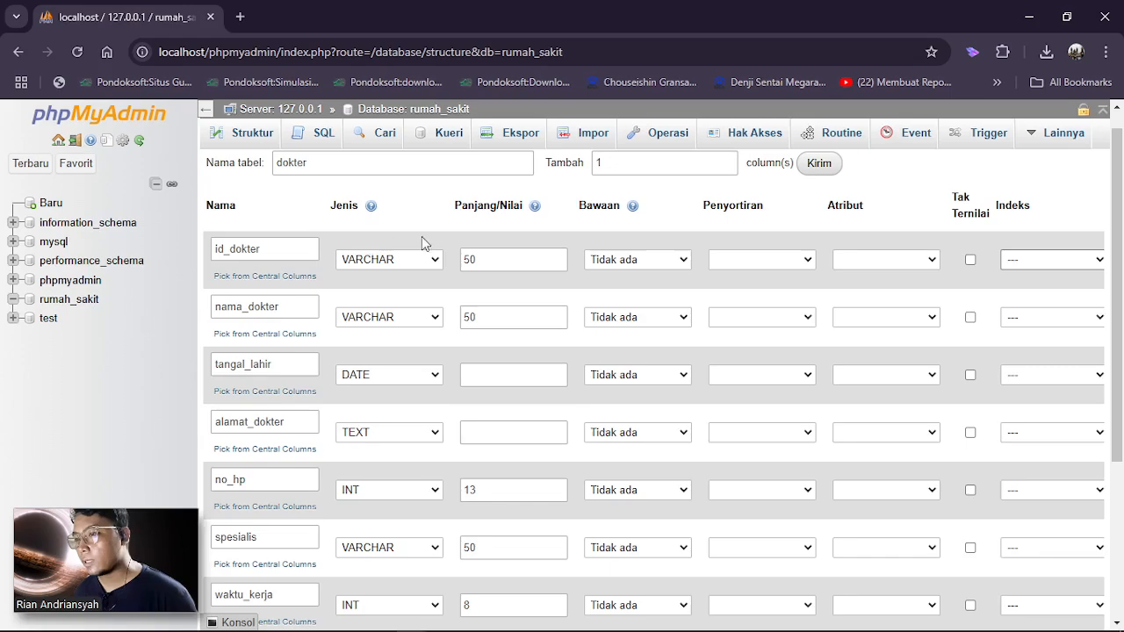
{"action": "left_click", "coordinate": [1100, 261]}
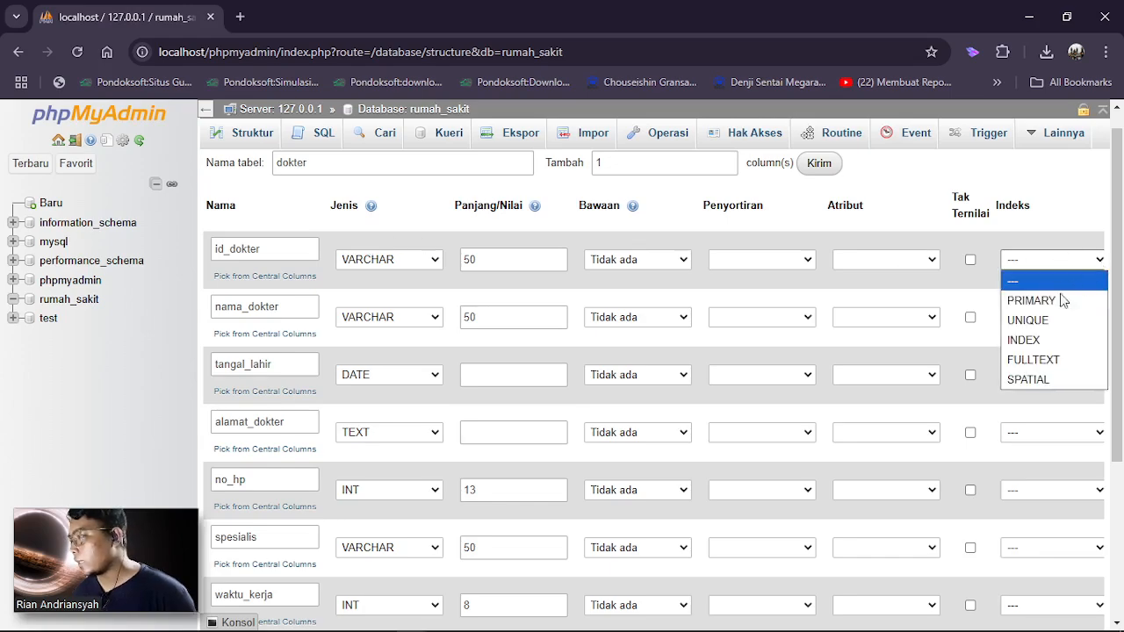
{"action": "left_click", "coordinate": [1031, 301]}
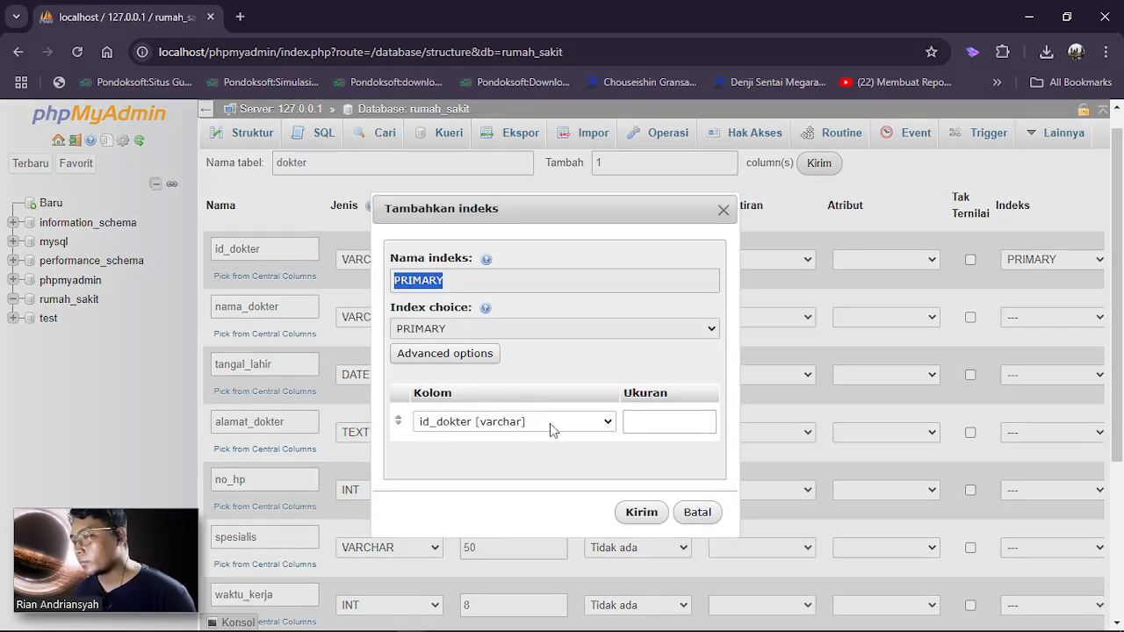
{"action": "left_click", "coordinate": [656, 518]}
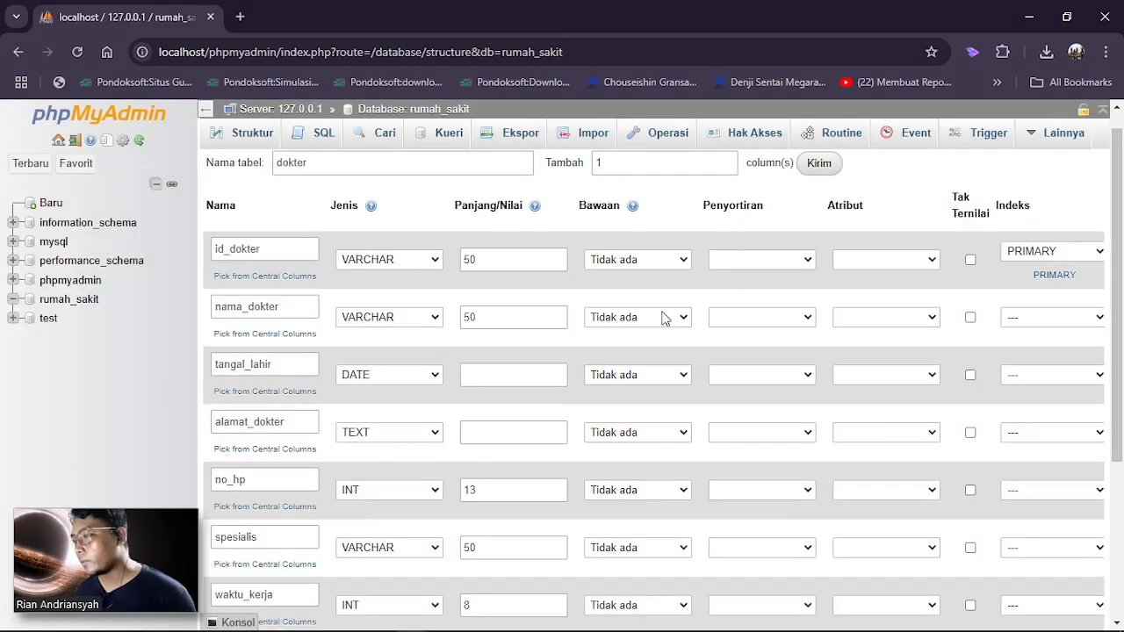
Save the dokter table in the rumah_sakit database and open it to browse its columns
{"action": "scroll", "coordinate": [486, 305], "scroll_direction": "down", "scroll_amount": 3}
{"action": "scroll", "coordinate": [494, 352], "scroll_direction": "up", "scroll_amount": 1}
{"action": "scroll", "coordinate": [495, 368], "scroll_direction": "down", "scroll_amount": 1}
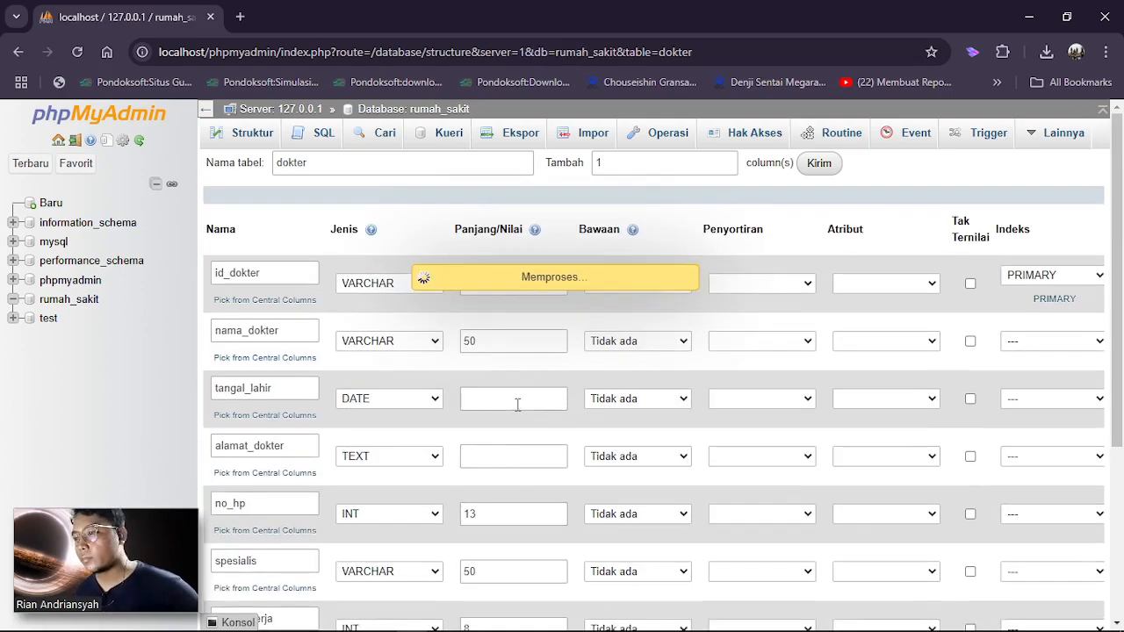
{"action": "left_click", "coordinate": [517, 404]}
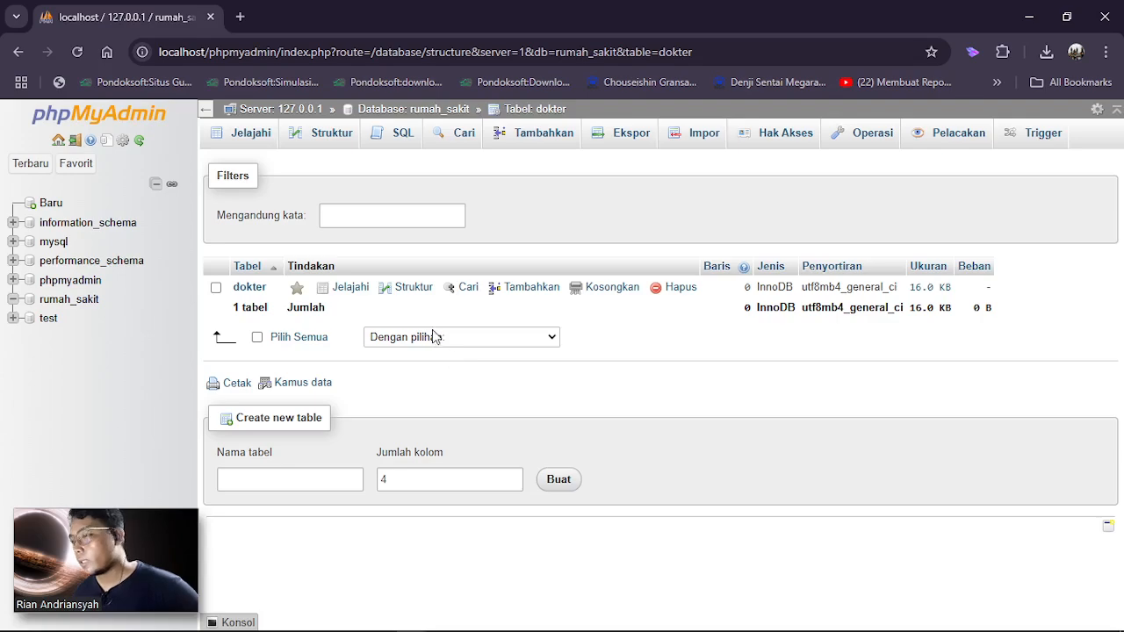
{"action": "left_click", "coordinate": [249, 288]}
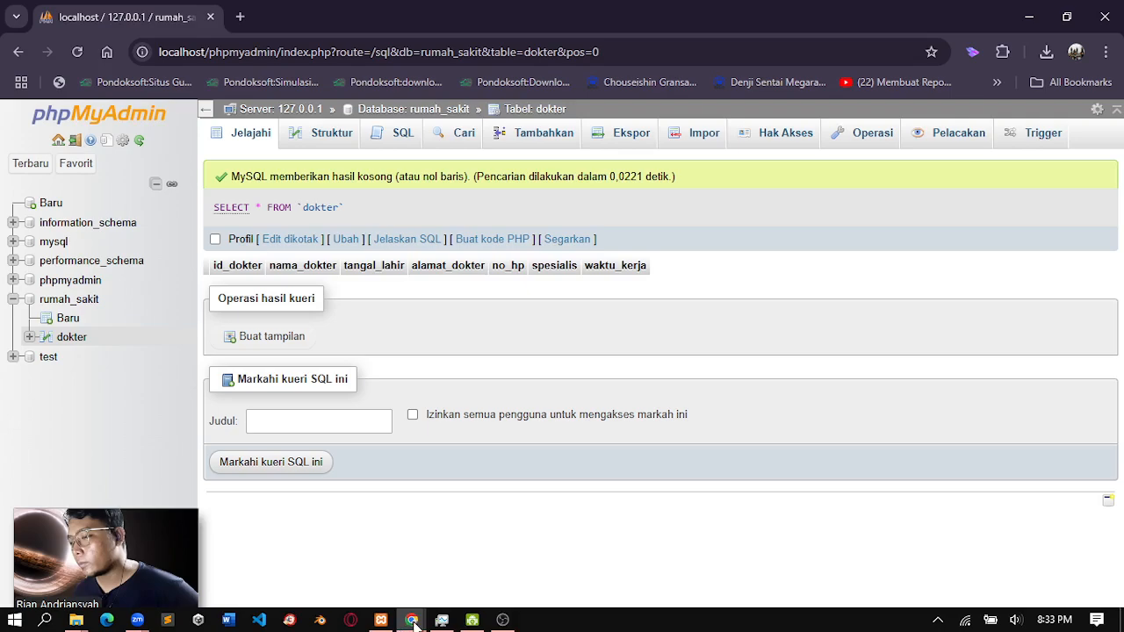
Examine the pasien entity's attributes in the maximized ERD document and return to phpMyAdmin
{"action": "mouse_move", "coordinate": [413, 622]}
{"action": "left_click", "coordinate": [560, 564]}
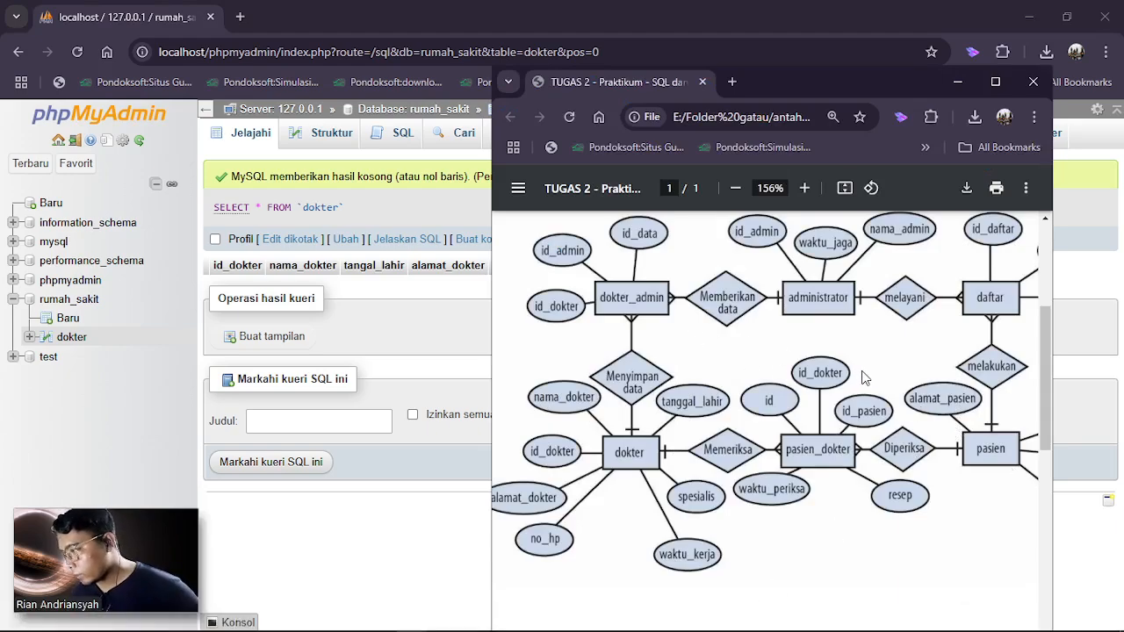
{"action": "left_click", "coordinate": [992, 83]}
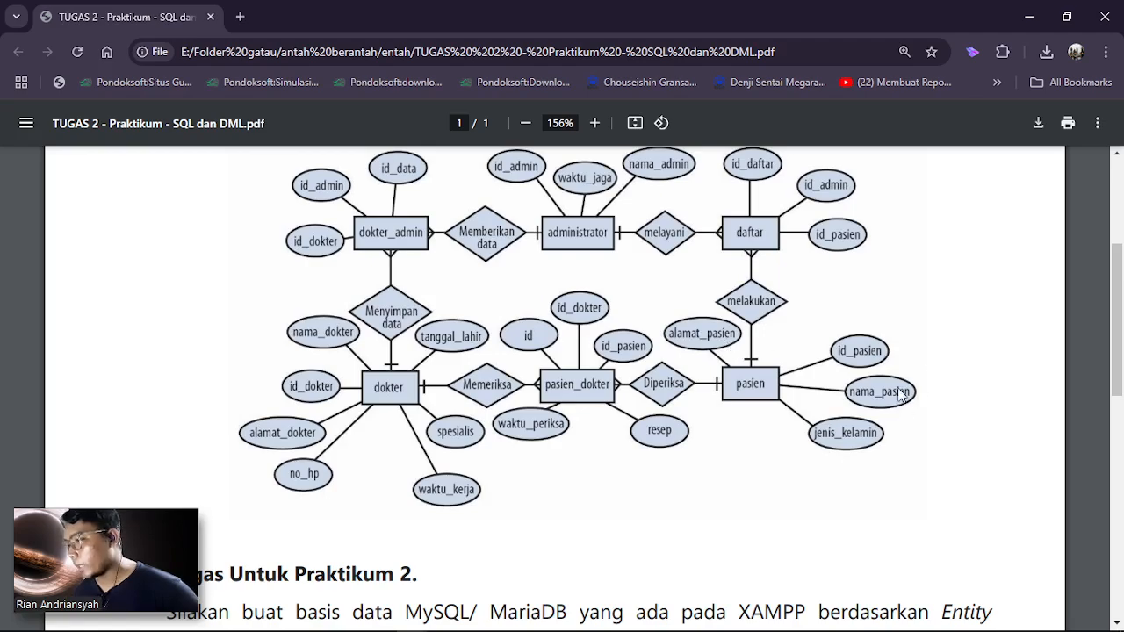
{"action": "left_click", "coordinate": [1025, 19]}
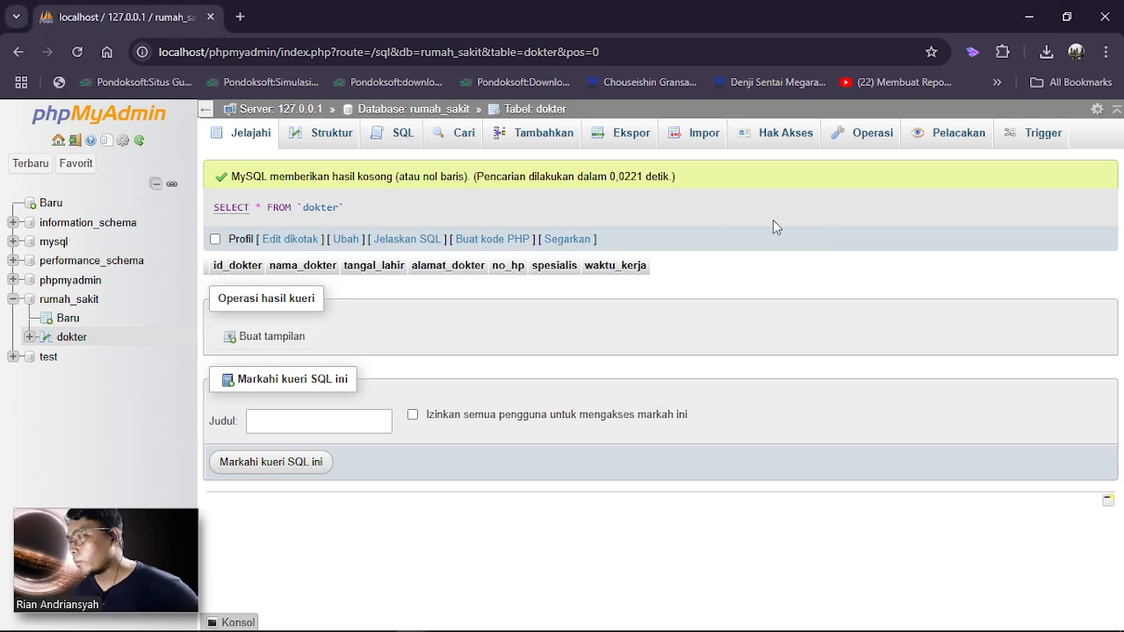
Start a new four-column table in the rumah_sakit database and name it pasien
{"action": "left_click", "coordinate": [58, 321]}
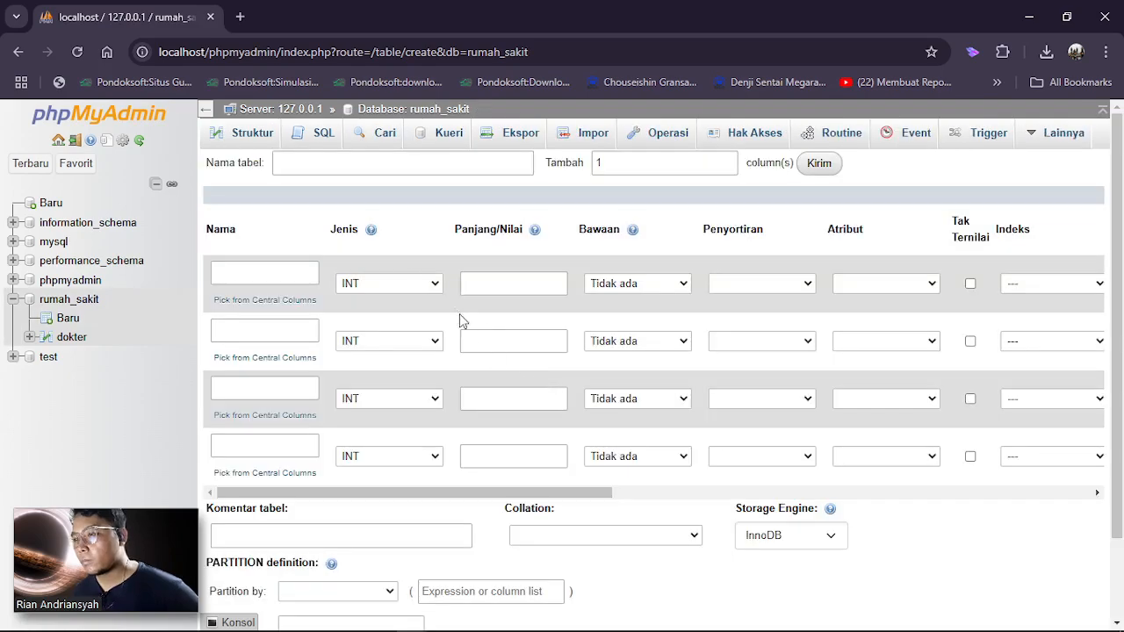
{"action": "scroll", "coordinate": [500, 369], "scroll_direction": "down", "scroll_amount": 1}
{"action": "scroll", "coordinate": [479, 395], "scroll_direction": "up", "scroll_amount": 1}
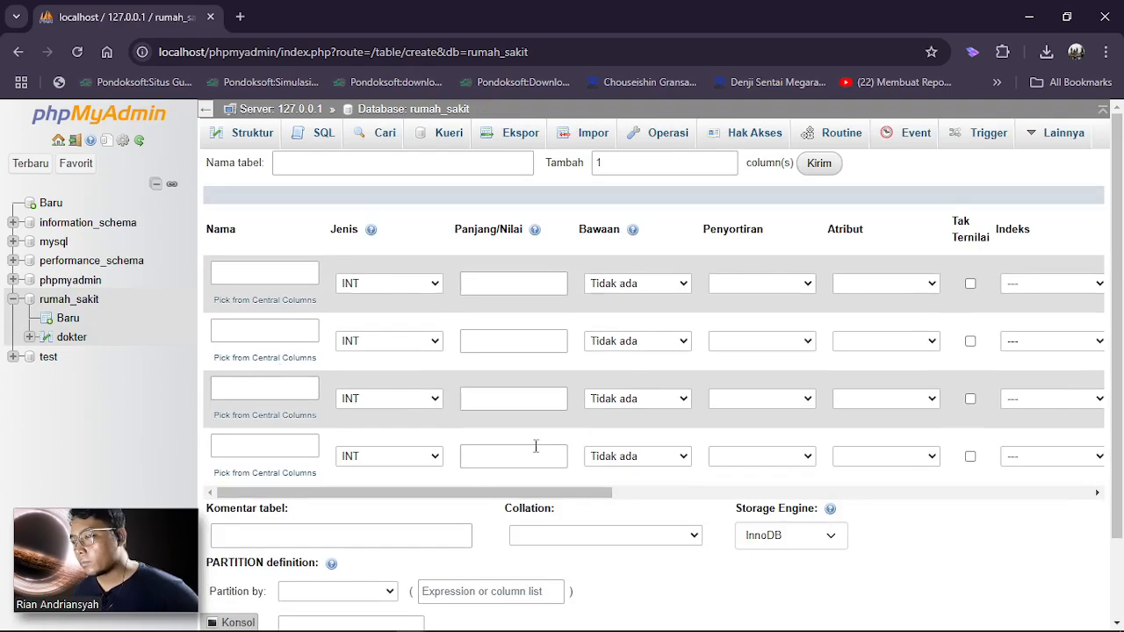
{"action": "left_click_drag", "start_coordinate": [413, 495], "coordinate": [389, 495]}
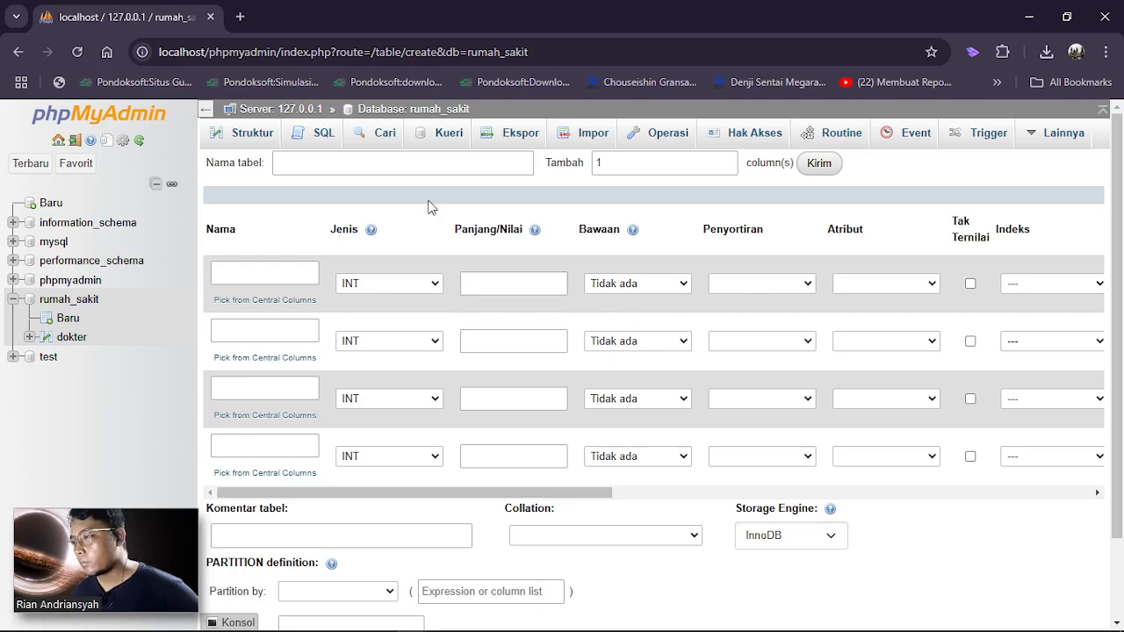
{"action": "left_click", "coordinate": [396, 162]}
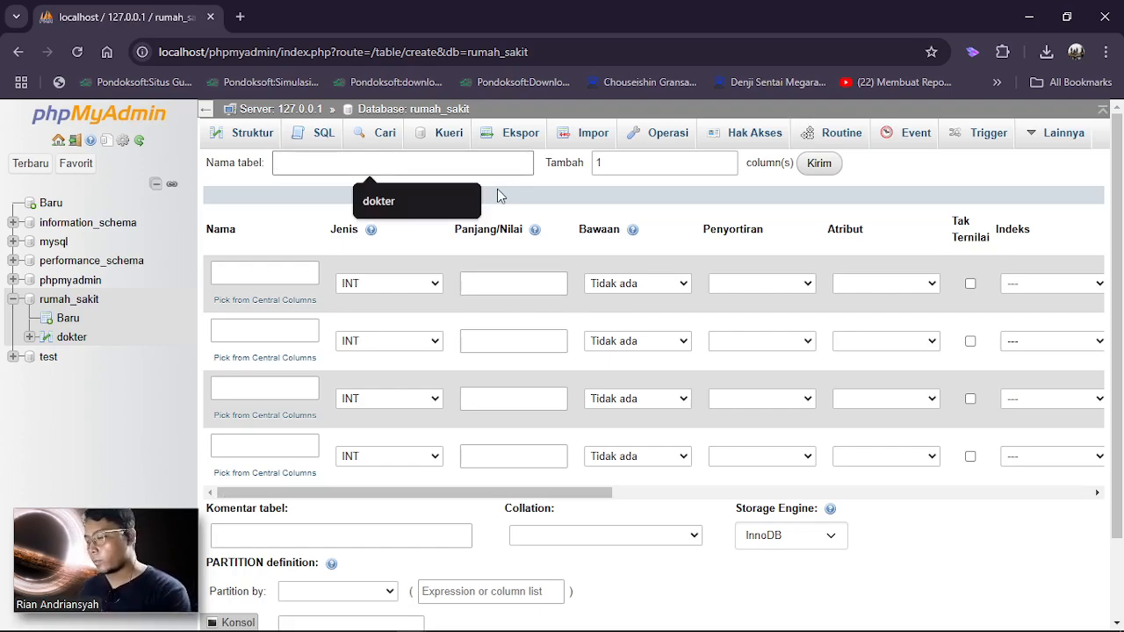
{"action": "type", "text": "pasien"}
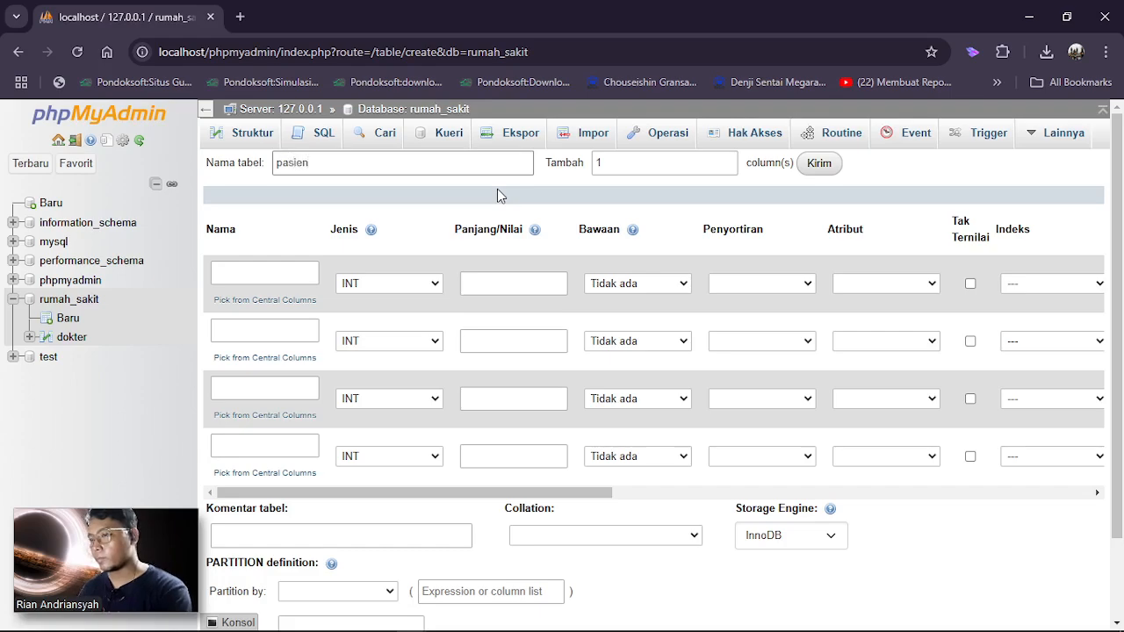
Define the first column of the pasien table as id_pasien with type VARCHAR and length 50
{"action": "left_click", "coordinate": [285, 273]}
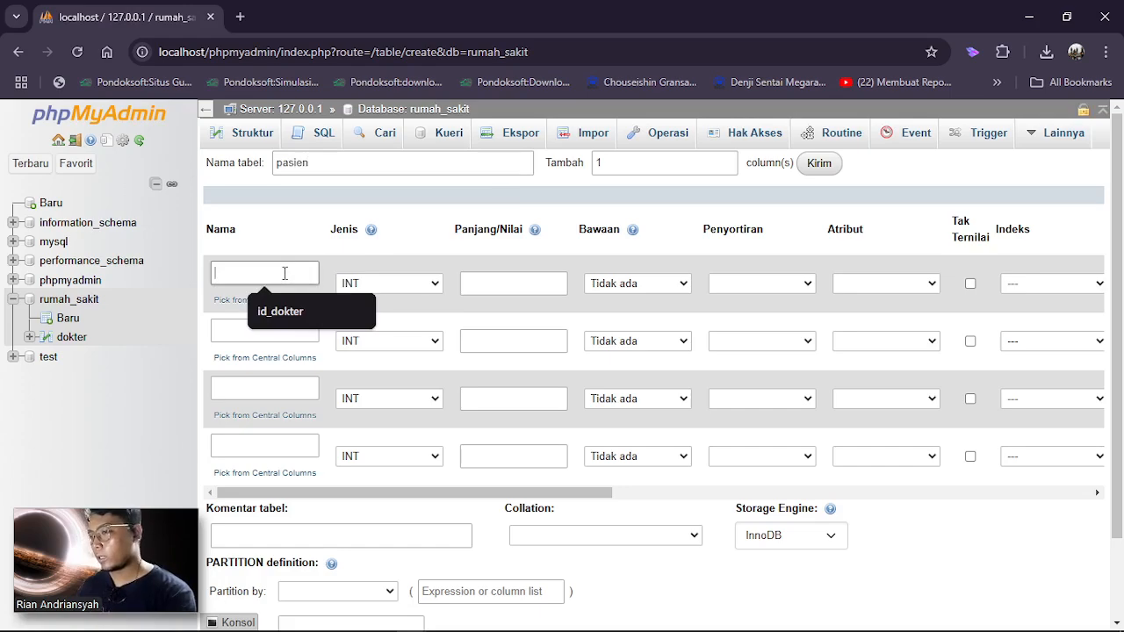
{"action": "type", "text": "id_pasien"}
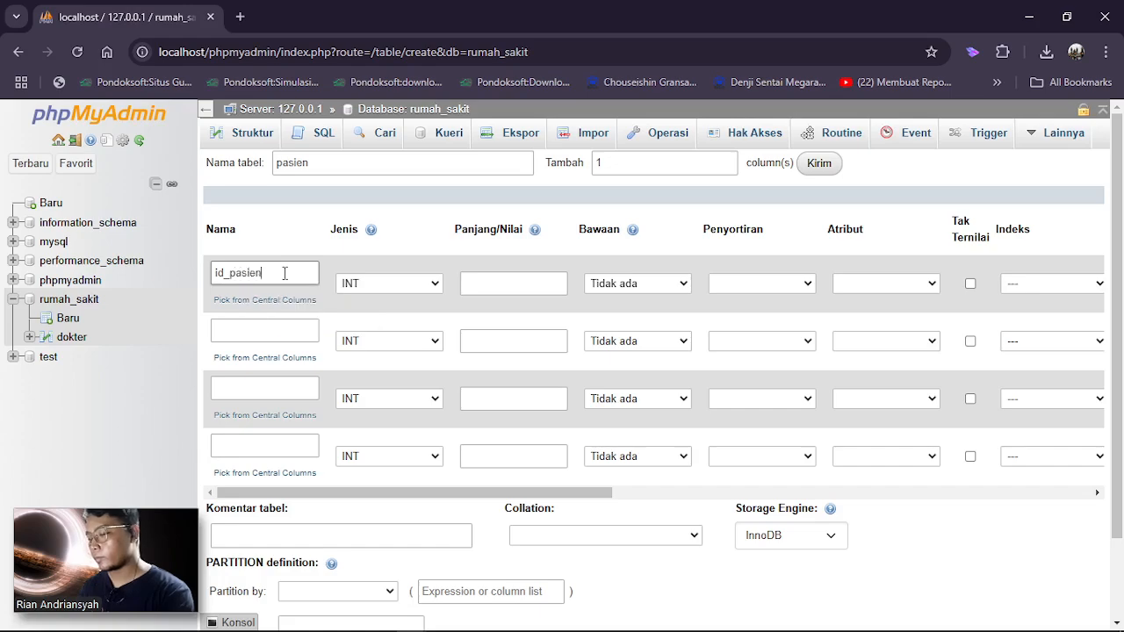
{"action": "left_click", "coordinate": [439, 288]}
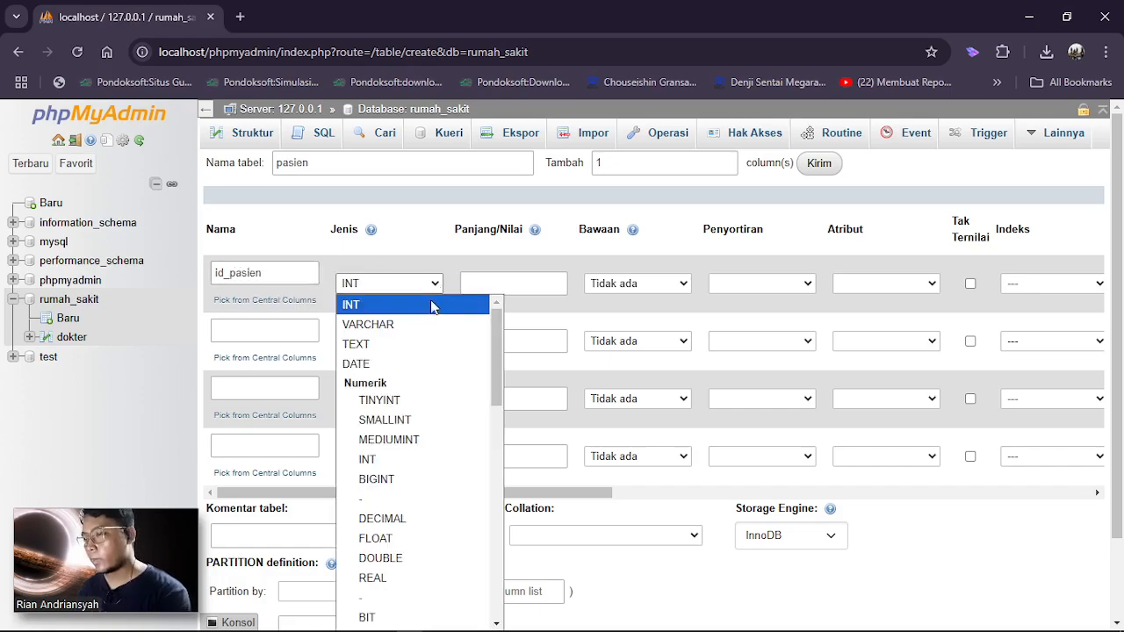
{"action": "left_click", "coordinate": [423, 326]}
{"action": "left_click", "coordinate": [490, 281]}
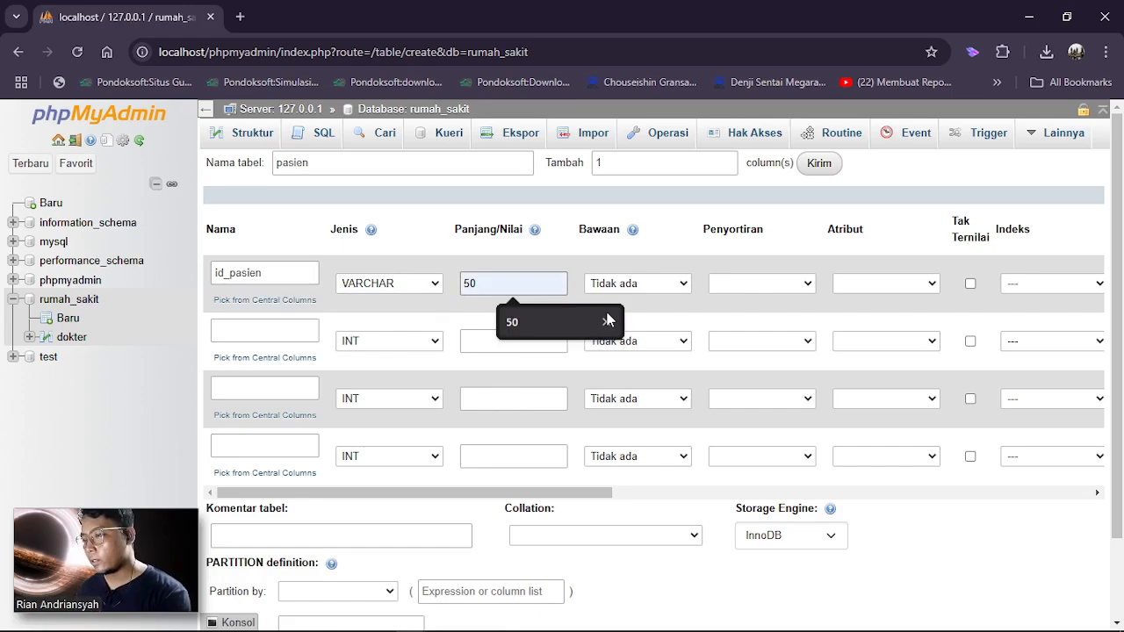
Place the assignment PDF's ERD side by side with phpMyAdmin, with the pasien entity's attributes in view
{"action": "left_click", "coordinate": [565, 321]}
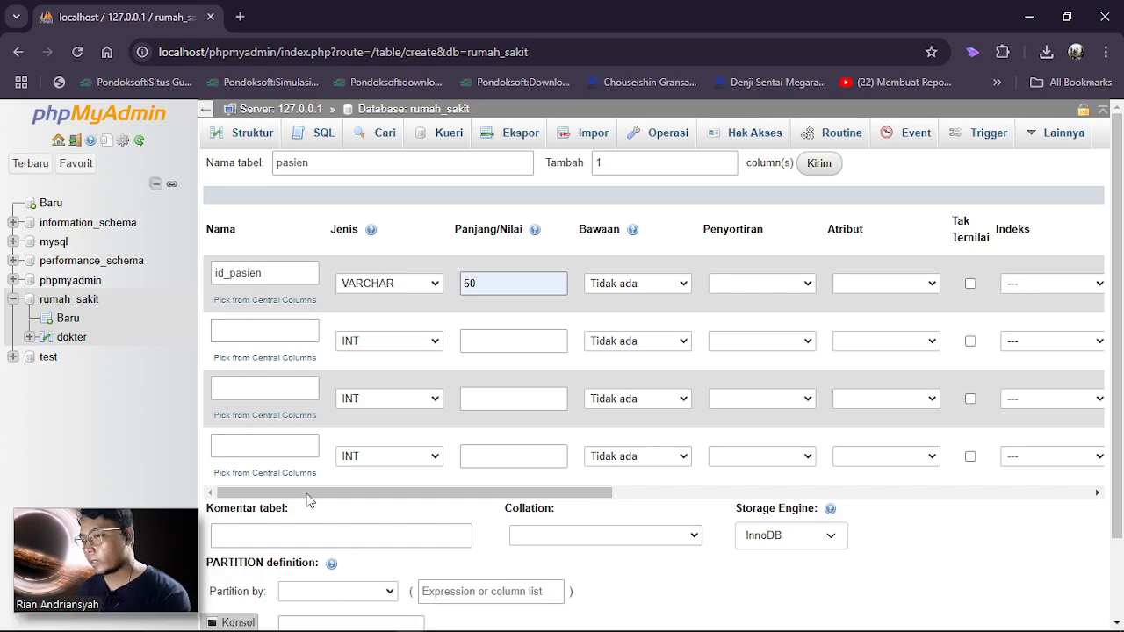
{"action": "mouse_move", "coordinate": [411, 620]}
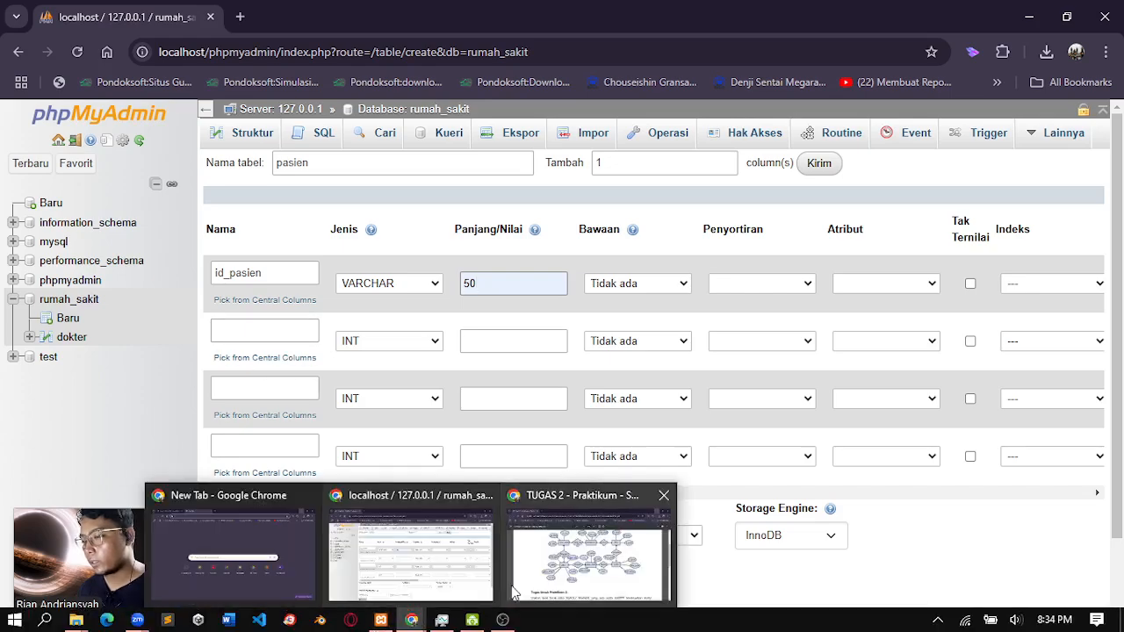
{"action": "left_click", "coordinate": [576, 552]}
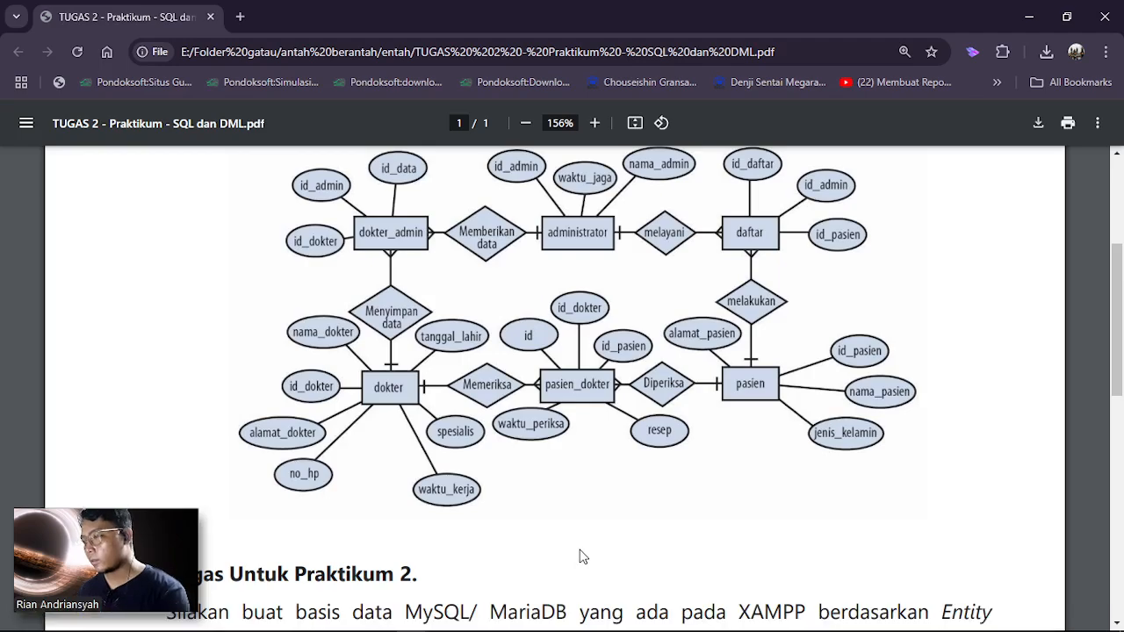
{"action": "key", "text": "super+Left"}
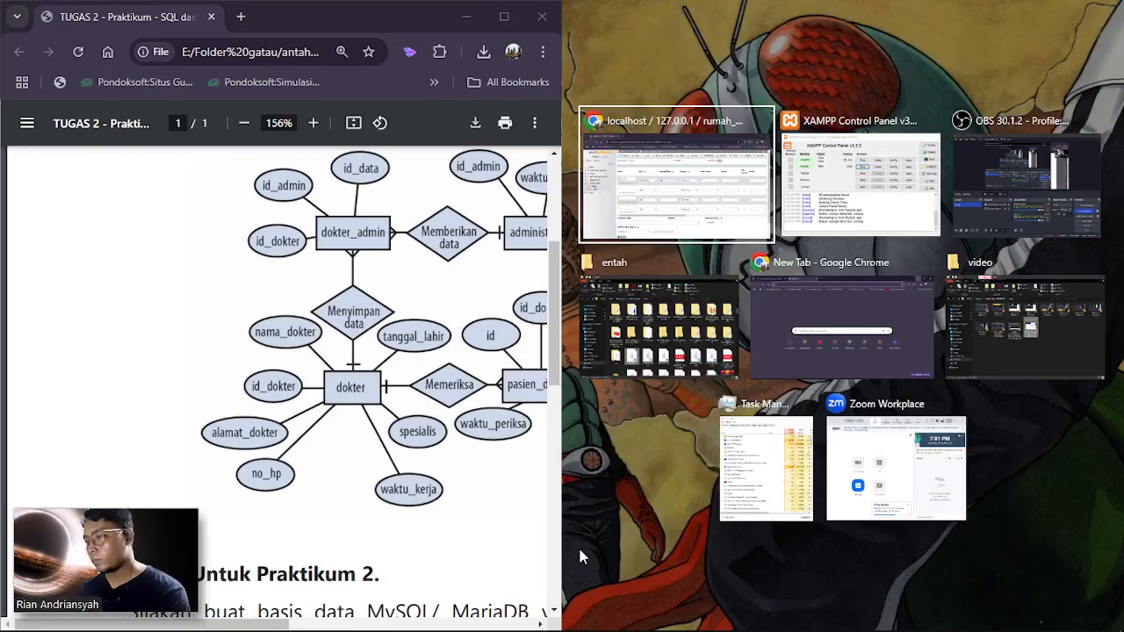
{"action": "left_click", "coordinate": [706, 198]}
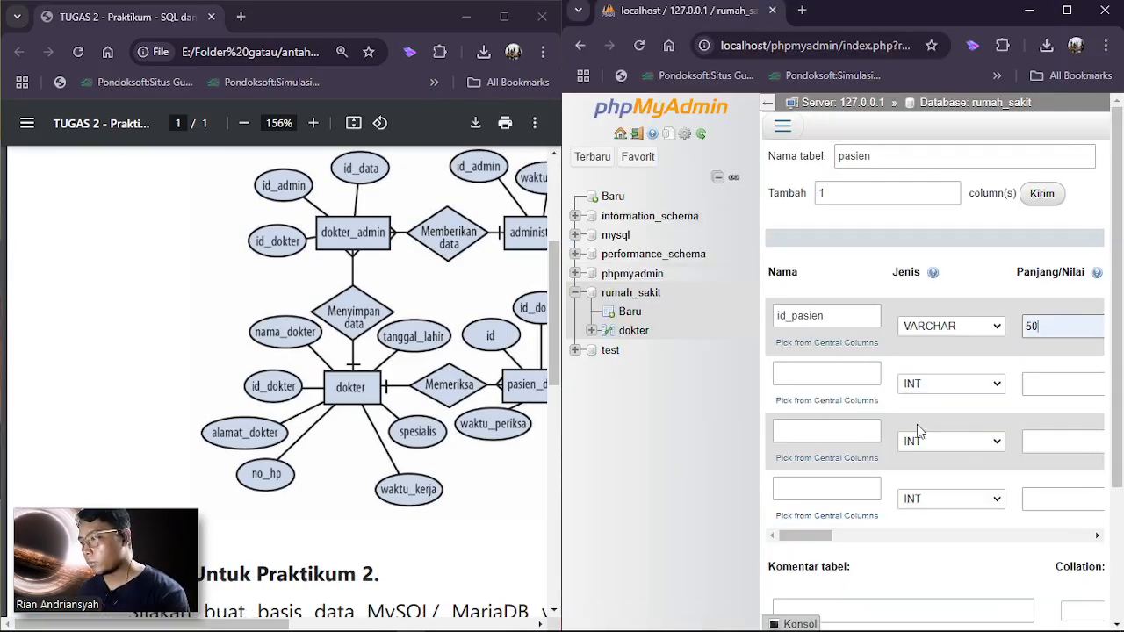
{"action": "left_click_drag", "start_coordinate": [263, 625], "coordinate": [485, 629]}
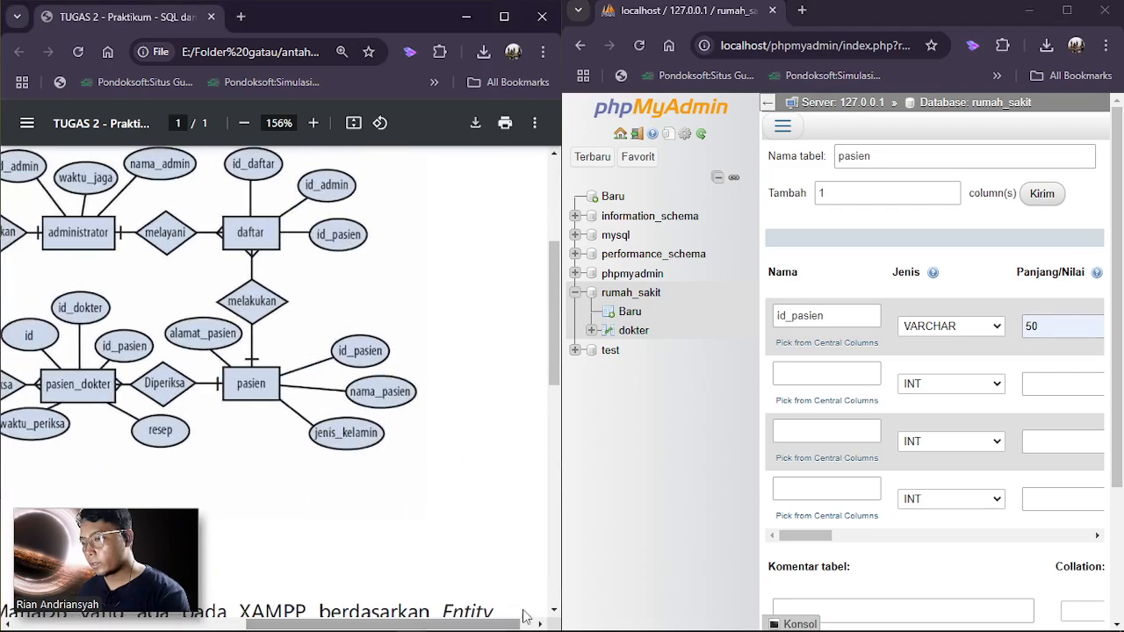
Name the pasien table's second column nama_pasien and its third column jenis_kelamin
{"action": "left_click", "coordinate": [809, 379]}
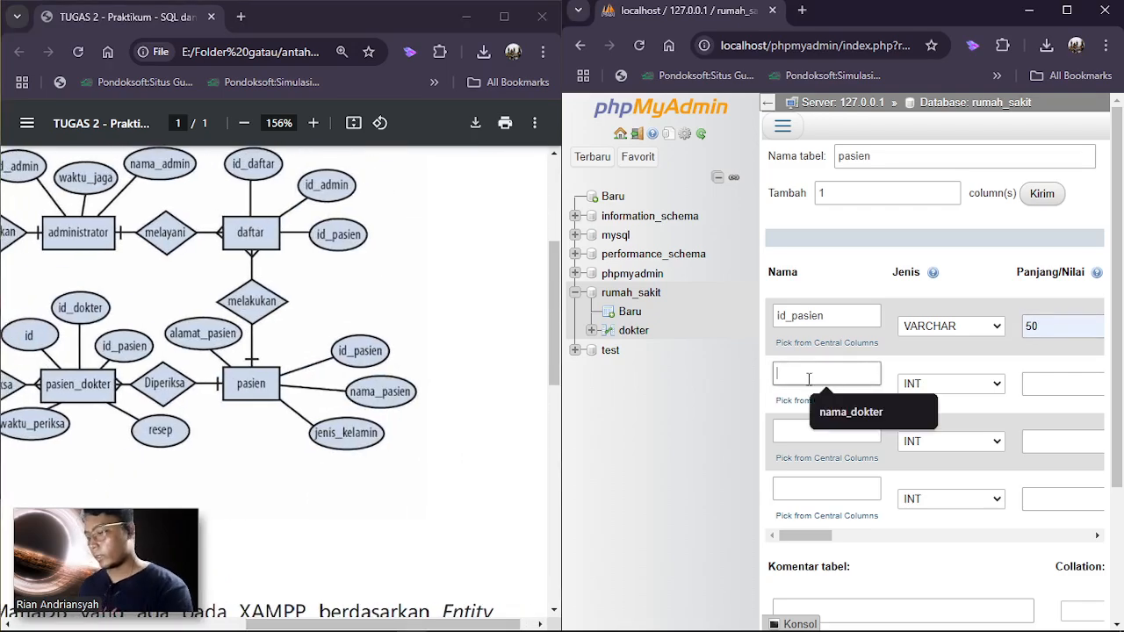
{"action": "left_click", "coordinate": [829, 410]}
{"action": "left_click_drag", "start_coordinate": [841, 373], "coordinate": [813, 370]}
{"action": "type", "text": "pasien"}
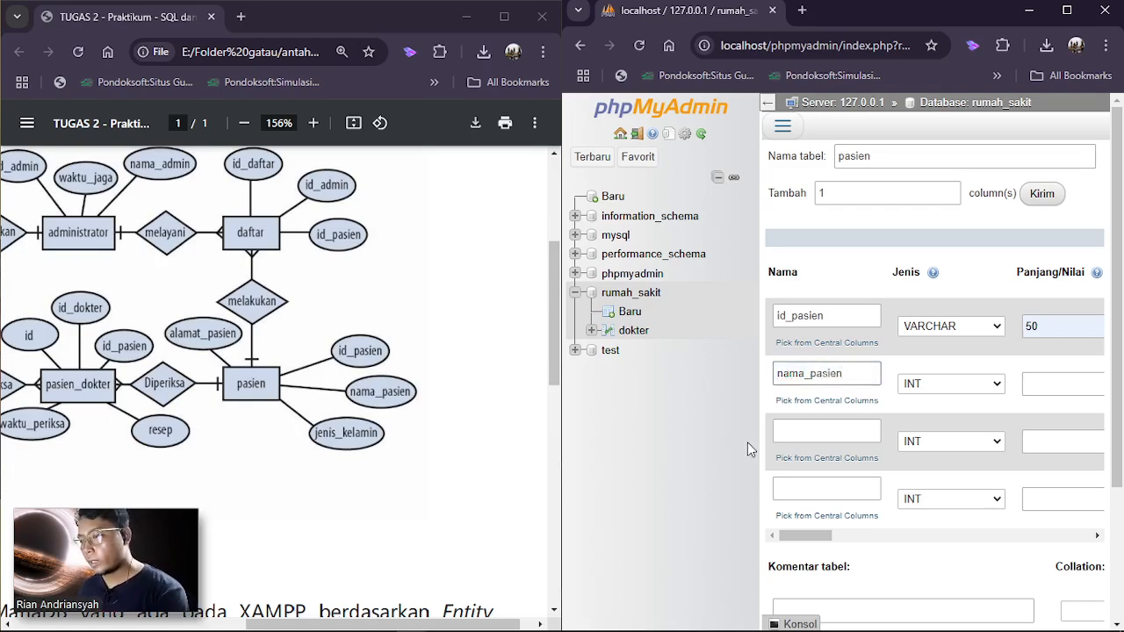
{"action": "left_click", "coordinate": [872, 430]}
{"action": "left_click", "coordinate": [847, 436]}
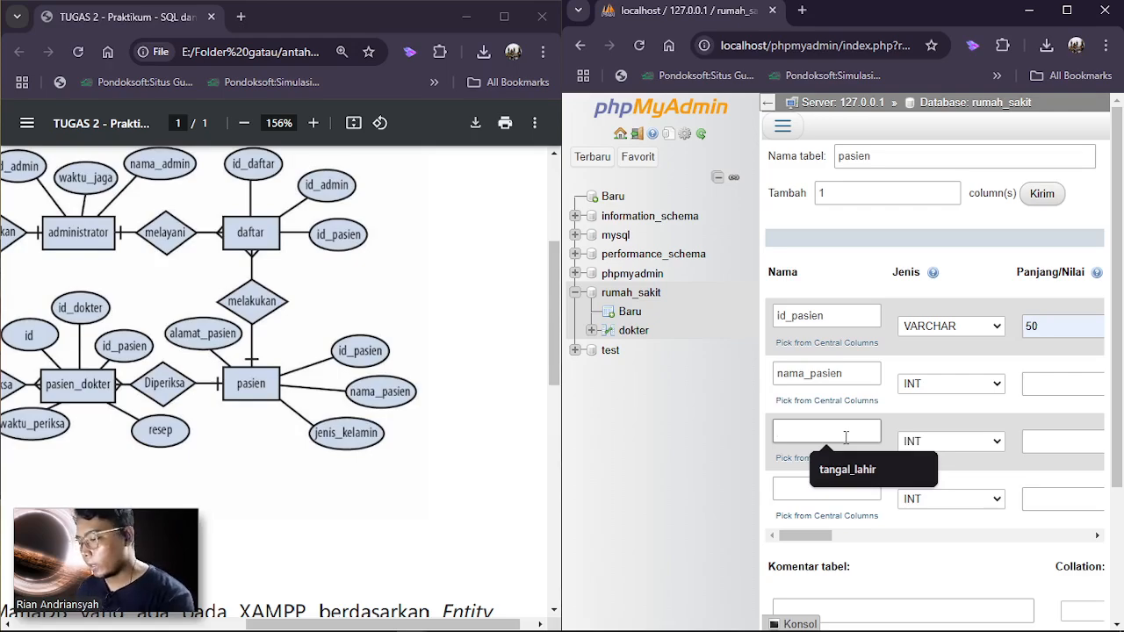
{"action": "type", "text": "jenis_kelamin"}
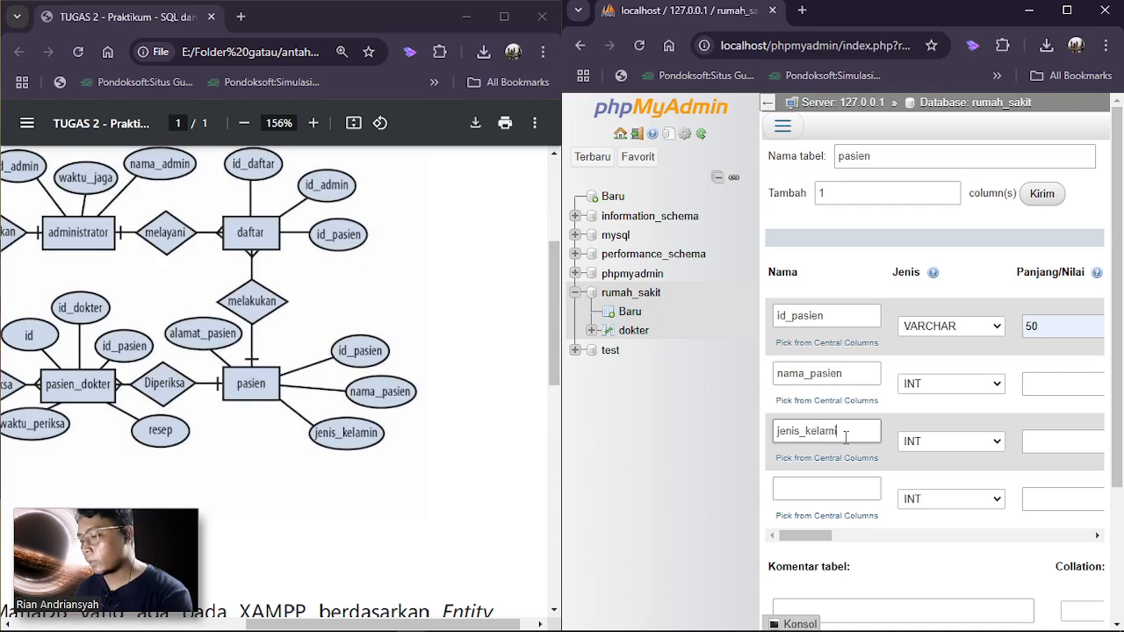
Set the nama_pasien column to type VARCHAR with length 50
{"action": "left_click", "coordinate": [934, 387]}
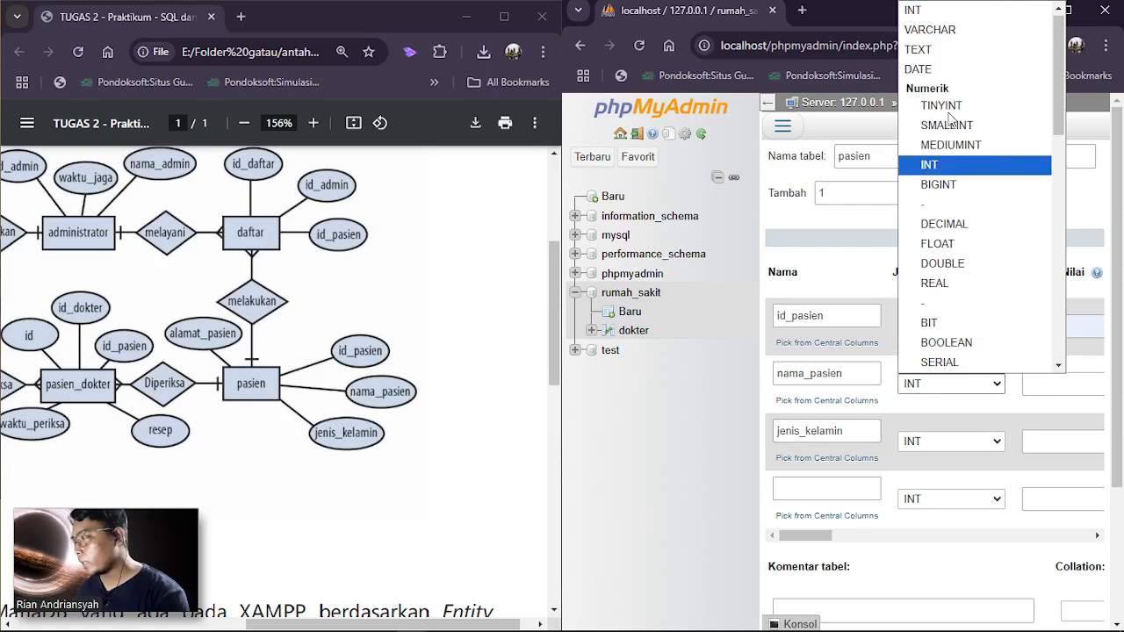
{"action": "left_click", "coordinate": [955, 30]}
{"action": "left_click", "coordinate": [1060, 375]}
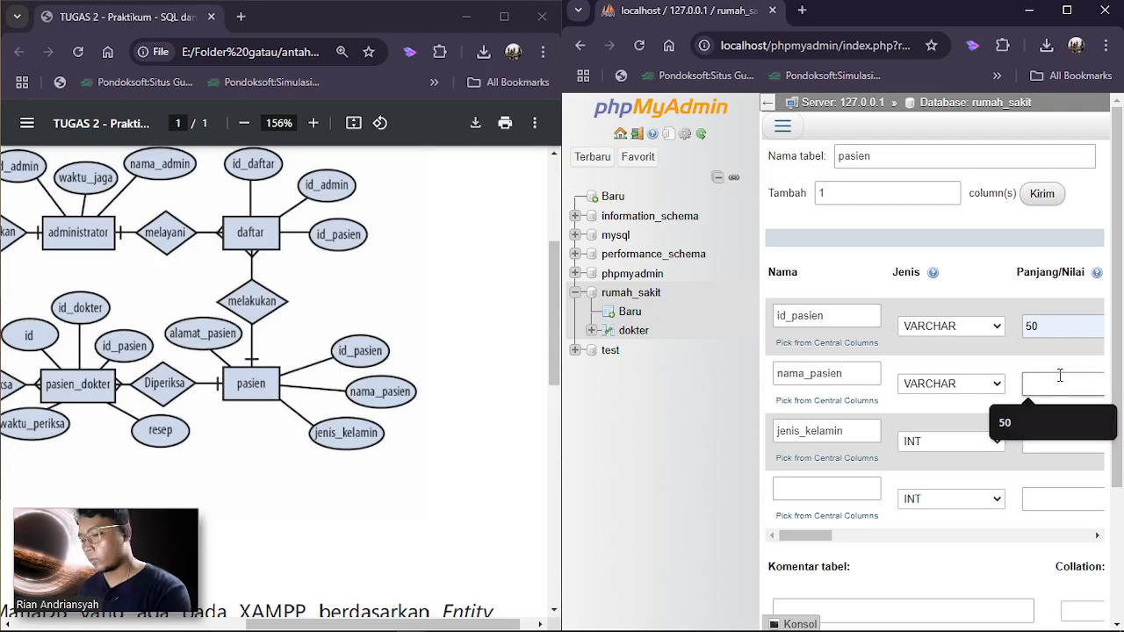
{"action": "left_click", "coordinate": [1032, 420]}
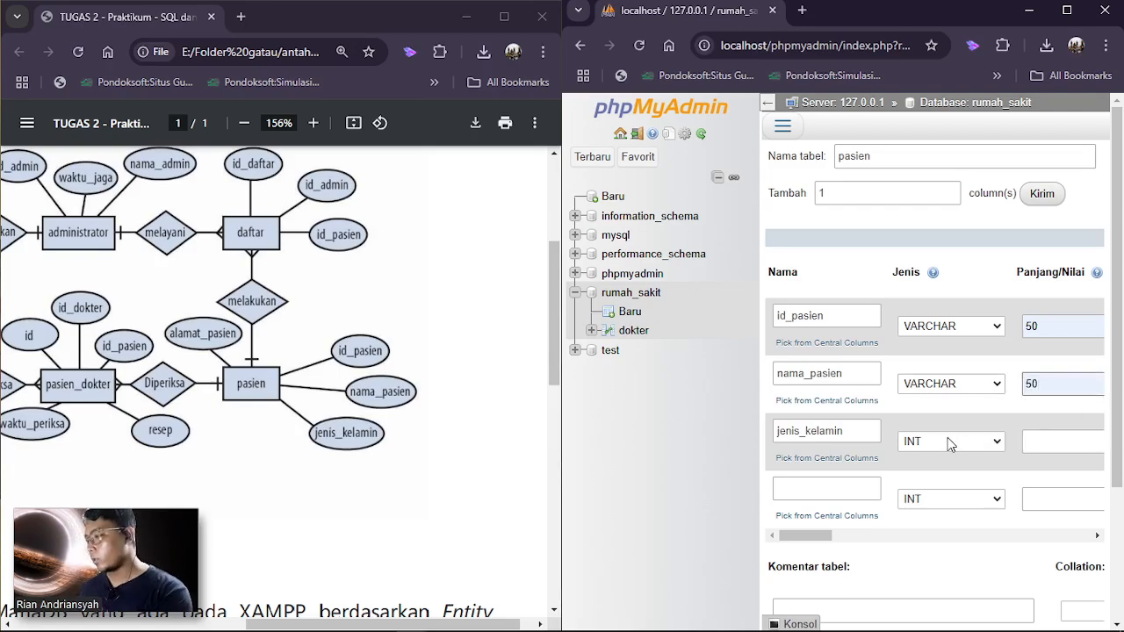
Look through the data types for the jenis_kelamin column and set it to BOOLEAN
{"action": "left_click", "coordinate": [951, 441]}
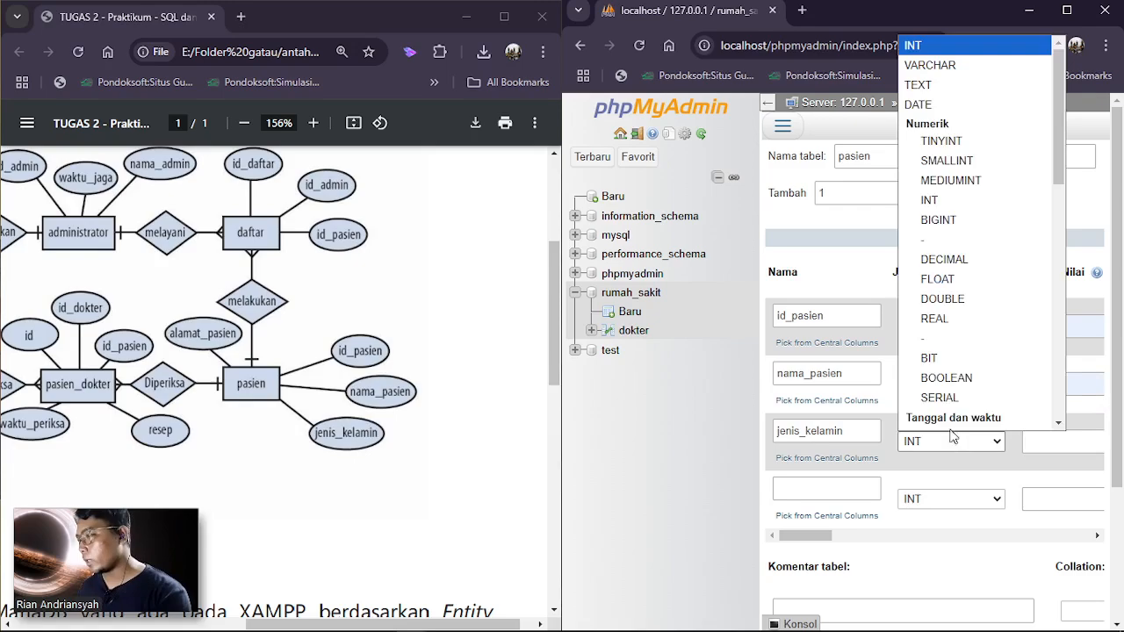
{"action": "scroll", "coordinate": [1009, 242], "scroll_direction": "down", "scroll_amount": 5}
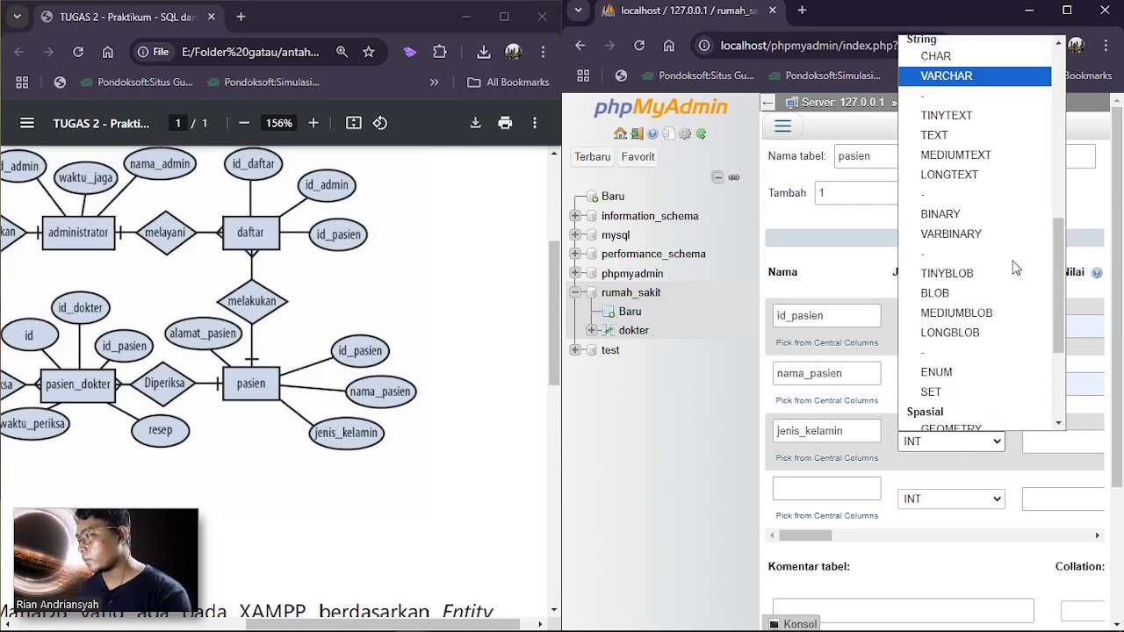
{"action": "scroll", "coordinate": [1015, 268], "scroll_direction": "down", "scroll_amount": 3}
{"action": "scroll", "coordinate": [1015, 268], "scroll_direction": "up", "scroll_amount": 6}
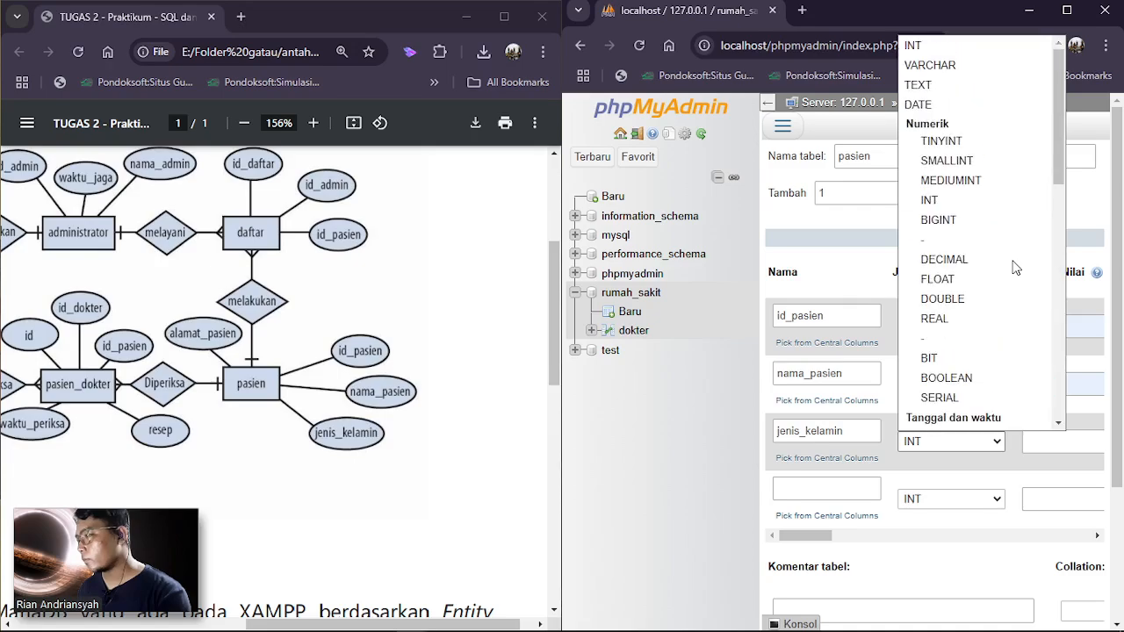
{"action": "left_click", "coordinate": [995, 380]}
{"action": "left_click", "coordinate": [1033, 443]}
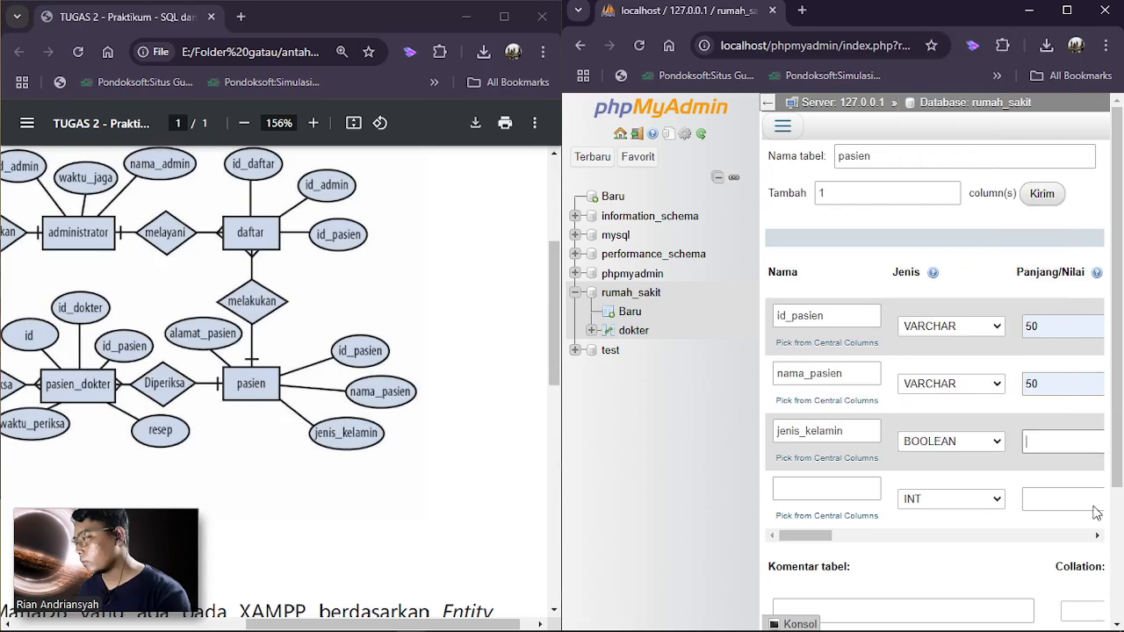
Set the jenis_kelamin column to type VARCHAR with length 50
{"action": "left_click", "coordinate": [998, 442]}
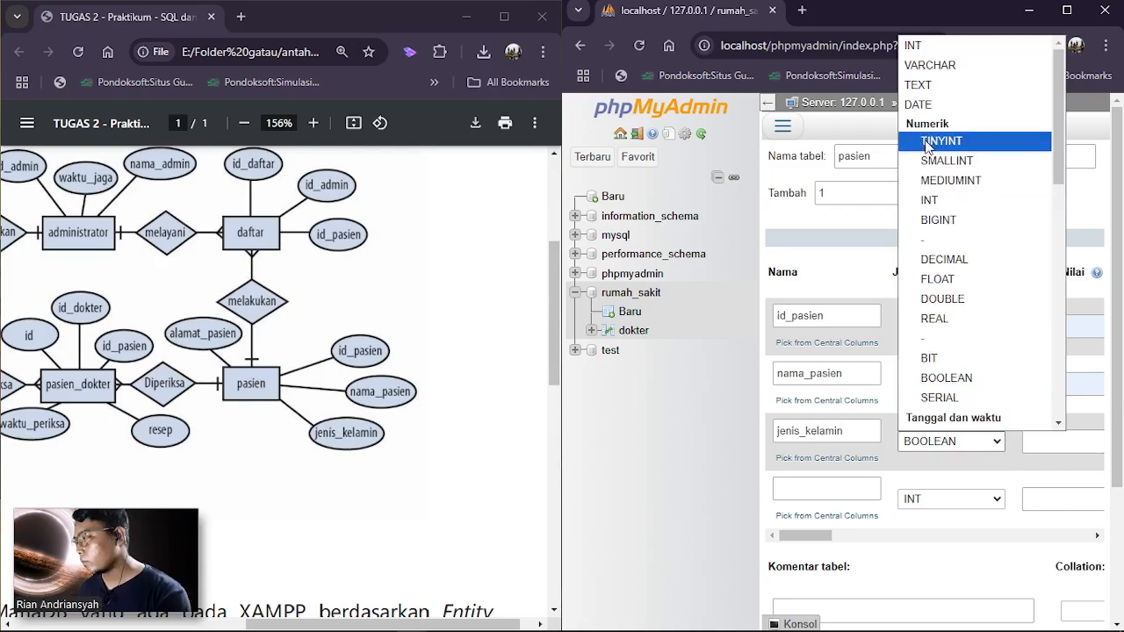
{"action": "left_click", "coordinate": [934, 65]}
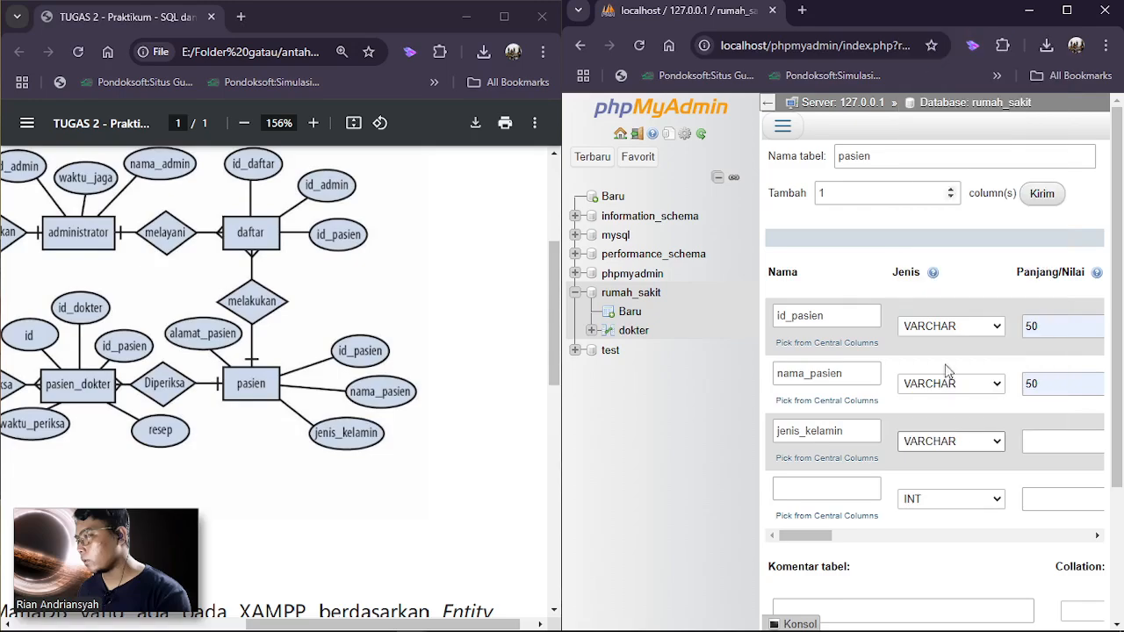
{"action": "left_click", "coordinate": [1042, 440]}
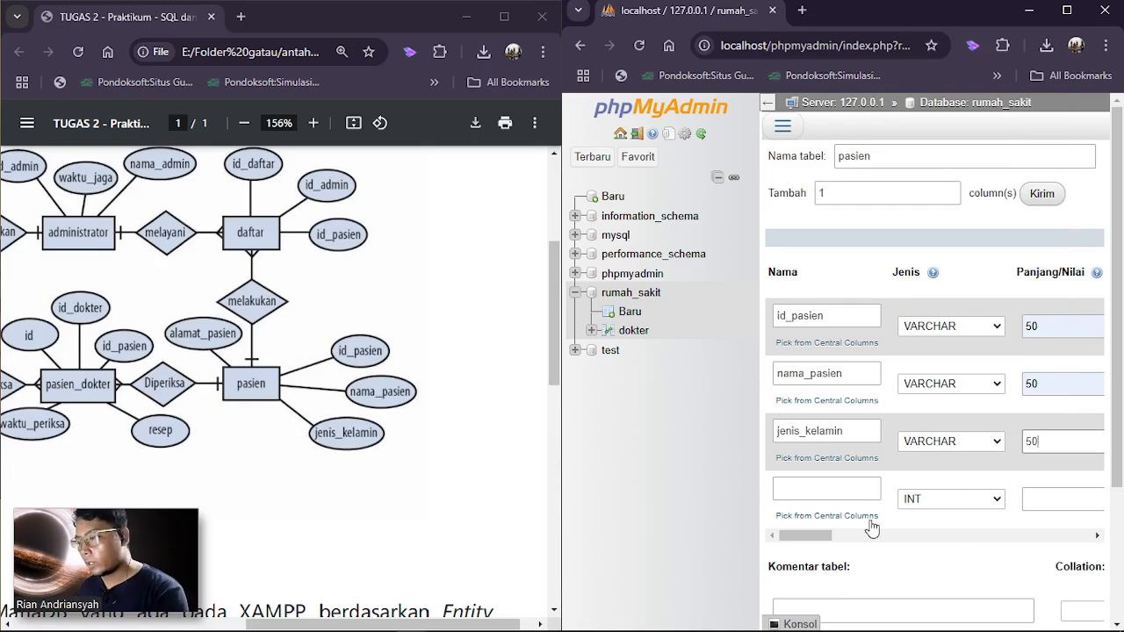
Name the fourth column of the pasien table alamat_pasien
{"action": "left_click", "coordinate": [833, 489]}
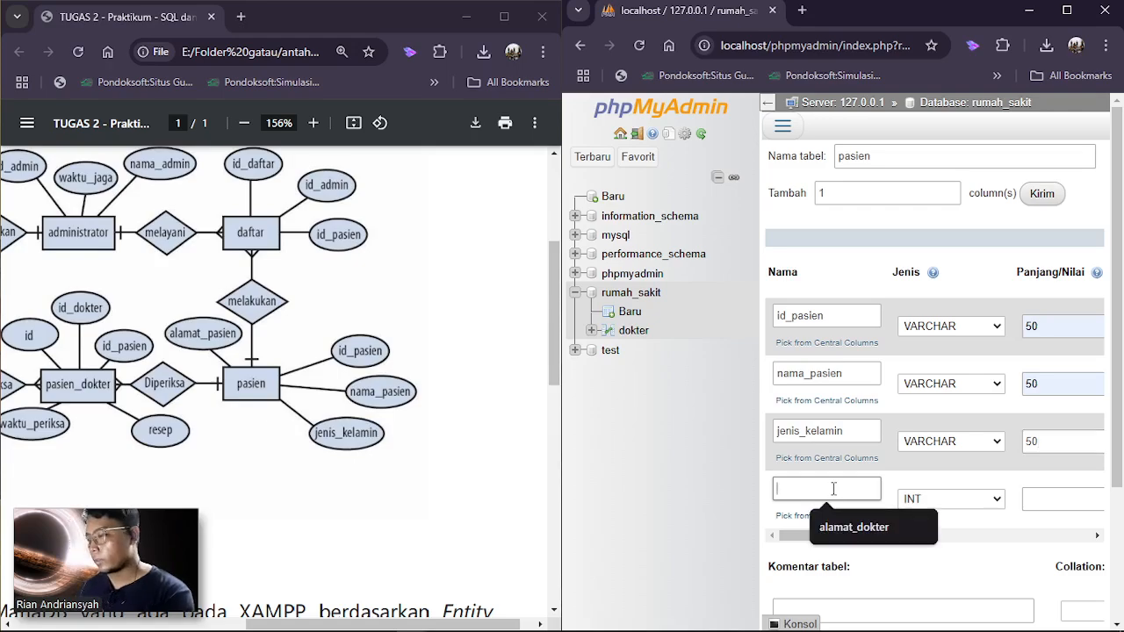
{"action": "left_click", "coordinate": [857, 526]}
{"action": "left_click_drag", "start_coordinate": [846, 488], "coordinate": [811, 488]}
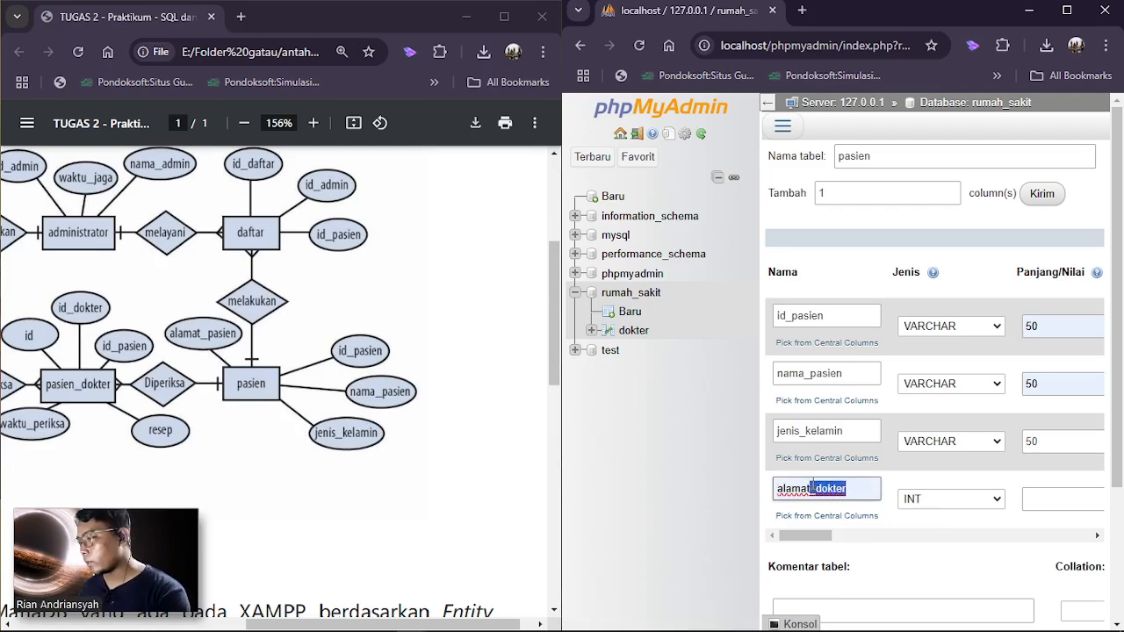
{"action": "type", "text": "pasien"}
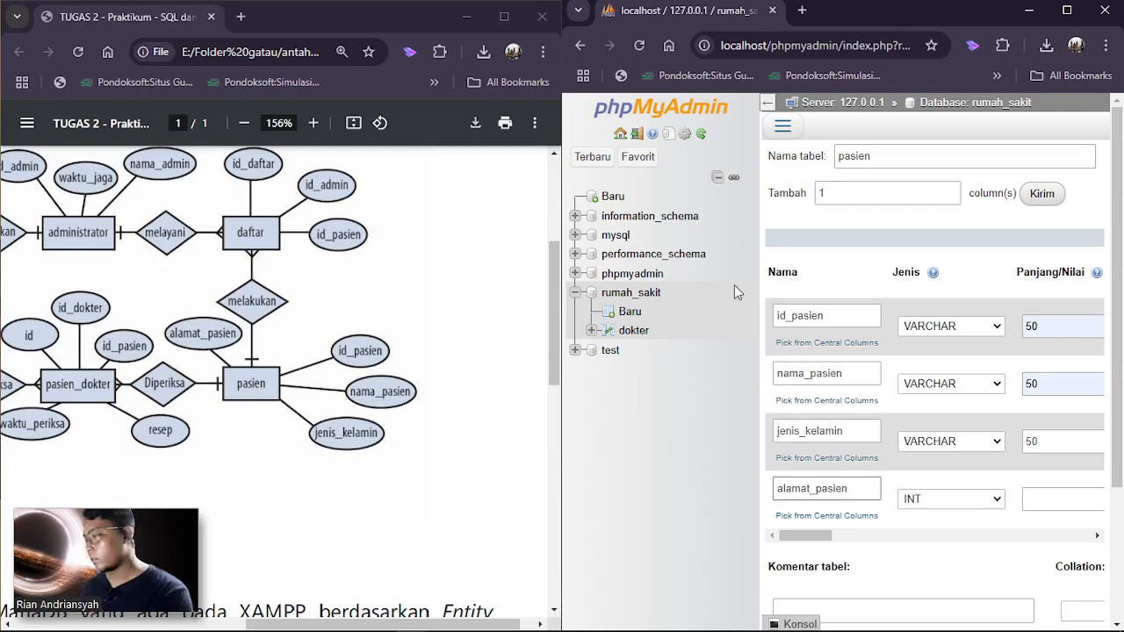
Open the dokter table in a separate maximized browser tab, check its structure for the column types used, and return to the pasien form
{"action": "right_click", "coordinate": [635, 342]}
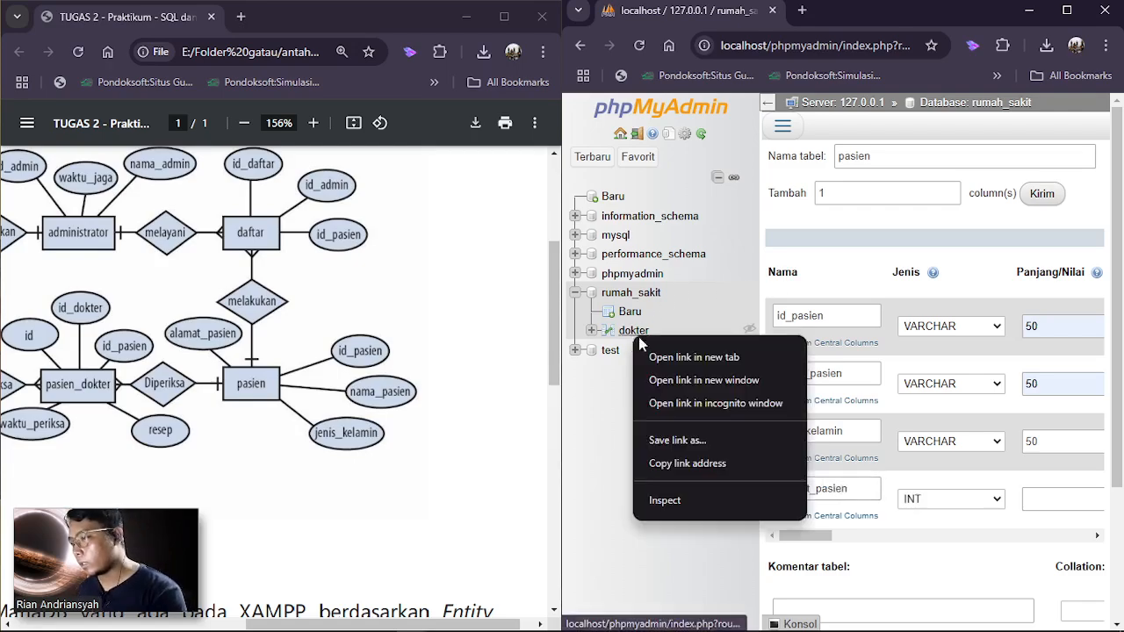
{"action": "left_click", "coordinate": [660, 353]}
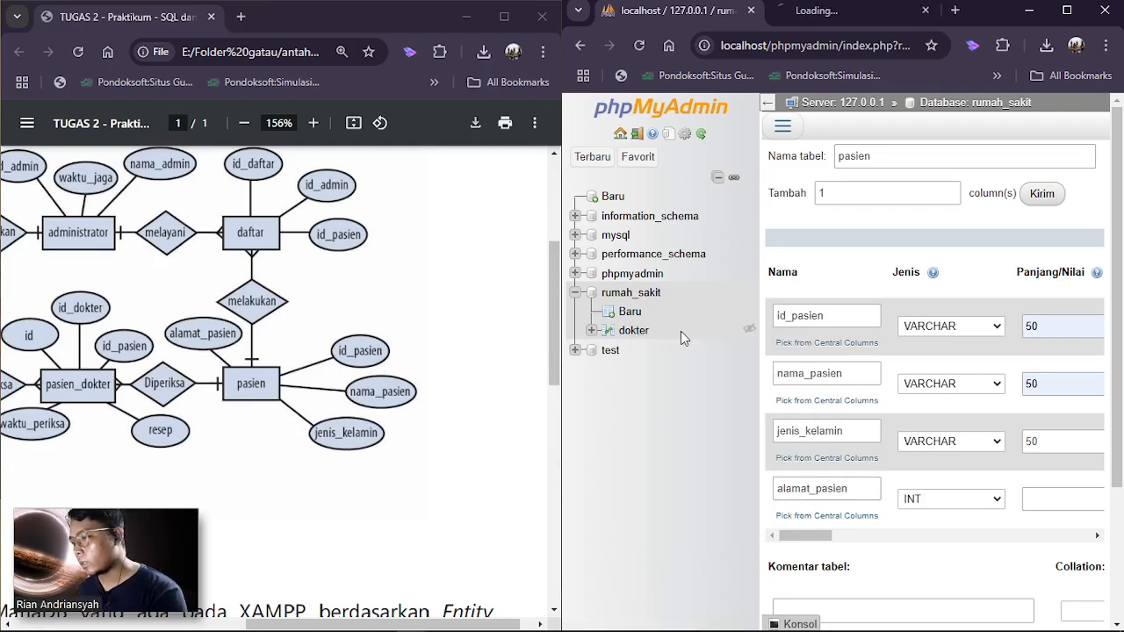
{"action": "left_click", "coordinate": [822, 16]}
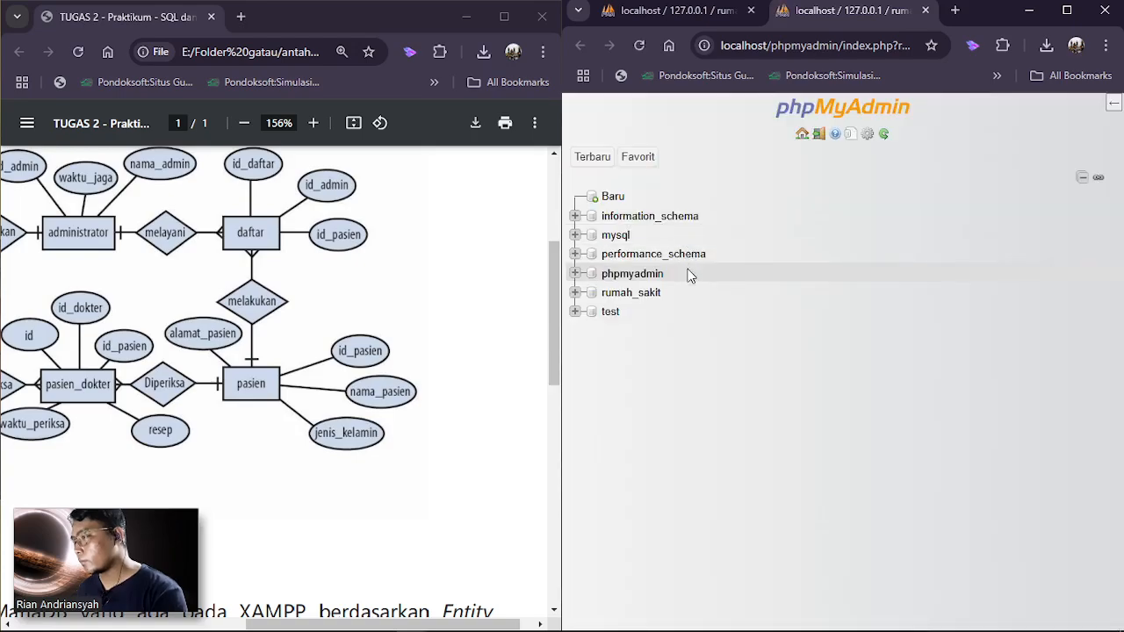
{"action": "left_click", "coordinate": [1067, 10]}
{"action": "left_click", "coordinate": [551, 109]}
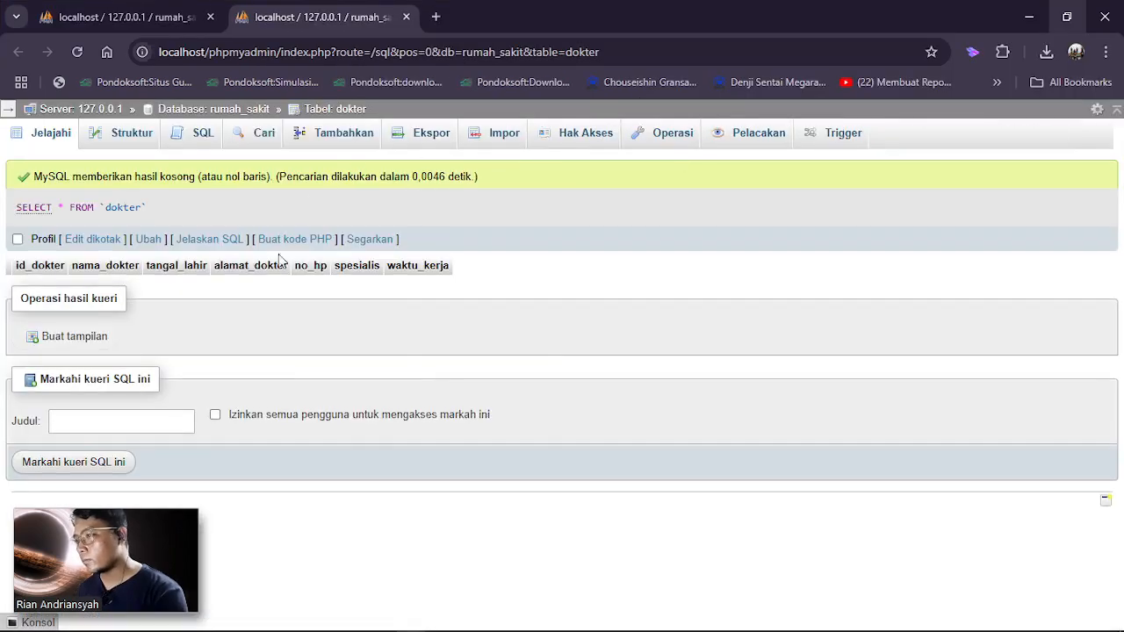
{"action": "left_click", "coordinate": [10, 108]}
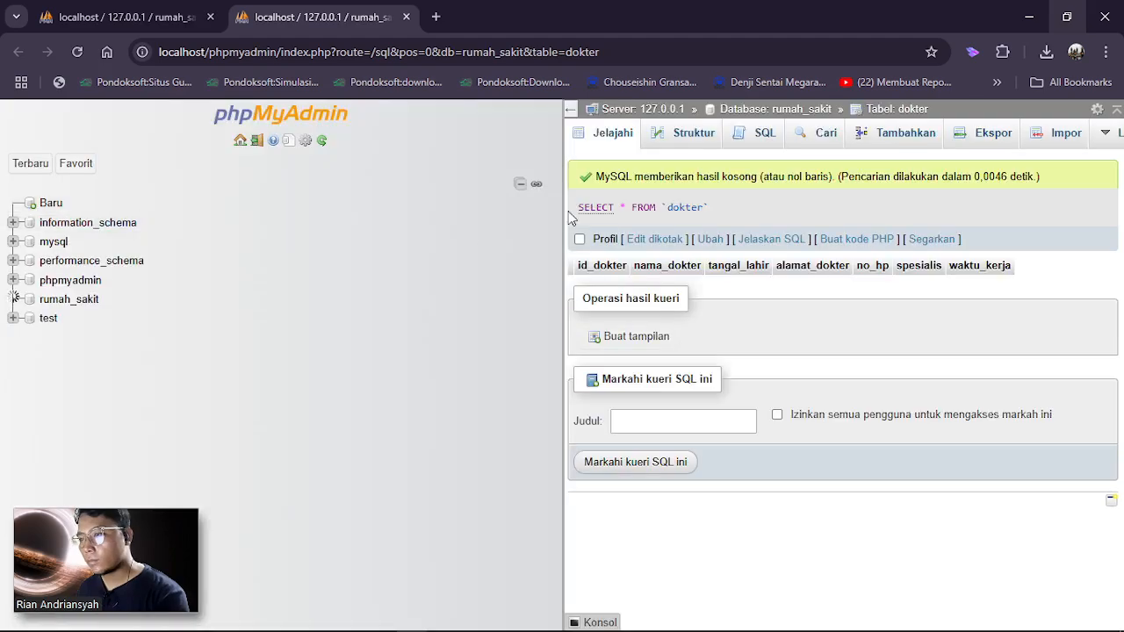
{"action": "left_click_drag", "start_coordinate": [215, 193], "coordinate": [153, 193]}
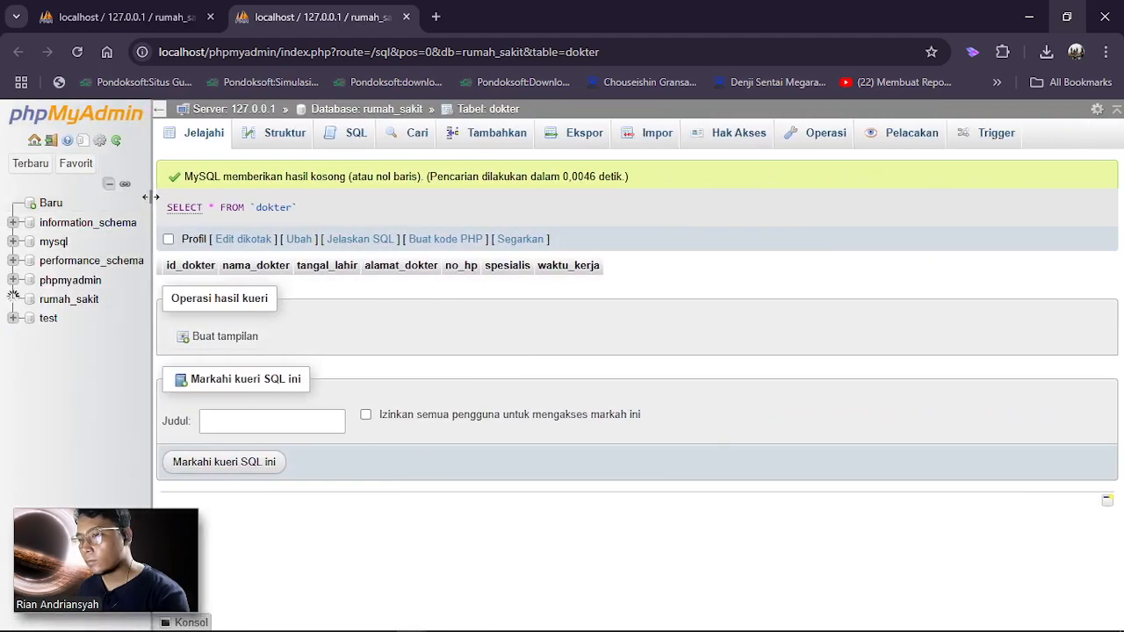
{"action": "left_click", "coordinate": [295, 141]}
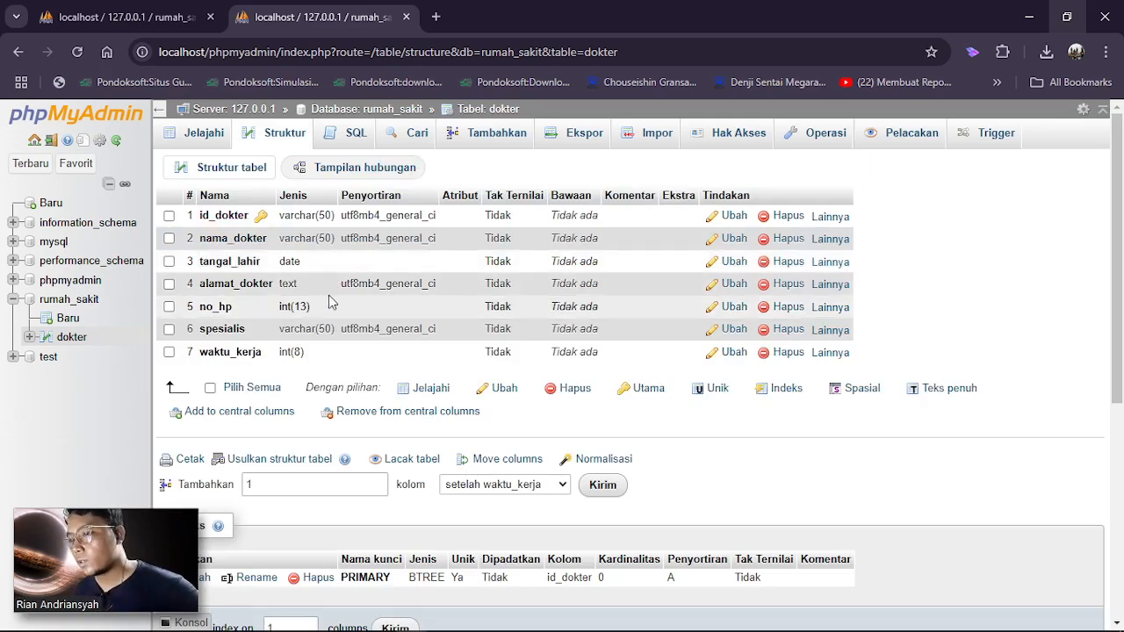
{"action": "left_click", "coordinate": [405, 17]}
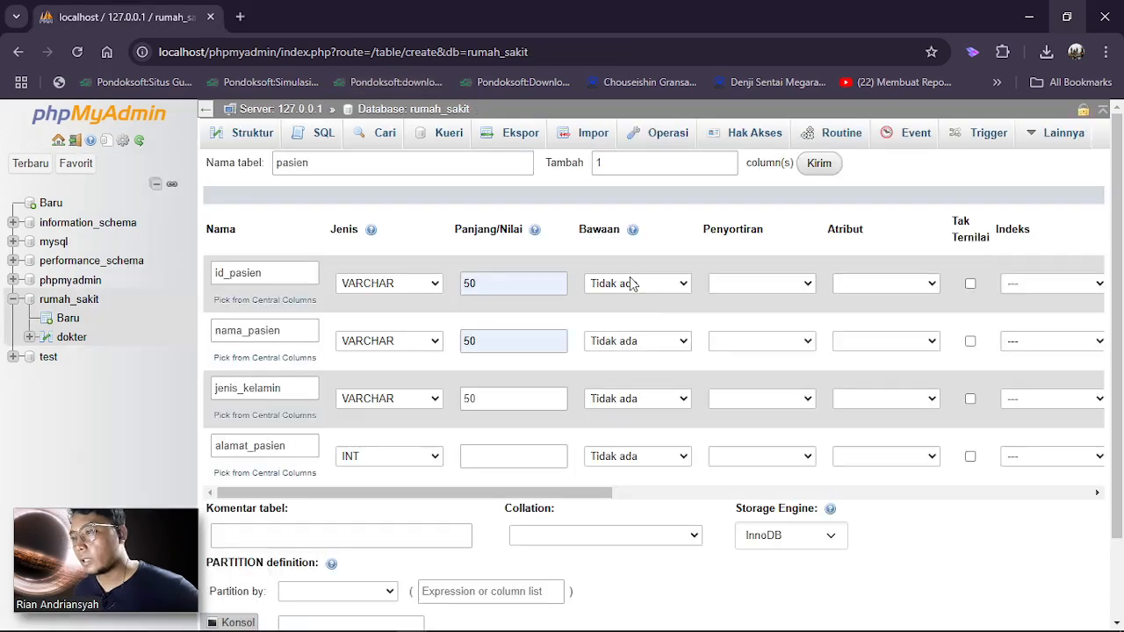
Set the alamat_pasien column's type to TEXT
{"action": "left_click", "coordinate": [423, 457]}
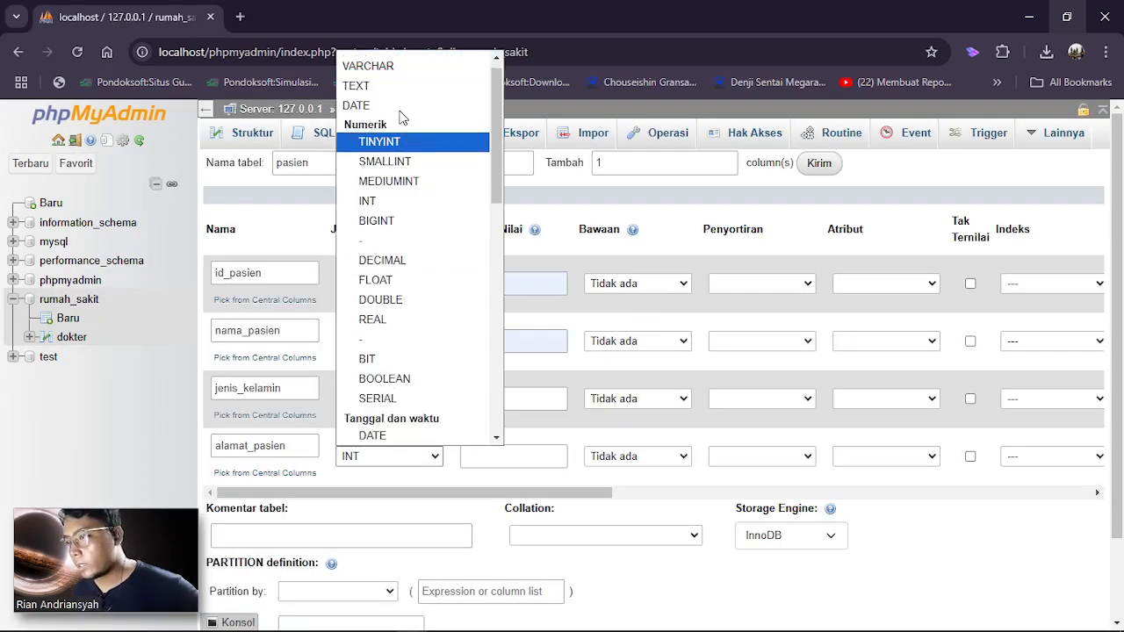
{"action": "left_click", "coordinate": [439, 86]}
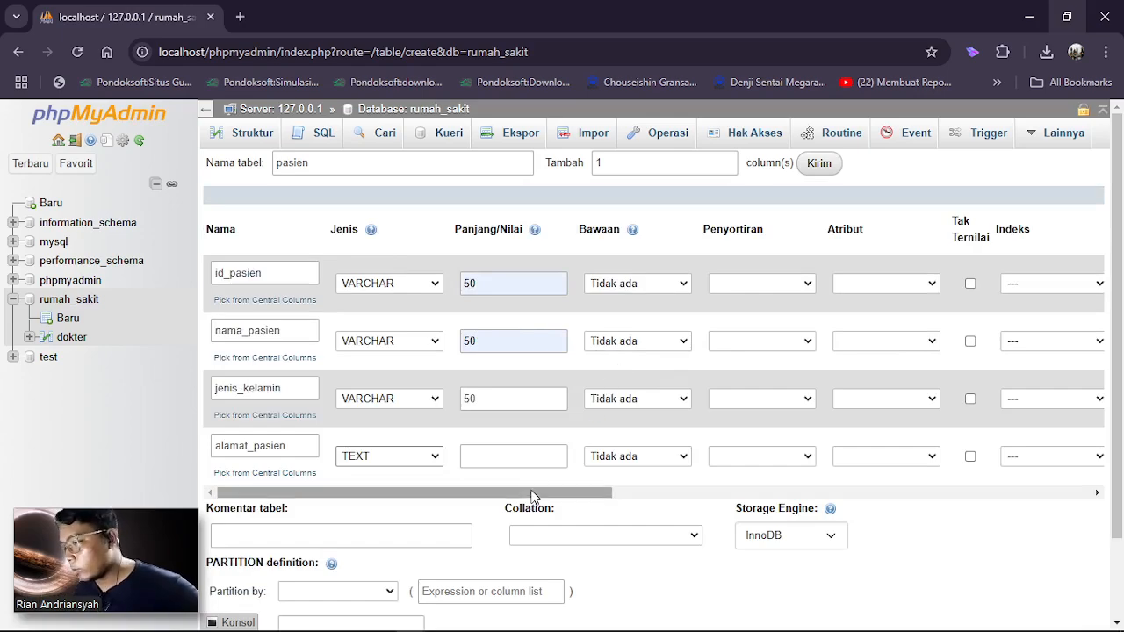
Set a PRIMARY index on the id_pasien column of the pasien table
{"action": "left_click_drag", "start_coordinate": [530, 494], "coordinate": [643, 487]}
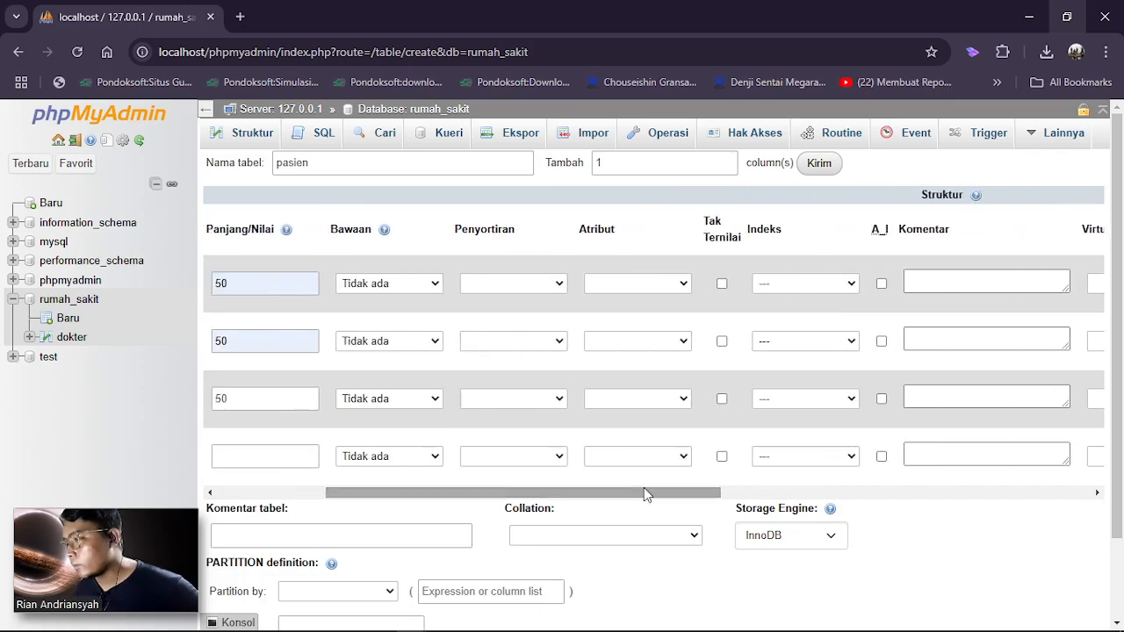
{"action": "left_click", "coordinate": [683, 283]}
{"action": "left_click", "coordinate": [842, 281]}
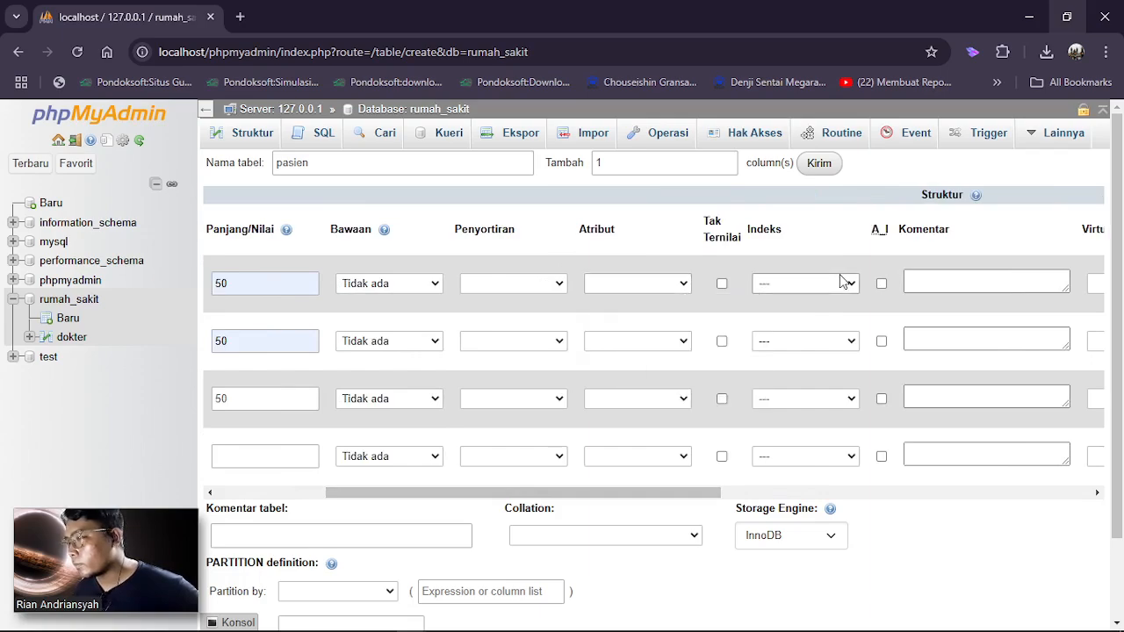
{"action": "left_click", "coordinate": [841, 281]}
{"action": "left_click", "coordinate": [834, 325]}
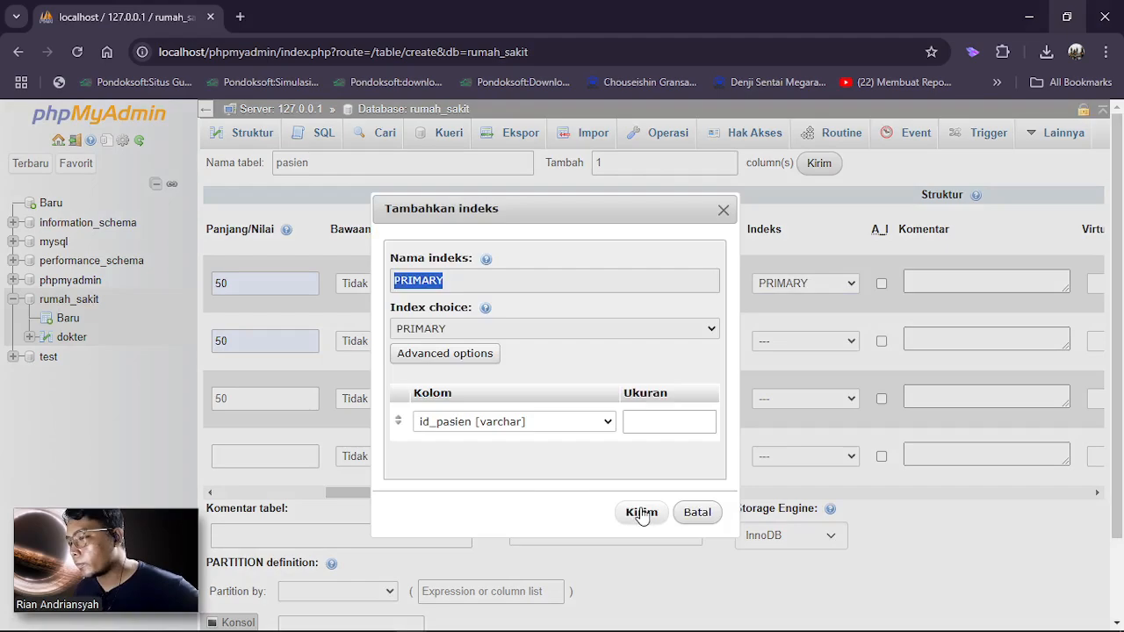
{"action": "left_click", "coordinate": [636, 513]}
Save the pasien table and open its structure
{"action": "left_click_drag", "start_coordinate": [525, 497], "coordinate": [354, 494]}
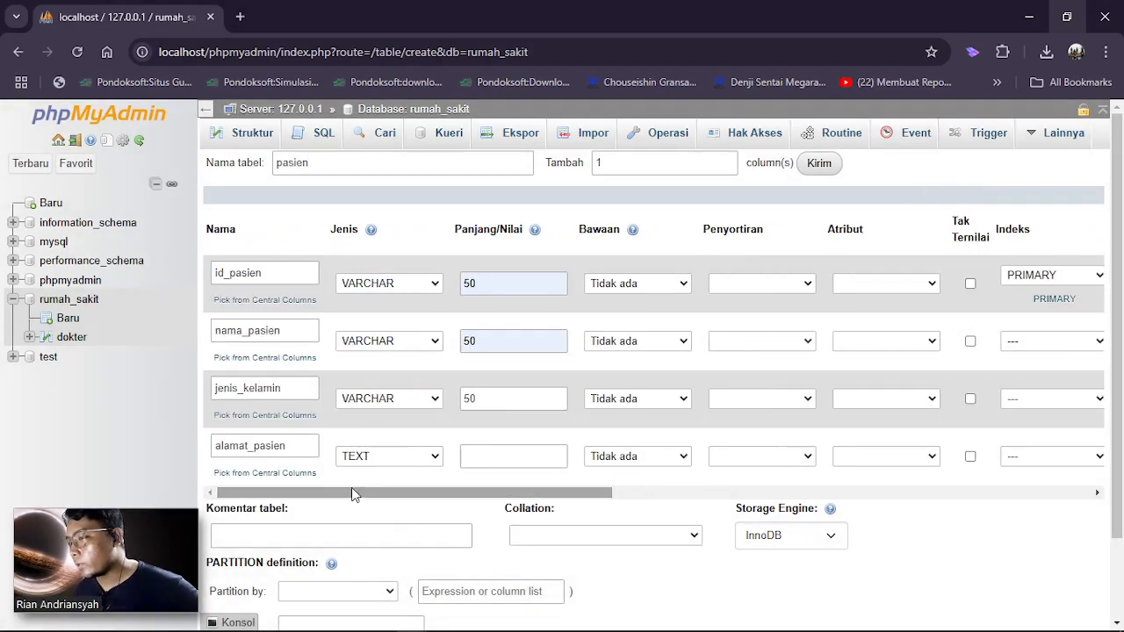
{"action": "scroll", "coordinate": [339, 597], "scroll_direction": "down", "scroll_amount": 2}
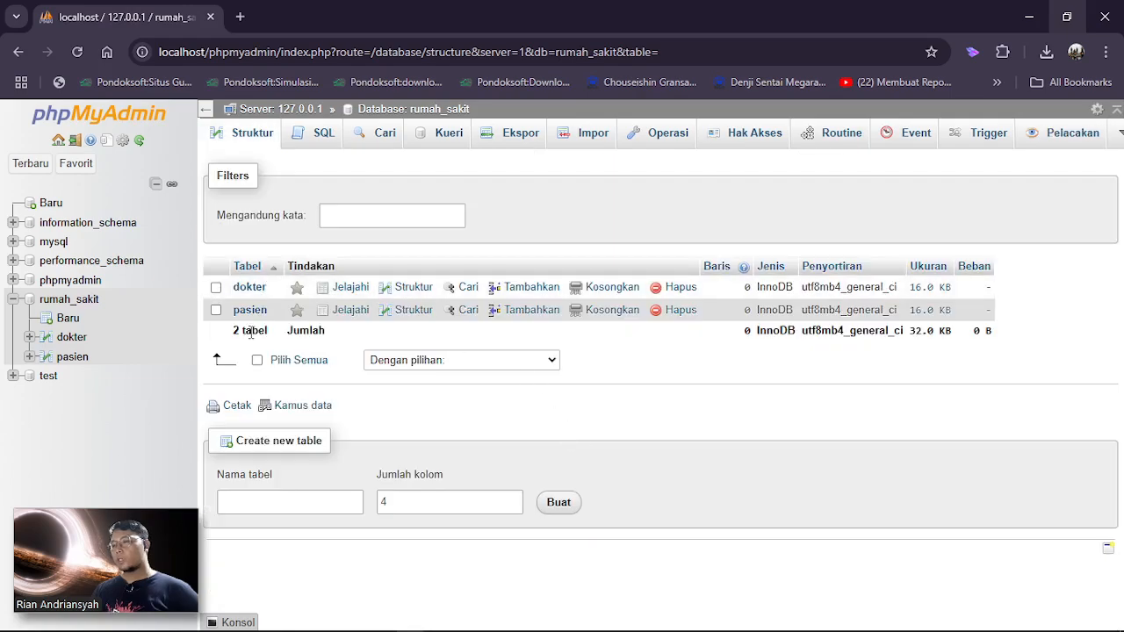
{"action": "left_click", "coordinate": [72, 356]}
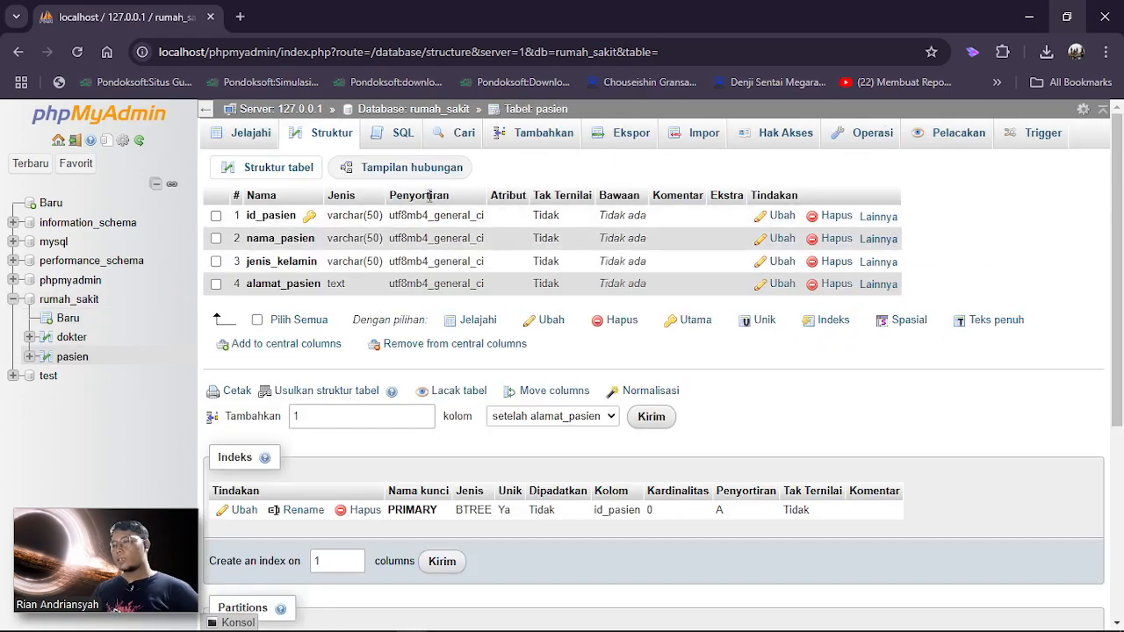
Check the administrator entity and its attributes in the ERD of the maximized assignment PDF, and return to phpMyAdmin
{"action": "left_click", "coordinate": [1031, 29]}
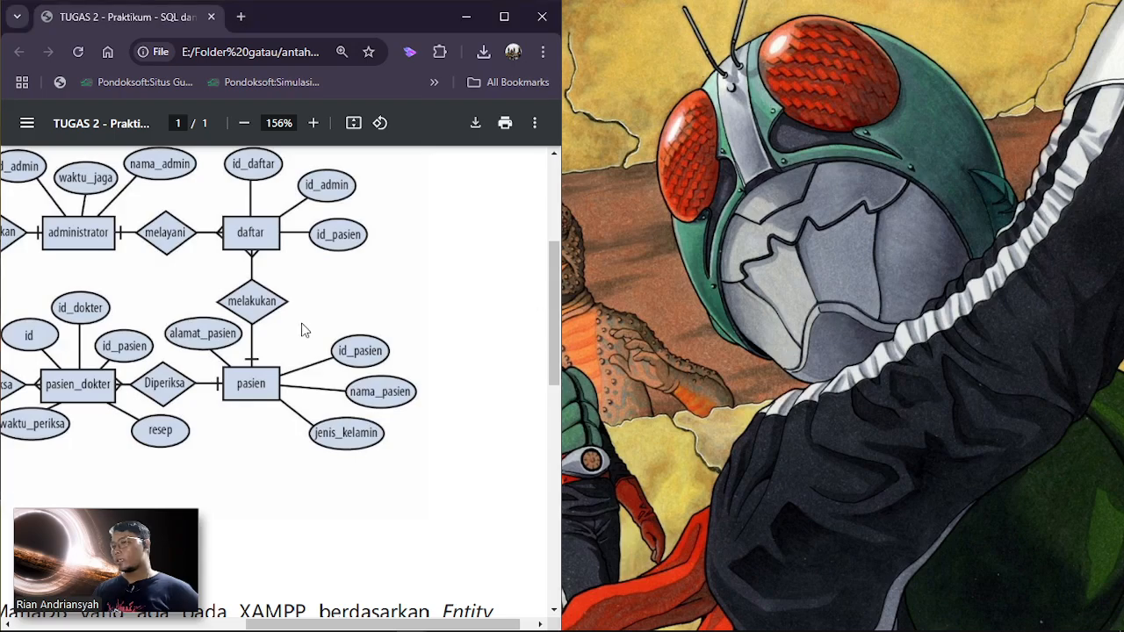
{"action": "left_click", "coordinate": [504, 17]}
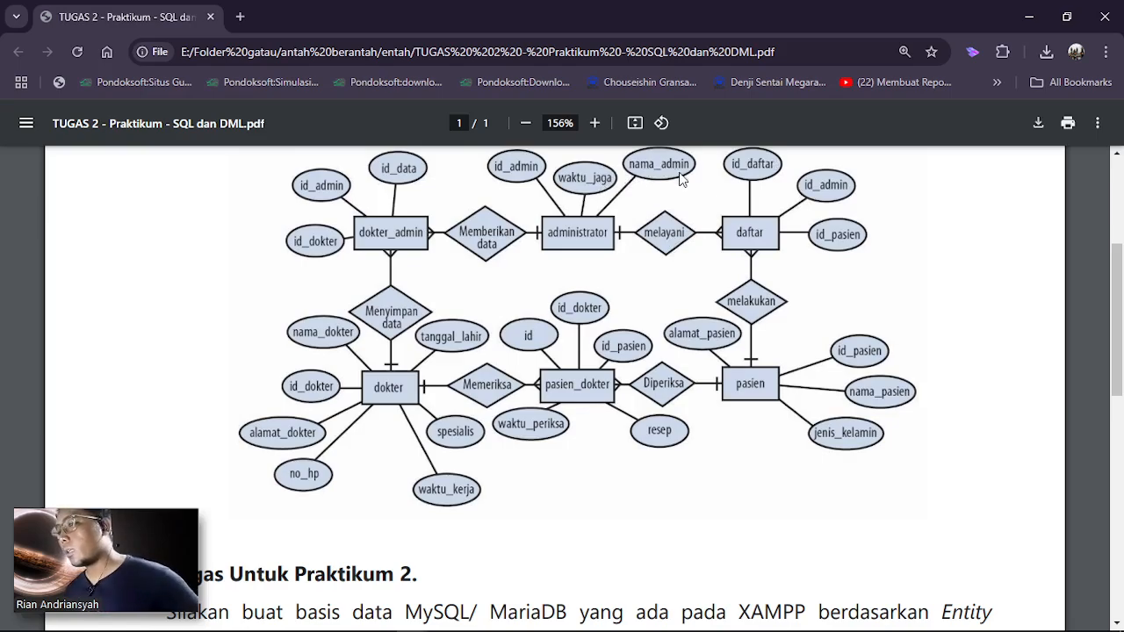
{"action": "left_click", "coordinate": [1029, 16]}
{"action": "mouse_move", "coordinate": [427, 625]}
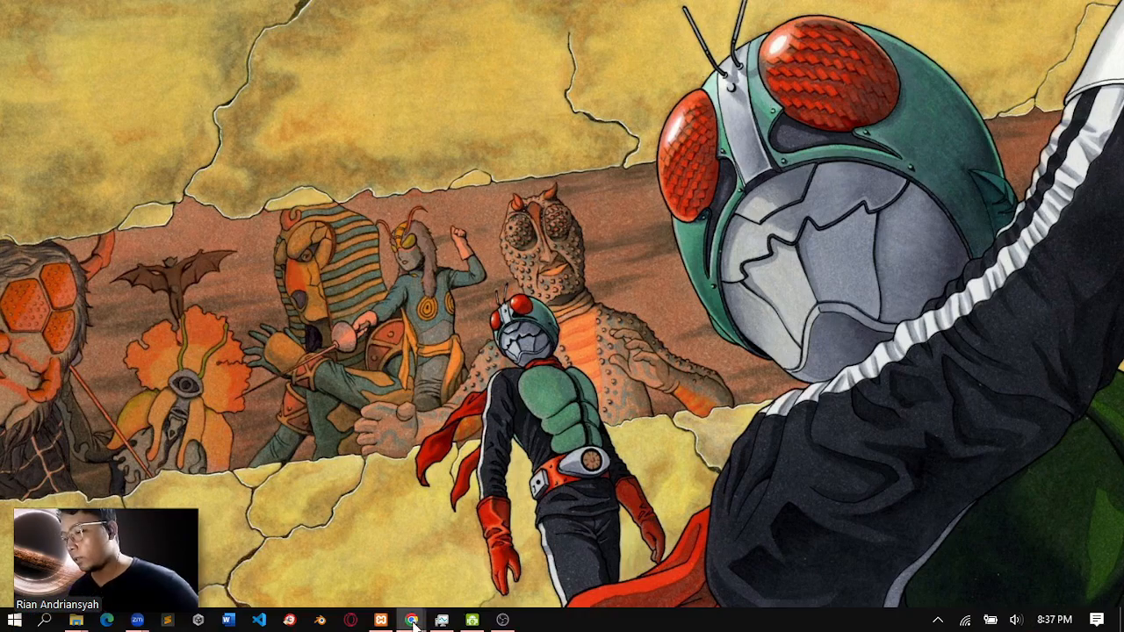
{"action": "left_click", "coordinate": [436, 566]}
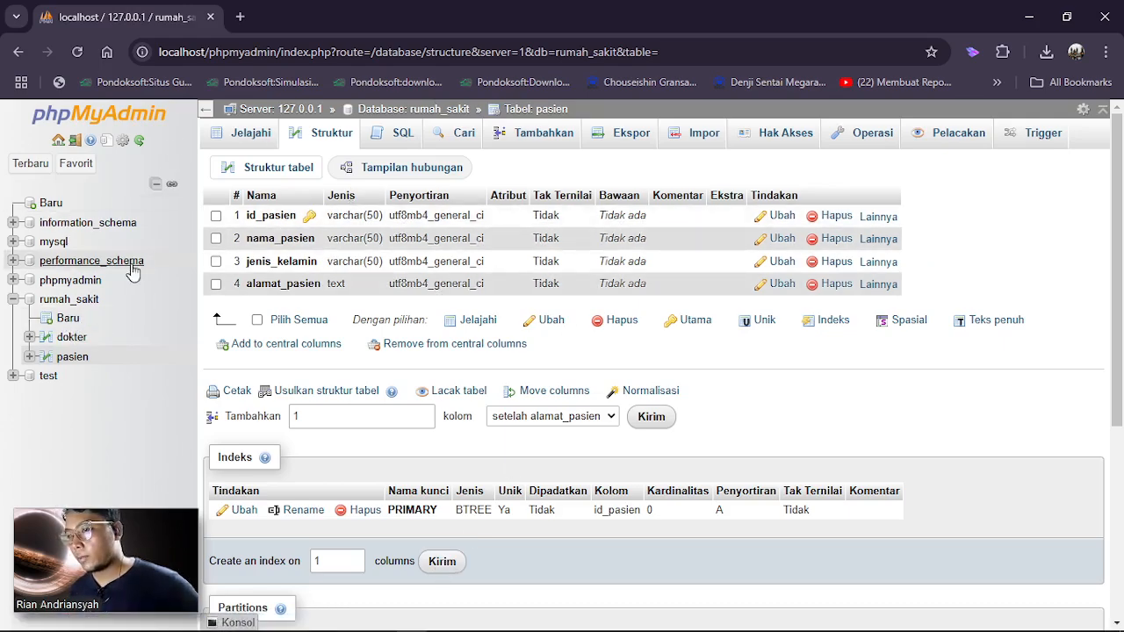
Create a new table named administrator with 3 columns in the rumah_sakit database
{"action": "left_click", "coordinate": [93, 301]}
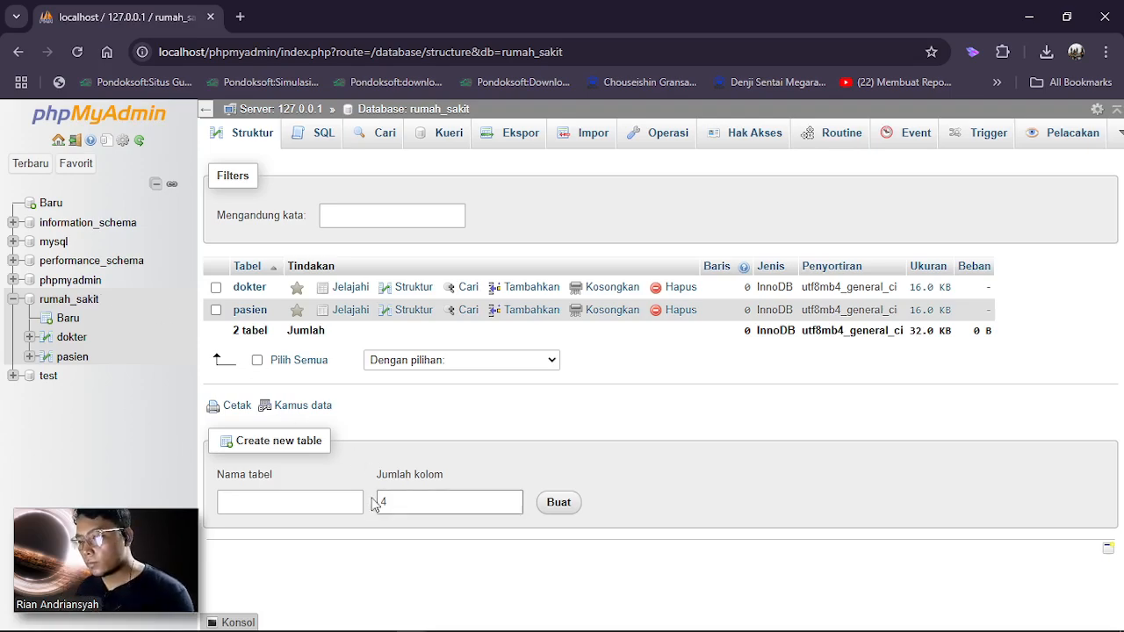
{"action": "double_click", "coordinate": [408, 502]}
{"action": "key", "text": "BackSpace"}
{"action": "type", "text": "3"}
{"action": "left_click", "coordinate": [302, 507]}
{"action": "left_click", "coordinate": [301, 506]}
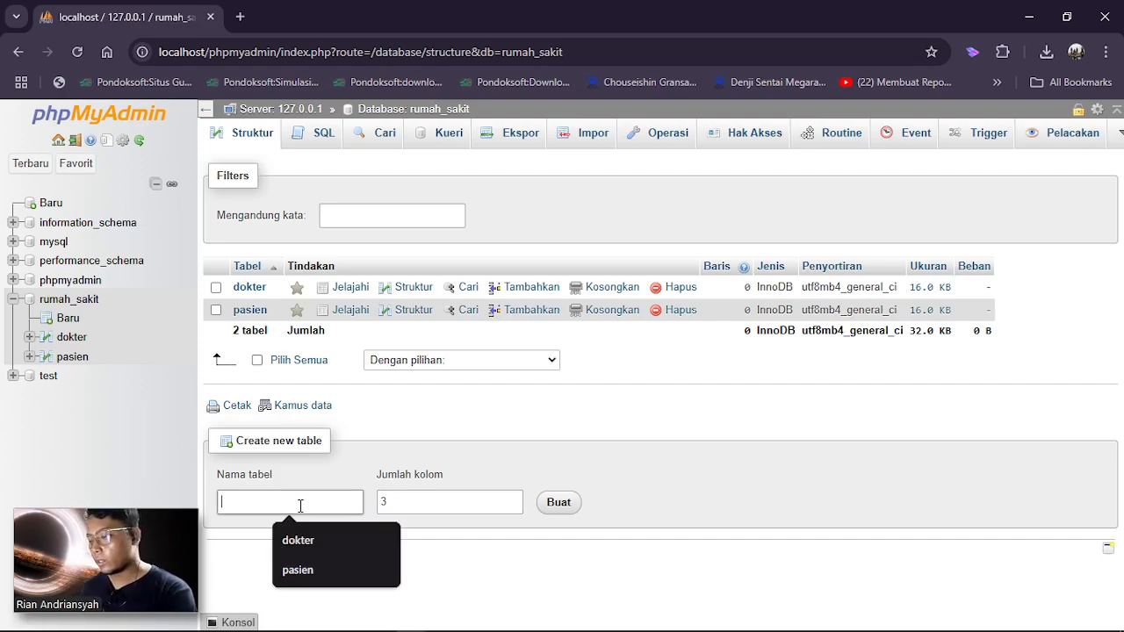
{"action": "type", "text": "administrator"}
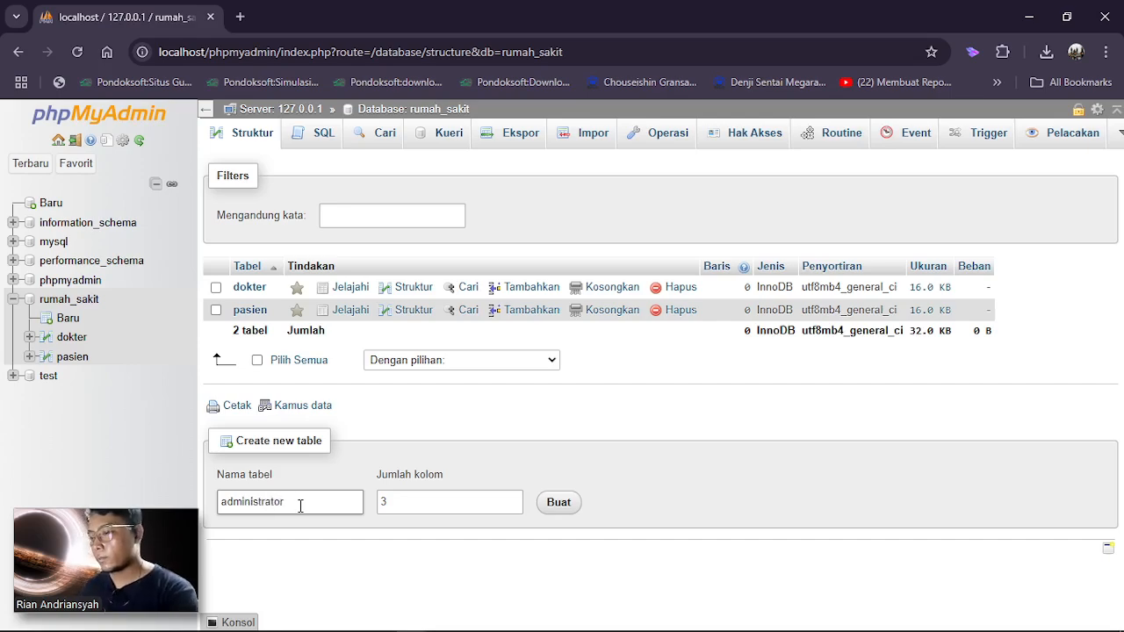
{"action": "left_click", "coordinate": [550, 511]}
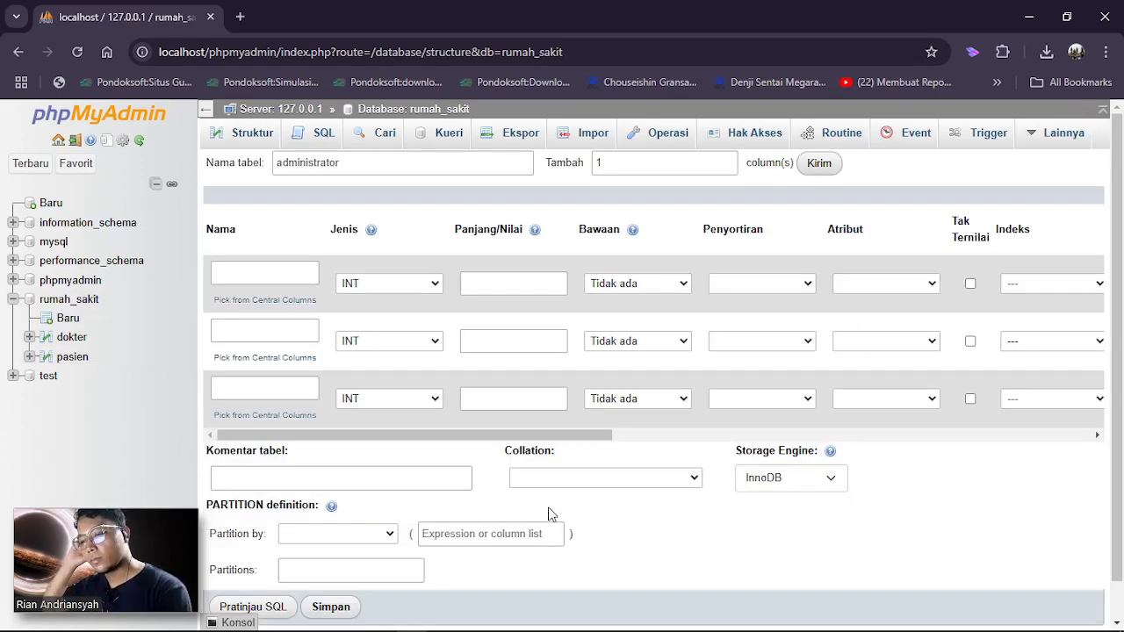
Check the administrator attributes in the assignment PDF's ERD and name the three columns id_admin, nama_admin and waktu_jaga
{"action": "mouse_move", "coordinate": [488, 622]}
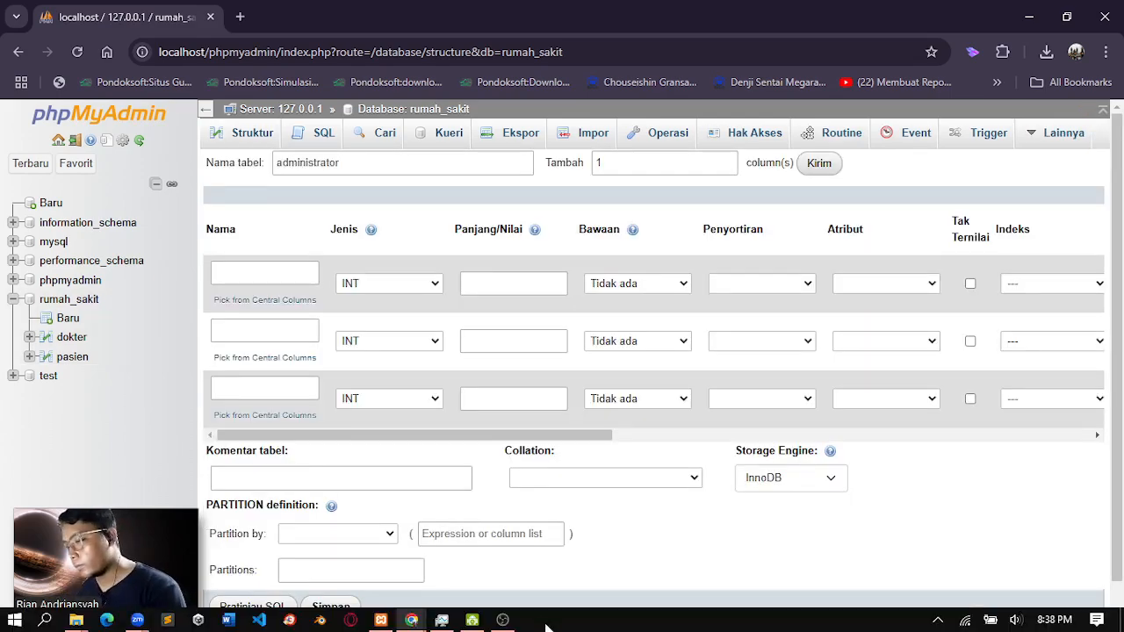
{"action": "mouse_move", "coordinate": [418, 620]}
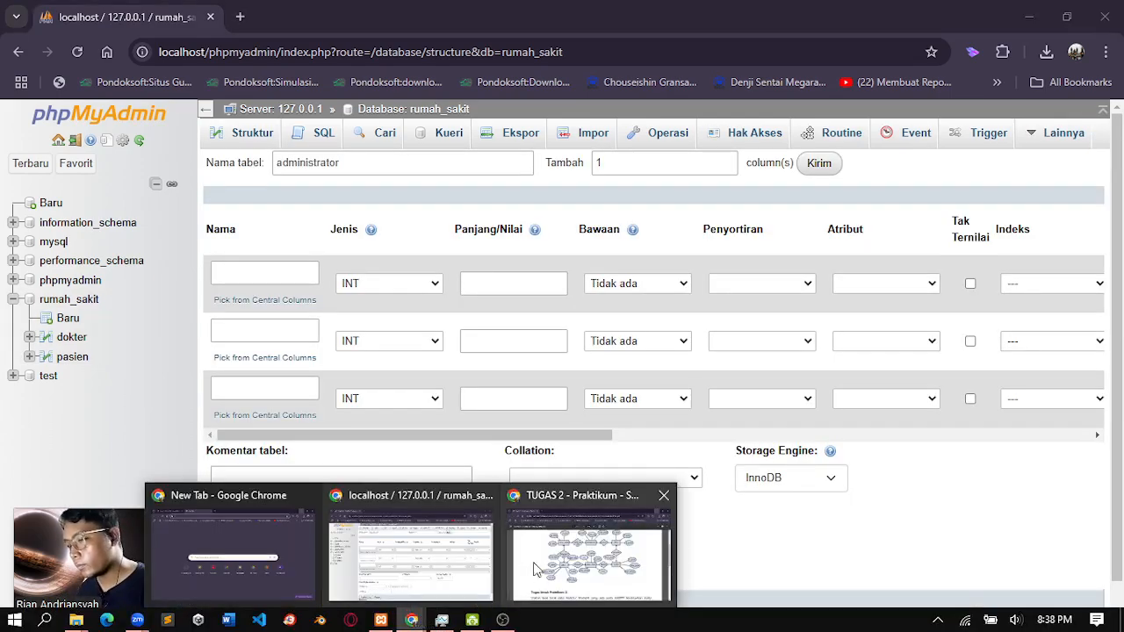
{"action": "left_click", "coordinate": [564, 562]}
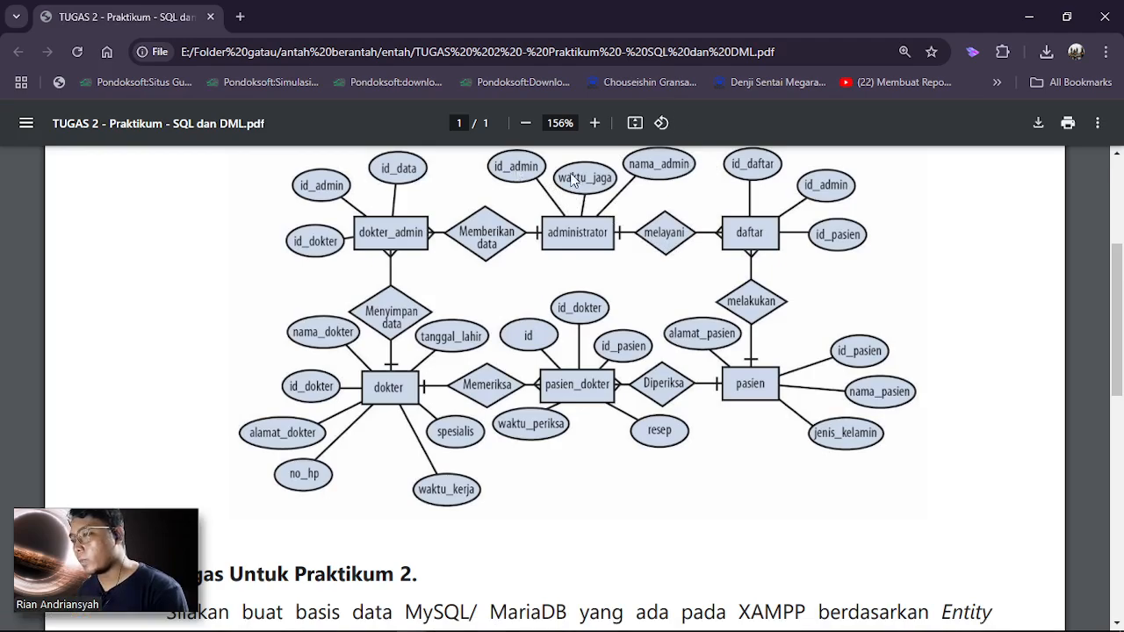
{"action": "left_click", "coordinate": [1028, 19]}
{"action": "left_click", "coordinate": [269, 275]}
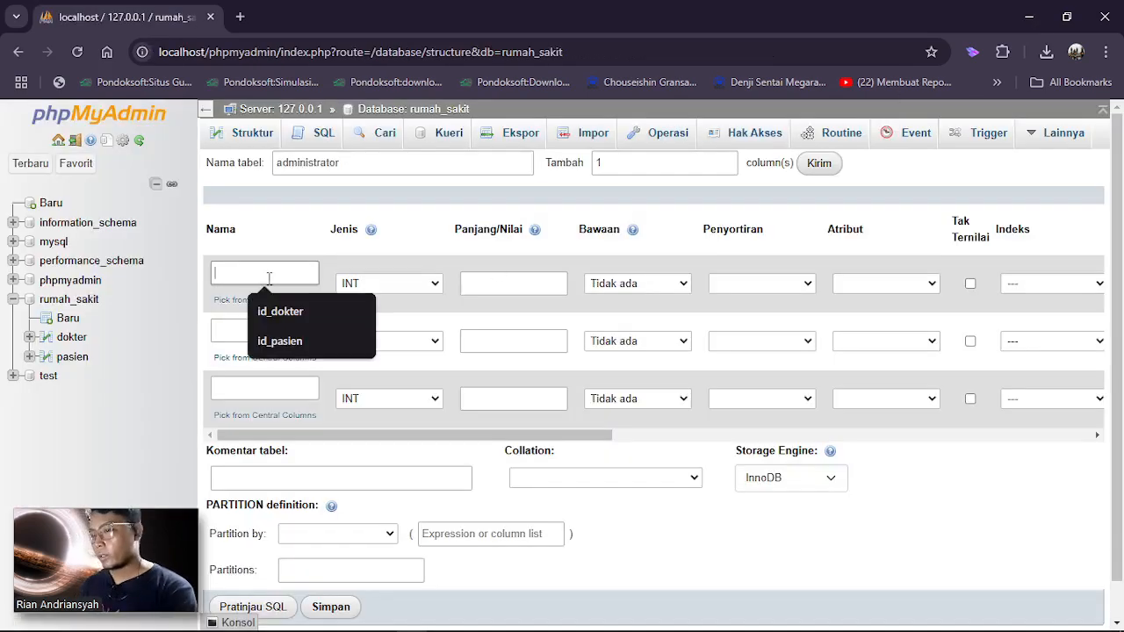
{"action": "type", "text": "id_"}
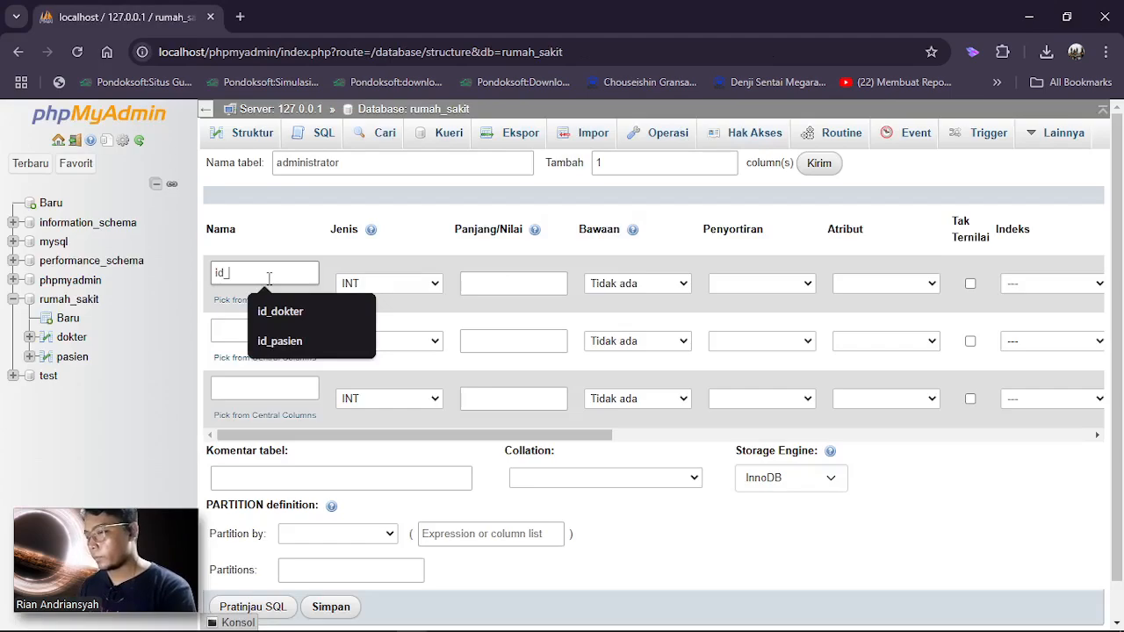
{"action": "type", "text": "admin"}
{"action": "left_click", "coordinate": [265, 332]}
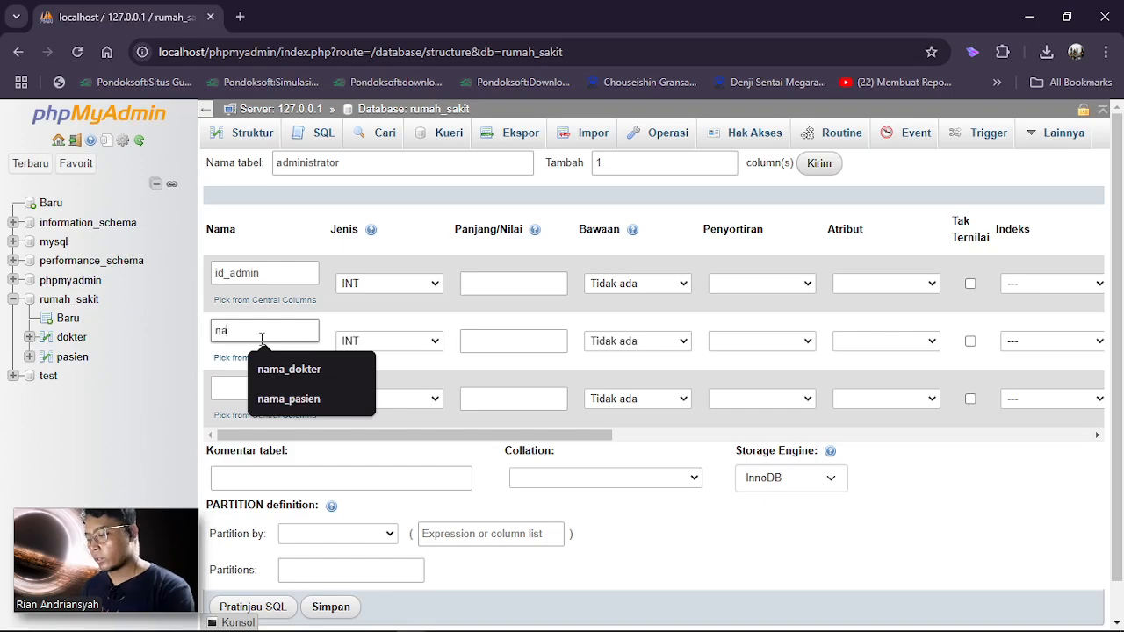
{"action": "type", "text": "nama_admin"}
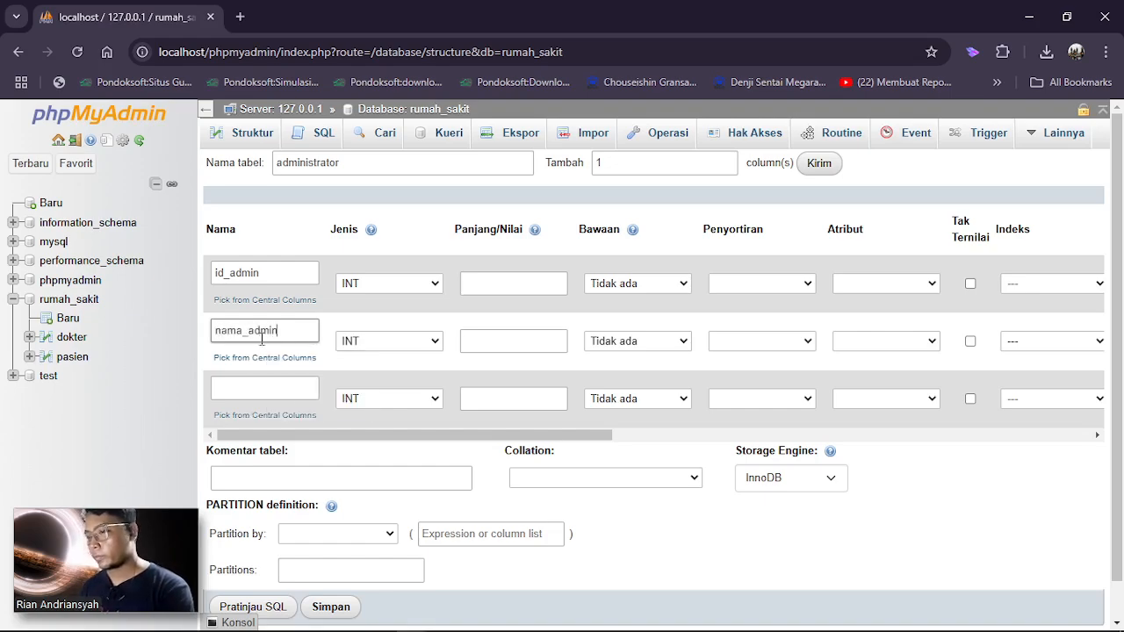
{"action": "left_click", "coordinate": [246, 386]}
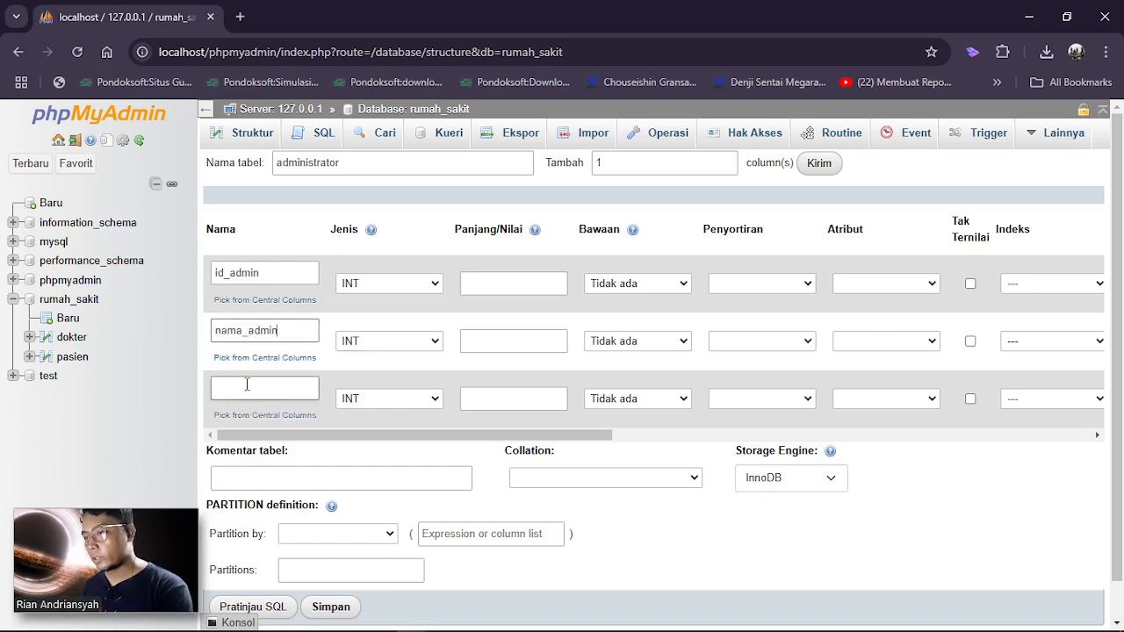
{"action": "type", "text": "waktu_jaga"}
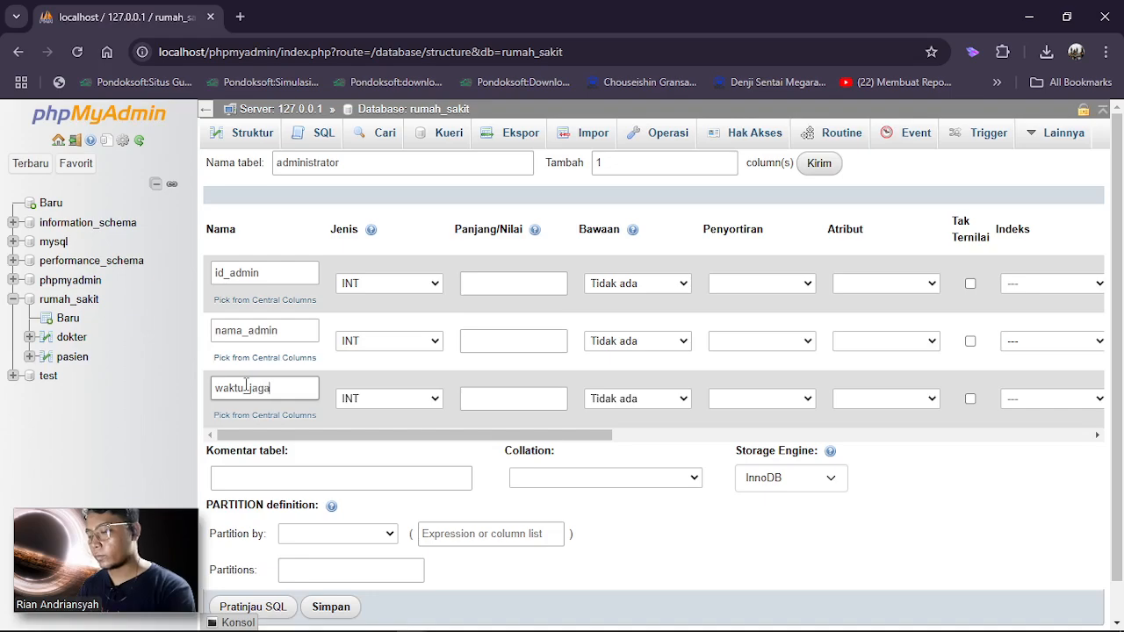
Set the type of the id_admin and nama_admin columns to VARCHAR
{"action": "left_click", "coordinate": [411, 283]}
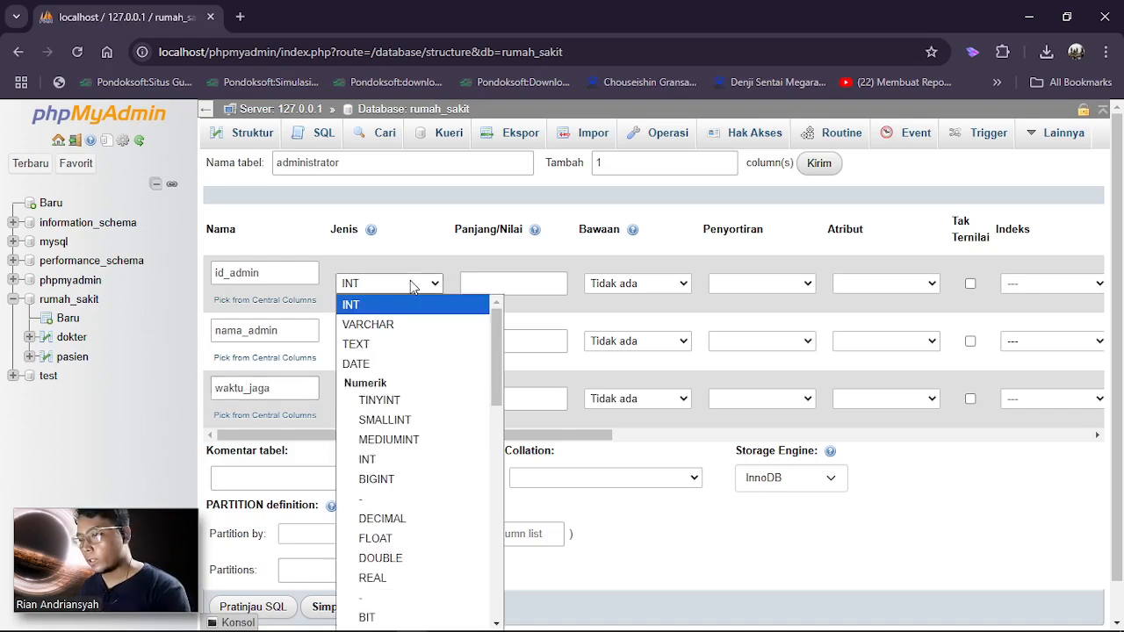
{"action": "left_click", "coordinate": [404, 323]}
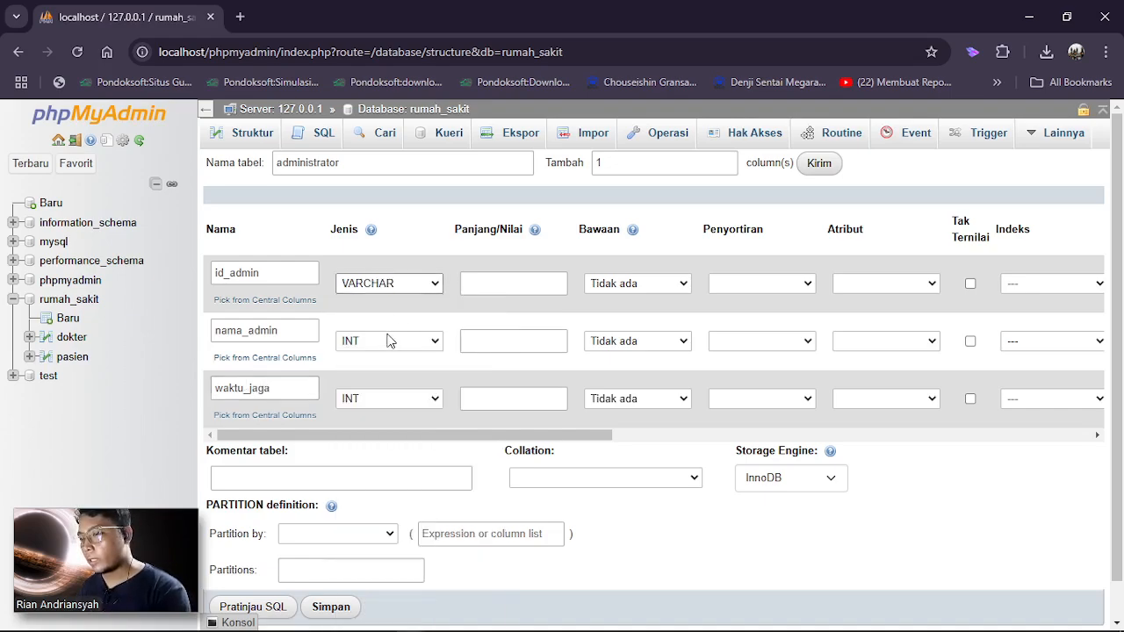
{"action": "left_click", "coordinate": [408, 342]}
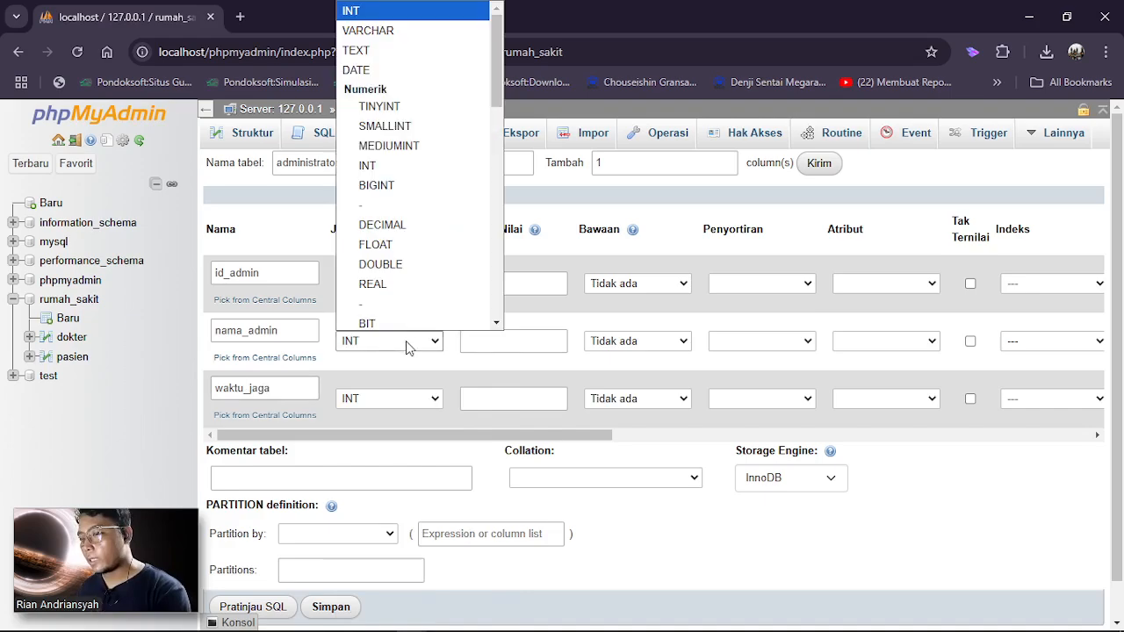
{"action": "left_click", "coordinate": [413, 28]}
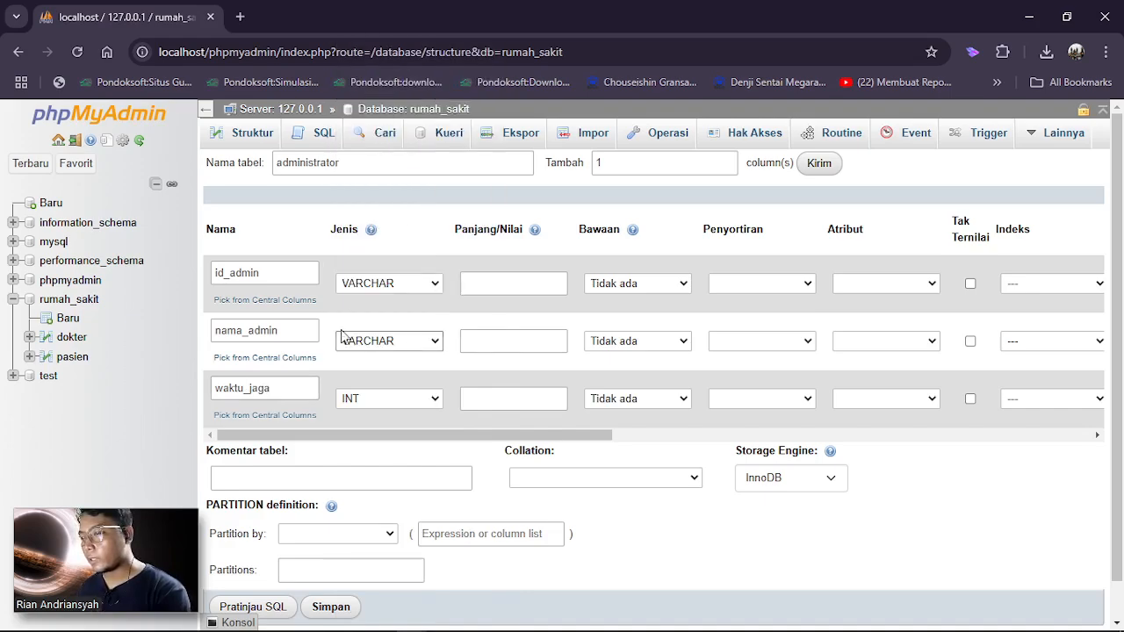
{"action": "left_click", "coordinate": [420, 400]}
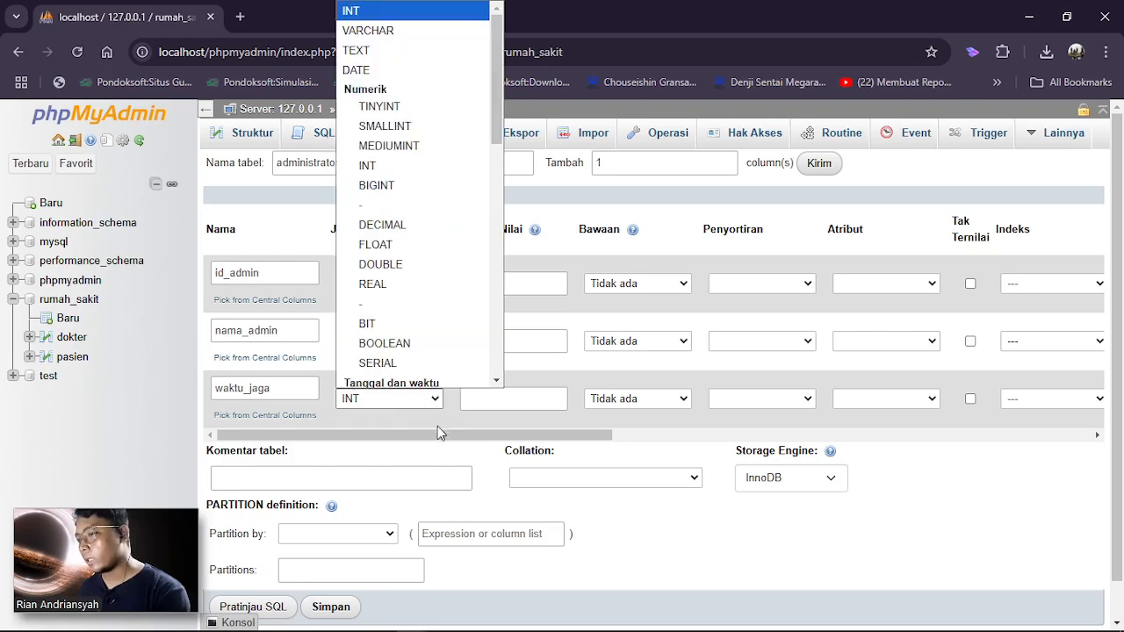
{"action": "left_click", "coordinate": [439, 428]}
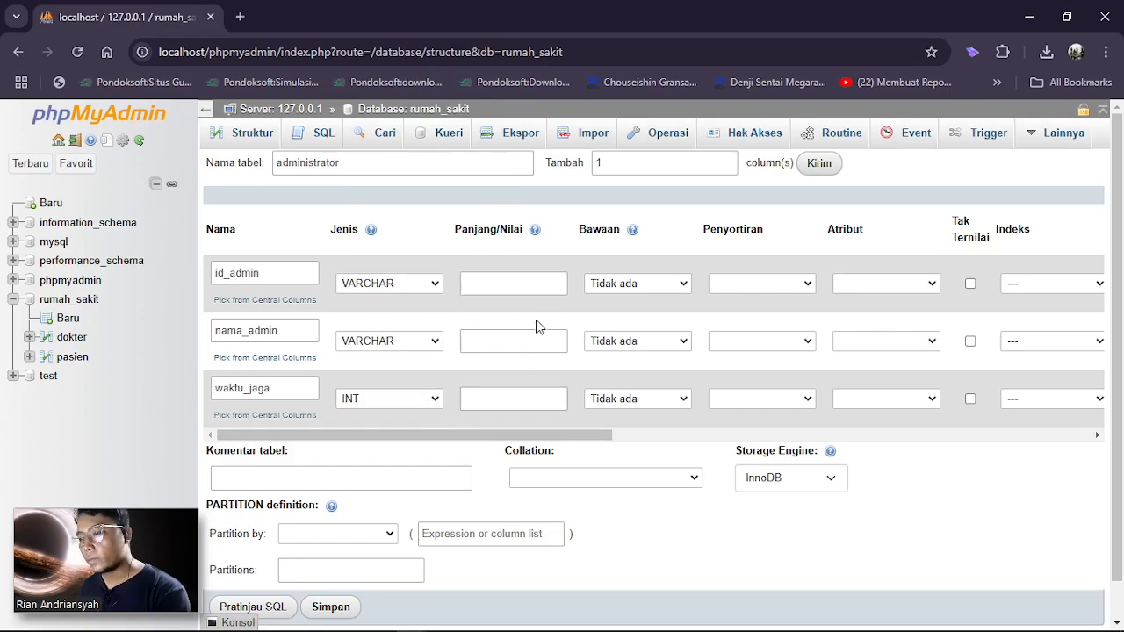
Set the column lengths to 8 for waktu_jaga and 50 for both nama_admin and id_admin
{"action": "left_click", "coordinate": [497, 399]}
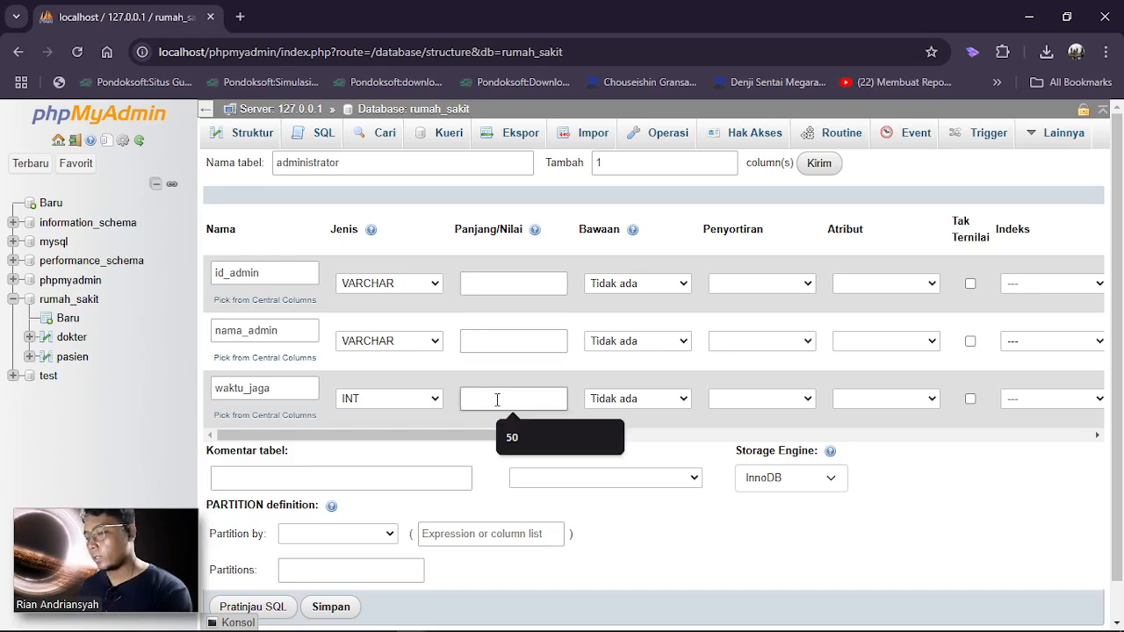
{"action": "type", "text": "8"}
{"action": "left_click", "coordinate": [496, 350]}
{"action": "type", "text": "50"}
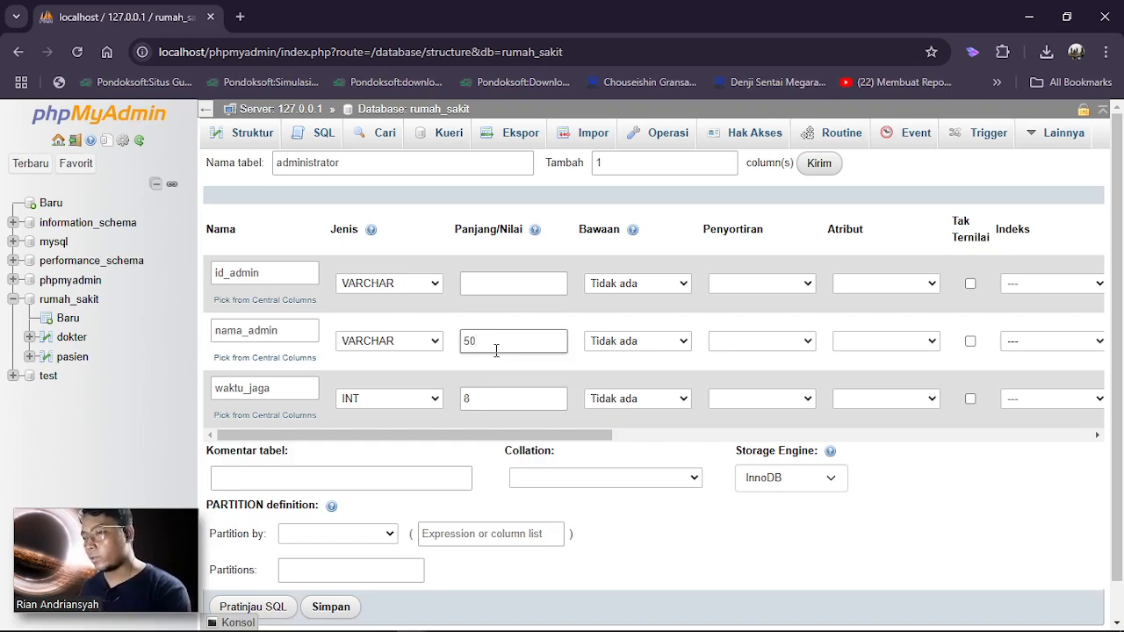
{"action": "left_click", "coordinate": [502, 285]}
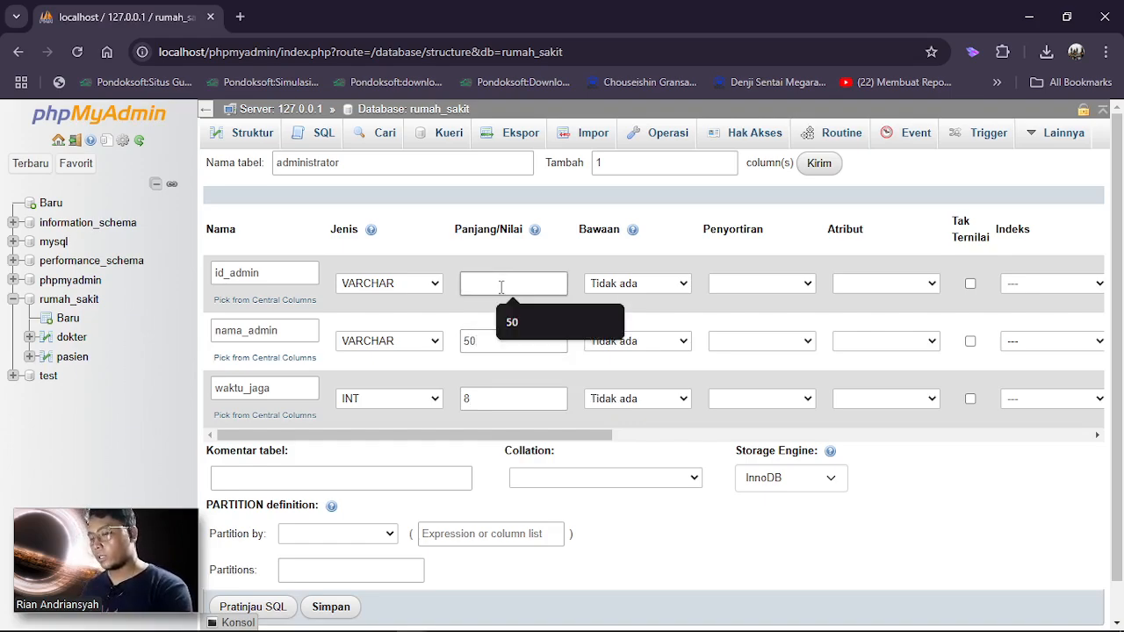
Make id_admin the primary index of the administrator table and save the table
{"action": "left_click_drag", "start_coordinate": [606, 443], "coordinate": [516, 410]}
{"action": "scroll", "coordinate": [572, 419], "scroll_direction": "right", "scroll_amount": 3}
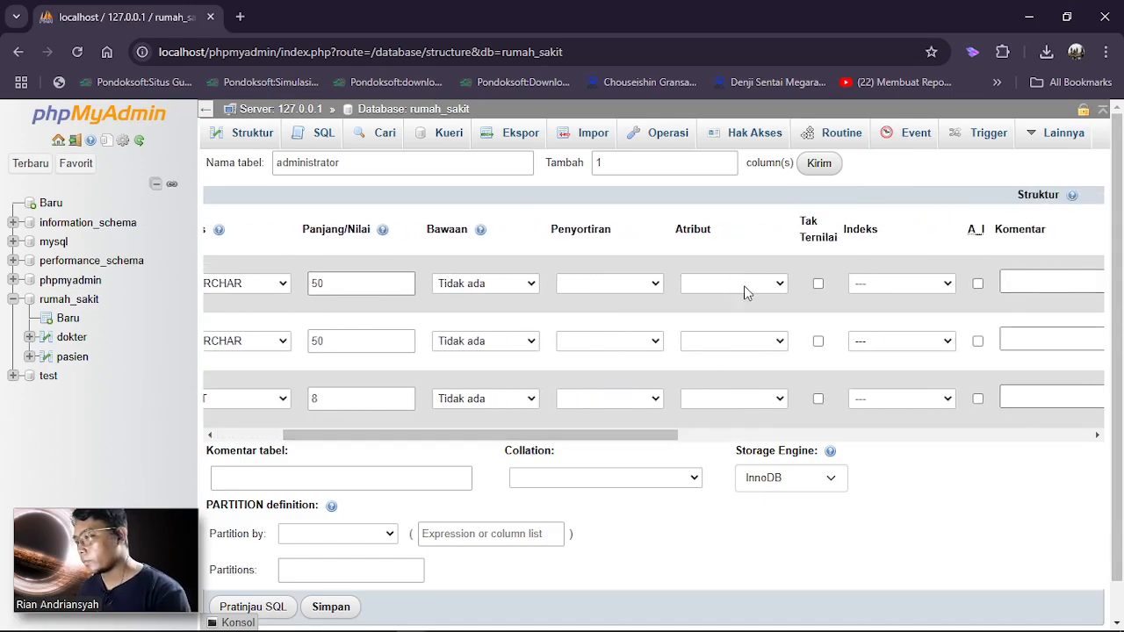
{"action": "left_click", "coordinate": [922, 294]}
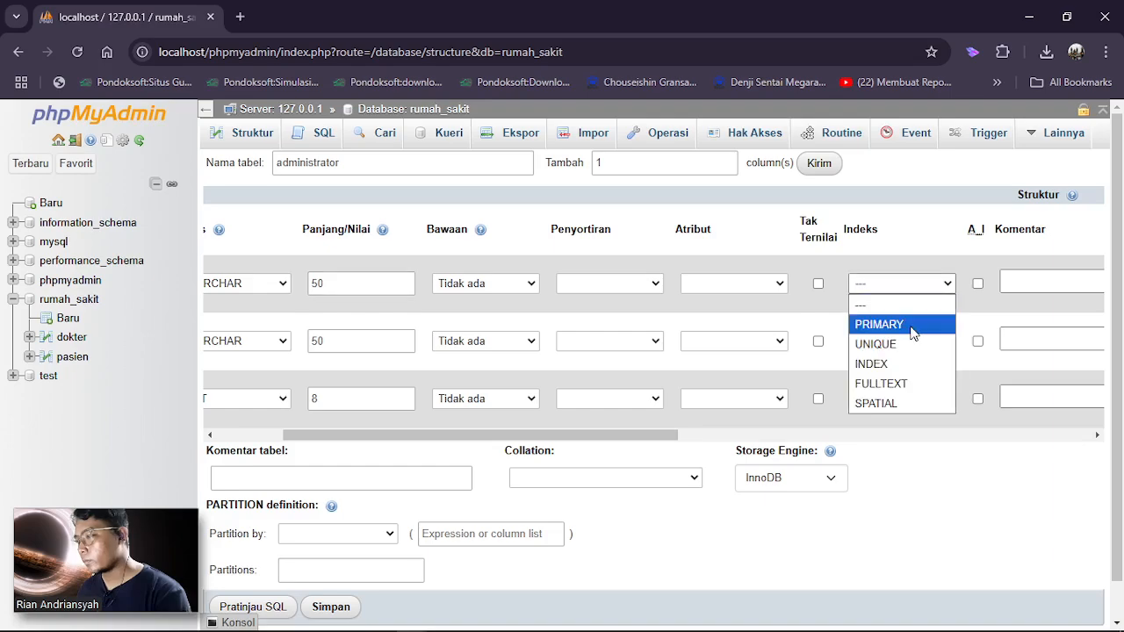
{"action": "left_click", "coordinate": [913, 326]}
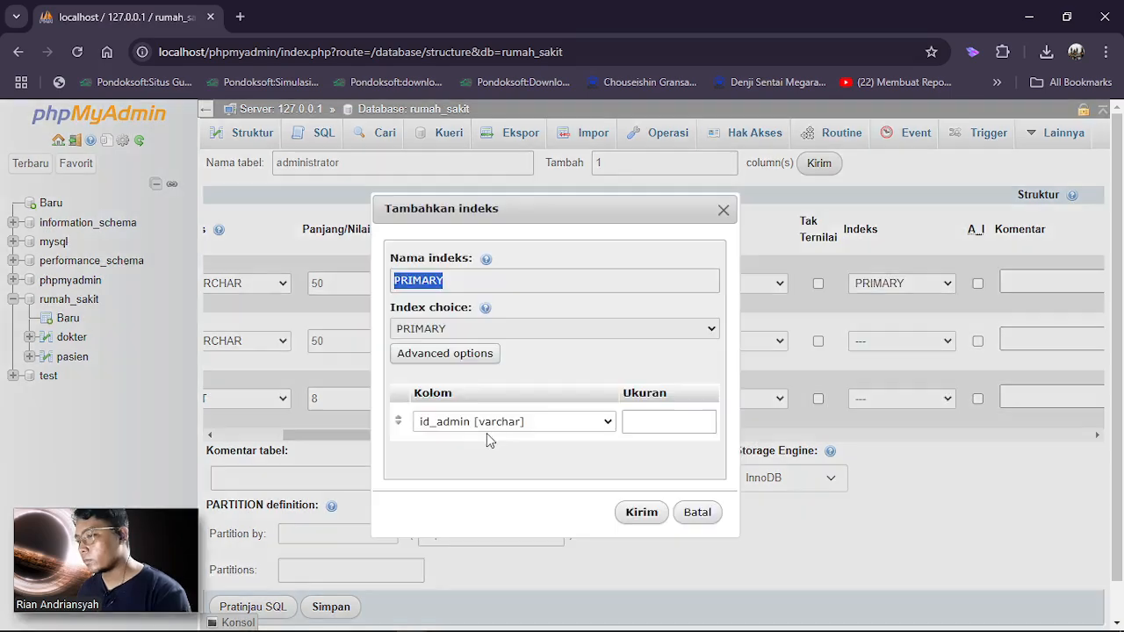
{"action": "left_click", "coordinate": [645, 514]}
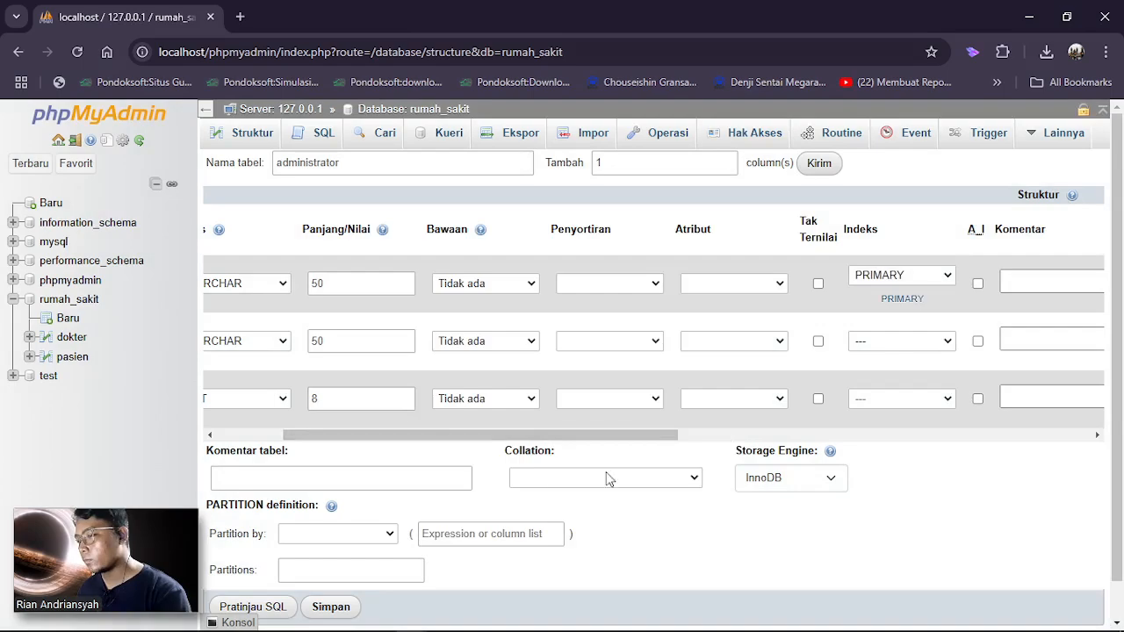
{"action": "left_click_drag", "start_coordinate": [482, 439], "coordinate": [351, 439]}
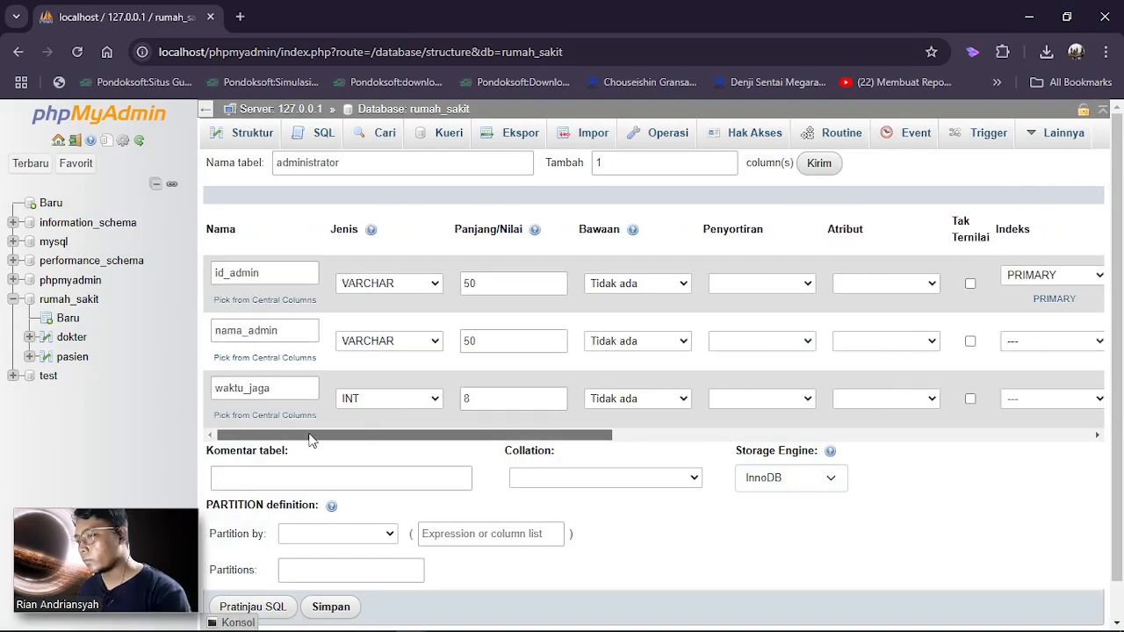
{"action": "left_click", "coordinate": [341, 615]}
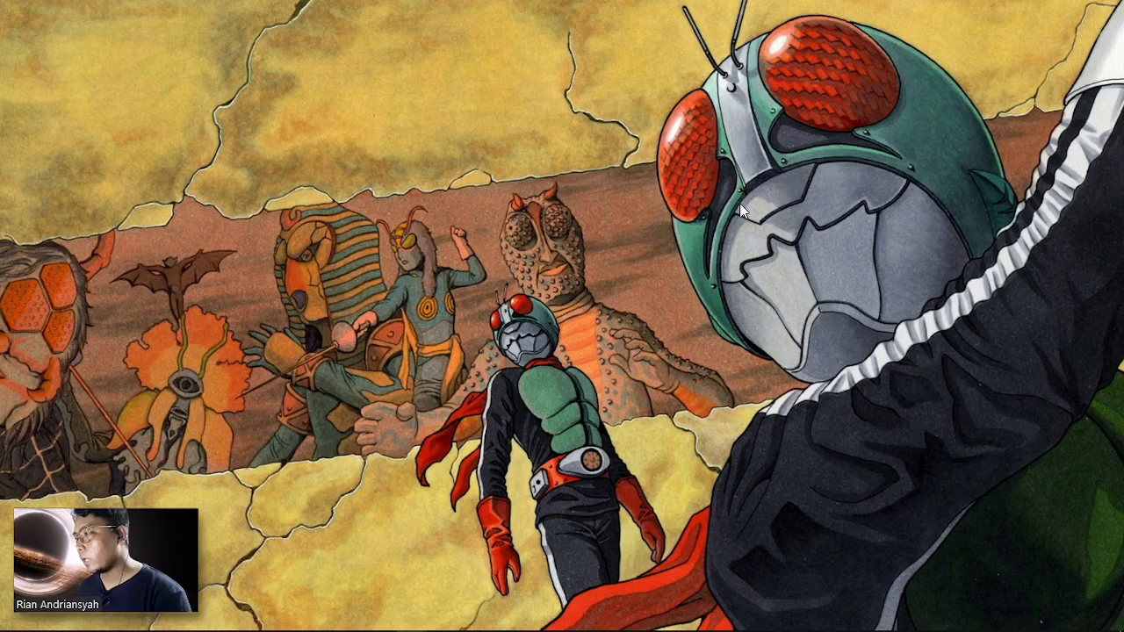
Switch to the assignment PDF and examine its ERD for the remaining tables and attributes
{"action": "left_click", "coordinate": [1029, 16]}
{"action": "mouse_move", "coordinate": [411, 620]}
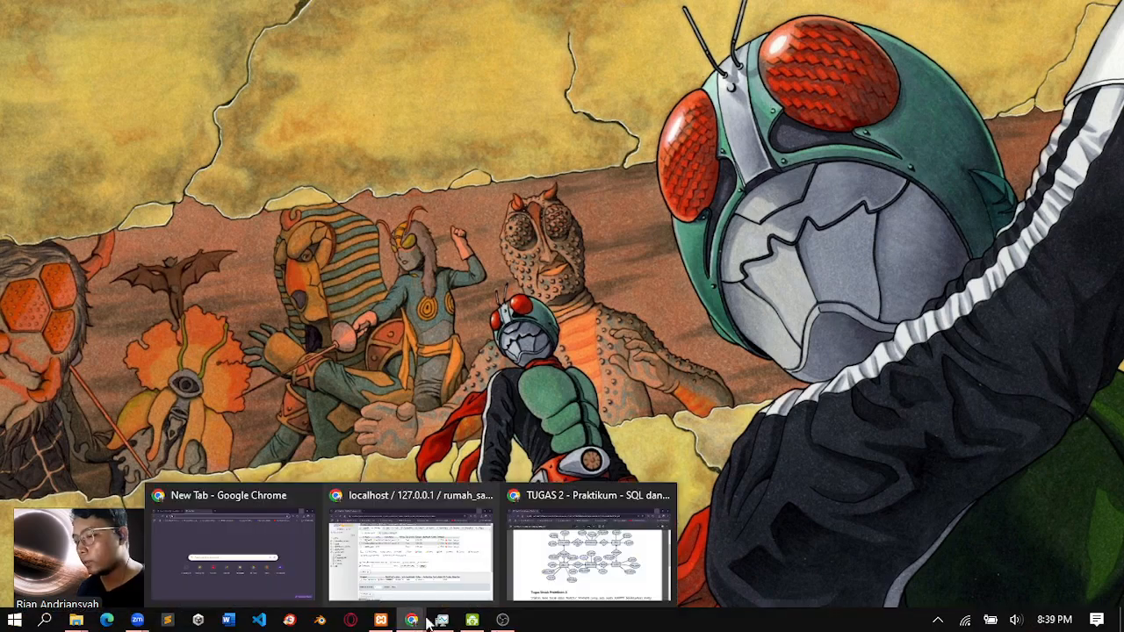
{"action": "left_click", "coordinate": [571, 562]}
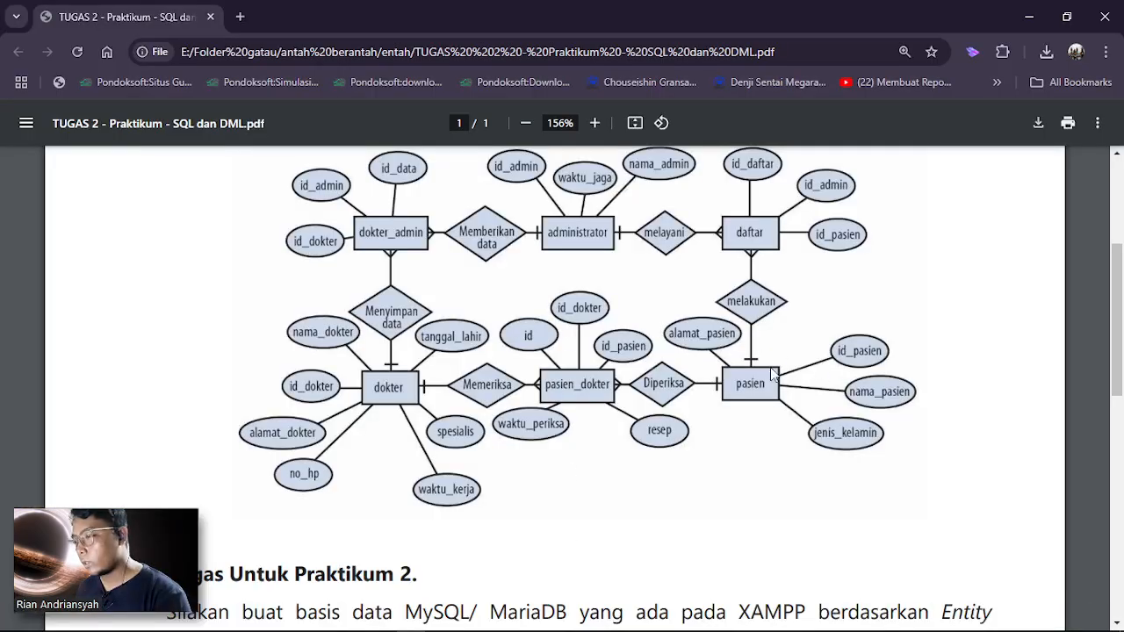
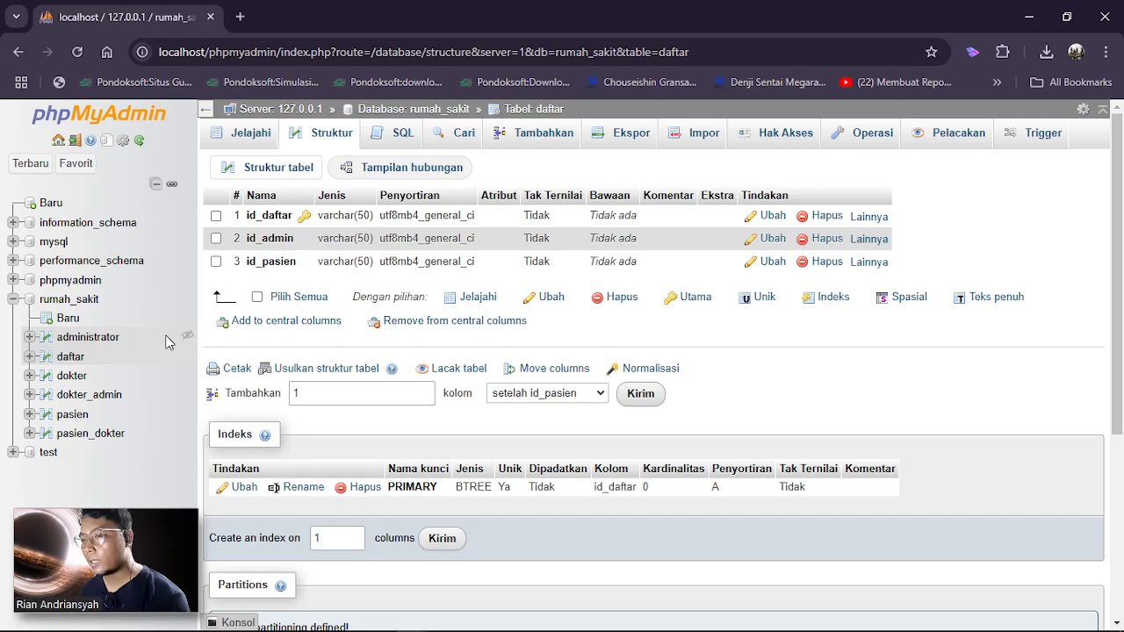
Switch to phpMyAdmin and open the rumah_sakit database in the Designer view
{"action": "left_click", "coordinate": [88, 299]}
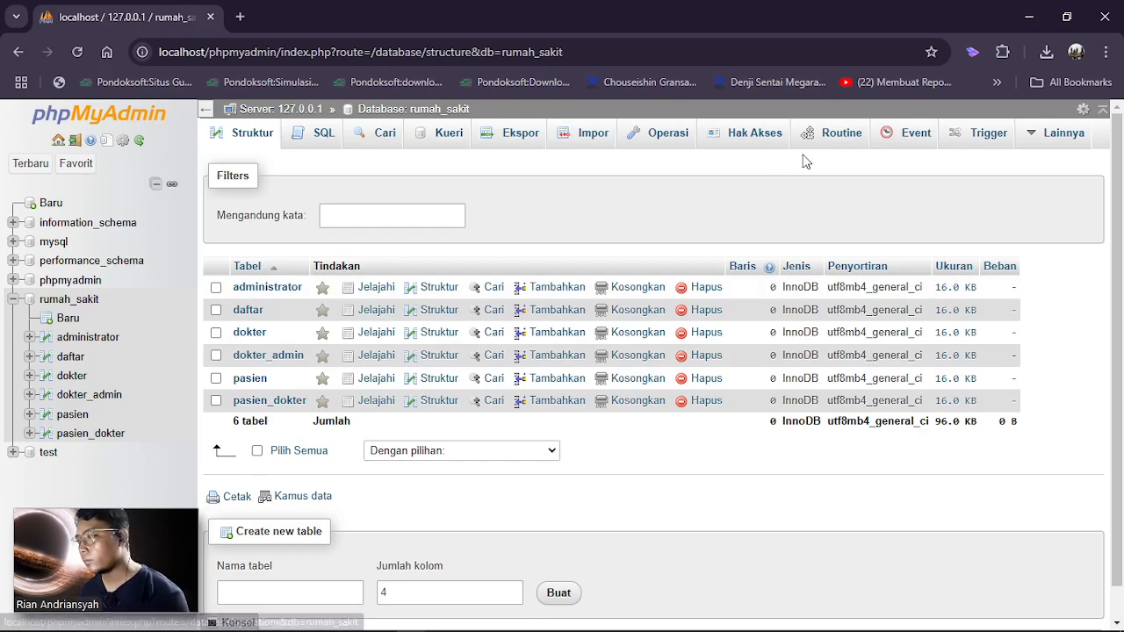
{"action": "left_click", "coordinate": [1030, 138]}
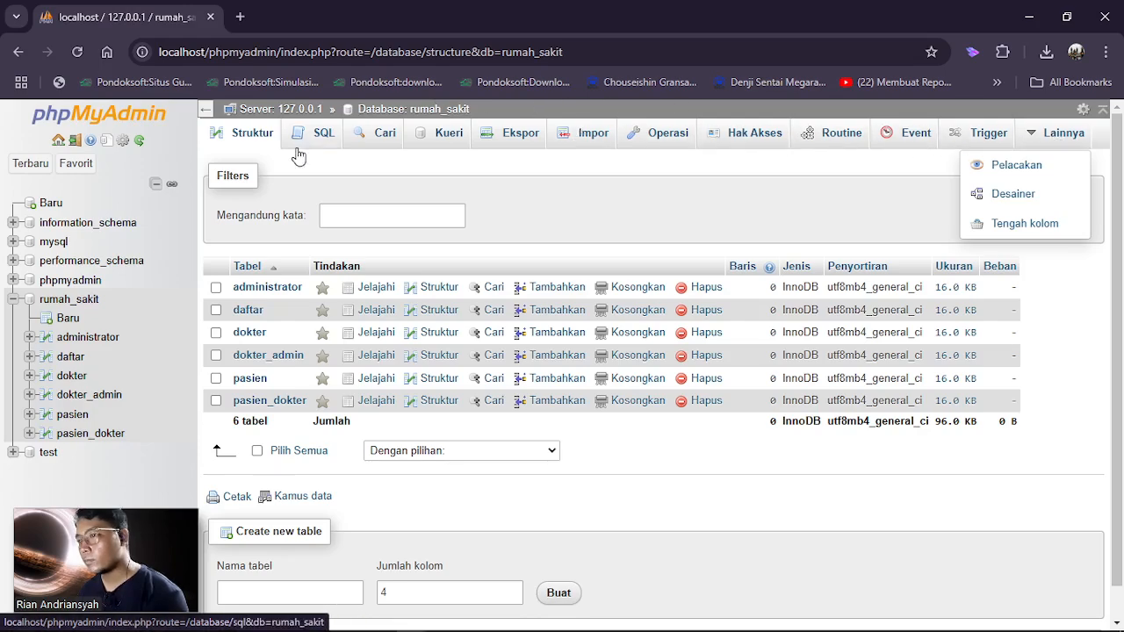
{"action": "left_click", "coordinate": [981, 193]}
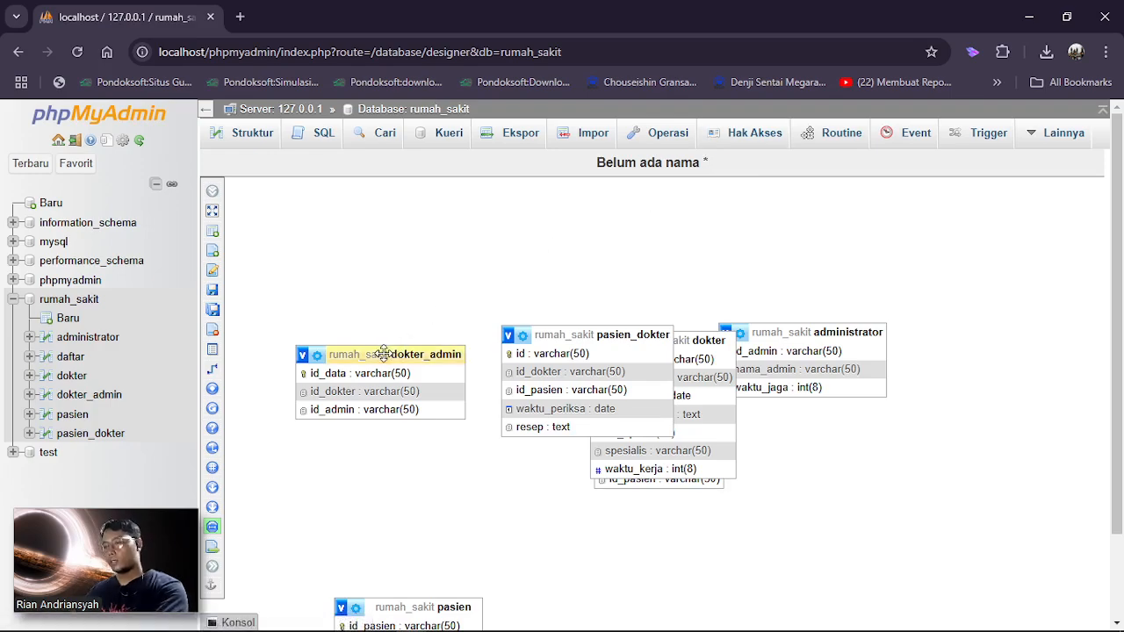
Separate the overlapping tables in the diagram, moving dokter_admin to the upper left, administrator to the upper right and pasien_dokter below it
{"action": "left_click_drag", "start_coordinate": [384, 352], "coordinate": [585, 331]}
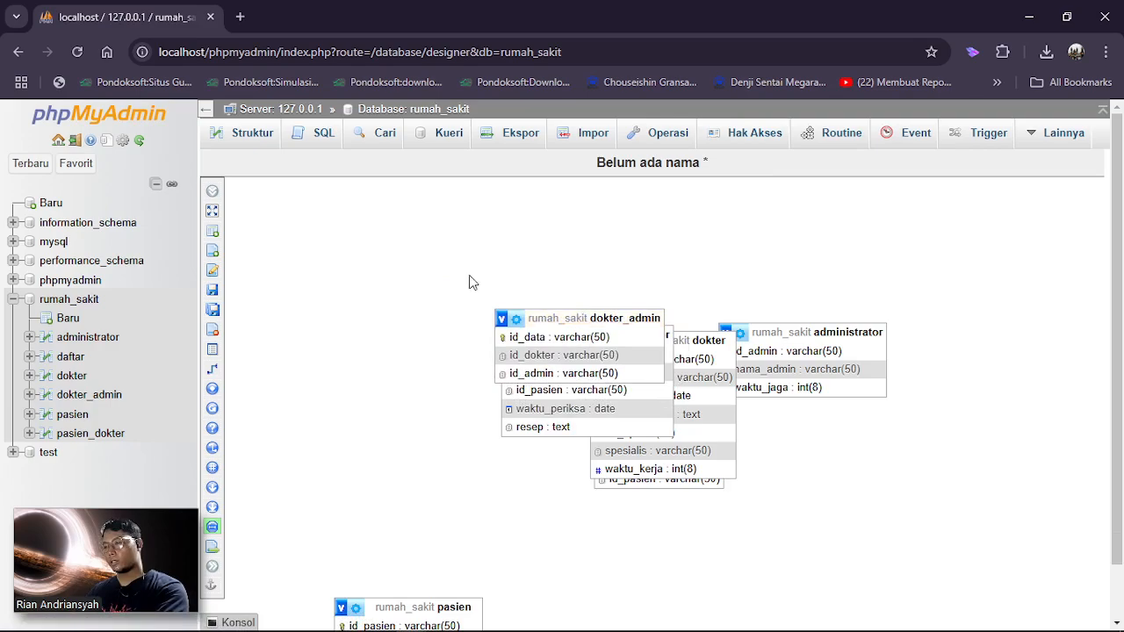
{"action": "left_click_drag", "start_coordinate": [588, 320], "coordinate": [360, 270]}
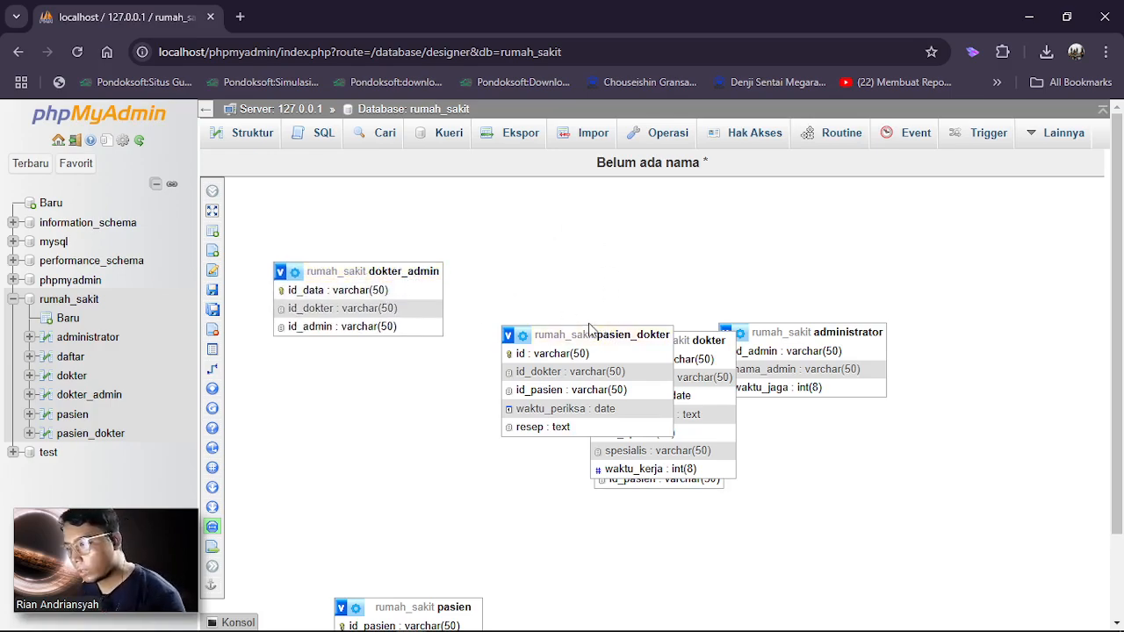
{"action": "left_click_drag", "start_coordinate": [612, 336], "coordinate": [611, 209]}
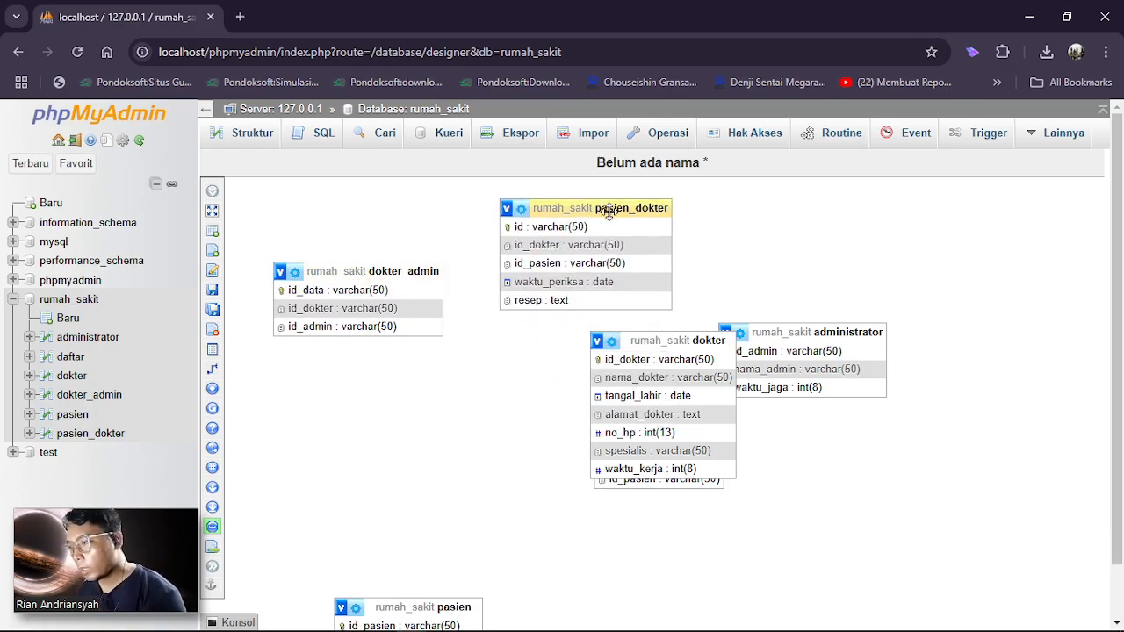
{"action": "left_click_drag", "start_coordinate": [829, 332], "coordinate": [820, 233]}
{"action": "left_click_drag", "start_coordinate": [614, 211], "coordinate": [815, 480]}
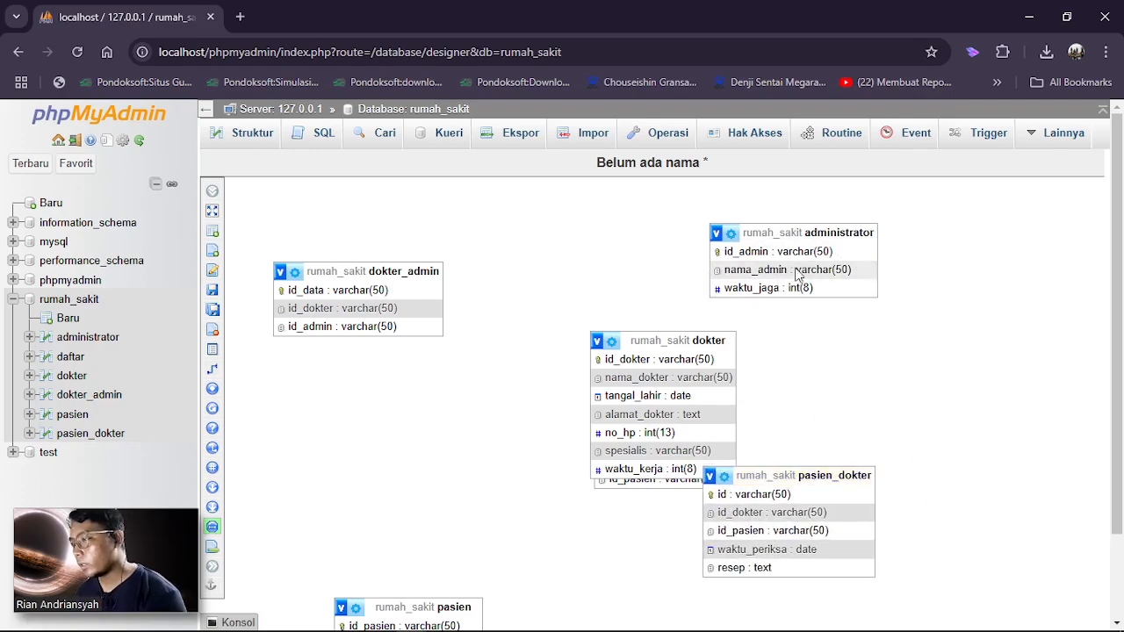
Place administrator at the diagram's upper middle, dokter at the lower left and daftar at the upper right
{"action": "left_click_drag", "start_coordinate": [777, 230], "coordinate": [663, 224]}
{"action": "left_click_drag", "start_coordinate": [655, 345], "coordinate": [503, 470]}
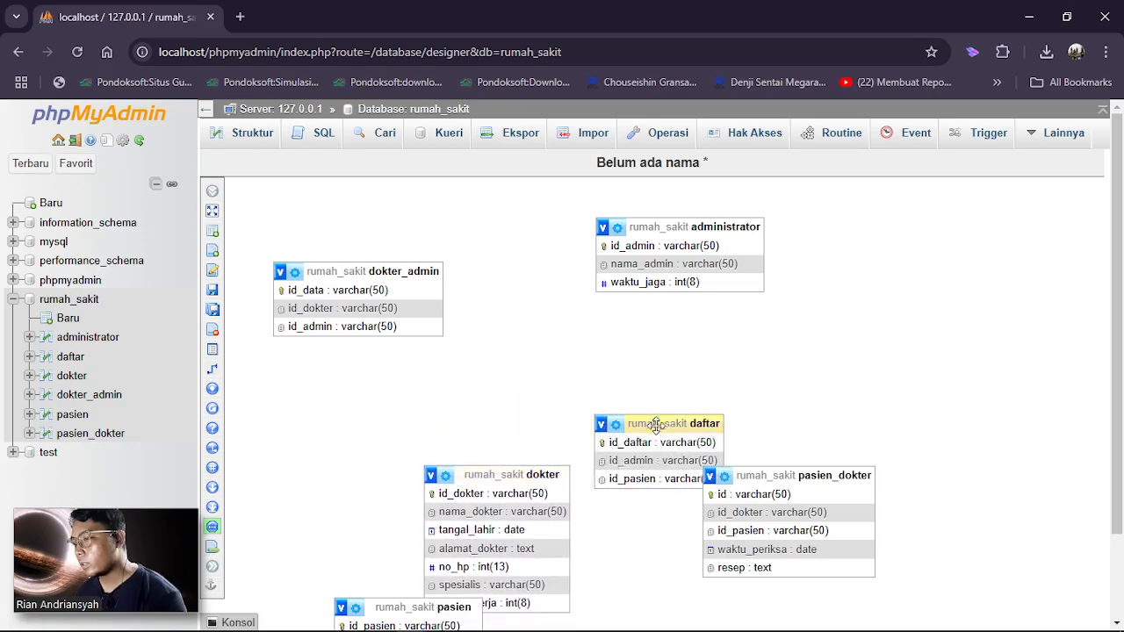
{"action": "left_click_drag", "start_coordinate": [656, 425], "coordinate": [932, 266]}
{"action": "right_click", "coordinate": [864, 285]}
{"action": "left_click", "coordinate": [992, 309]}
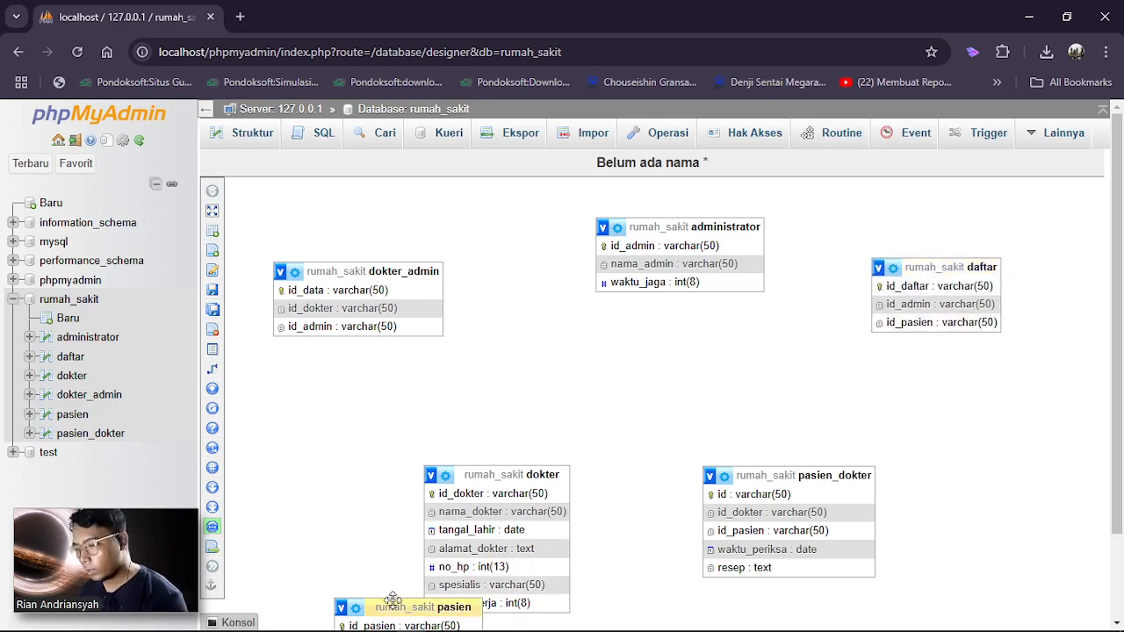
Arrange dokter, pasien_dokter and pasien in a spaced row along the diagram's lower part, with dokter_admin above dokter
{"action": "left_click_drag", "start_coordinate": [393, 599], "coordinate": [878, 498]}
{"action": "left_click_drag", "start_coordinate": [953, 497], "coordinate": [967, 466]}
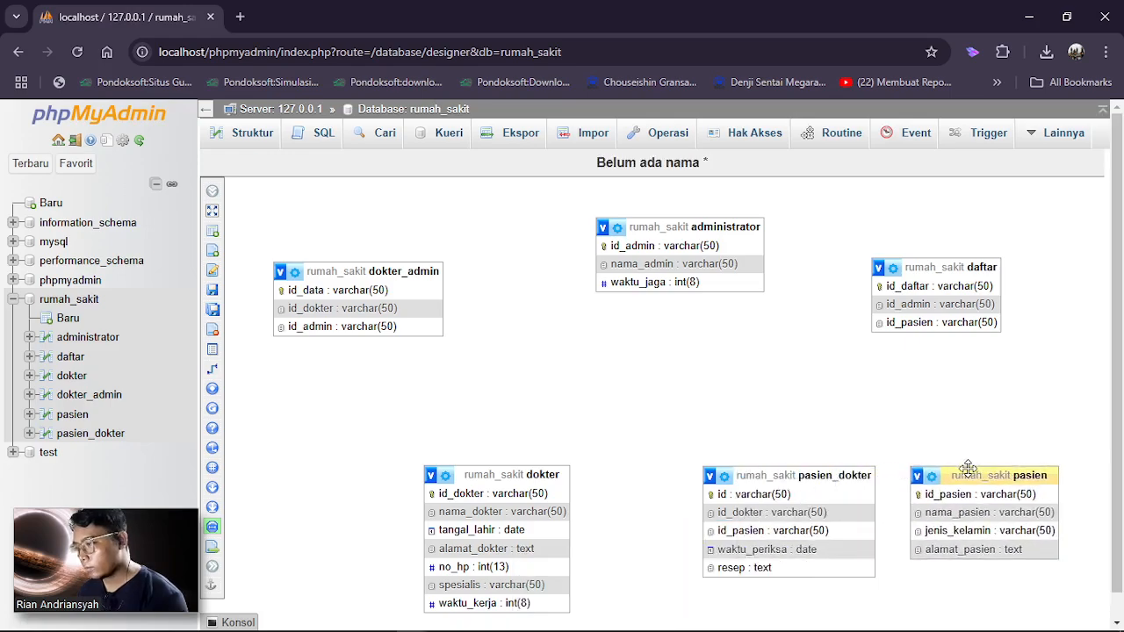
{"action": "left_click_drag", "start_coordinate": [785, 474], "coordinate": [708, 480]}
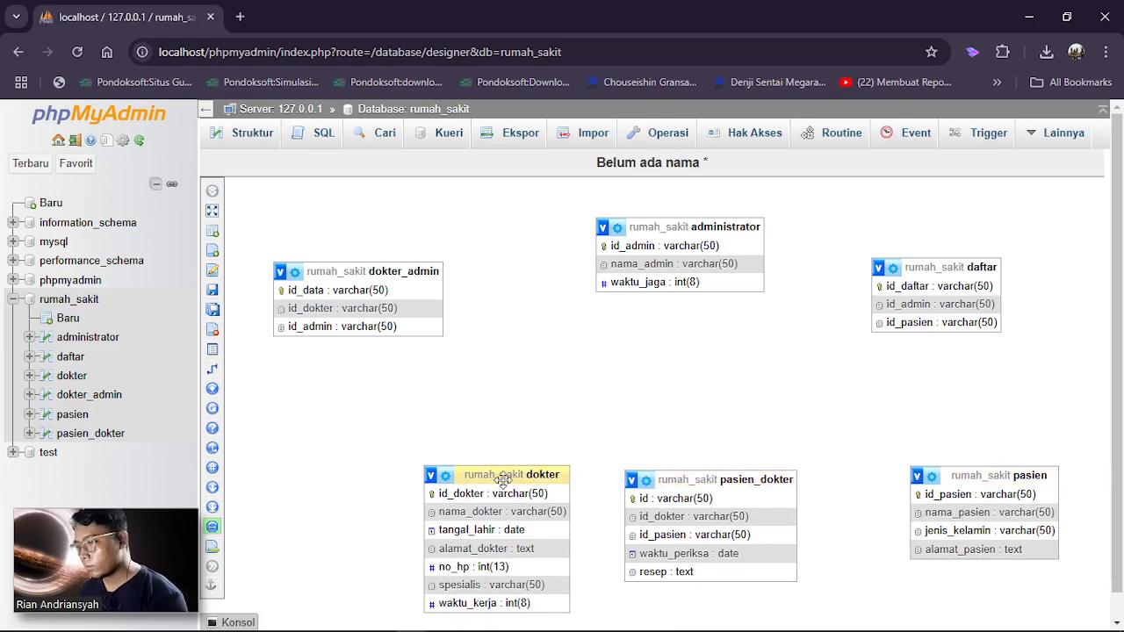
{"action": "left_click_drag", "start_coordinate": [502, 474], "coordinate": [434, 457]}
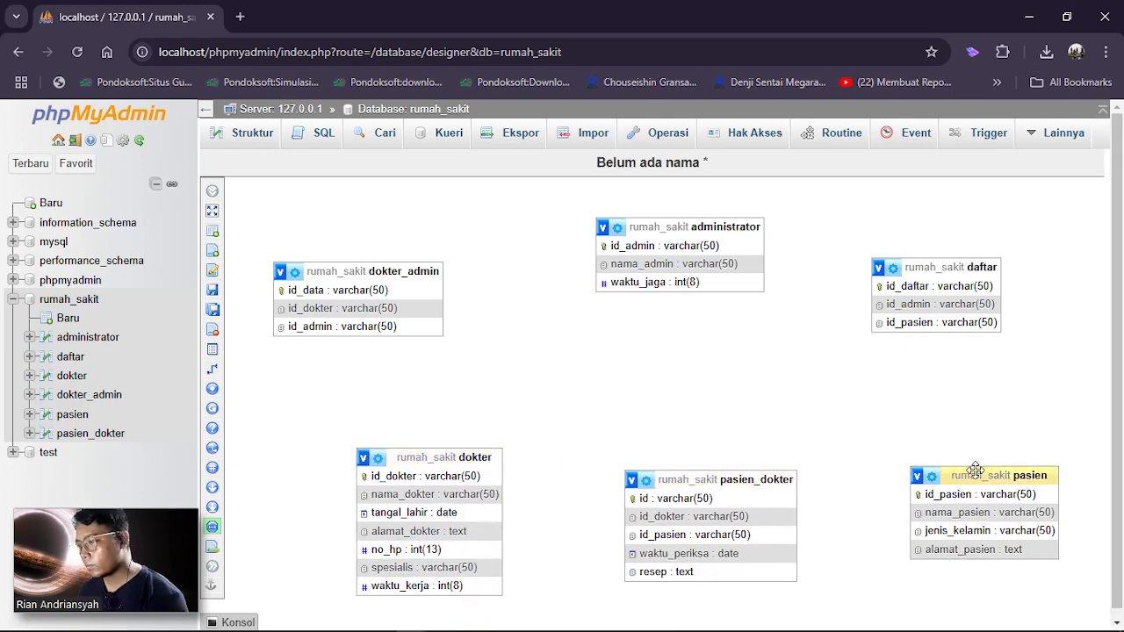
{"action": "left_click_drag", "start_coordinate": [963, 469], "coordinate": [931, 462]}
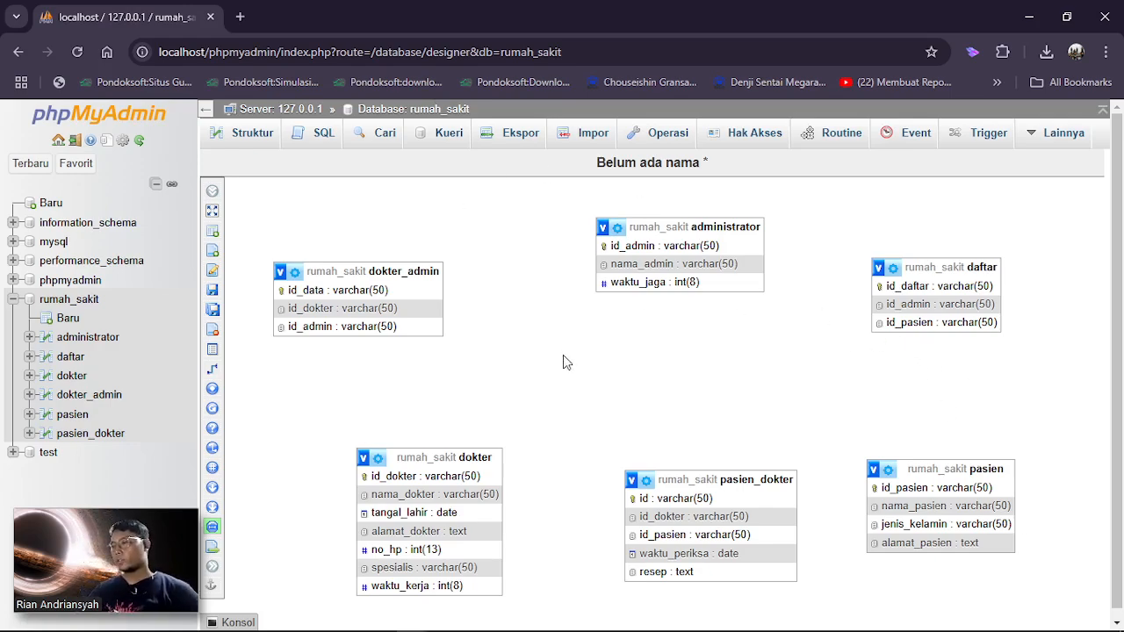
{"action": "left_click_drag", "start_coordinate": [342, 262], "coordinate": [409, 268]}
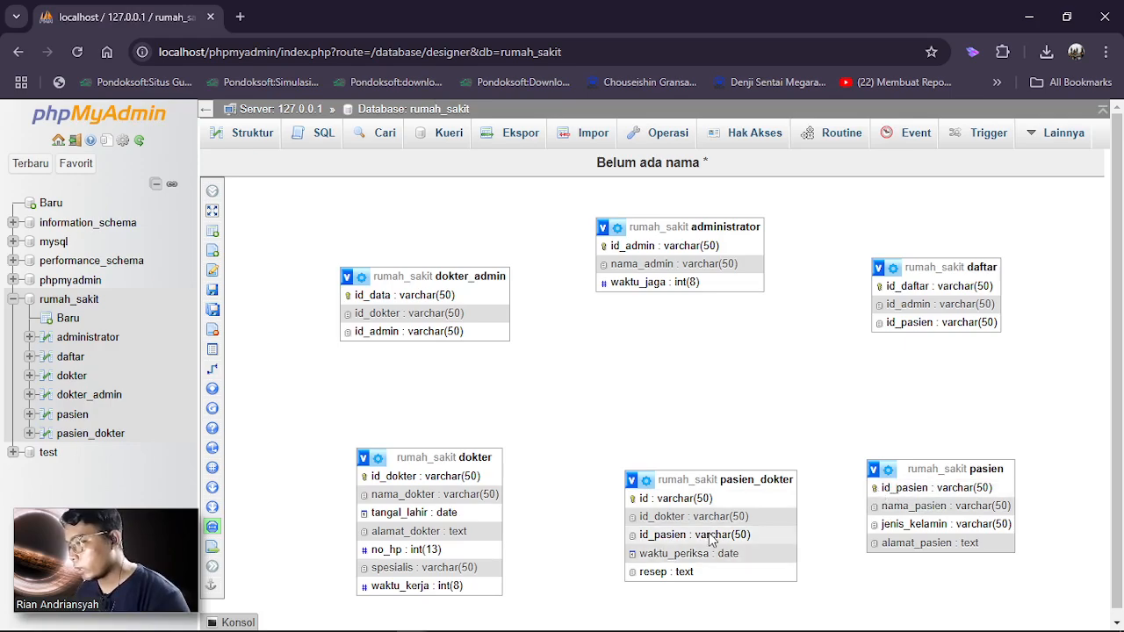
Open the structure of the pasien_dokter table from the diagram and open its id_pasien column for editing
{"action": "right_click", "coordinate": [678, 536]}
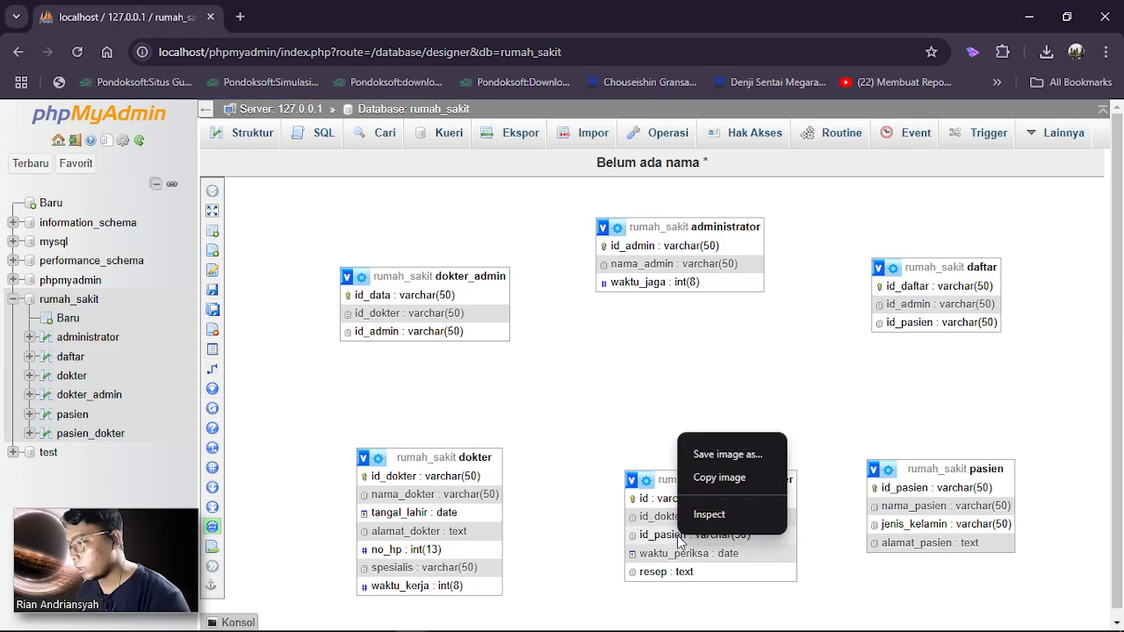
{"action": "left_click", "coordinate": [668, 535]}
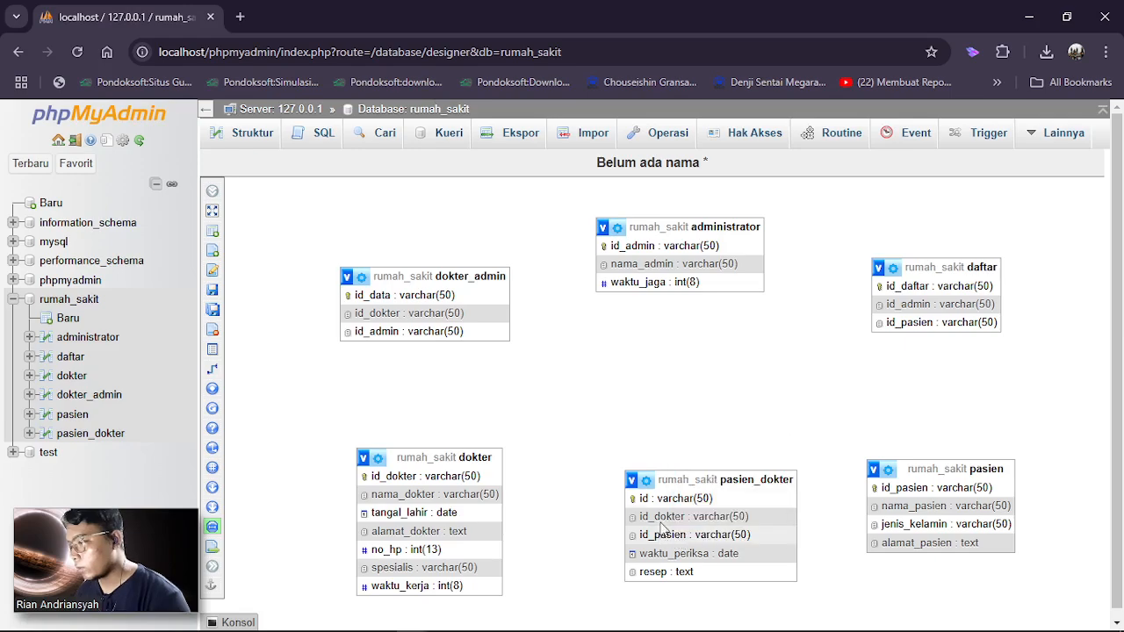
{"action": "left_click", "coordinate": [646, 482]}
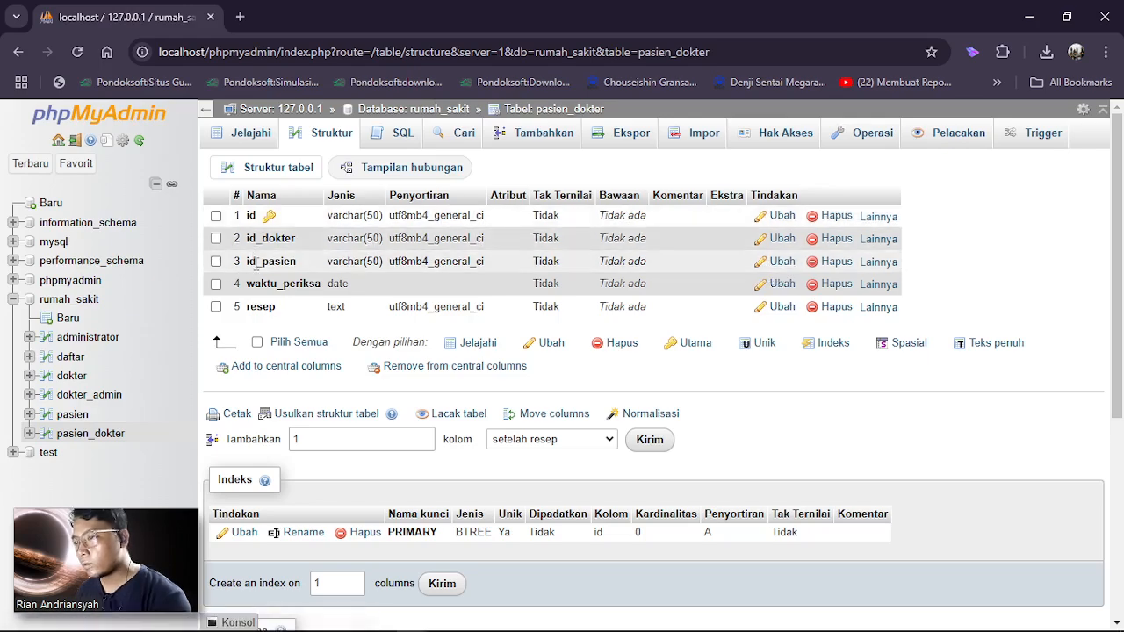
{"action": "left_click", "coordinate": [771, 262]}
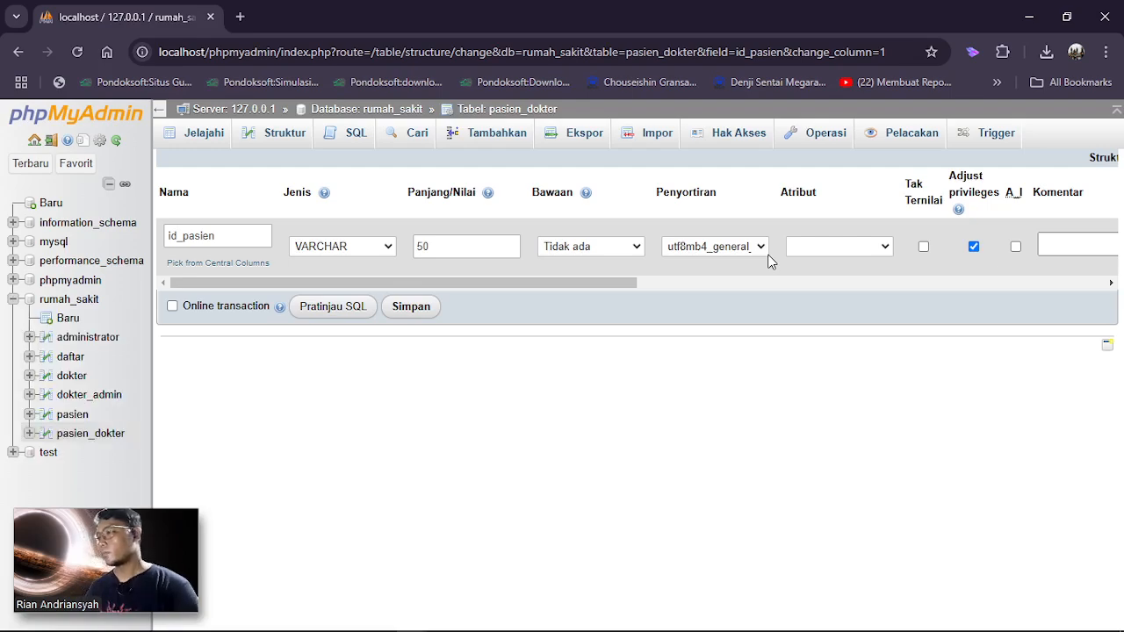
Examine the id_pasien column's attribute, collation and default-value options in the pasien_dokter table
{"action": "left_click_drag", "start_coordinate": [629, 282], "coordinate": [848, 284]}
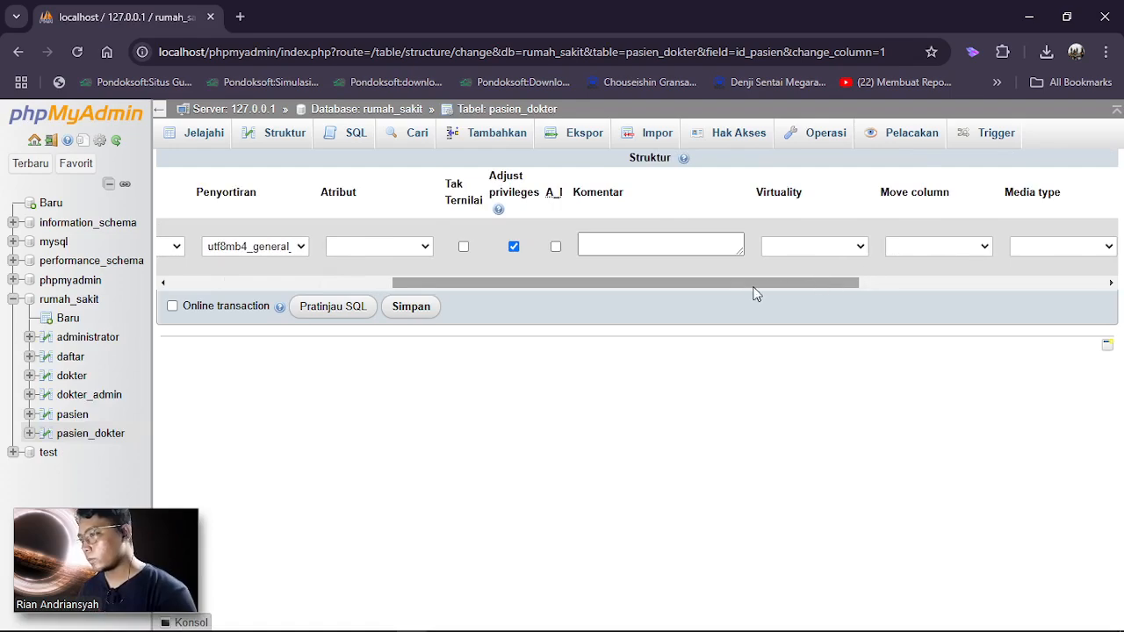
{"action": "left_click_drag", "start_coordinate": [741, 282], "coordinate": [507, 305]}
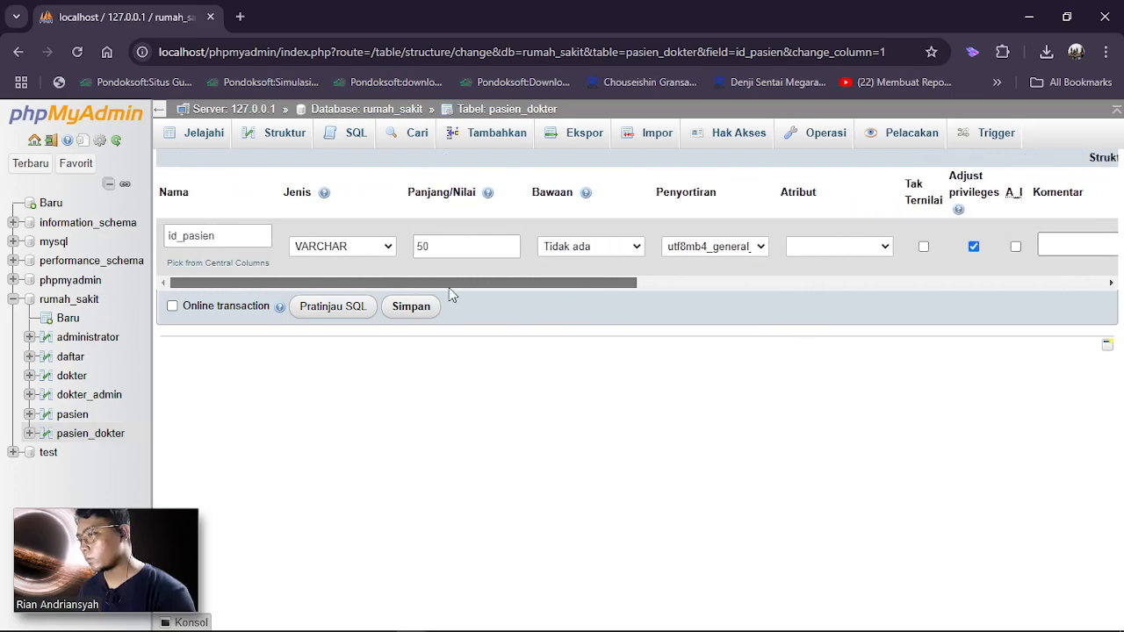
{"action": "left_click_drag", "start_coordinate": [521, 285], "coordinate": [572, 278]}
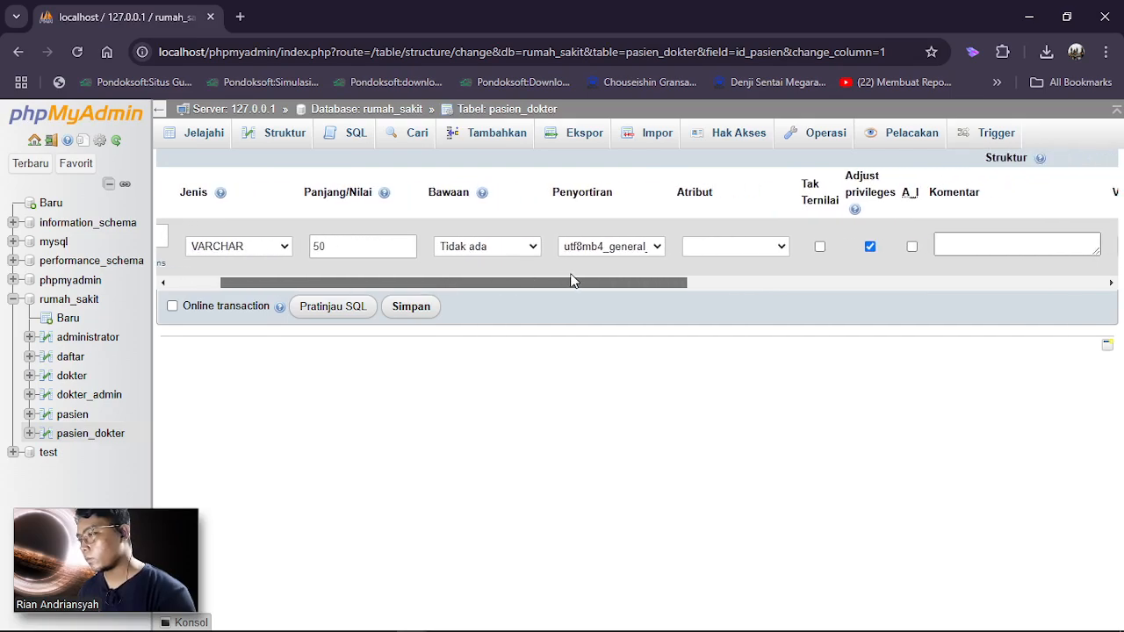
{"action": "left_click", "coordinate": [776, 252]}
{"action": "left_click", "coordinate": [776, 252]}
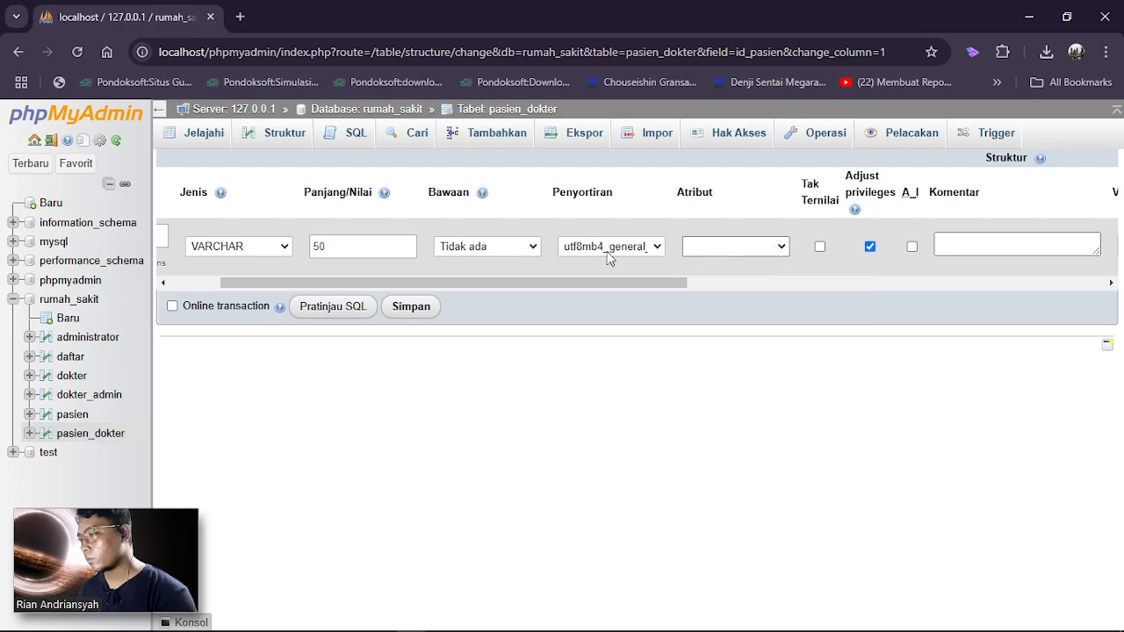
{"action": "left_click_drag", "start_coordinate": [477, 287], "coordinate": [260, 305]}
{"action": "left_click", "coordinate": [727, 250]}
{"action": "left_click", "coordinate": [721, 268]}
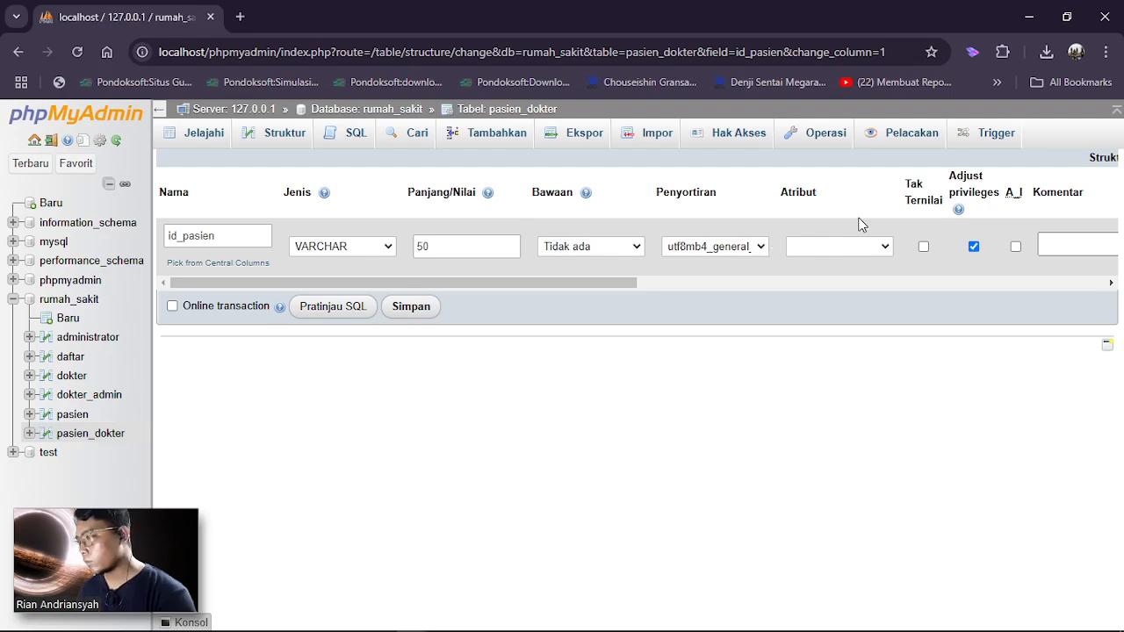
{"action": "left_click", "coordinate": [882, 252]}
{"action": "left_click", "coordinate": [882, 252]}
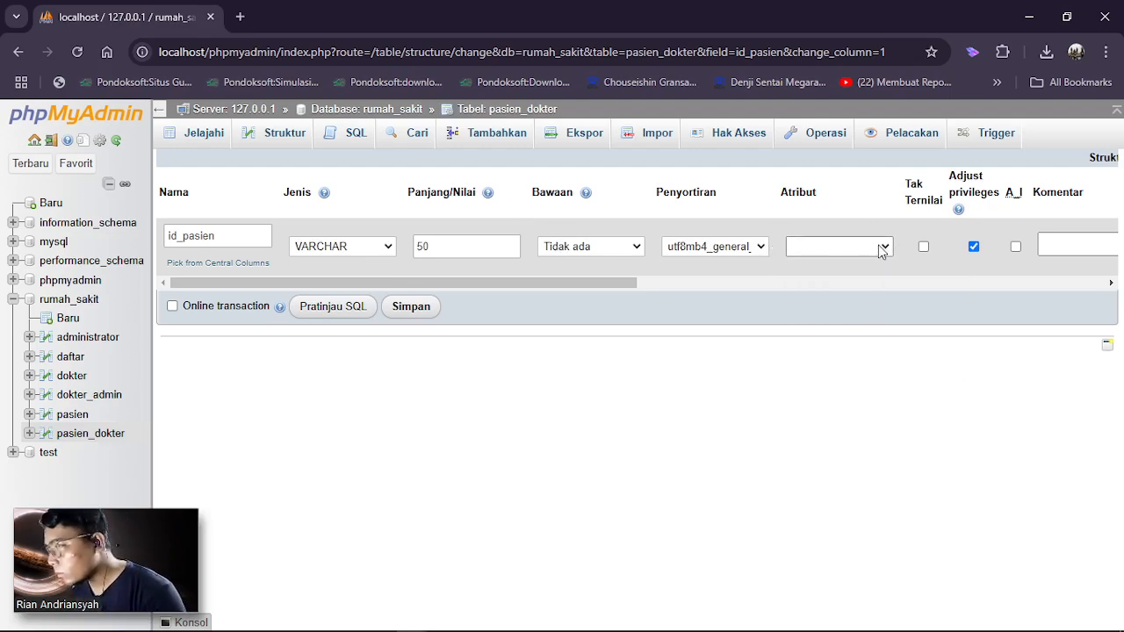
{"action": "left_click", "coordinate": [626, 248]}
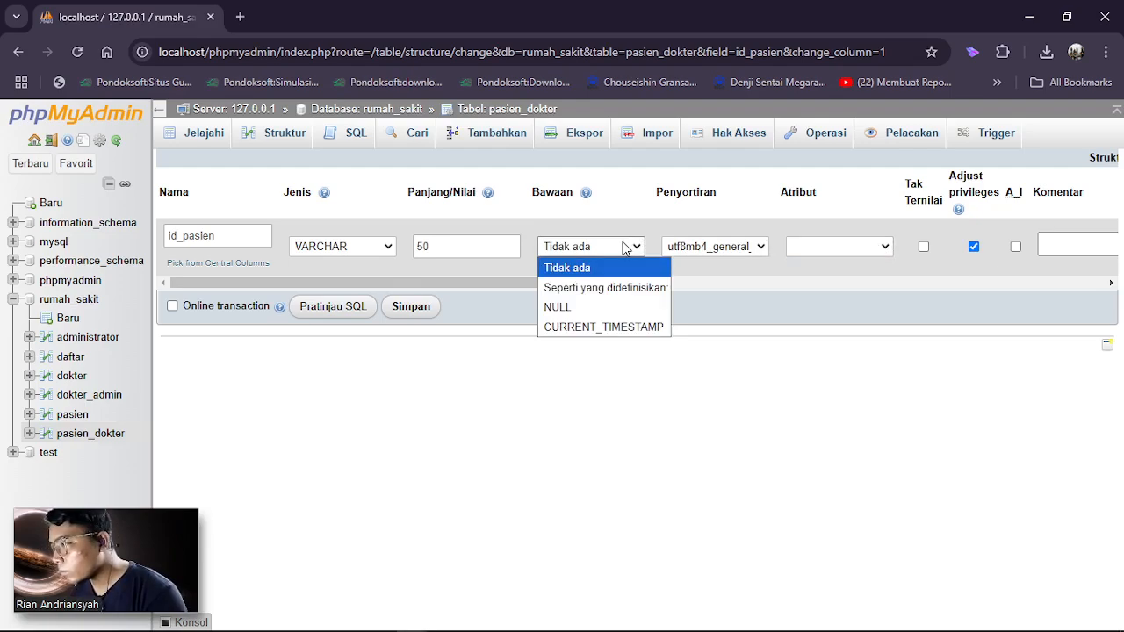
{"action": "left_click", "coordinate": [626, 244]}
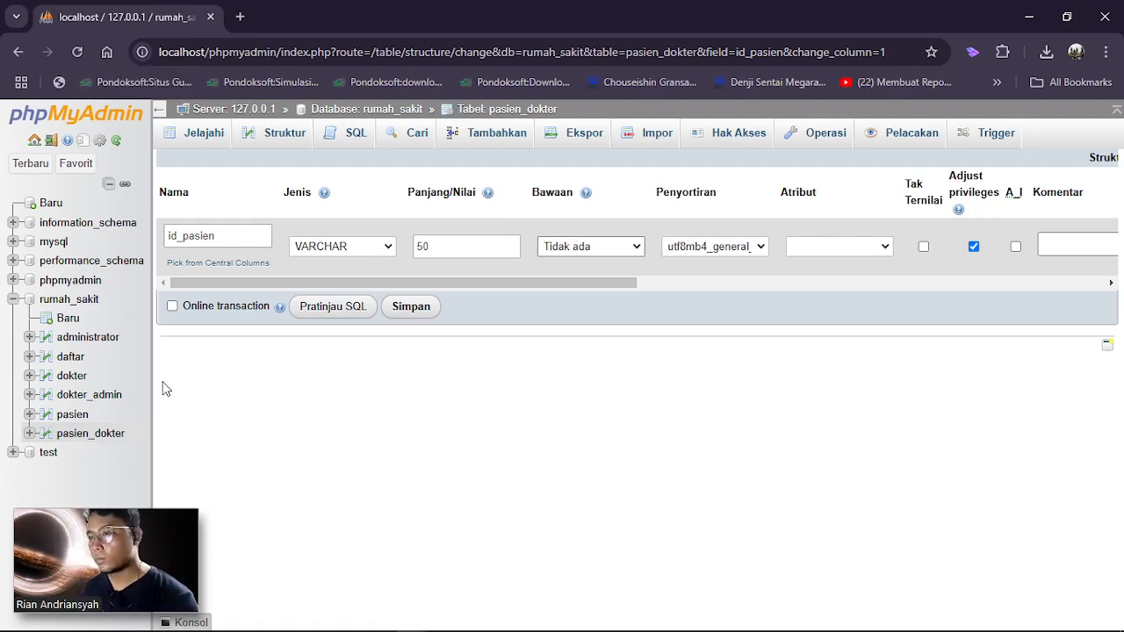
Open the rumah_sakit database in the Designer and move the daftar table to the diagram's right side
{"action": "left_click", "coordinate": [82, 302]}
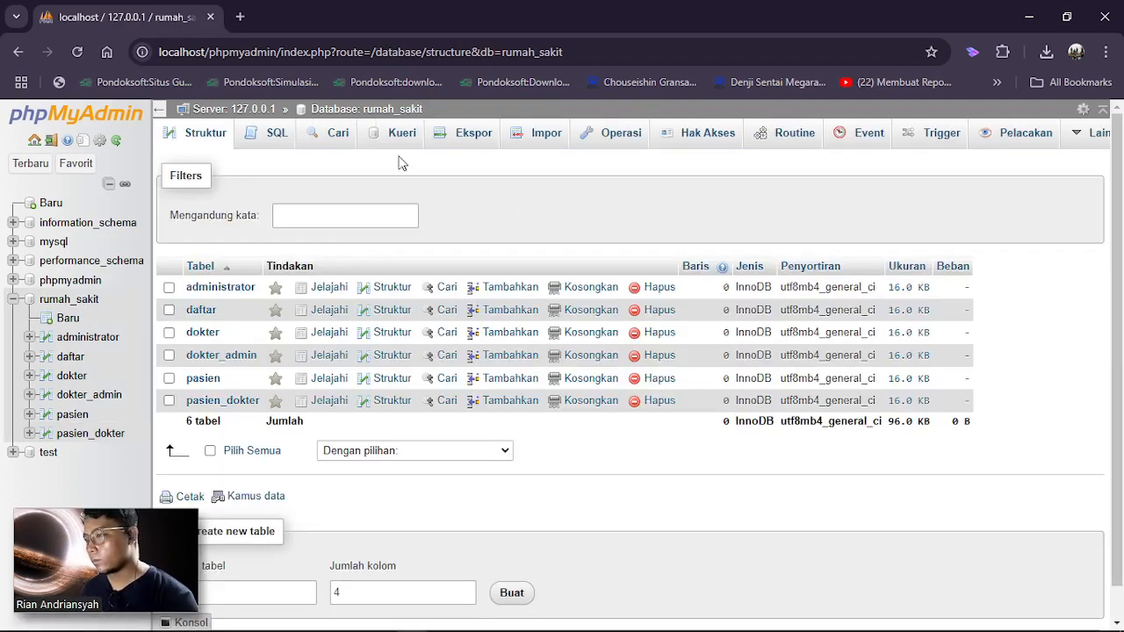
{"action": "left_click", "coordinate": [1089, 135]}
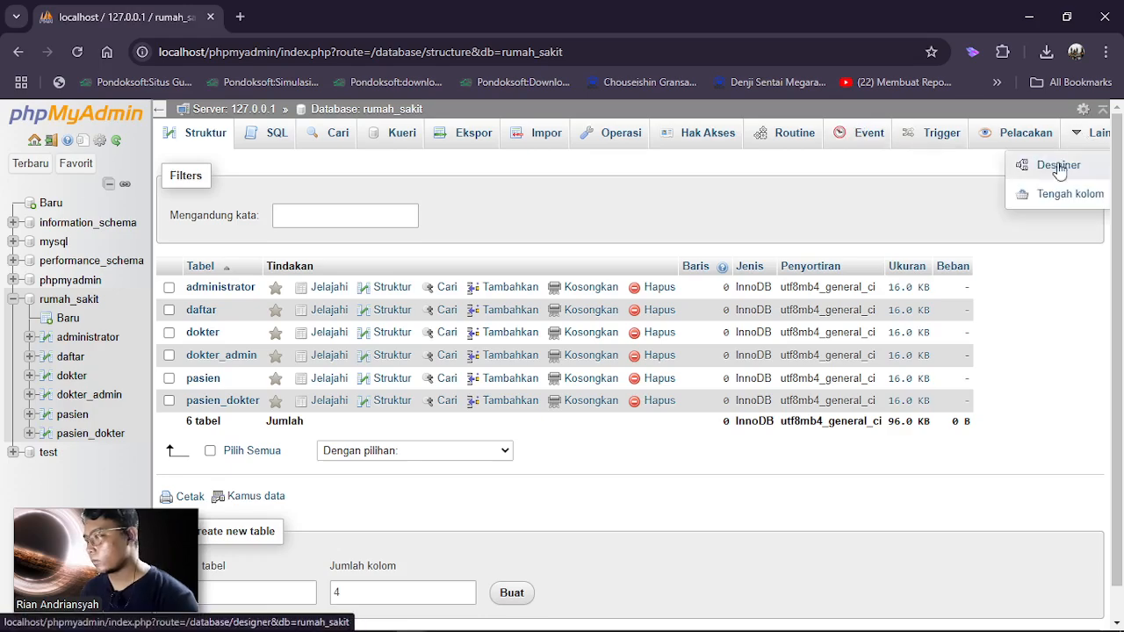
{"action": "left_click", "coordinate": [1045, 173]}
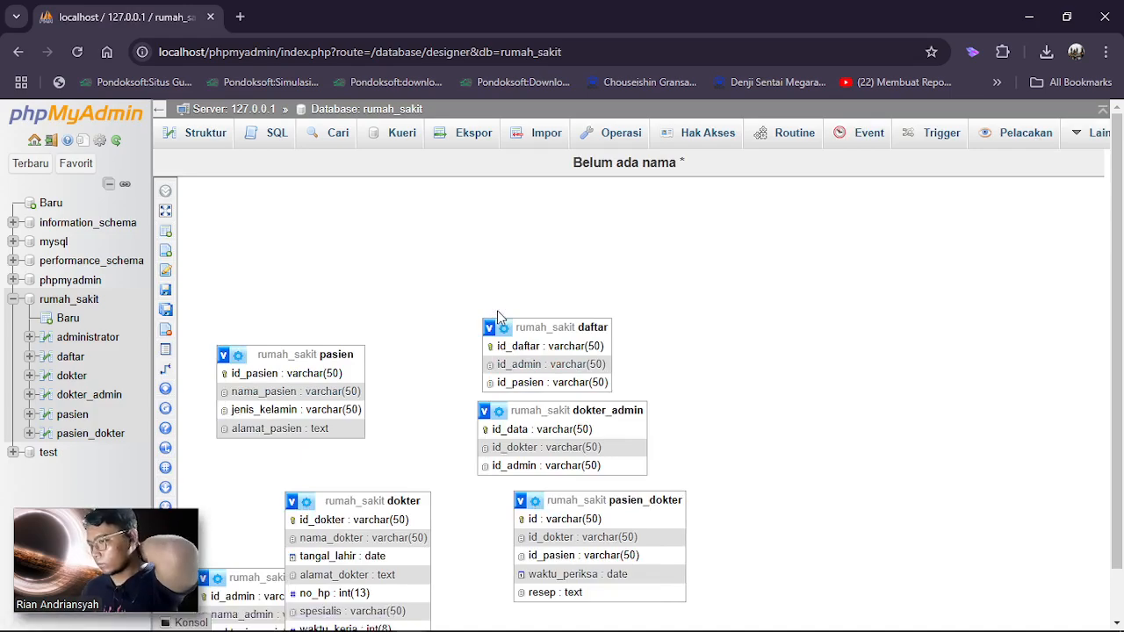
{"action": "left_click_drag", "start_coordinate": [550, 327], "coordinate": [601, 294]}
{"action": "left_click_drag", "start_coordinate": [622, 389], "coordinate": [831, 370]}
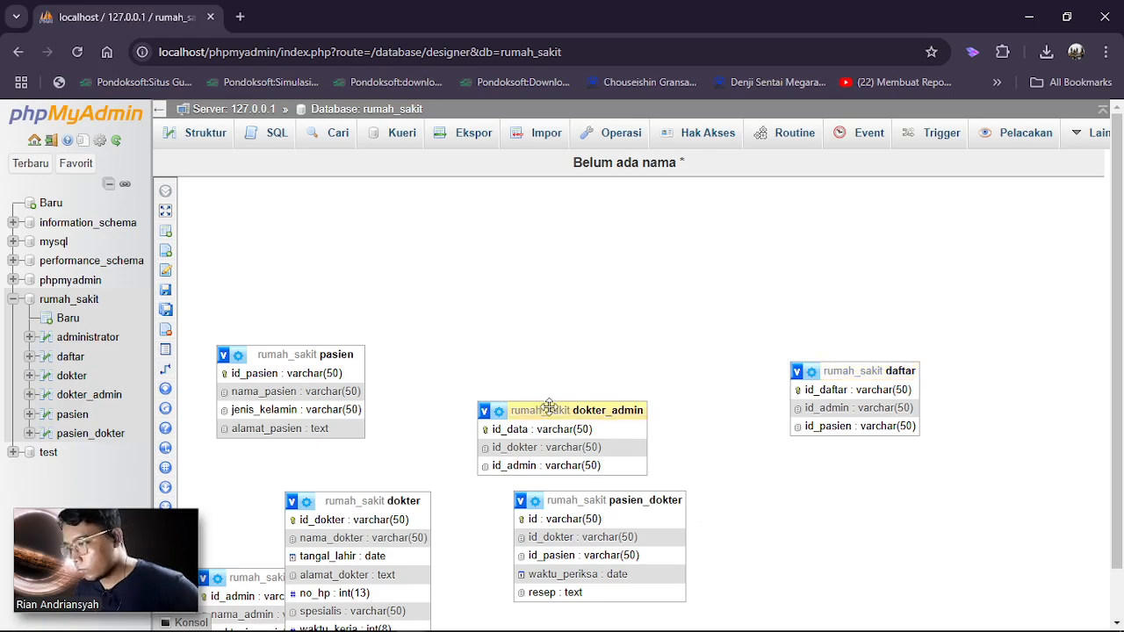
Place dokter_admin and administrator side by side in the diagram's upper part, and move pasien to the lower right beside pasien_dokter
{"action": "left_click_drag", "start_coordinate": [548, 406], "coordinate": [579, 422]}
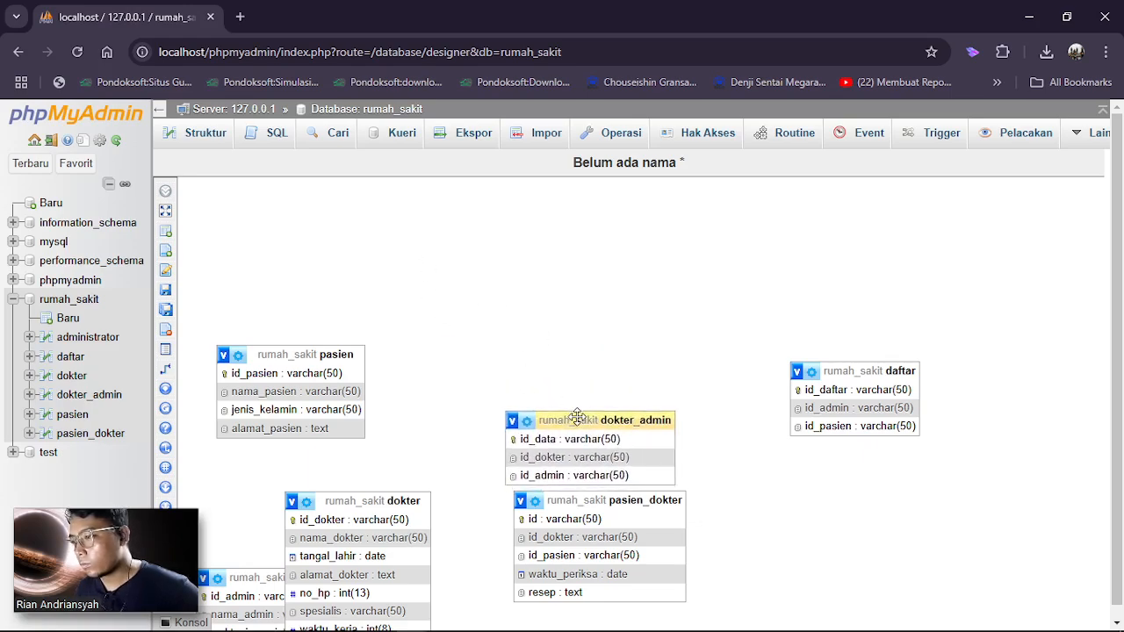
{"action": "left_click_drag", "start_coordinate": [576, 419], "coordinate": [439, 272]}
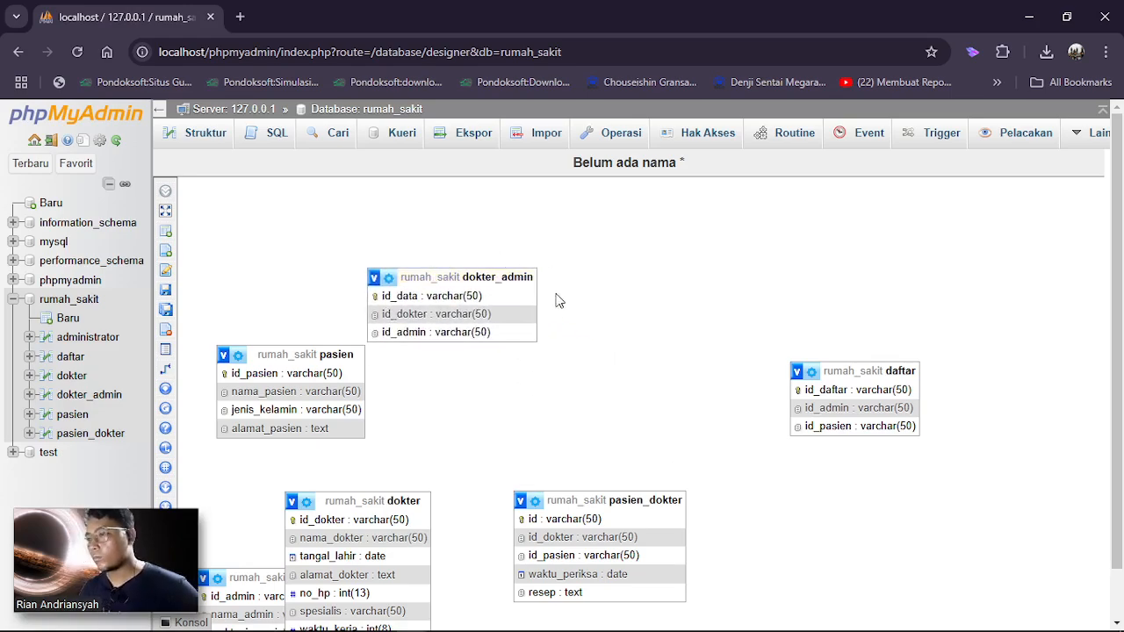
{"action": "left_click_drag", "start_coordinate": [299, 356], "coordinate": [817, 518]}
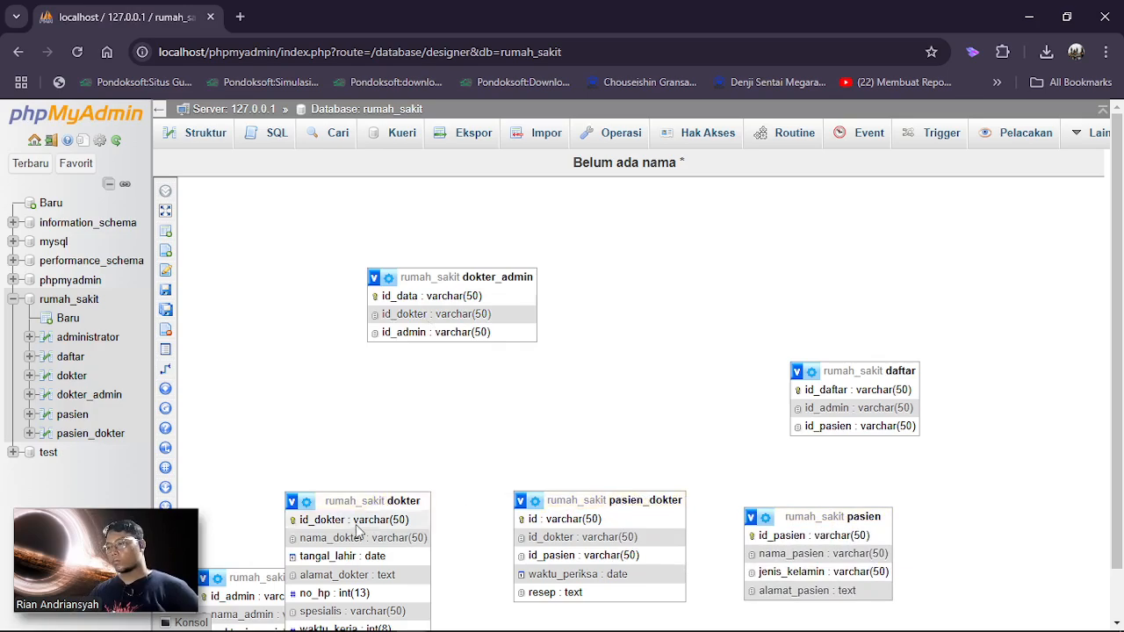
{"action": "left_click_drag", "start_coordinate": [254, 578], "coordinate": [604, 278]}
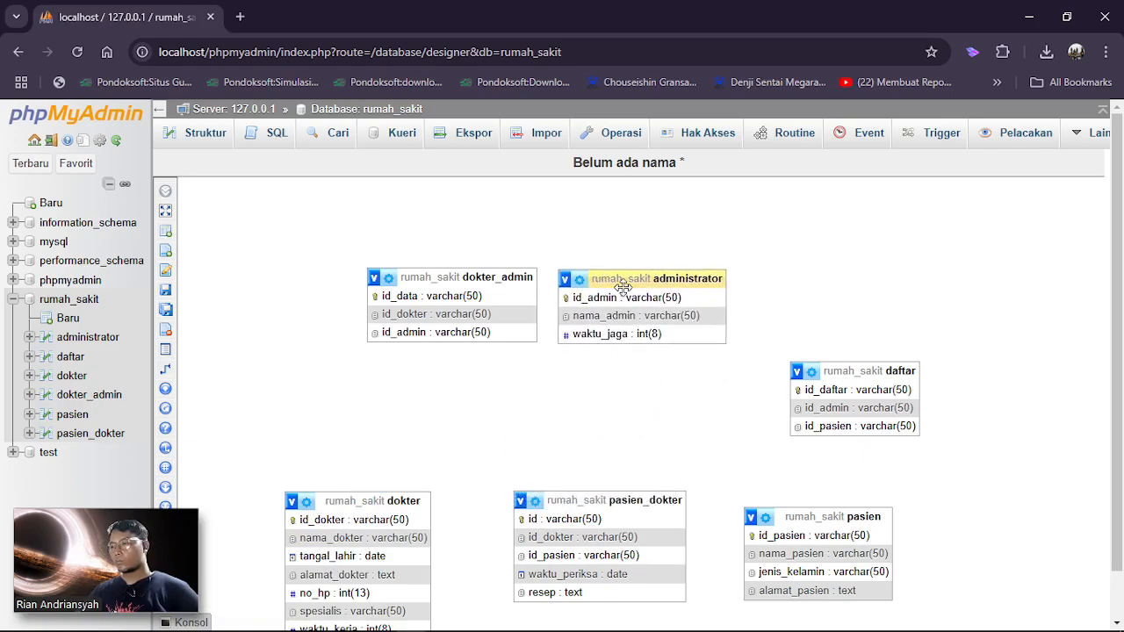
Tidy the diagram by shifting dokter up and slightly right, daftar up beside administrator, and pasien slightly higher
{"action": "scroll", "coordinate": [492, 504], "scroll_direction": "down", "scroll_amount": 1}
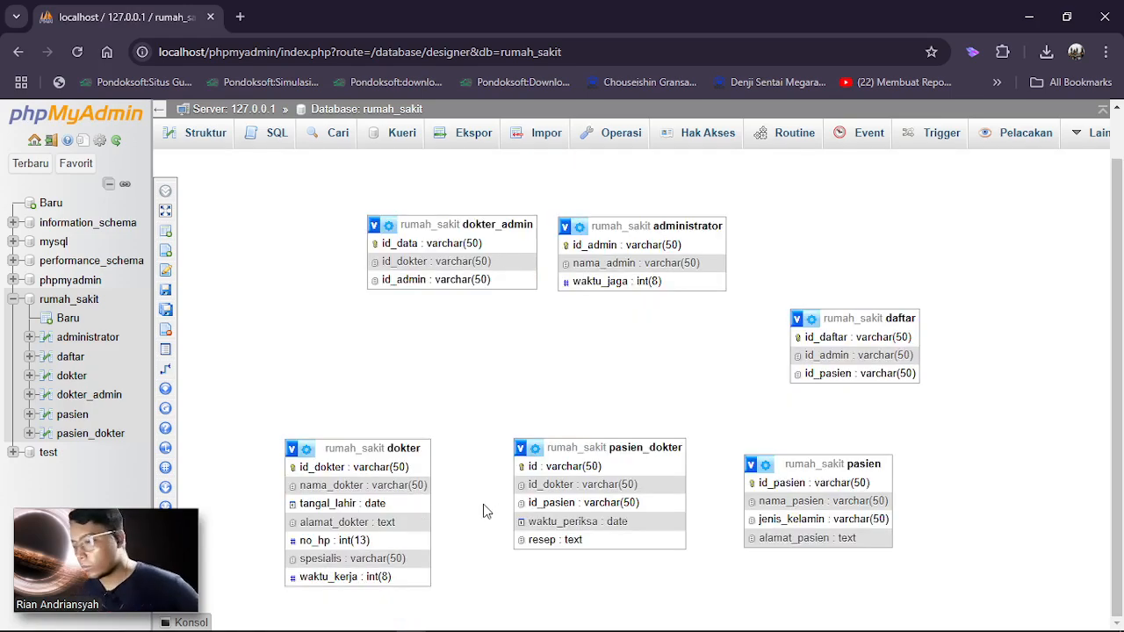
{"action": "scroll", "coordinate": [482, 510], "scroll_direction": "up", "scroll_amount": 1}
{"action": "scroll", "coordinate": [492, 478], "scroll_direction": "down", "scroll_amount": 1}
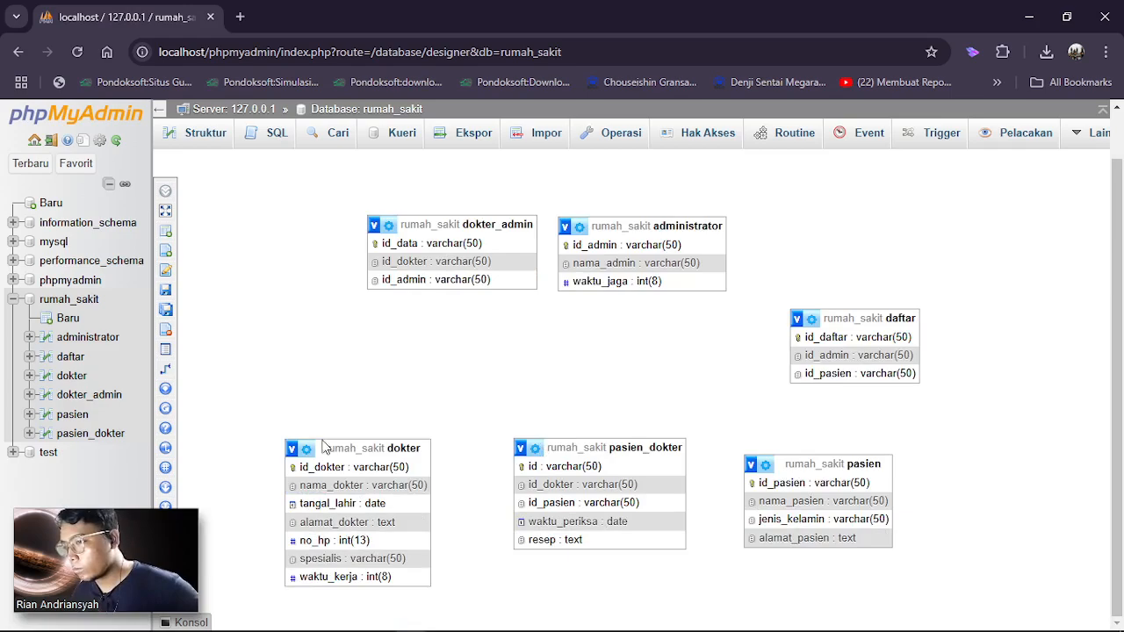
{"action": "scroll", "coordinate": [331, 423], "scroll_direction": "up", "scroll_amount": 1}
{"action": "left_click_drag", "start_coordinate": [373, 493], "coordinate": [373, 433]}
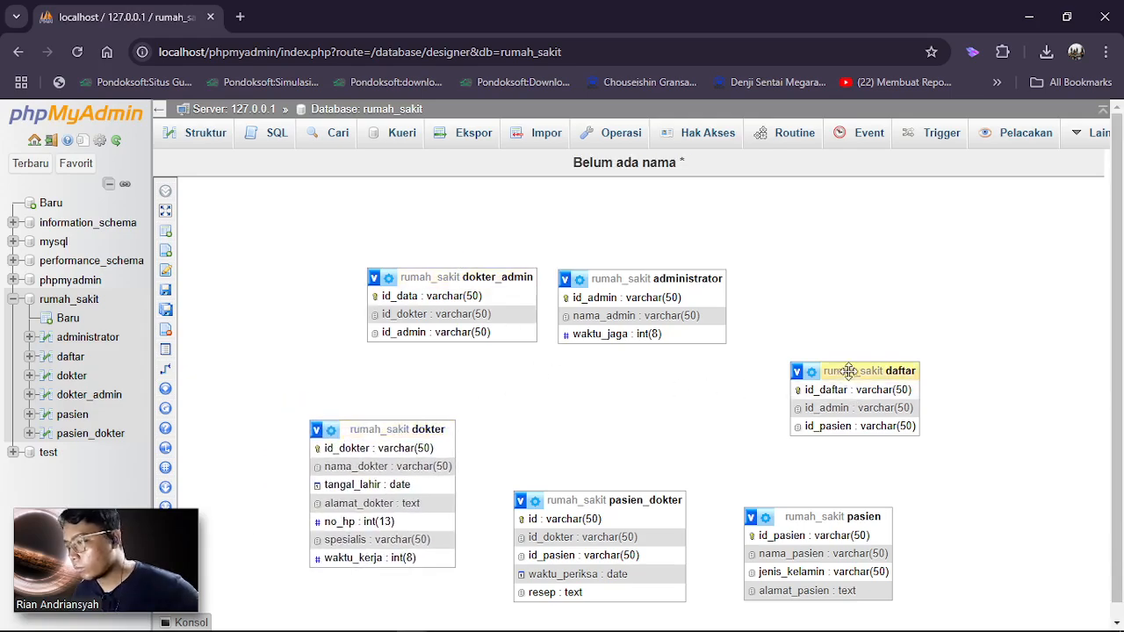
{"action": "left_click_drag", "start_coordinate": [850, 370], "coordinate": [818, 300]}
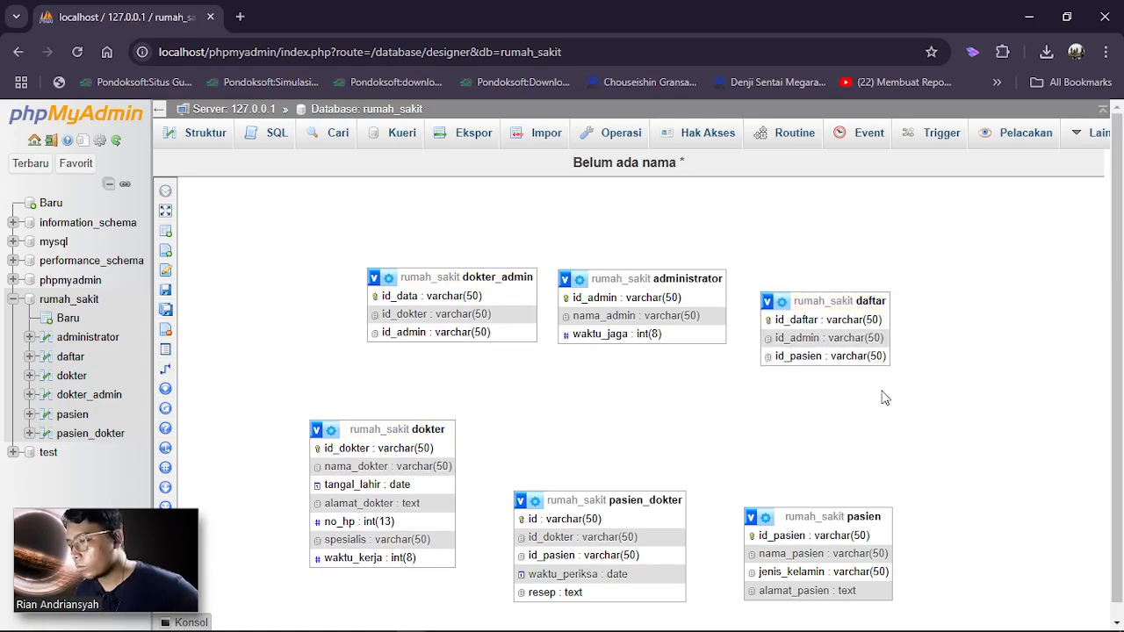
{"action": "left_click_drag", "start_coordinate": [811, 511], "coordinate": [816, 477]}
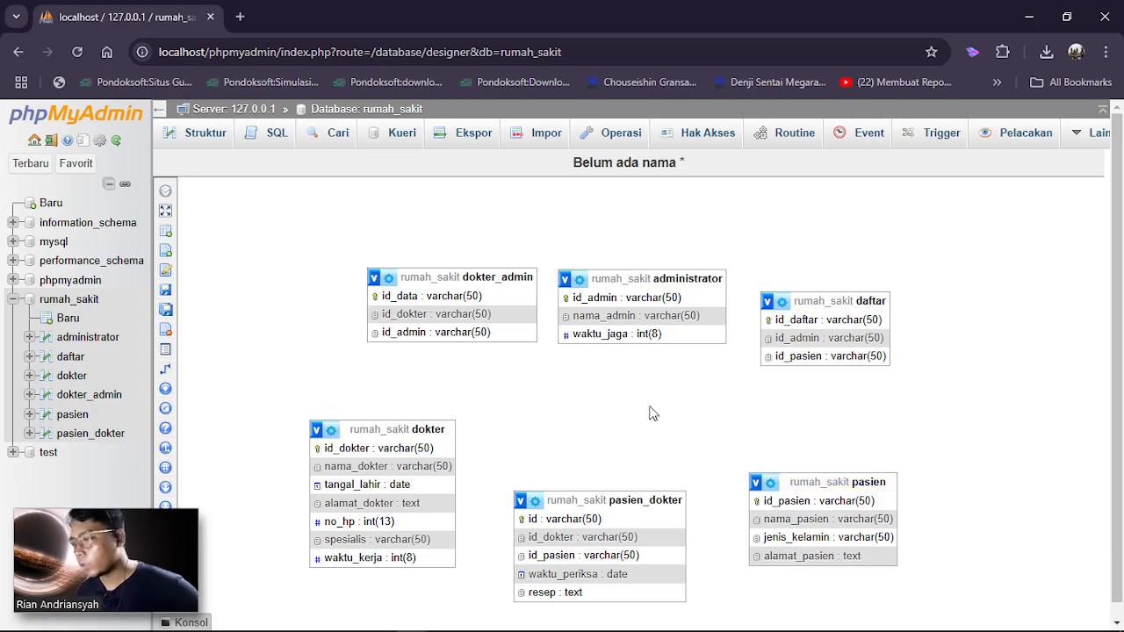
Try to create a relationship from id_pasien in pasien to the foreign key id_pasien in pasien_dokter
{"action": "mouse_move", "coordinate": [184, 252]}
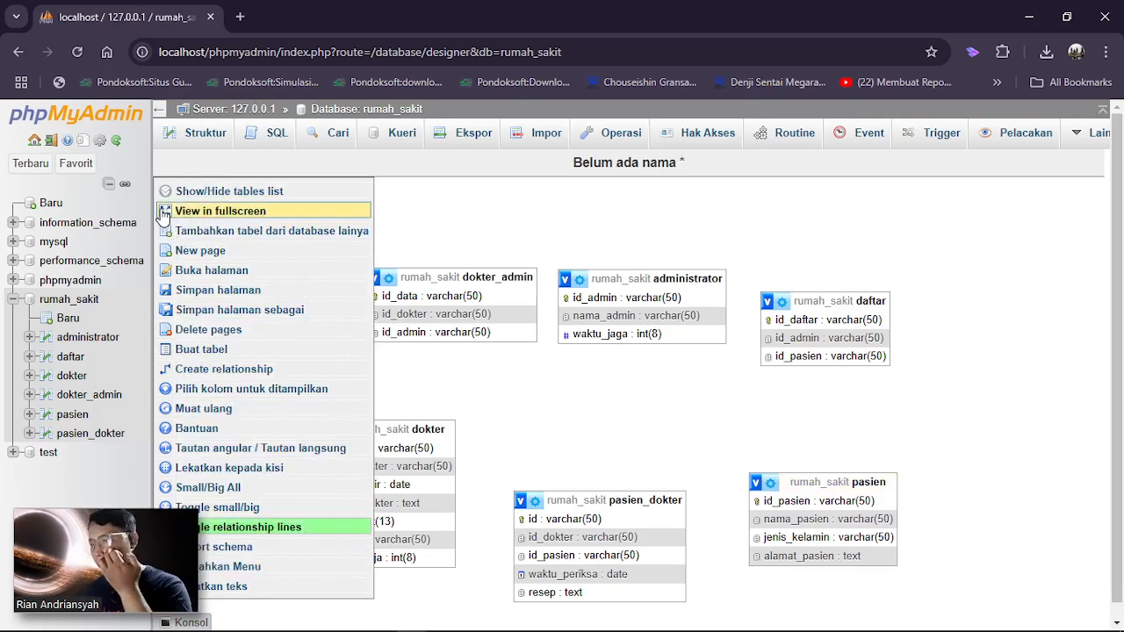
{"action": "left_click", "coordinate": [259, 370]}
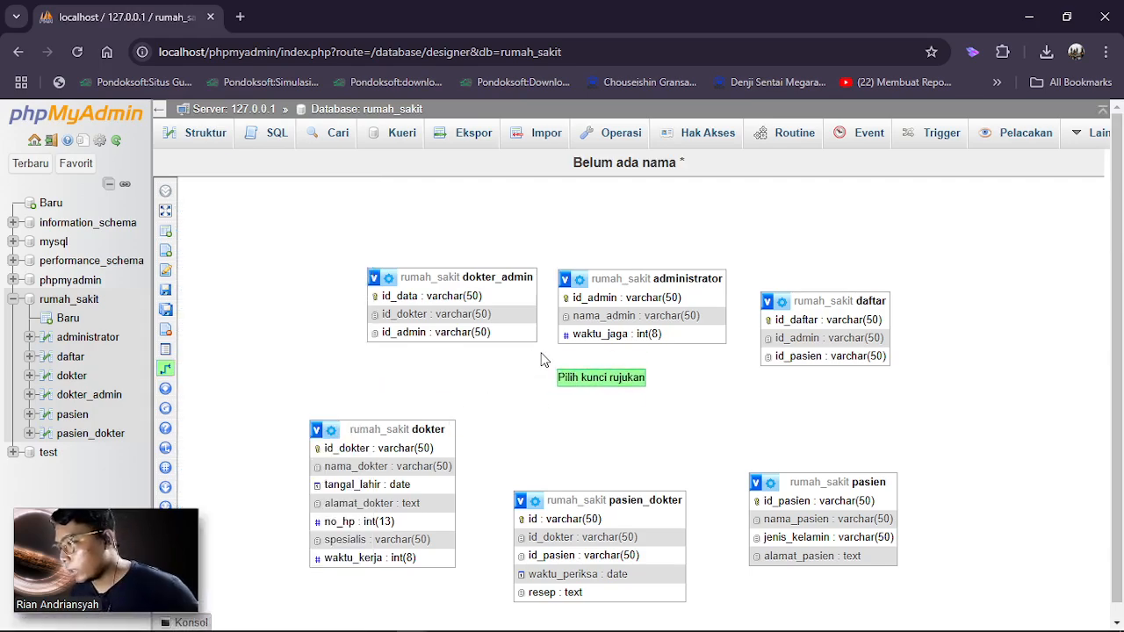
{"action": "left_click", "coordinate": [777, 503]}
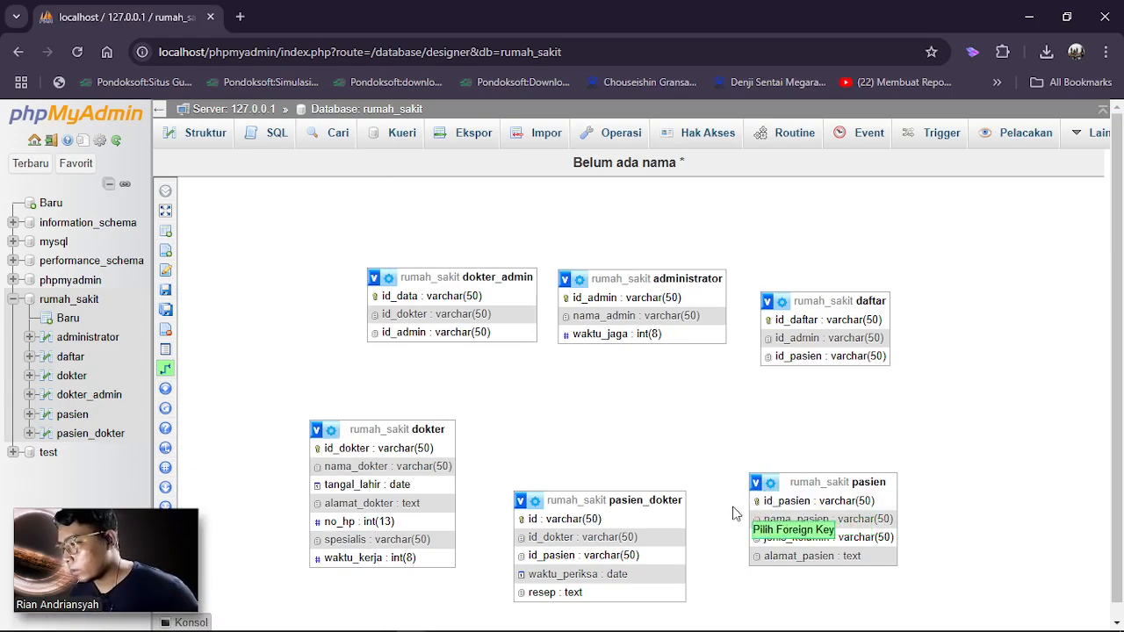
{"action": "left_click", "coordinate": [595, 557]}
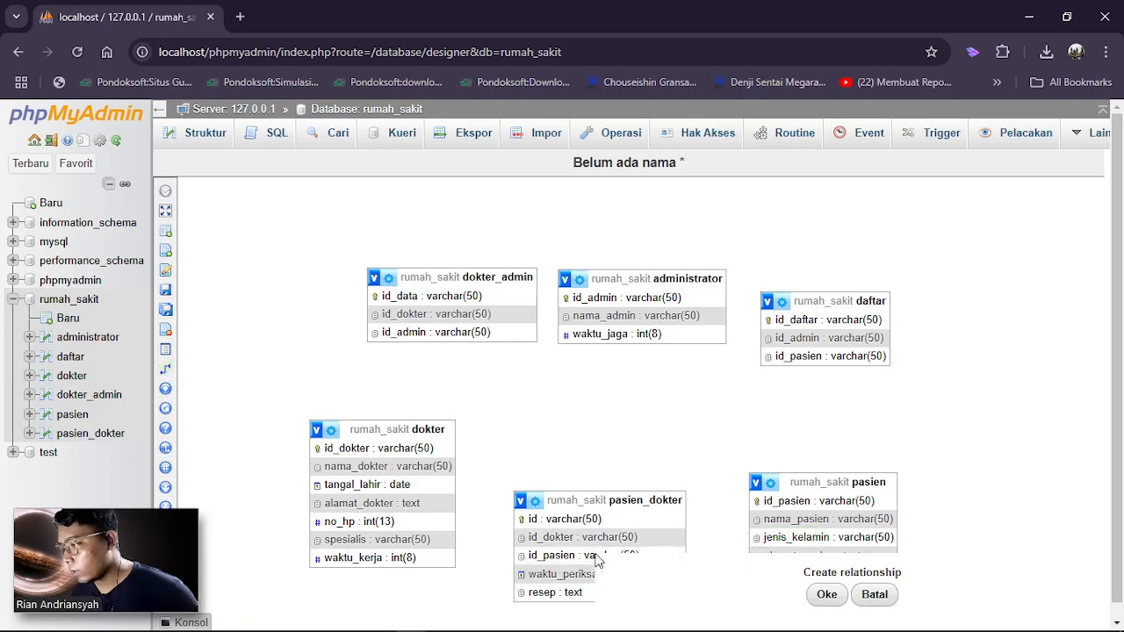
{"action": "left_click", "coordinate": [824, 595]}
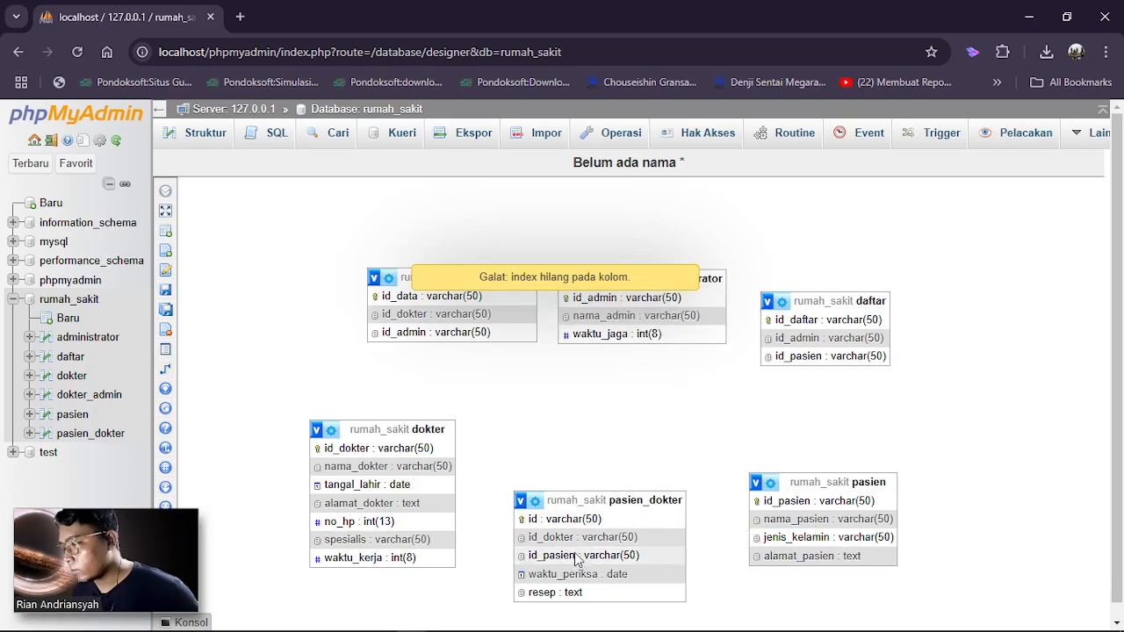
{"action": "right_click", "coordinate": [546, 559]}
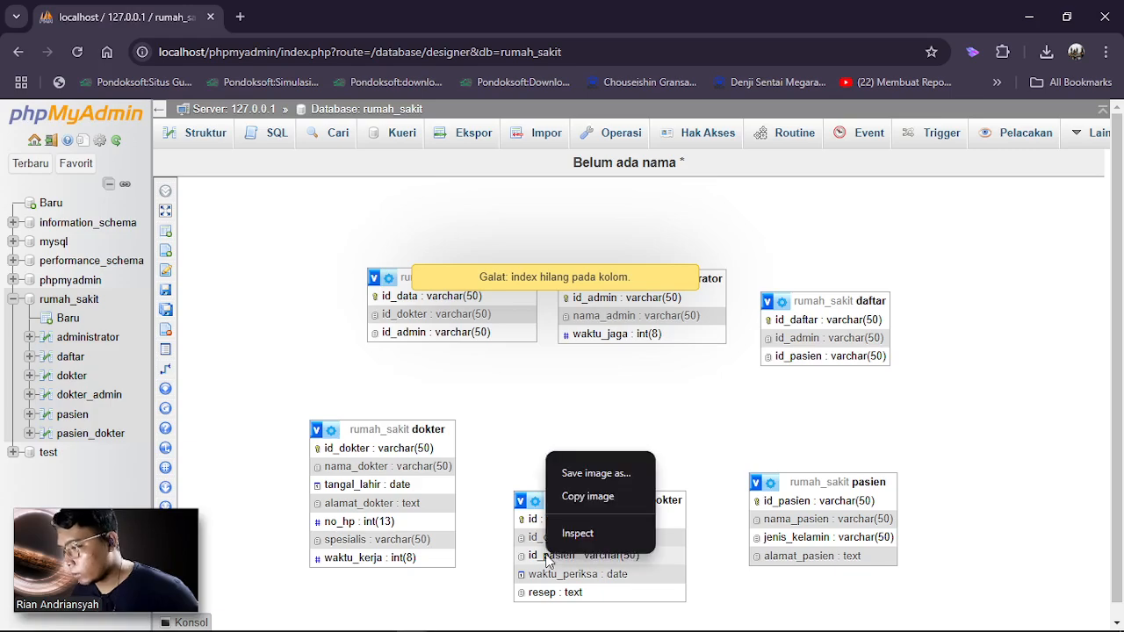
{"action": "key", "text": "Escape"}
{"action": "mouse_move", "coordinate": [173, 379]}
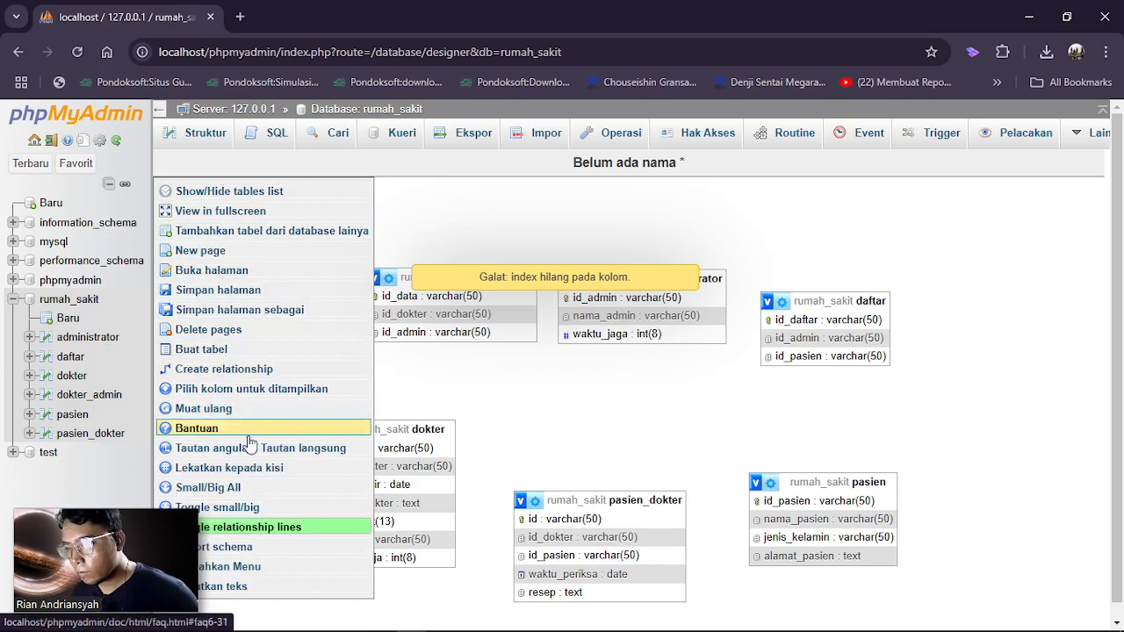
{"action": "left_click_drag", "start_coordinate": [117, 526], "coordinate": [997, 210]}
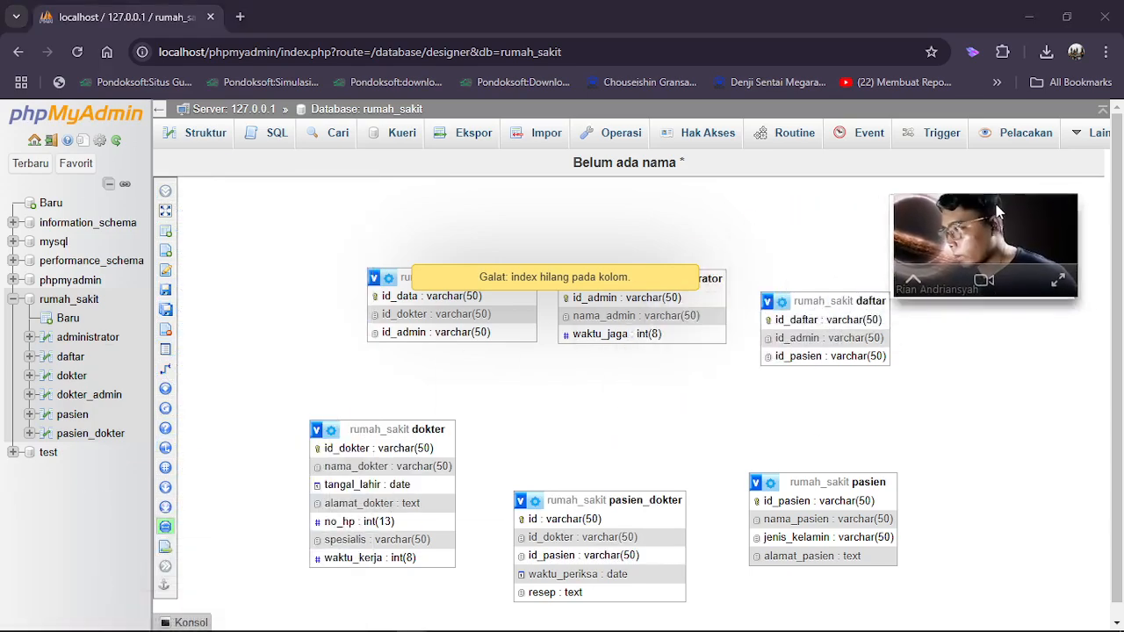
{"action": "mouse_move", "coordinate": [202, 349]}
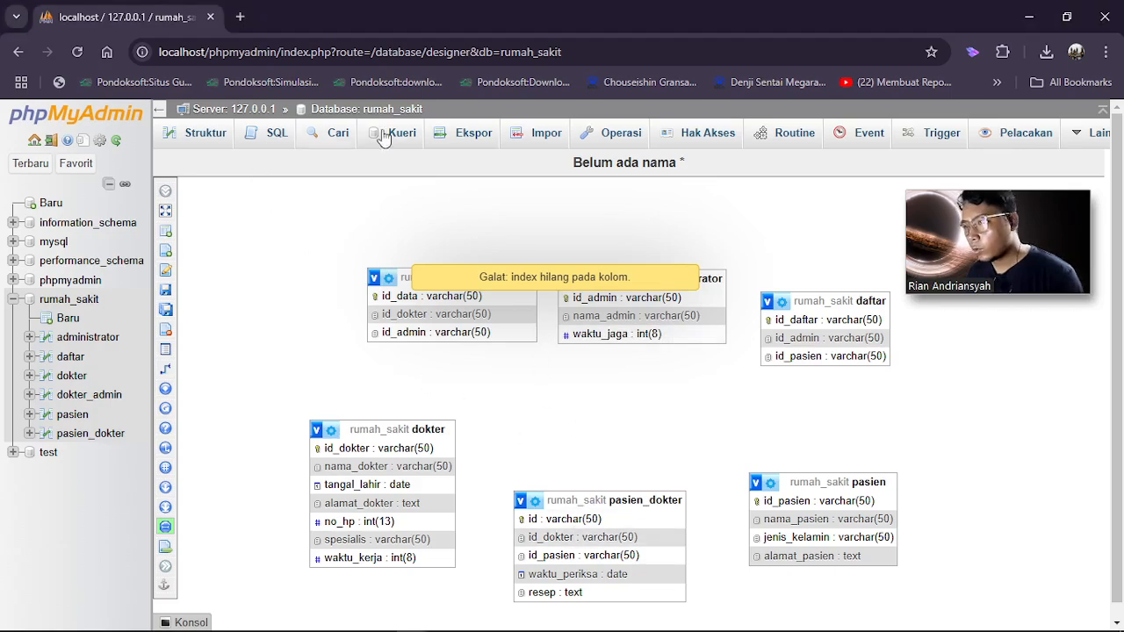
Save the diagram page under the name "ERD rumah sakit"
{"action": "mouse_move", "coordinate": [175, 230]}
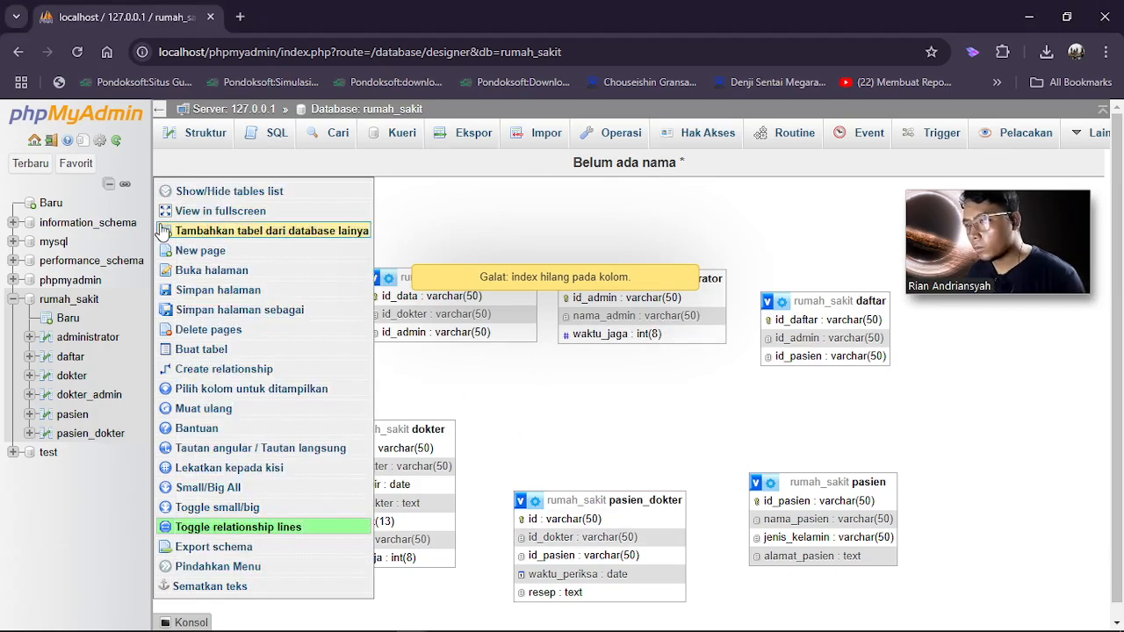
{"action": "left_click", "coordinate": [215, 291]}
{"action": "left_click", "coordinate": [488, 184]}
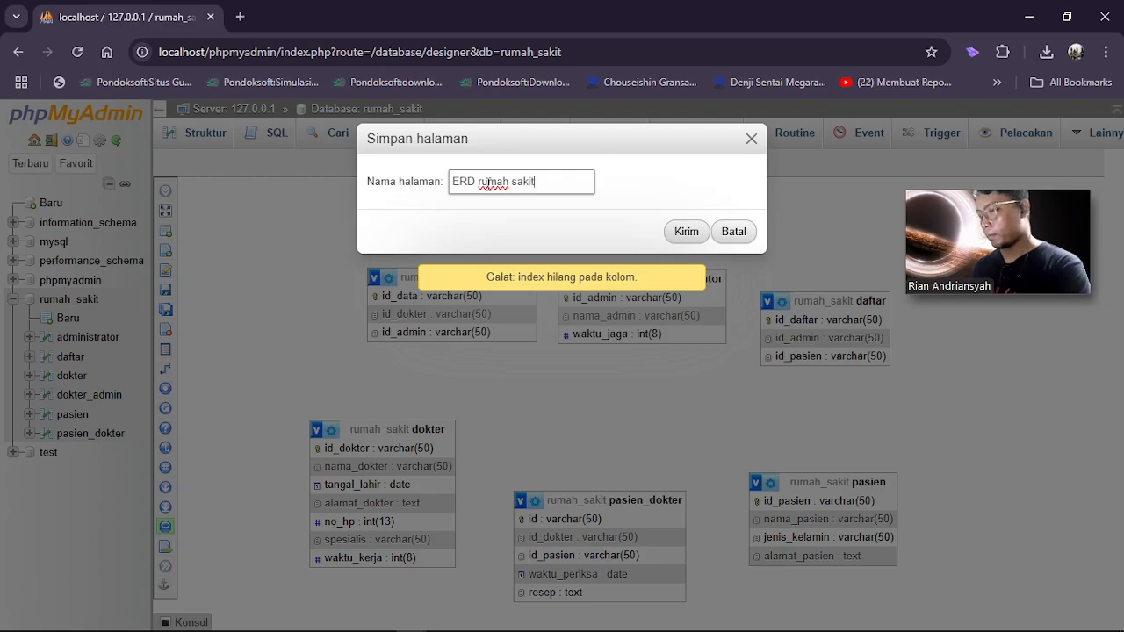
{"action": "left_click", "coordinate": [687, 233]}
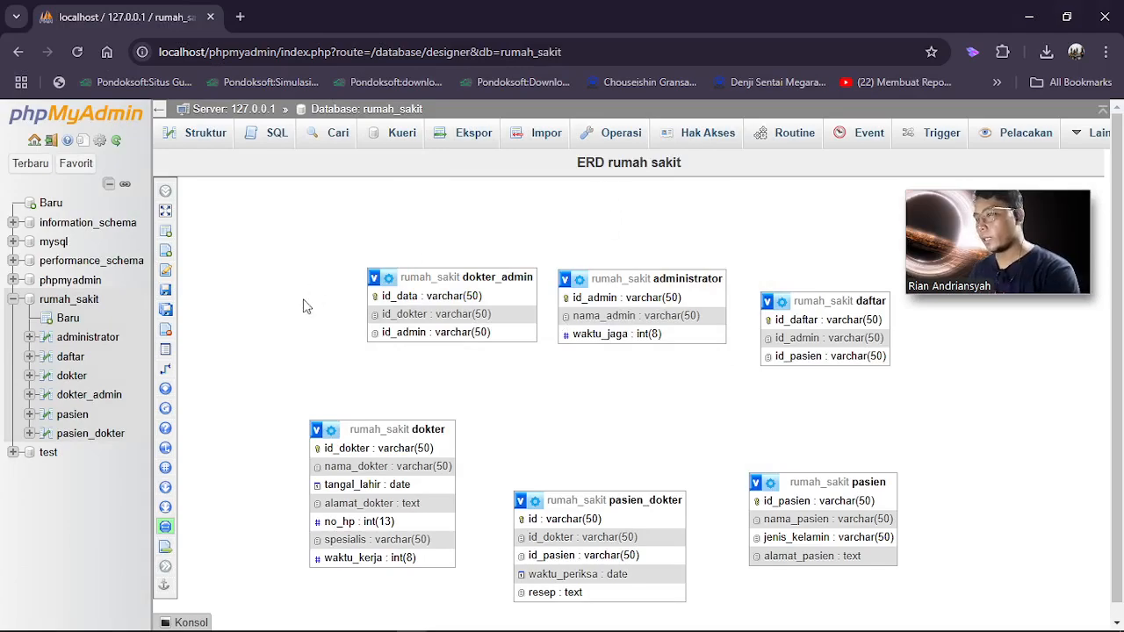
{"action": "mouse_move", "coordinate": [167, 252]}
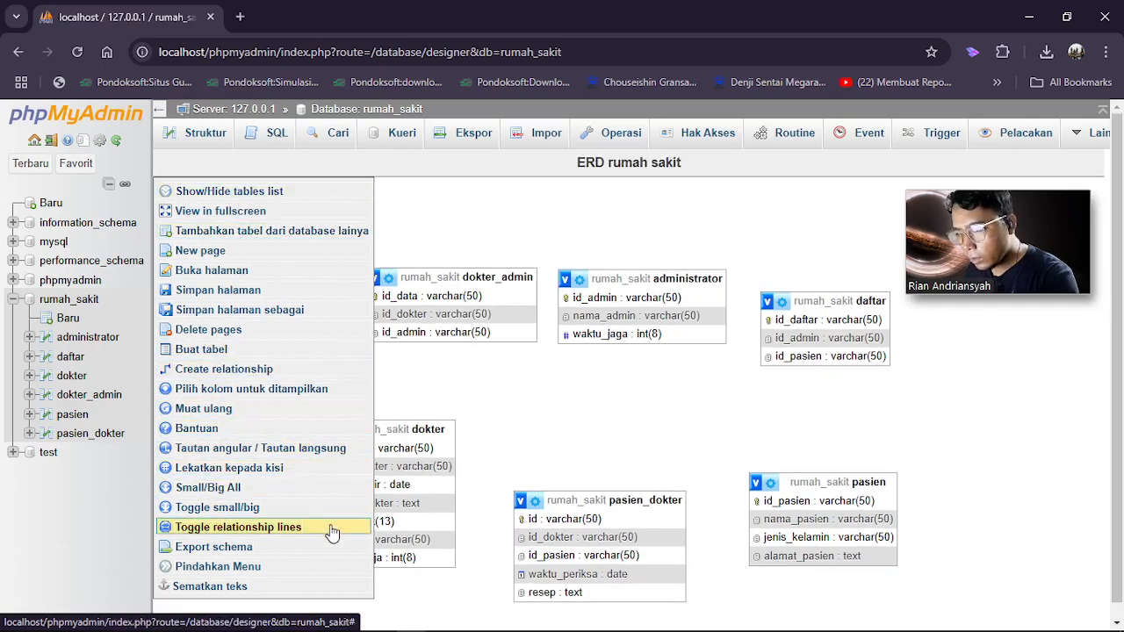
{"action": "scroll", "coordinate": [571, 276], "scroll_direction": "down", "scroll_amount": 1}
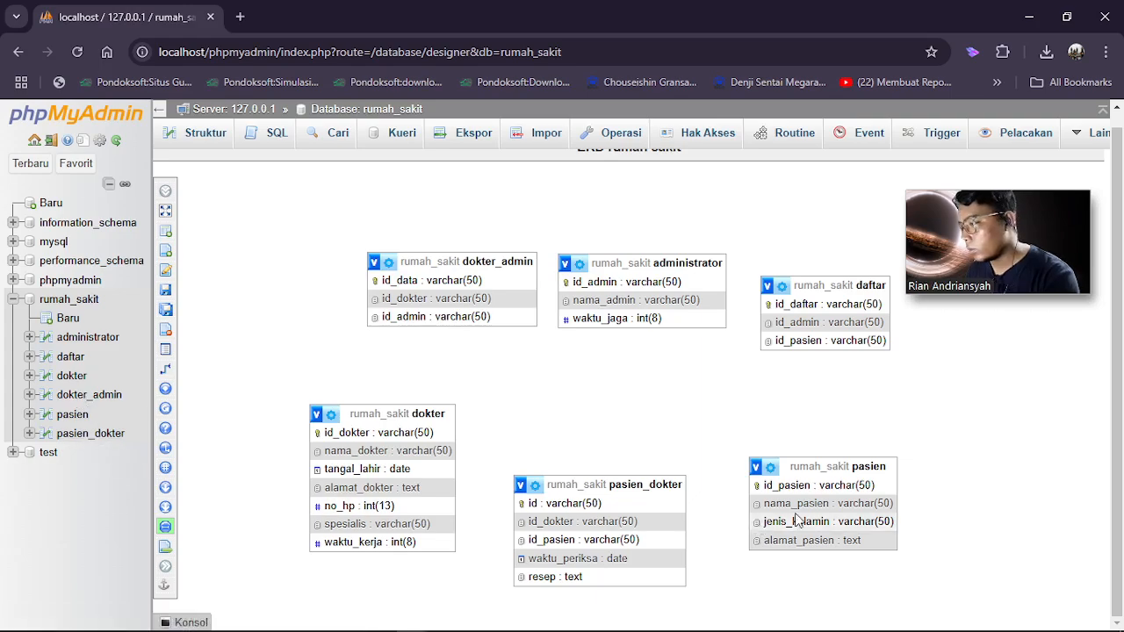
Examine the pasien table's access privileges and its column and index structure
{"action": "left_click", "coordinate": [72, 415]}
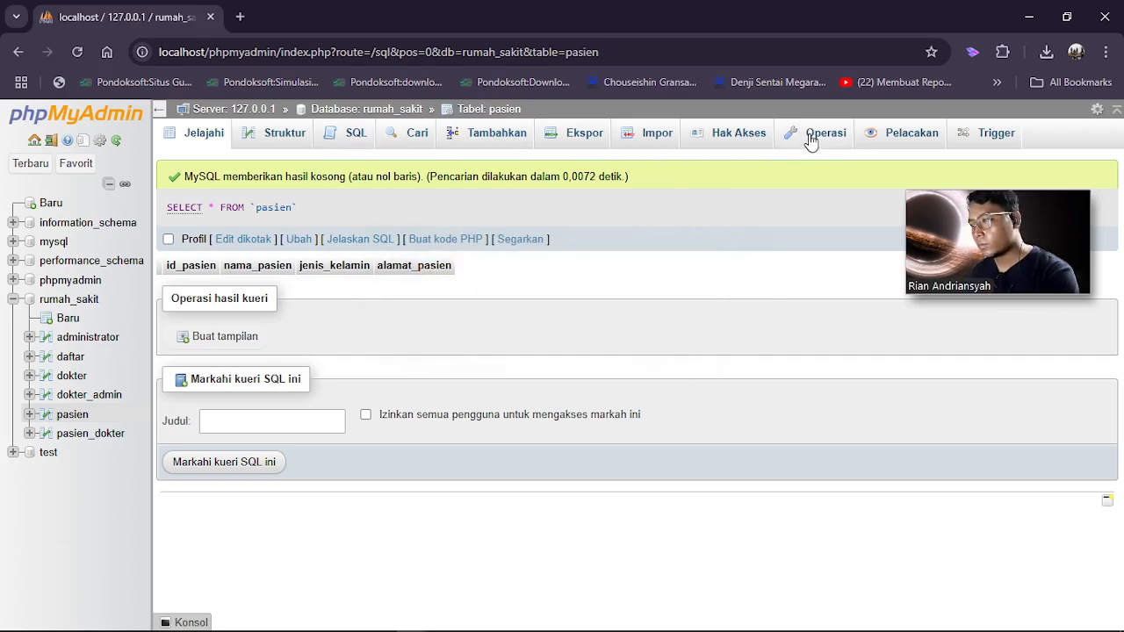
{"action": "left_click", "coordinate": [734, 138]}
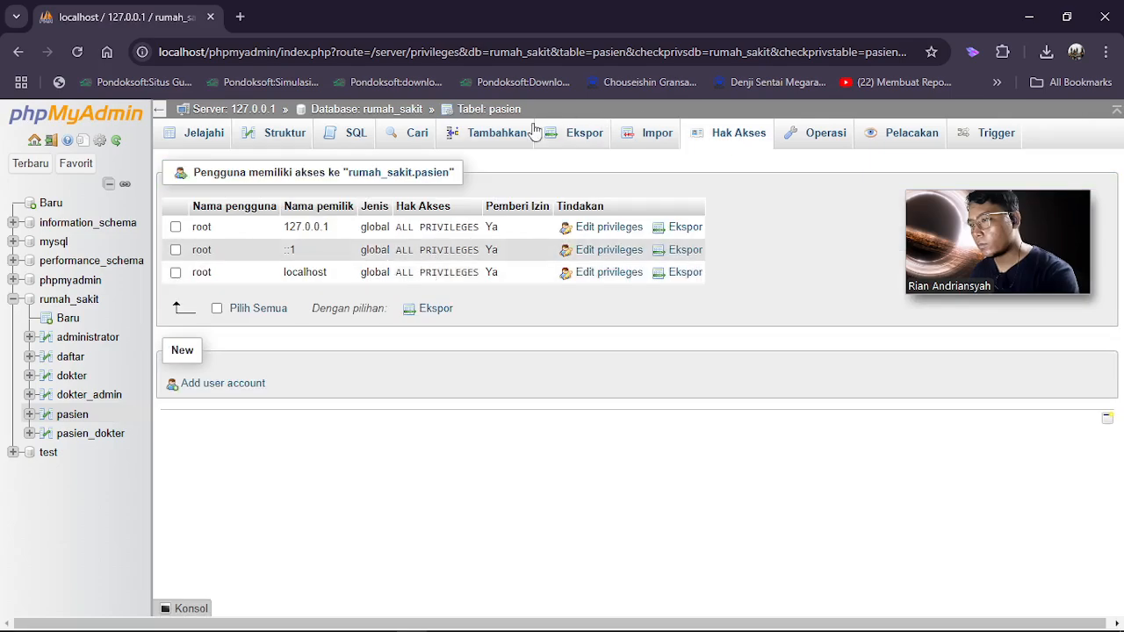
{"action": "left_click", "coordinate": [285, 134]}
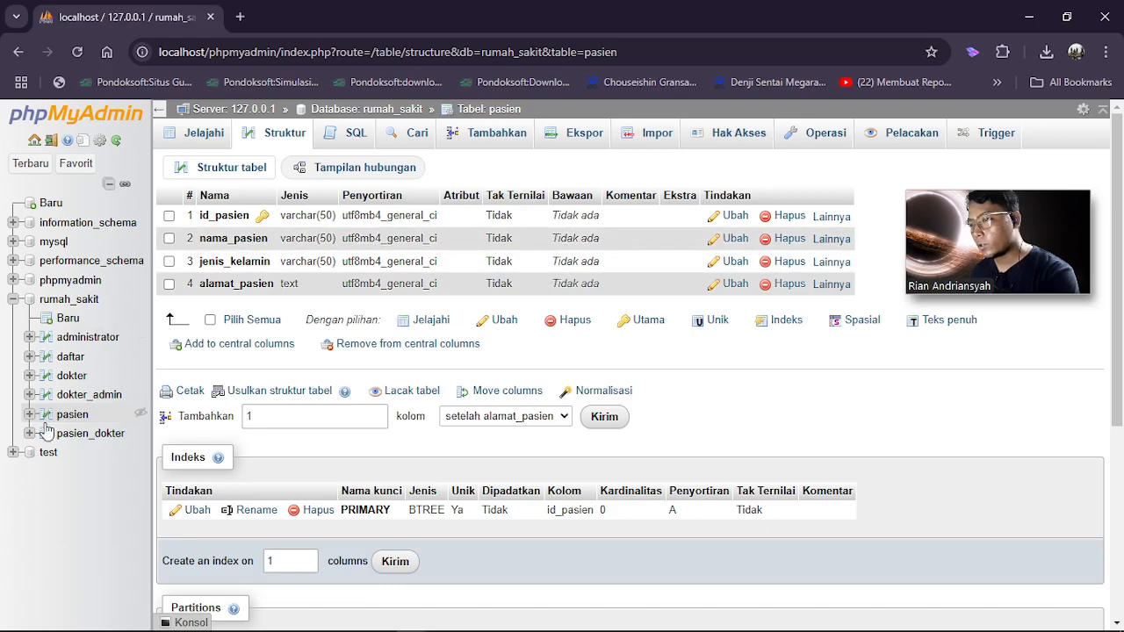
Open the definition of id_dokter in the pasien_dokter table and look through its settings, including the default and attribute options
{"action": "left_click", "coordinate": [91, 433]}
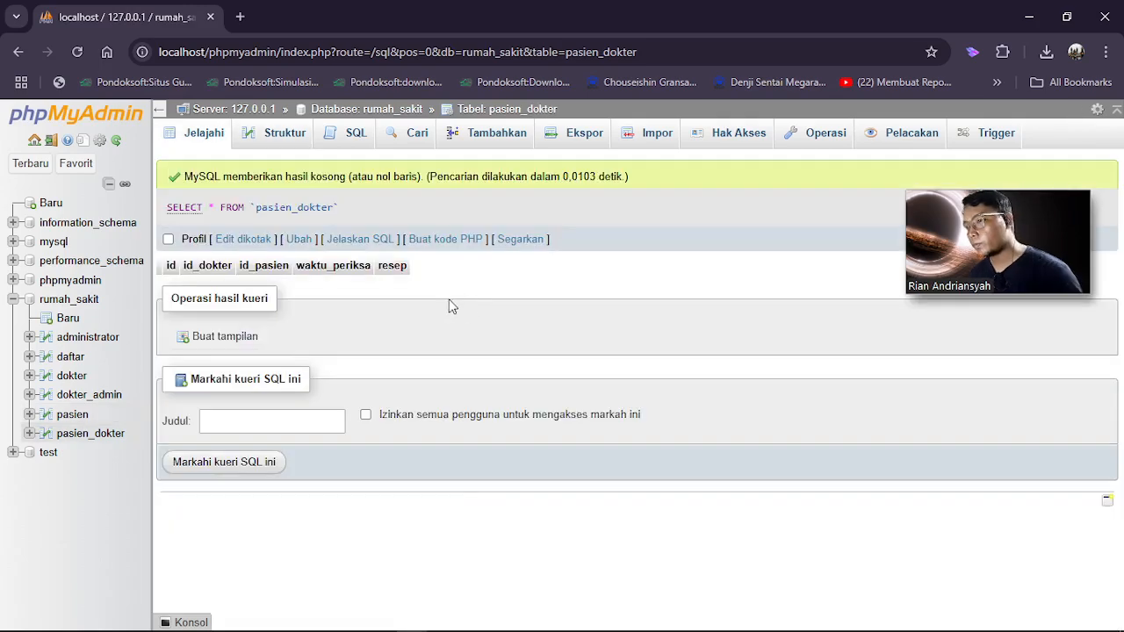
{"action": "left_click", "coordinate": [295, 139]}
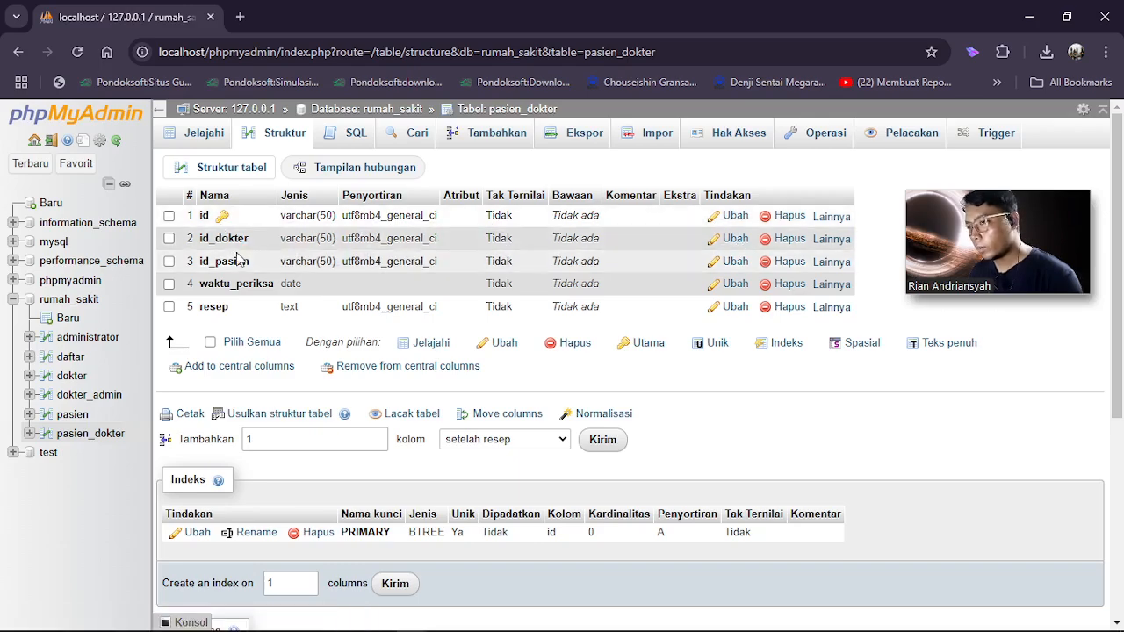
{"action": "left_click", "coordinate": [736, 239]}
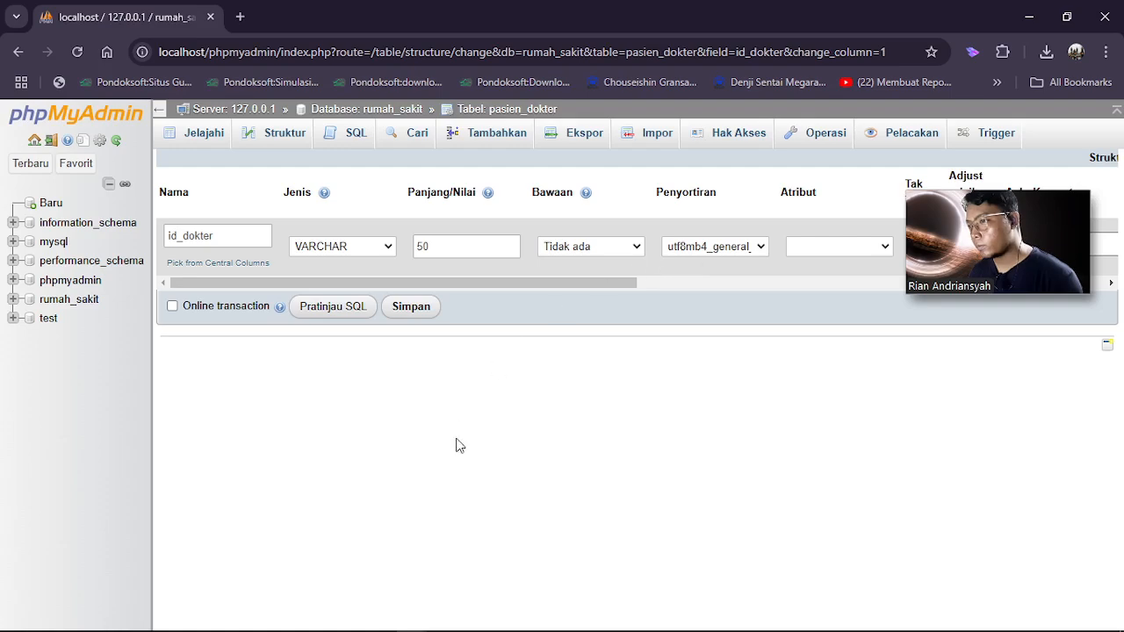
{"action": "left_click_drag", "start_coordinate": [594, 283], "coordinate": [600, 281]}
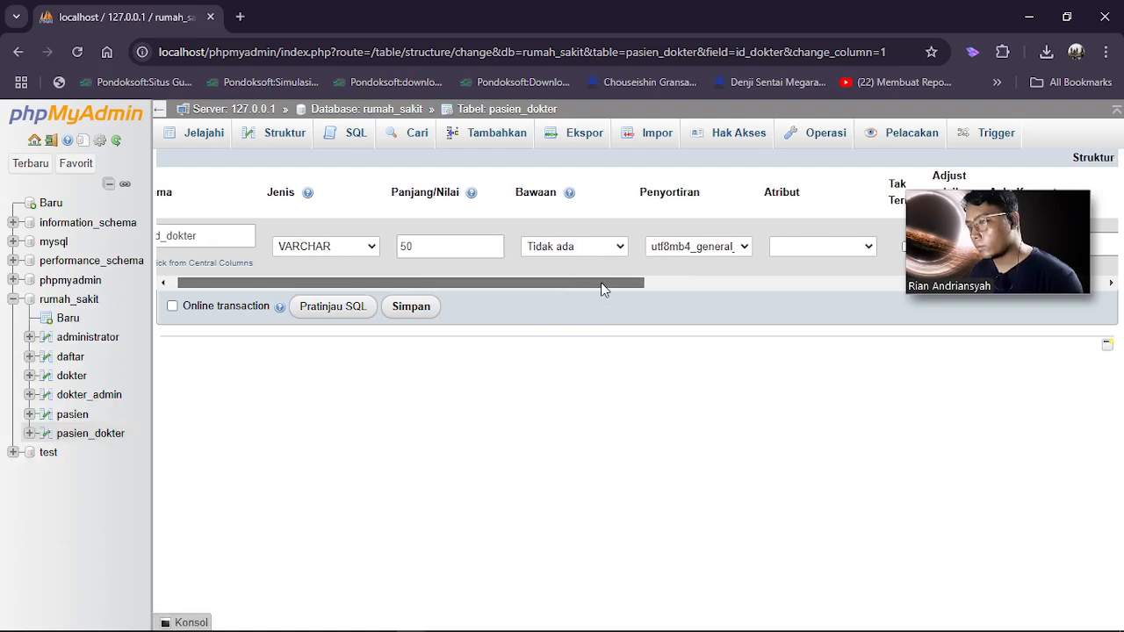
{"action": "left_click", "coordinate": [593, 252]}
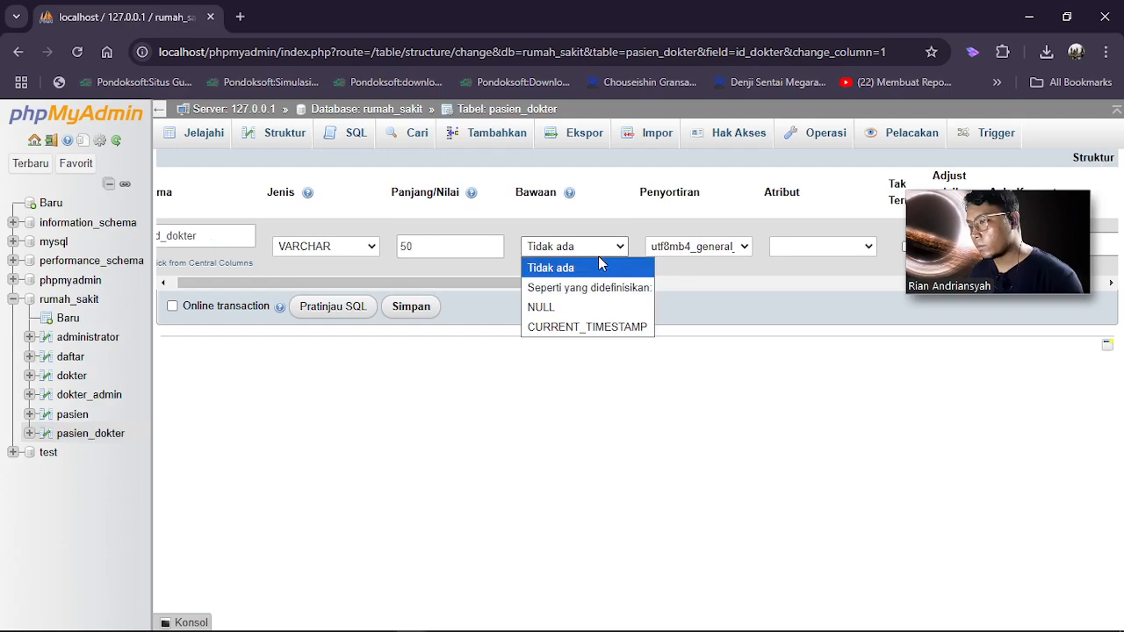
{"action": "left_click", "coordinate": [599, 266]}
{"action": "left_click_drag", "start_coordinate": [612, 284], "coordinate": [694, 268]}
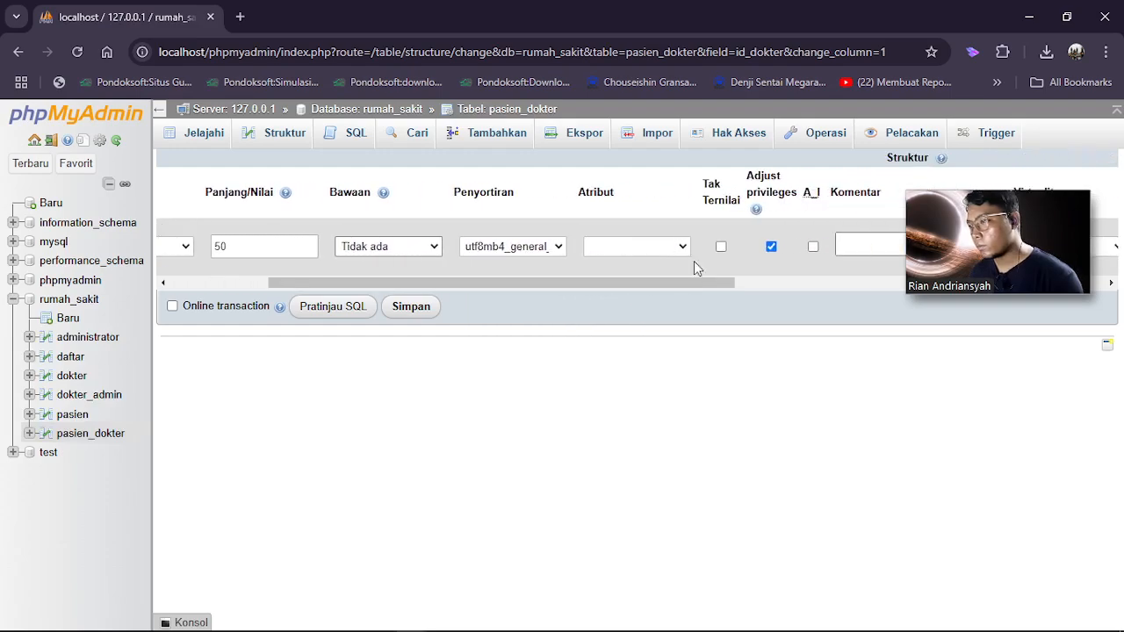
{"action": "left_click", "coordinate": [682, 249]}
{"action": "left_click", "coordinate": [679, 258]}
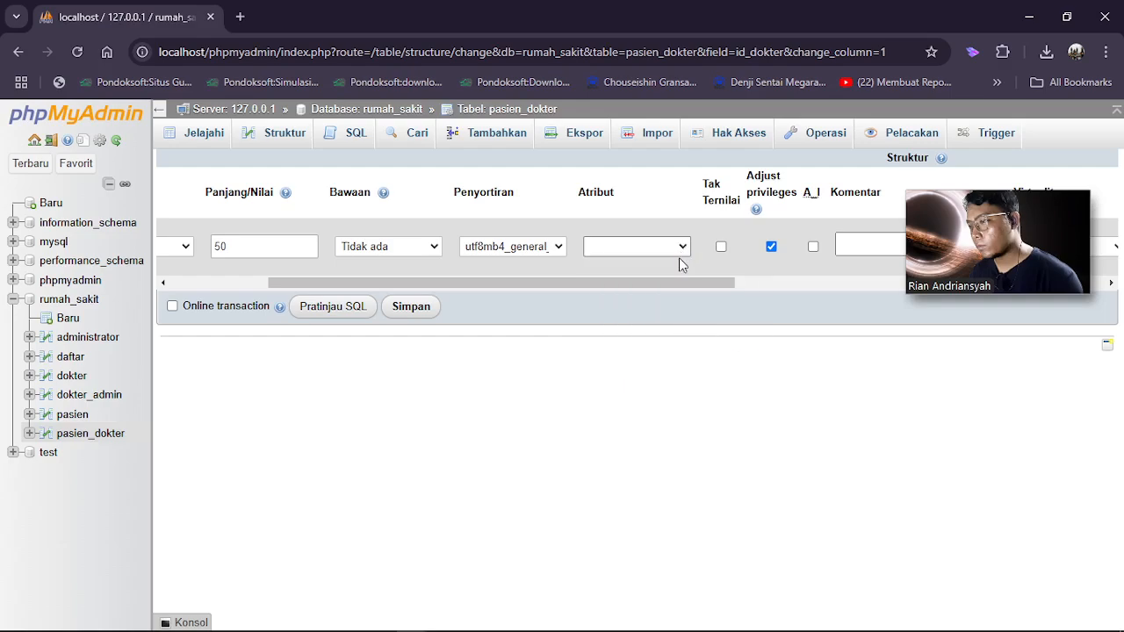
{"action": "left_click_drag", "start_coordinate": [675, 284], "coordinate": [961, 287]}
{"action": "left_click_drag", "start_coordinate": [1031, 285], "coordinate": [1035, 400]}
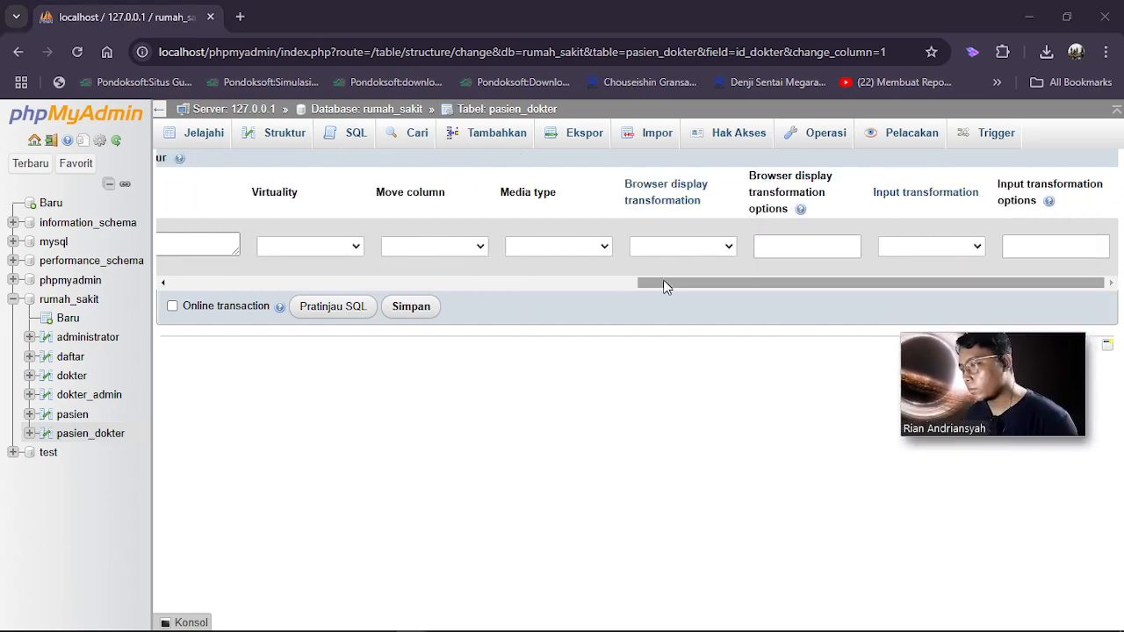
{"action": "left_click_drag", "start_coordinate": [665, 283], "coordinate": [129, 305]}
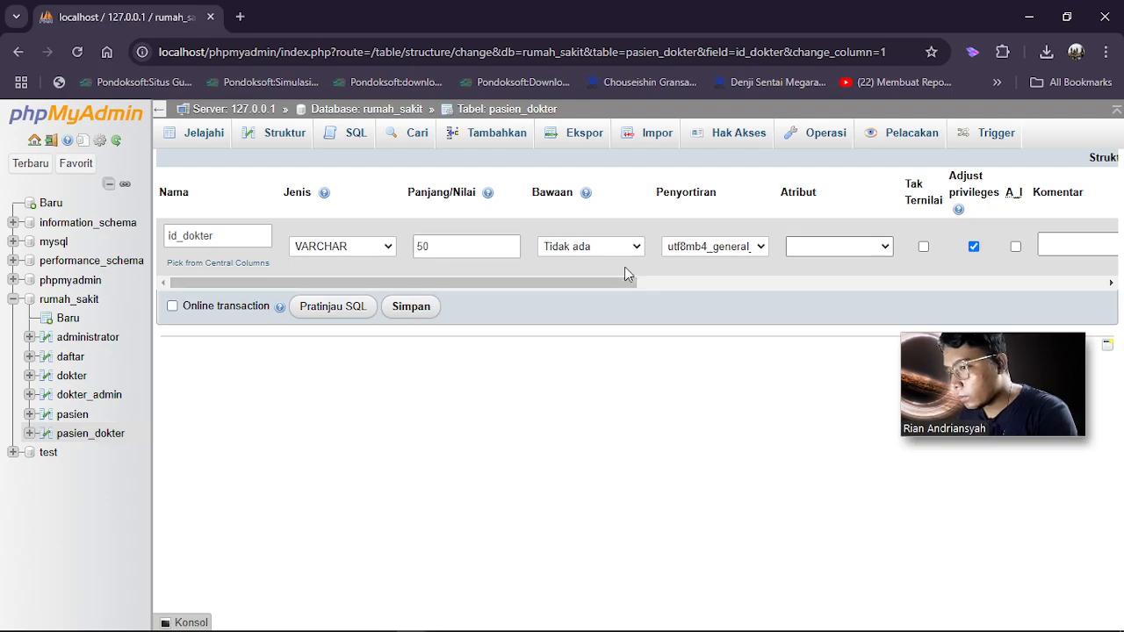
Examine the collation, default, attribute, move-column and media type options available for the id_dokter column
{"action": "left_click", "coordinate": [725, 247]}
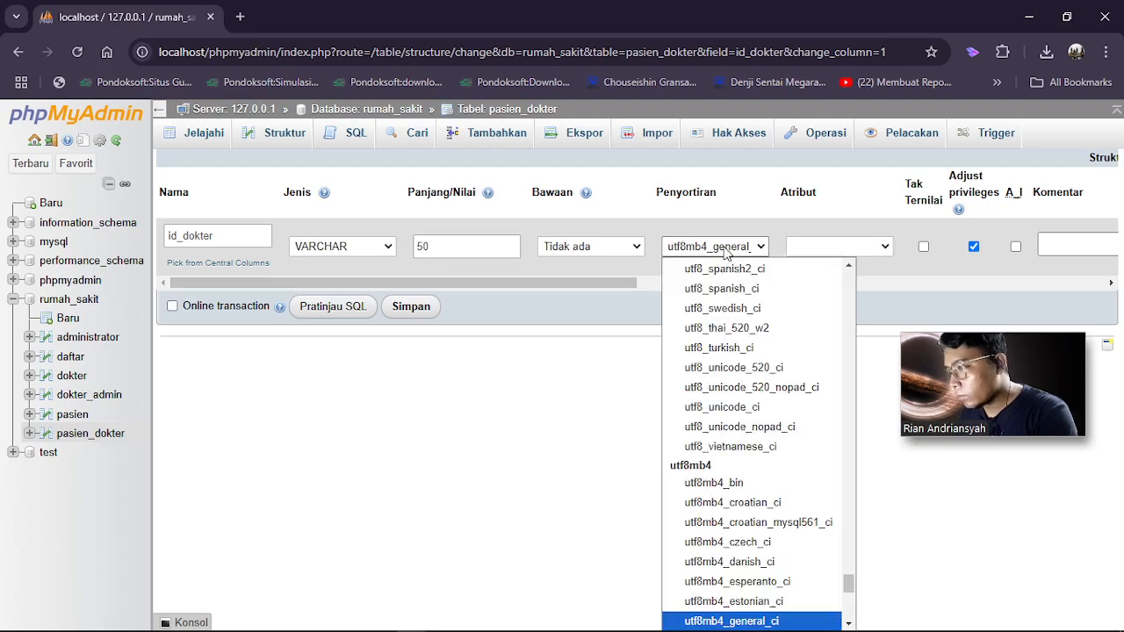
{"action": "left_click", "coordinate": [725, 249]}
{"action": "left_click", "coordinate": [634, 250]}
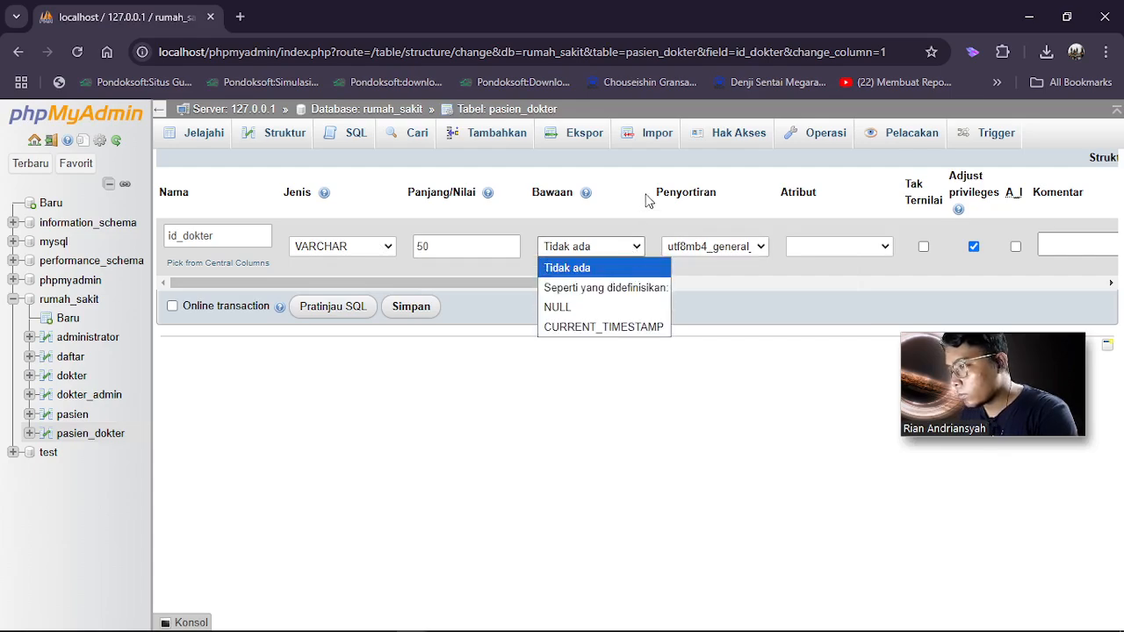
{"action": "left_click", "coordinate": [648, 197]}
{"action": "left_click", "coordinate": [885, 247]}
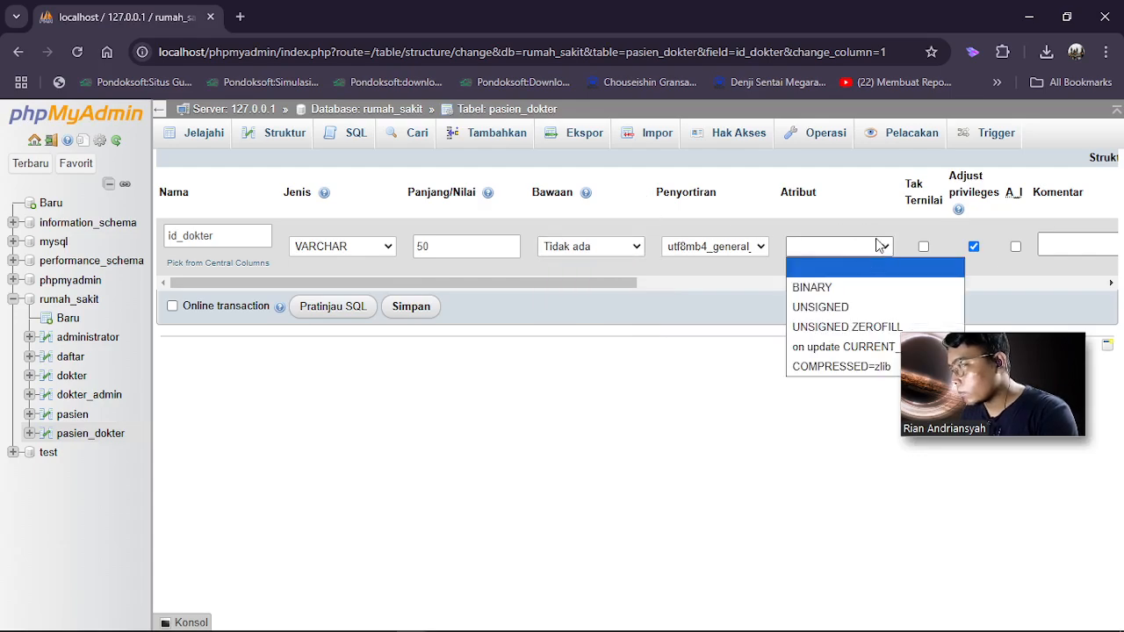
{"action": "left_click", "coordinate": [881, 245]}
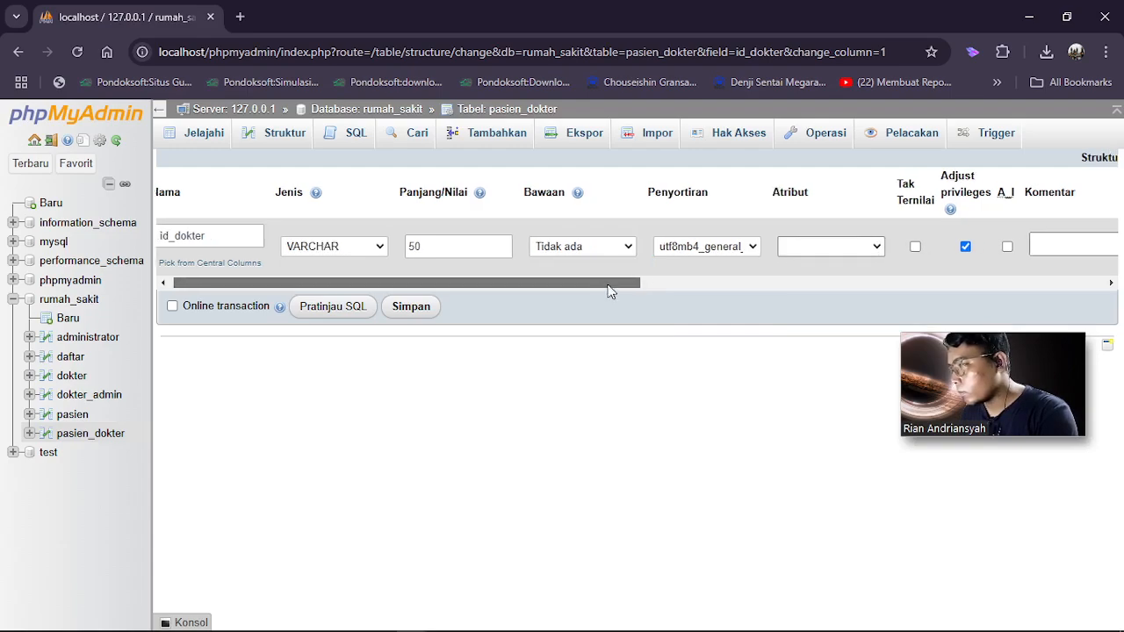
{"action": "left_click_drag", "start_coordinate": [606, 283], "coordinate": [858, 270]}
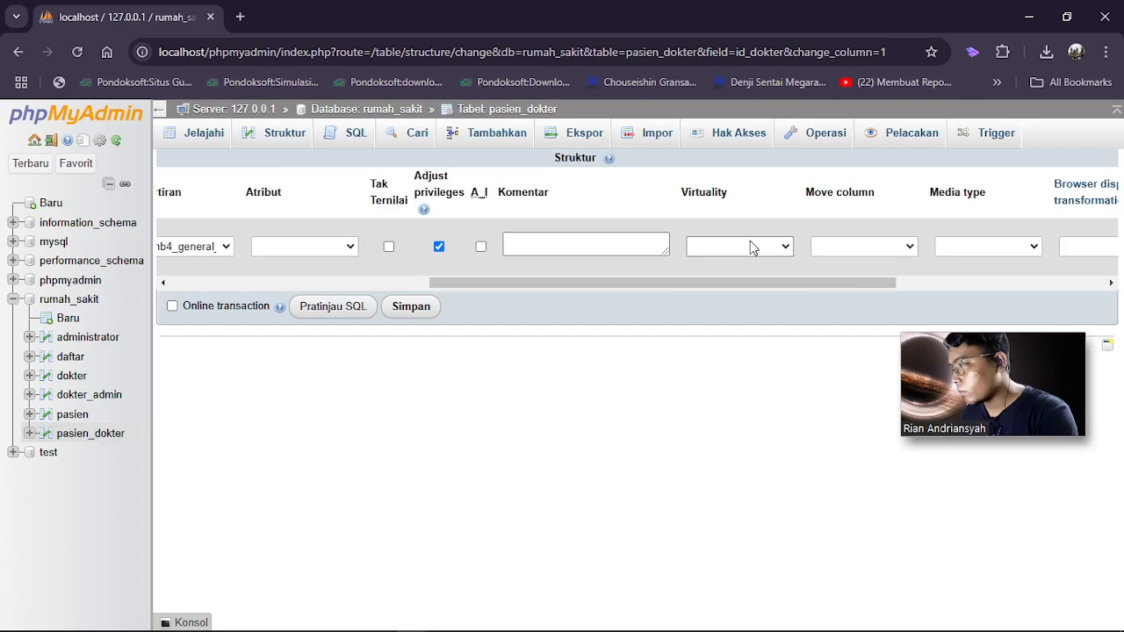
{"action": "left_click", "coordinate": [641, 247]}
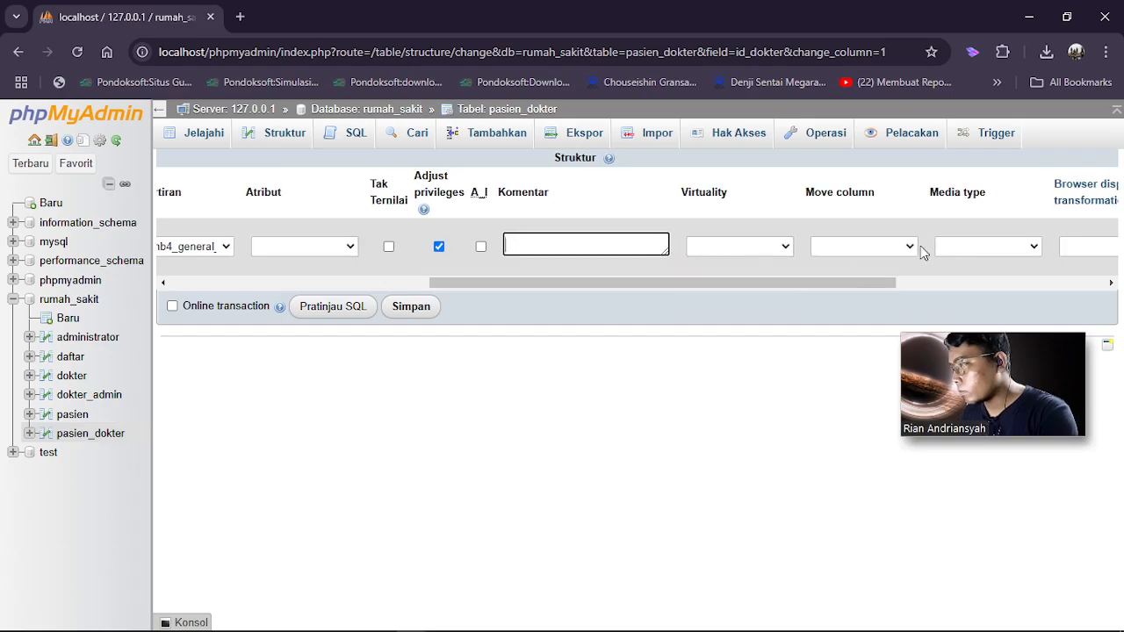
{"action": "left_click", "coordinate": [912, 249]}
{"action": "left_click", "coordinate": [911, 248]}
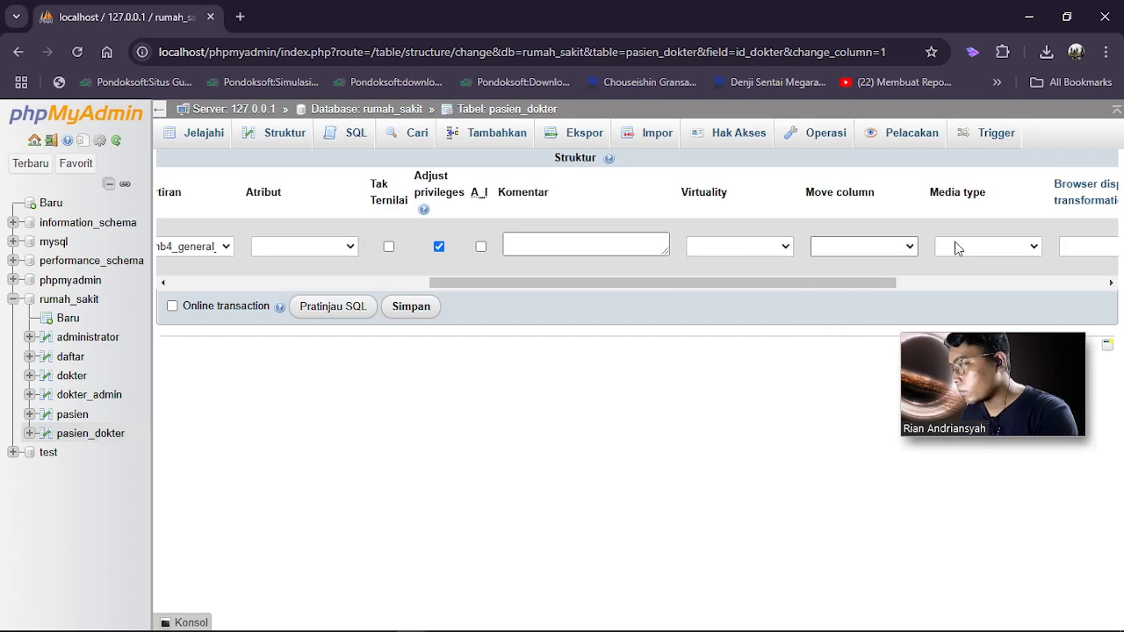
{"action": "left_click", "coordinate": [903, 250]}
{"action": "left_click", "coordinate": [902, 250]}
{"action": "left_click", "coordinate": [1004, 249]}
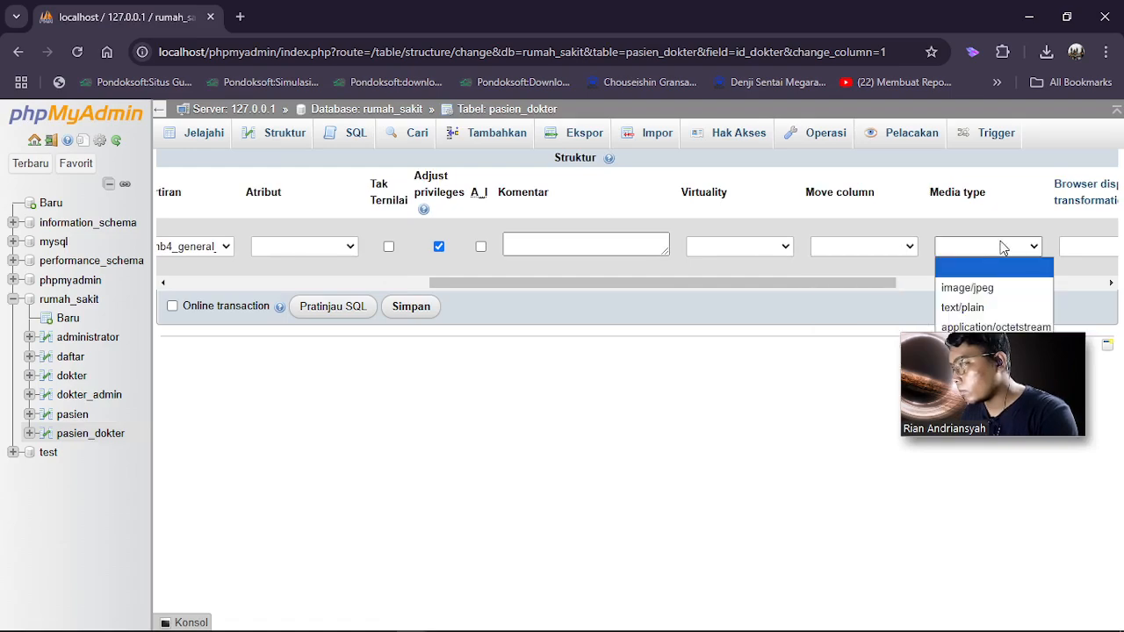
{"action": "left_click", "coordinate": [948, 254]}
{"action": "left_click_drag", "start_coordinate": [866, 280], "coordinate": [1079, 279]}
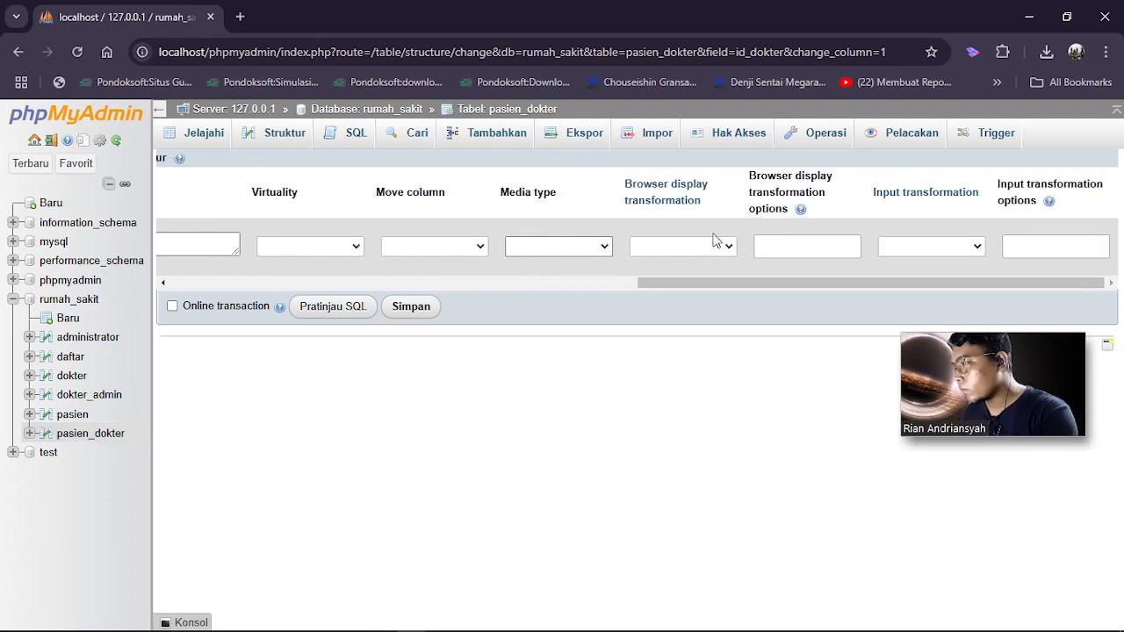
Examine the pasien_dokter table's SQL query, row insertion, table operations, tracking and browse pages
{"action": "left_click", "coordinate": [351, 133]}
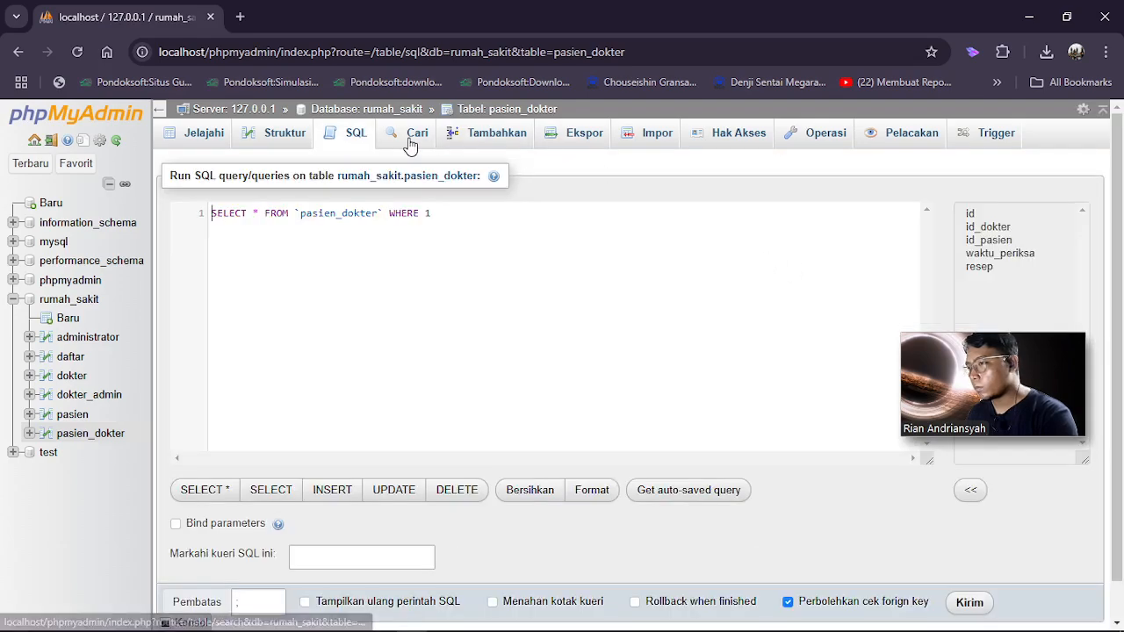
{"action": "left_click", "coordinate": [515, 140]}
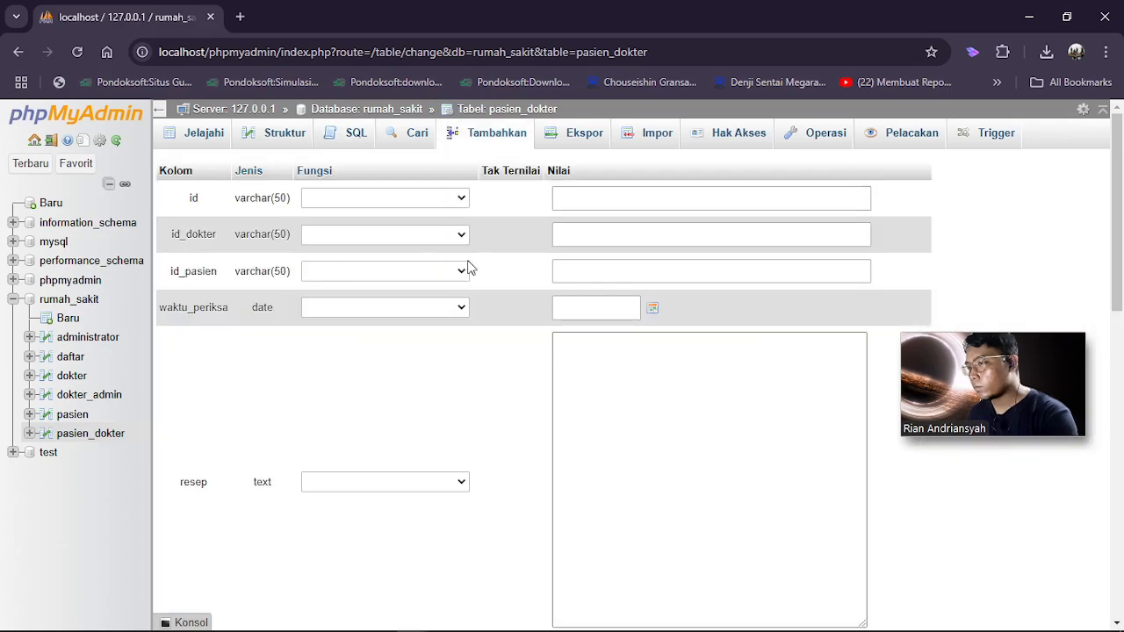
{"action": "left_click", "coordinate": [823, 141]}
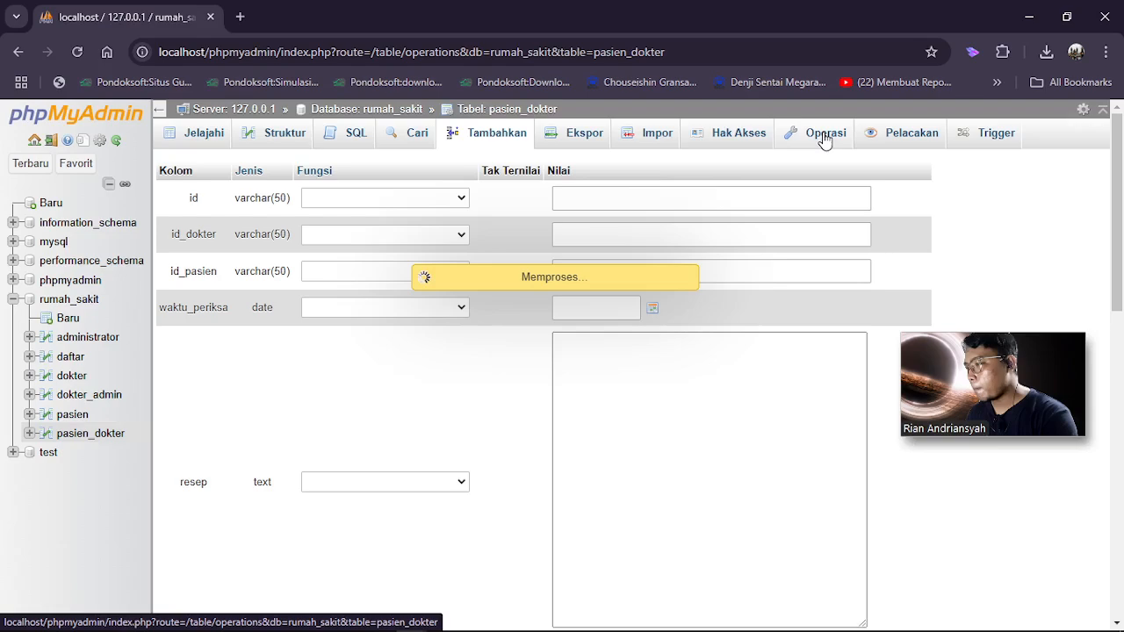
{"action": "scroll", "coordinate": [576, 334], "scroll_direction": "down", "scroll_amount": 4}
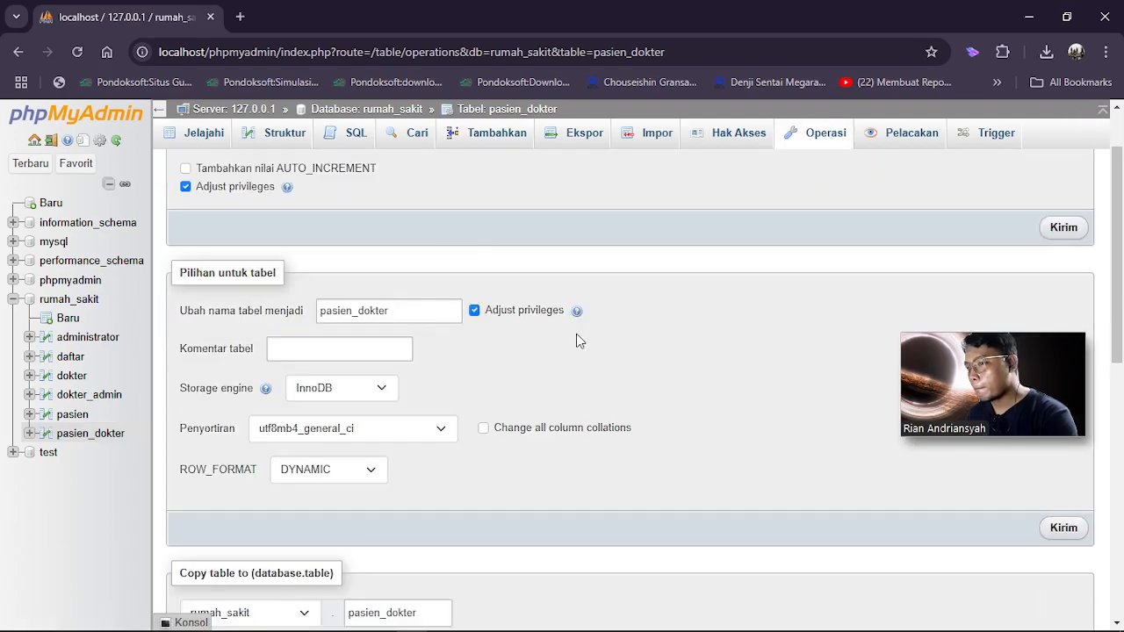
{"action": "scroll", "coordinate": [576, 332], "scroll_direction": "down", "scroll_amount": 5}
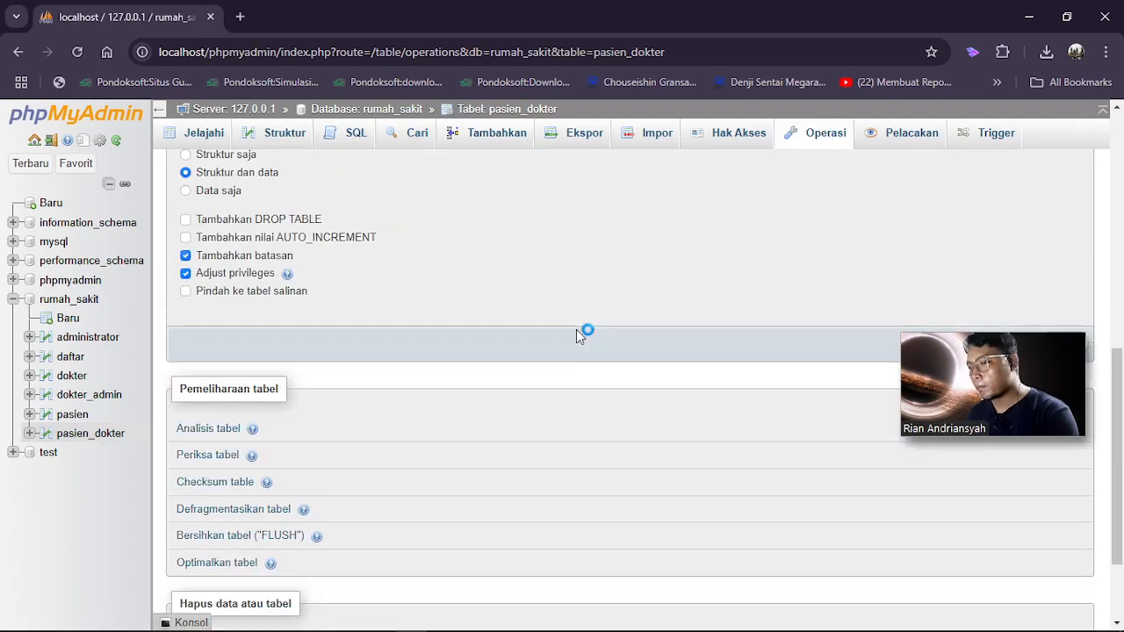
{"action": "scroll", "coordinate": [576, 325], "scroll_direction": "up", "scroll_amount": 2}
{"action": "scroll", "coordinate": [577, 330], "scroll_direction": "up", "scroll_amount": 5}
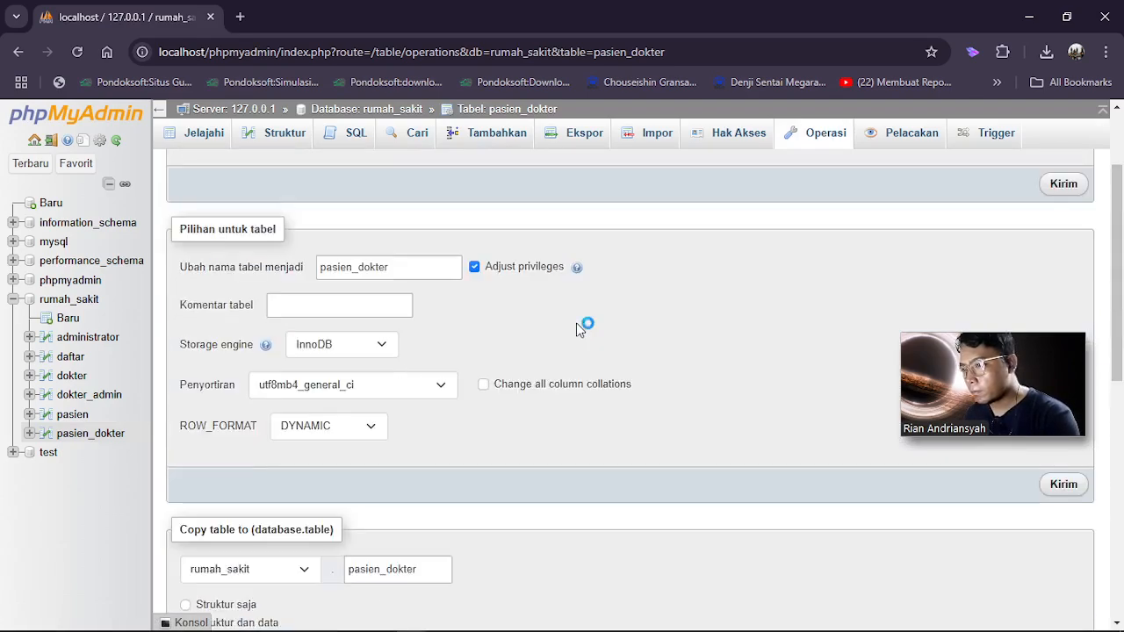
{"action": "scroll", "coordinate": [579, 329], "scroll_direction": "up", "scroll_amount": 2}
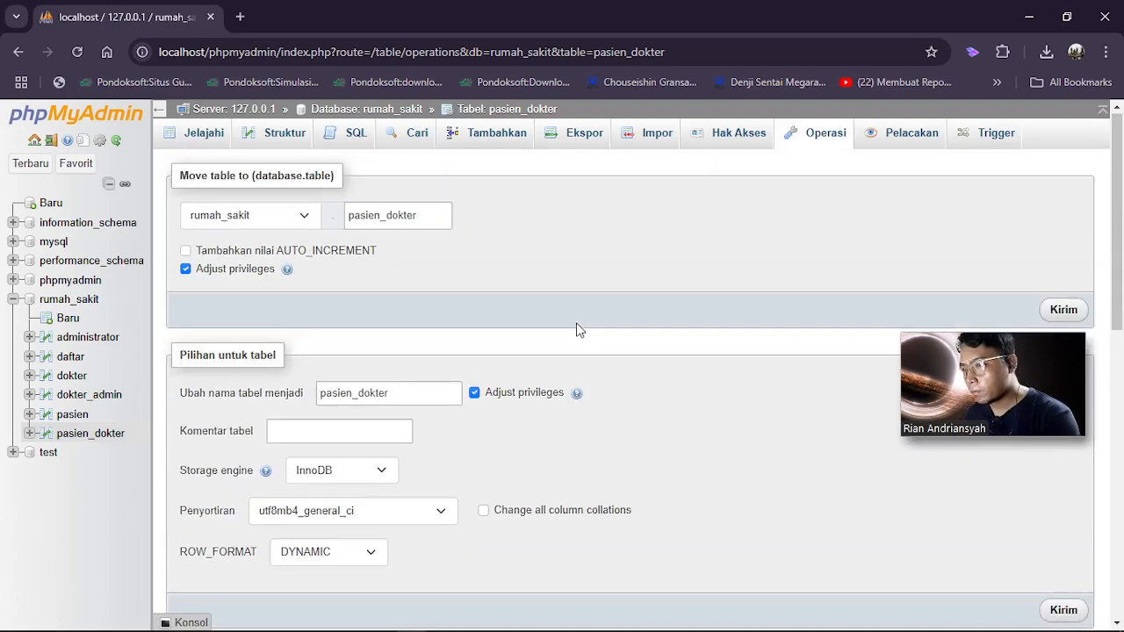
{"action": "left_click", "coordinate": [917, 132]}
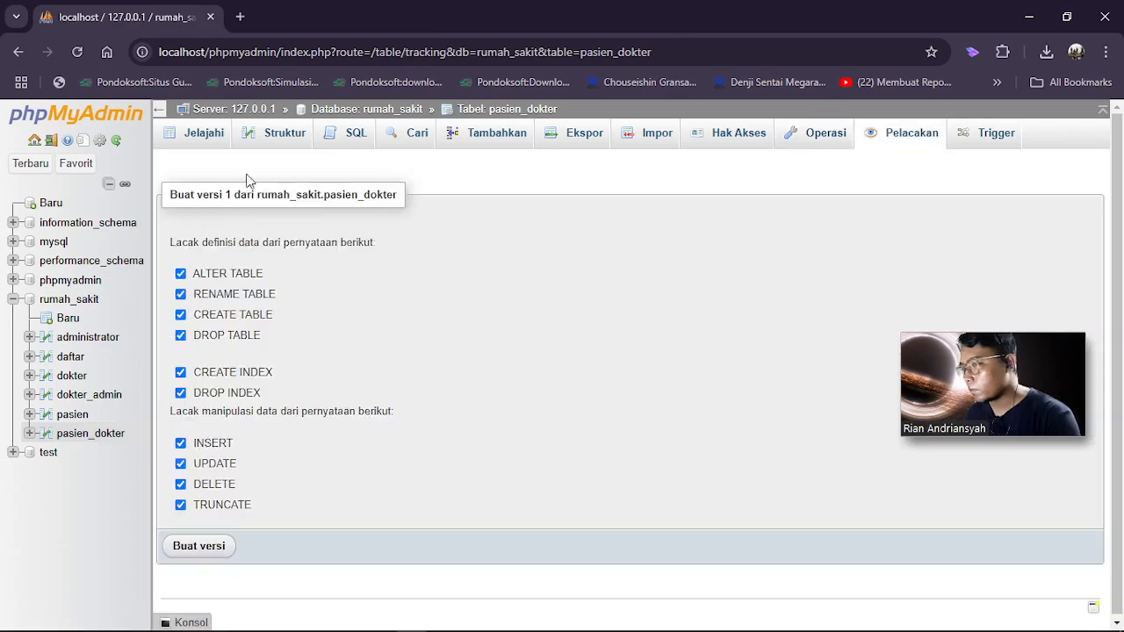
{"action": "left_click", "coordinate": [202, 138]}
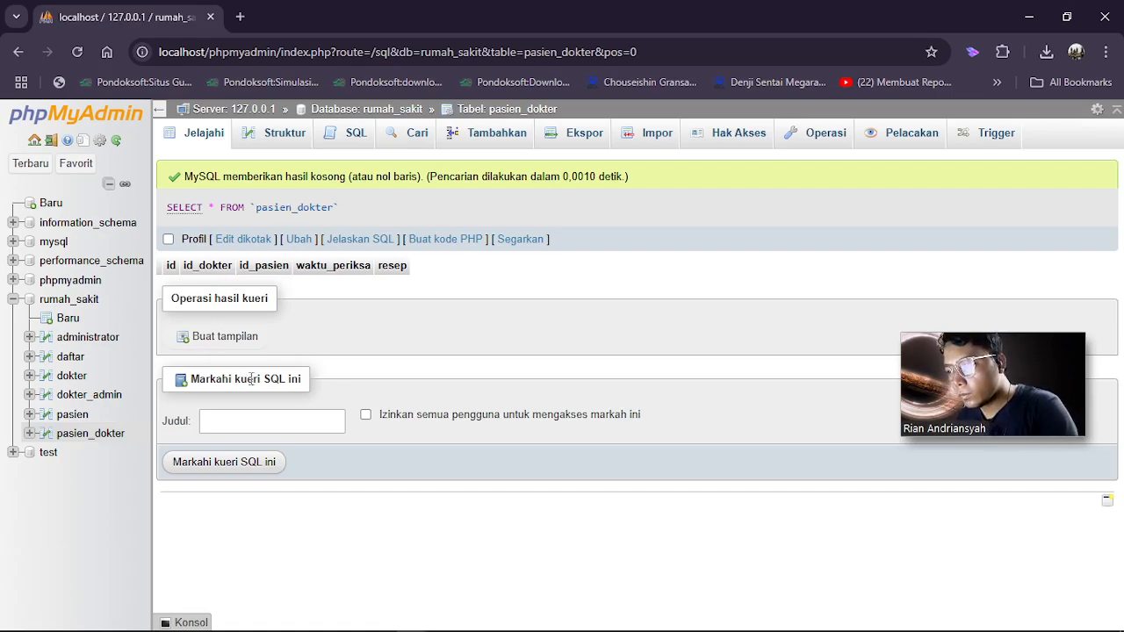
Add an index on the id_dokter column in the structure of the pasien_dokter table
{"action": "left_click", "coordinate": [70, 302]}
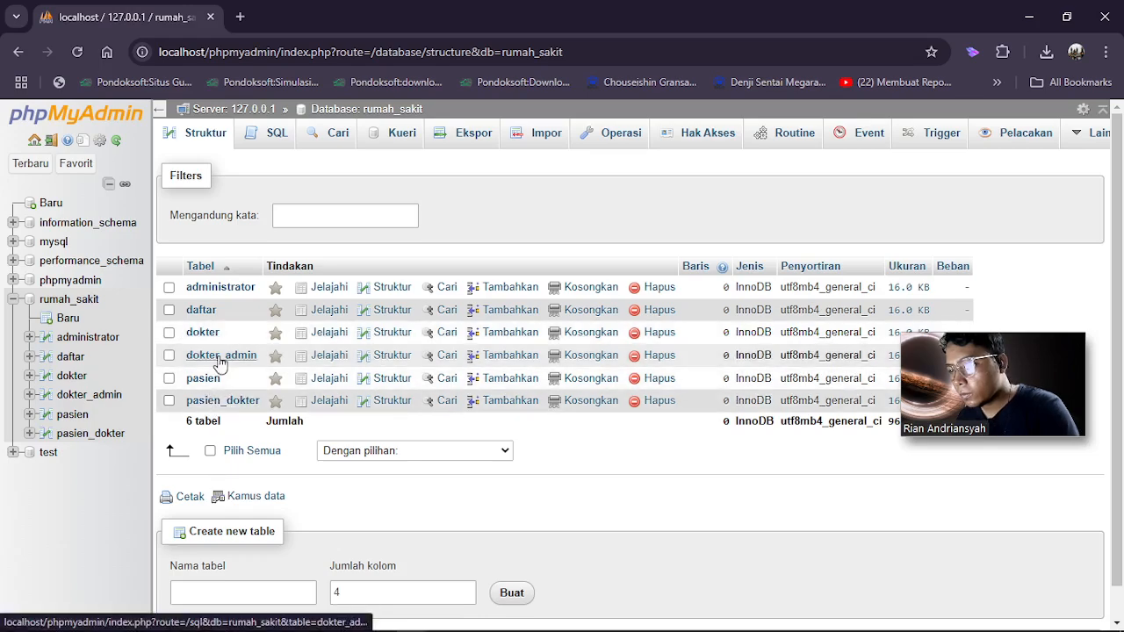
{"action": "left_click", "coordinate": [228, 404]}
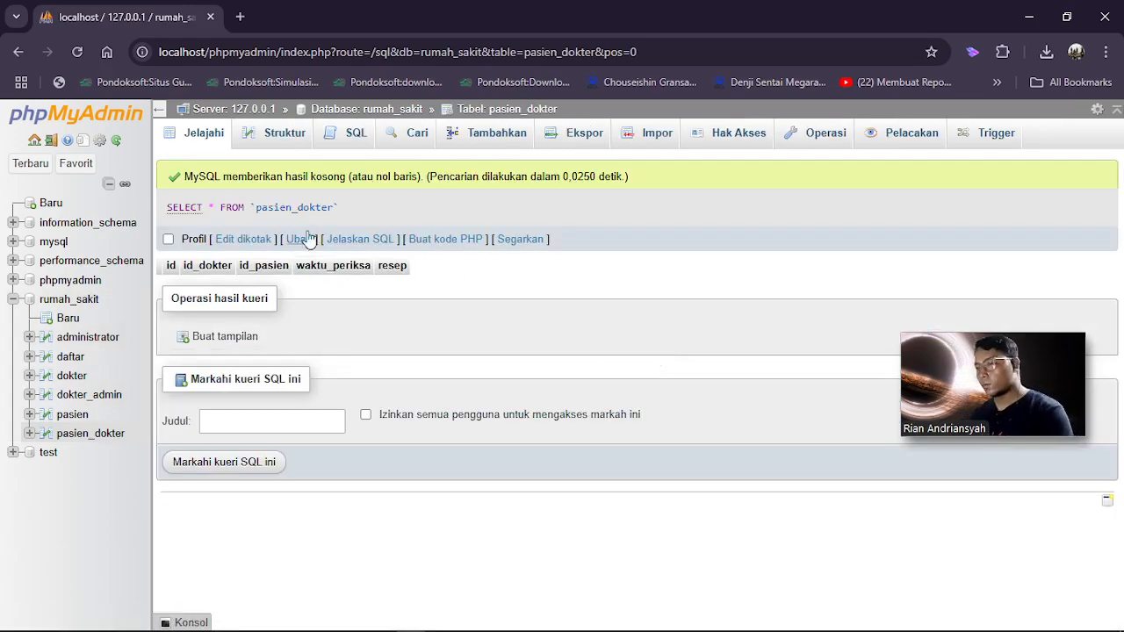
{"action": "left_click", "coordinate": [303, 142]}
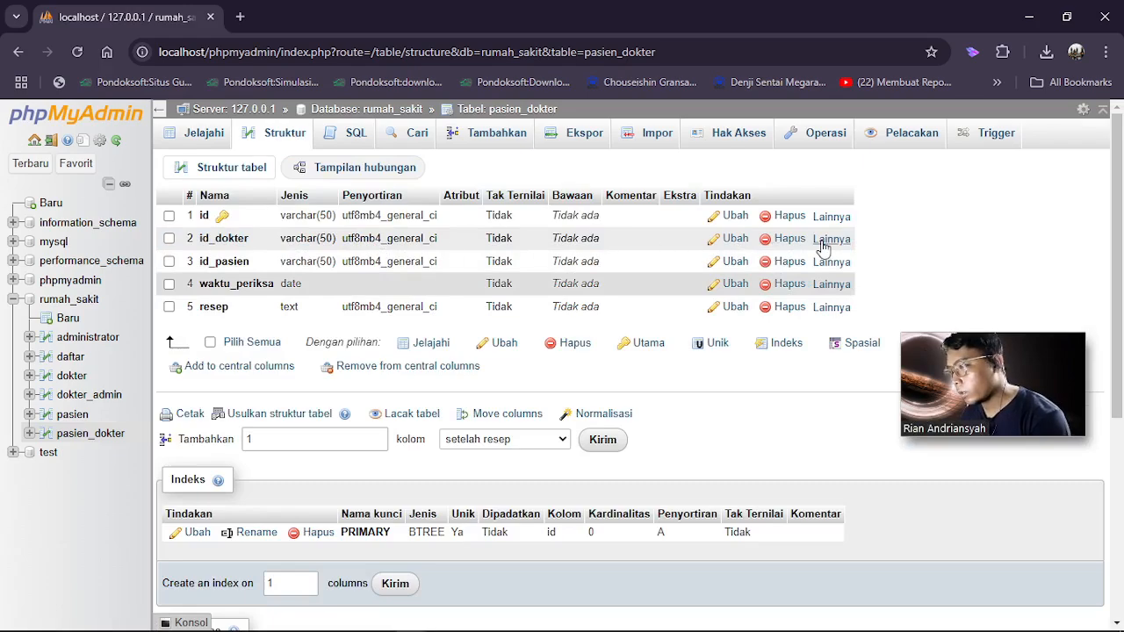
{"action": "left_click", "coordinate": [823, 249]}
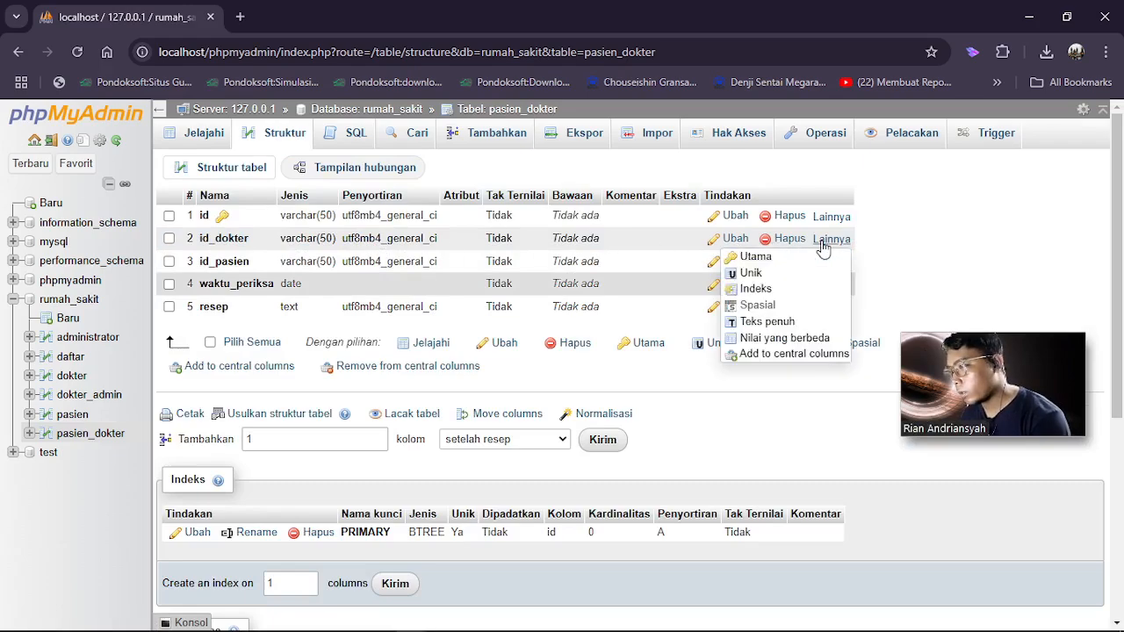
{"action": "left_click", "coordinate": [785, 290]}
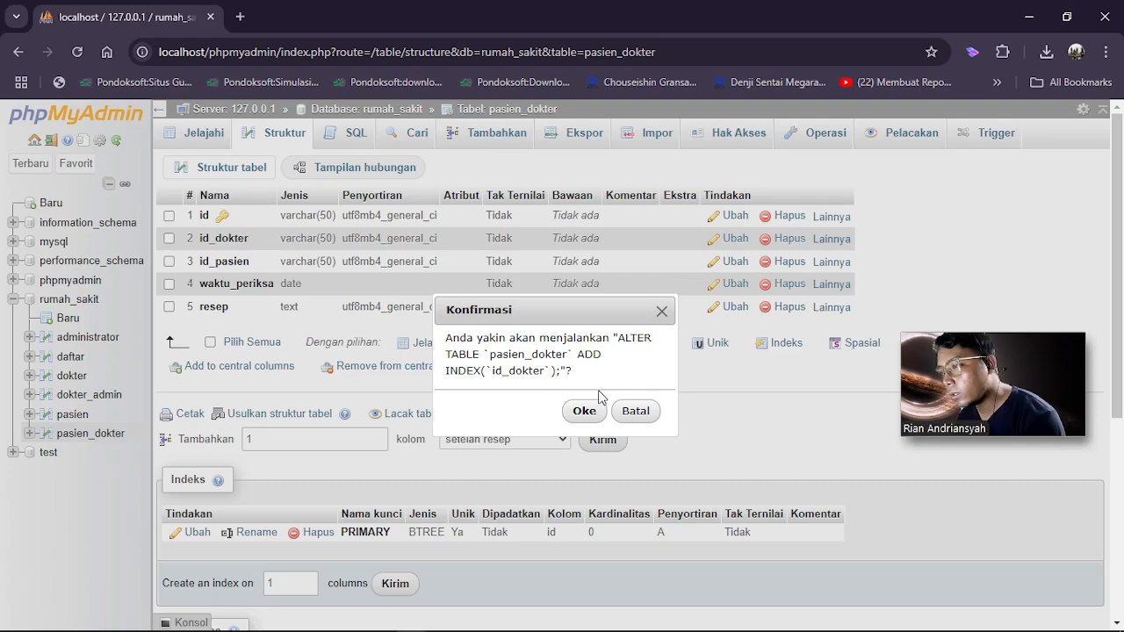
{"action": "left_click", "coordinate": [587, 412]}
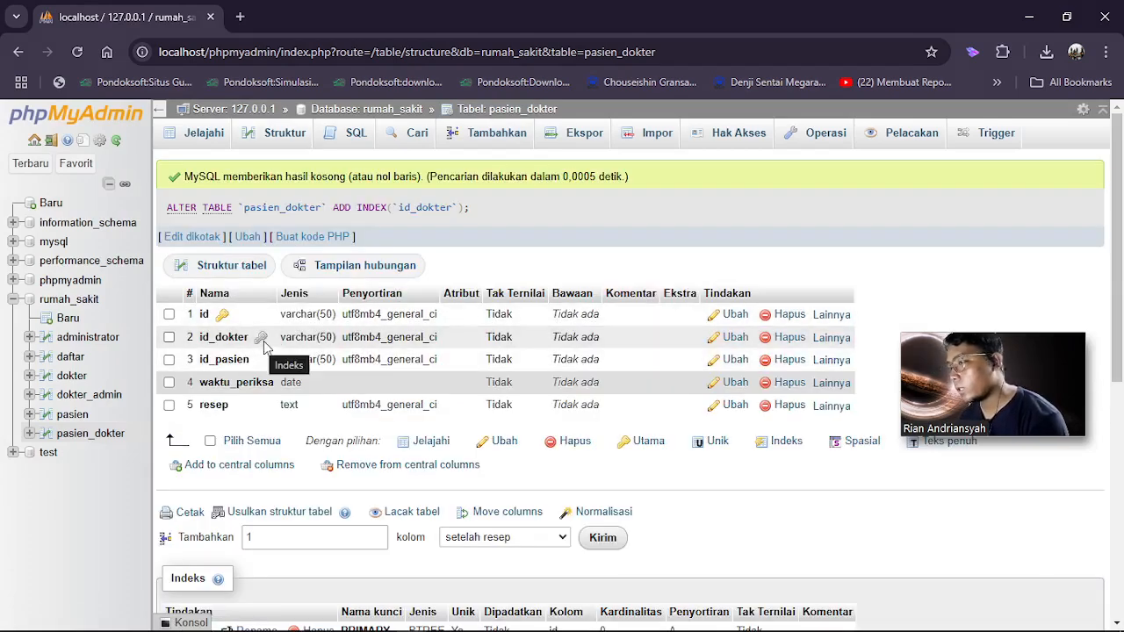
Add an index on the id_pasien column of the pasien_dokter table
{"action": "left_click", "coordinate": [826, 367]}
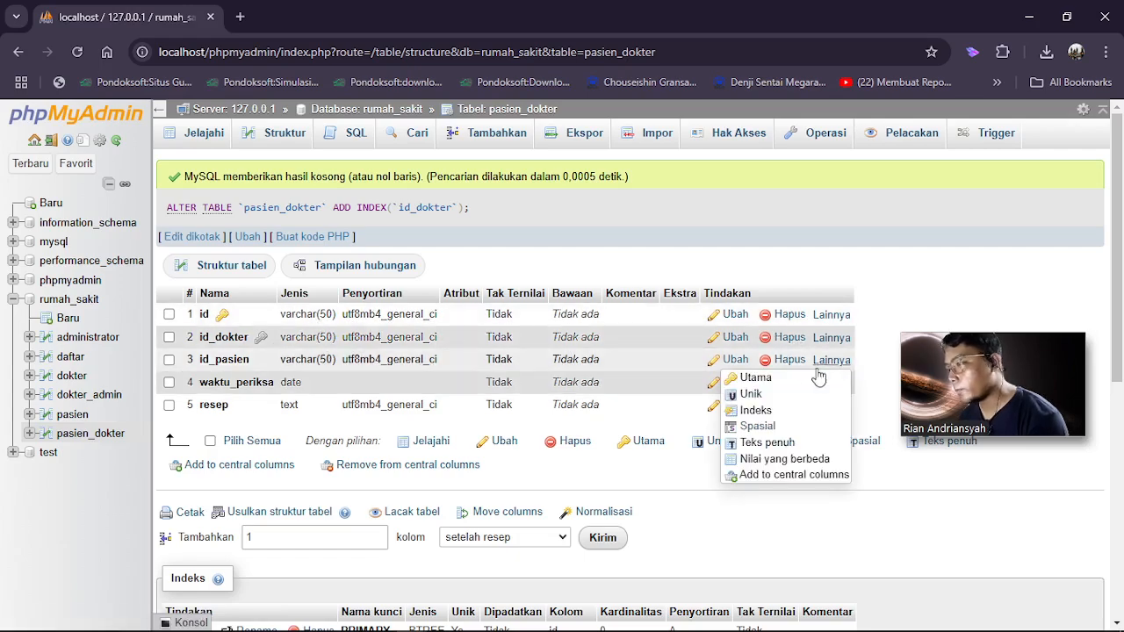
{"action": "left_click", "coordinate": [774, 416]}
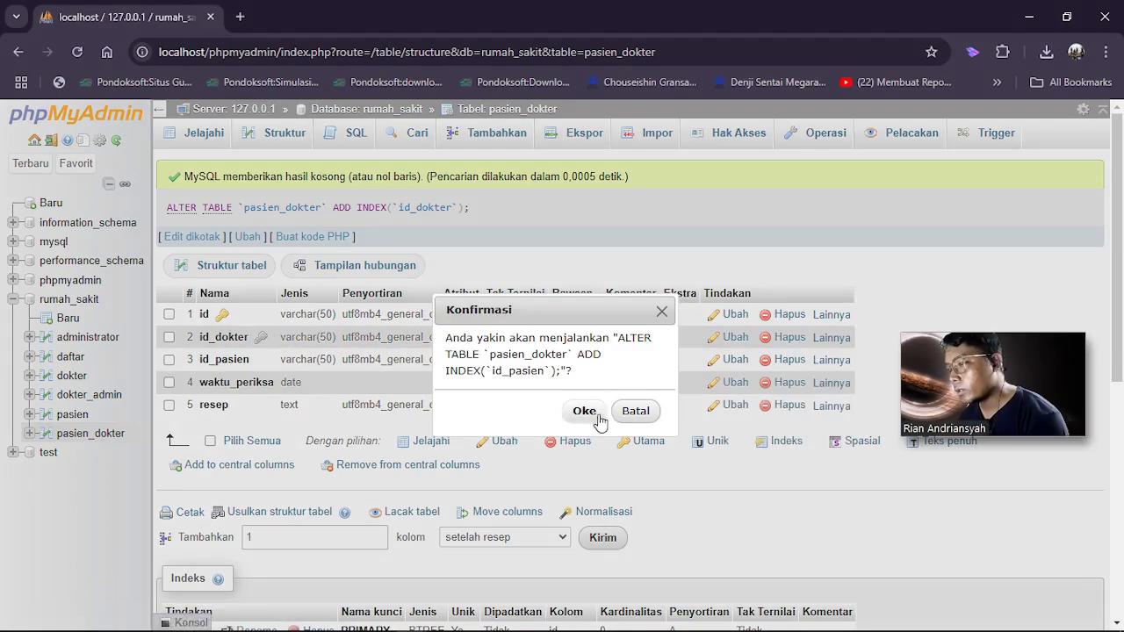
{"action": "left_click", "coordinate": [588, 411]}
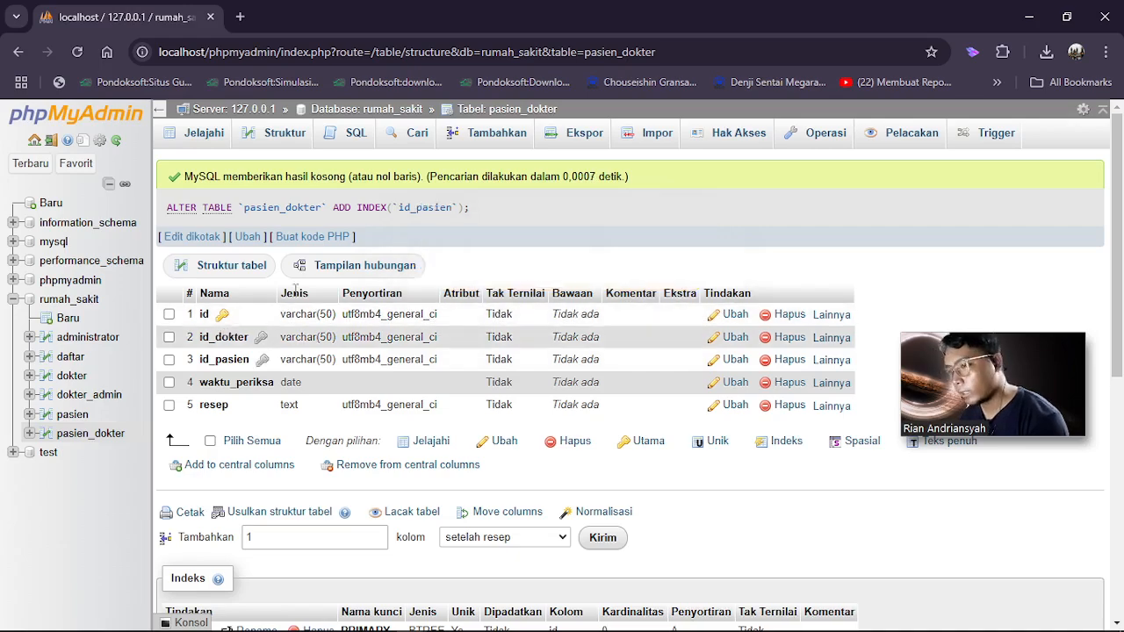
Check the administrator table's structure and add indexes on the id_admin and id_pasien columns of the daftar table
{"action": "left_click", "coordinate": [83, 339]}
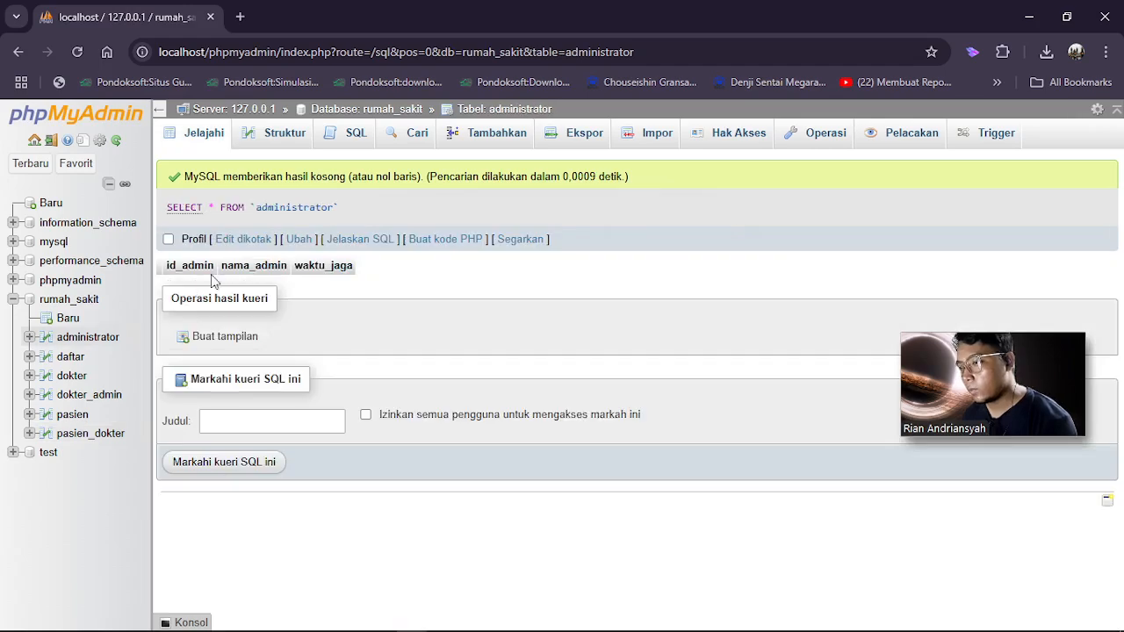
{"action": "left_click", "coordinate": [285, 137]}
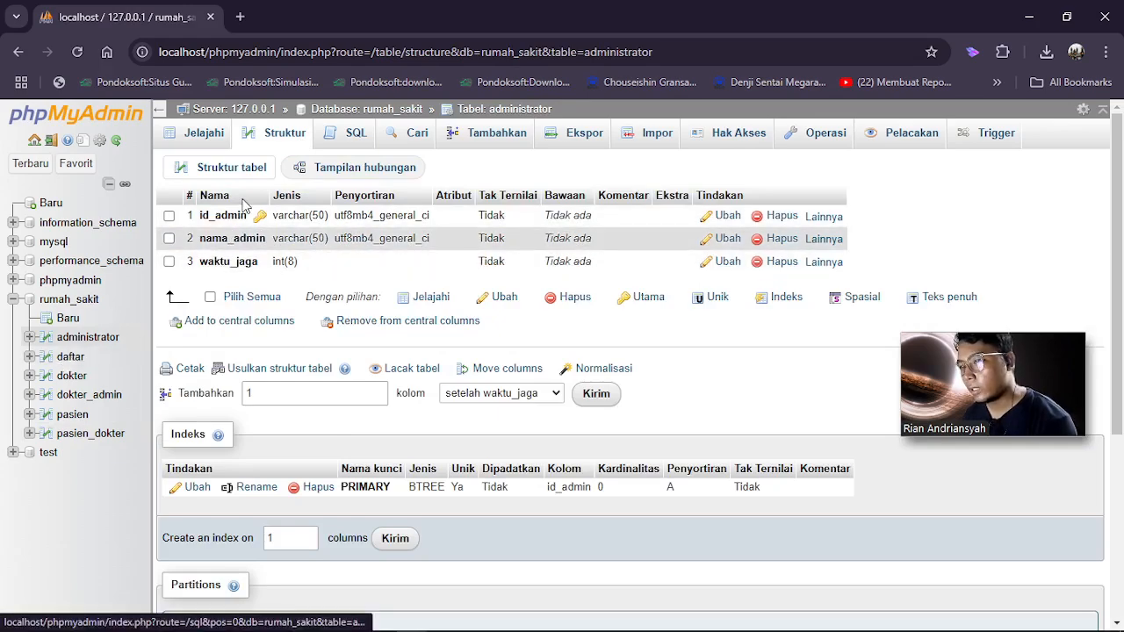
{"action": "left_click", "coordinate": [70, 358]}
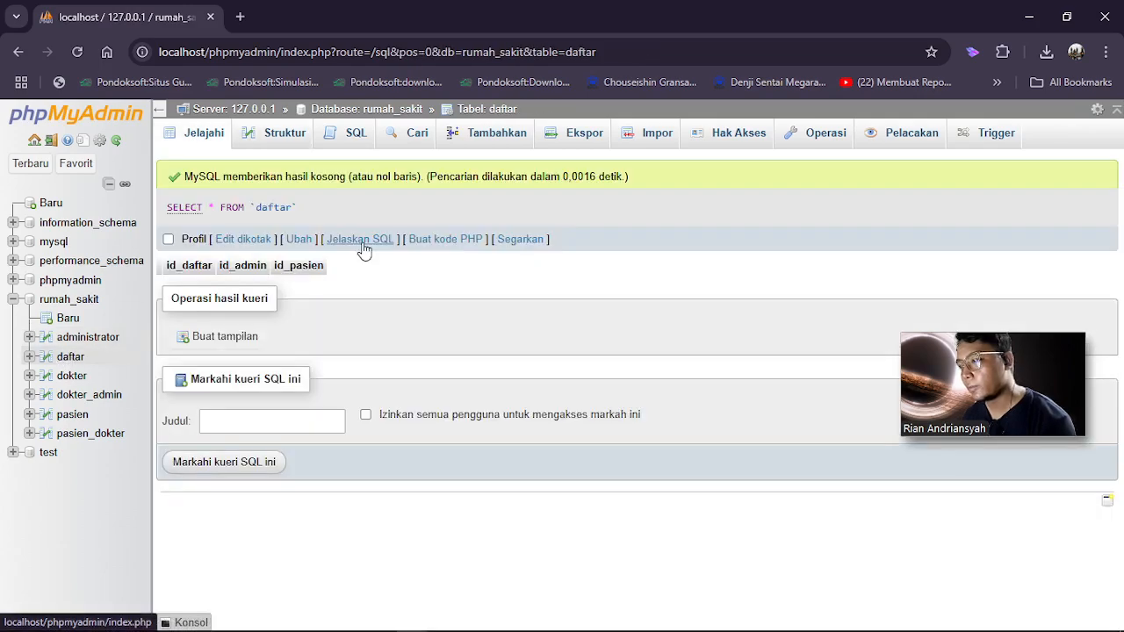
{"action": "left_click", "coordinate": [274, 143]}
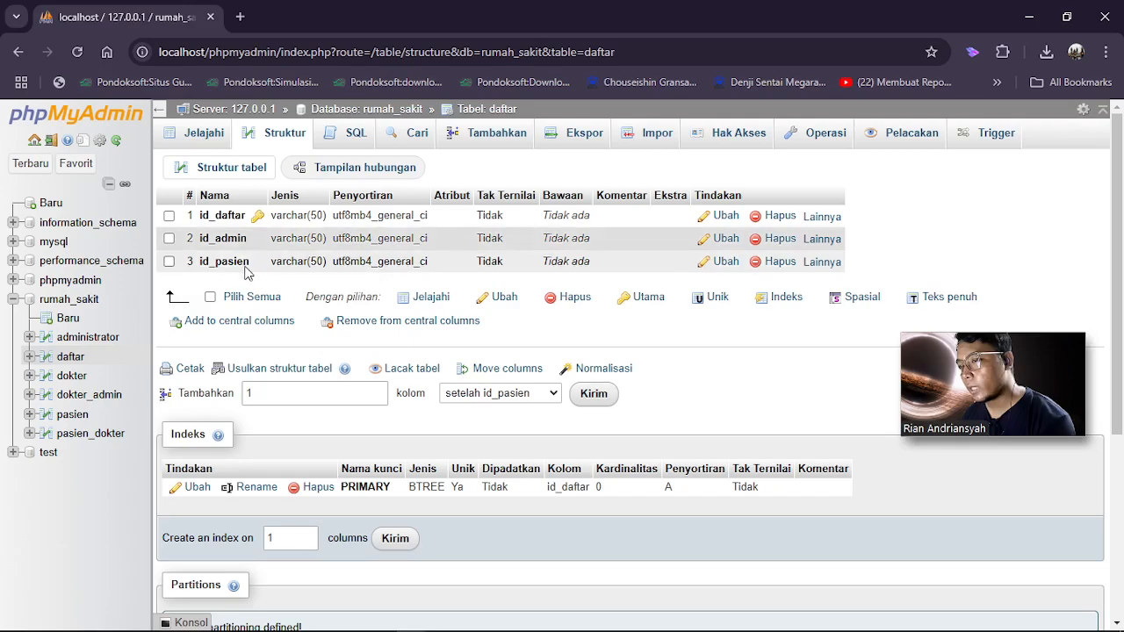
{"action": "left_click", "coordinate": [830, 244]}
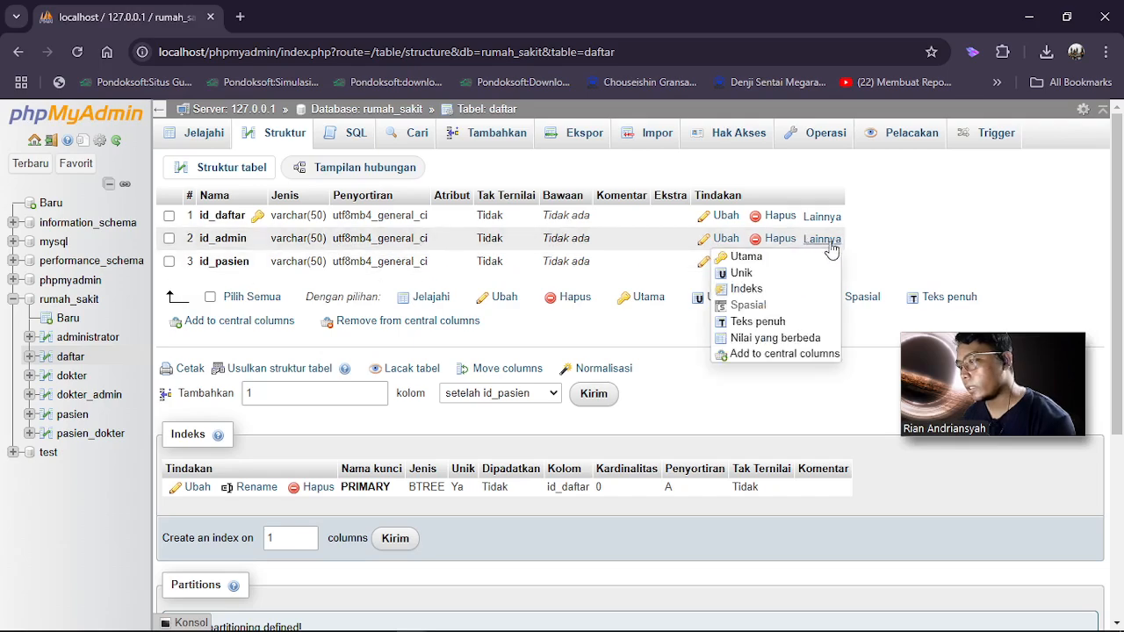
{"action": "left_click", "coordinate": [774, 290]}
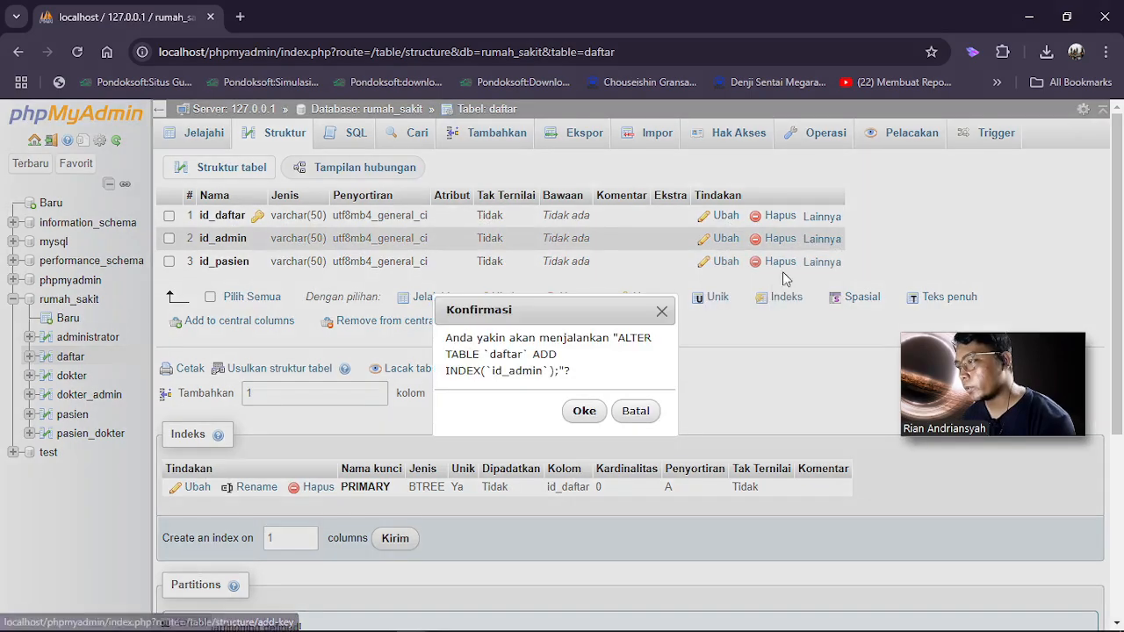
{"action": "left_click", "coordinate": [583, 411]}
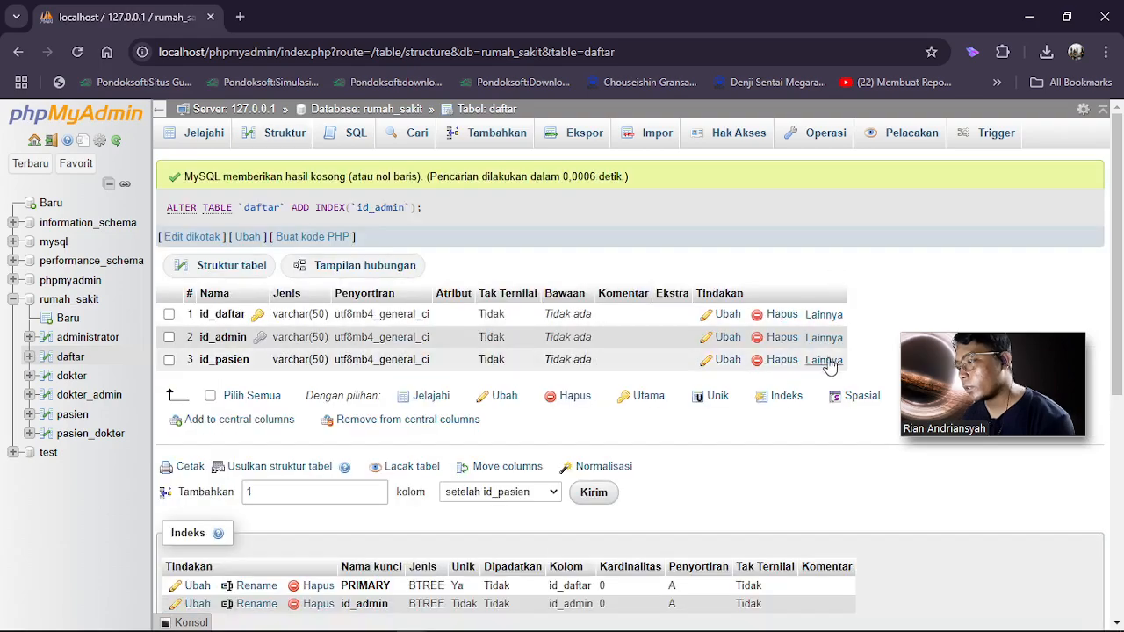
{"action": "mouse_move", "coordinate": [830, 366]}
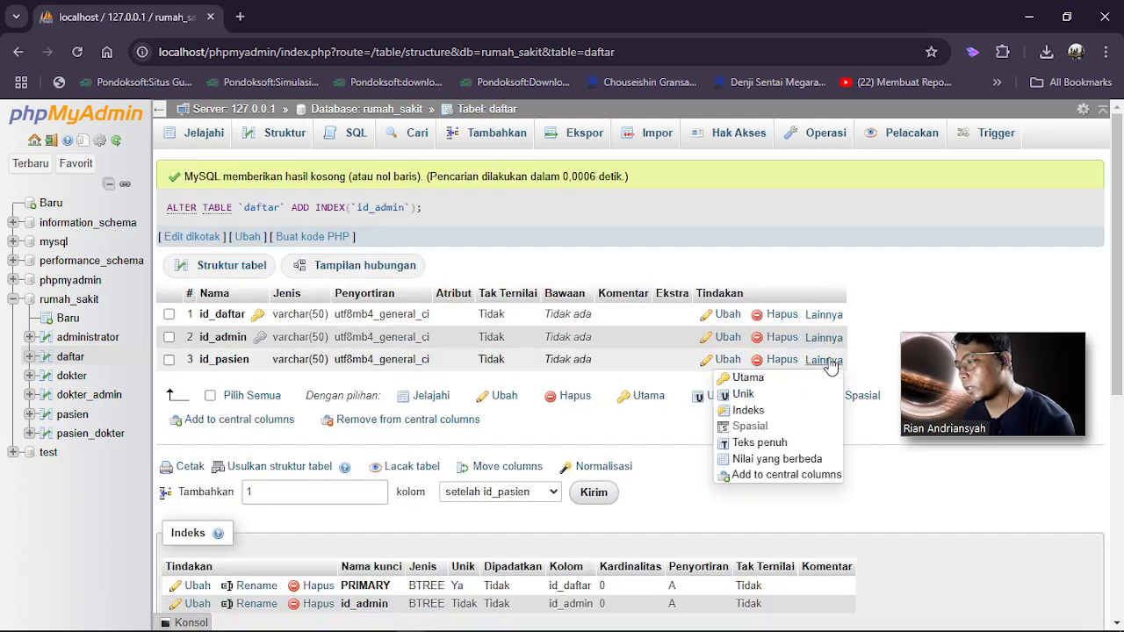
{"action": "left_click", "coordinate": [751, 410]}
{"action": "left_click", "coordinate": [579, 410]}
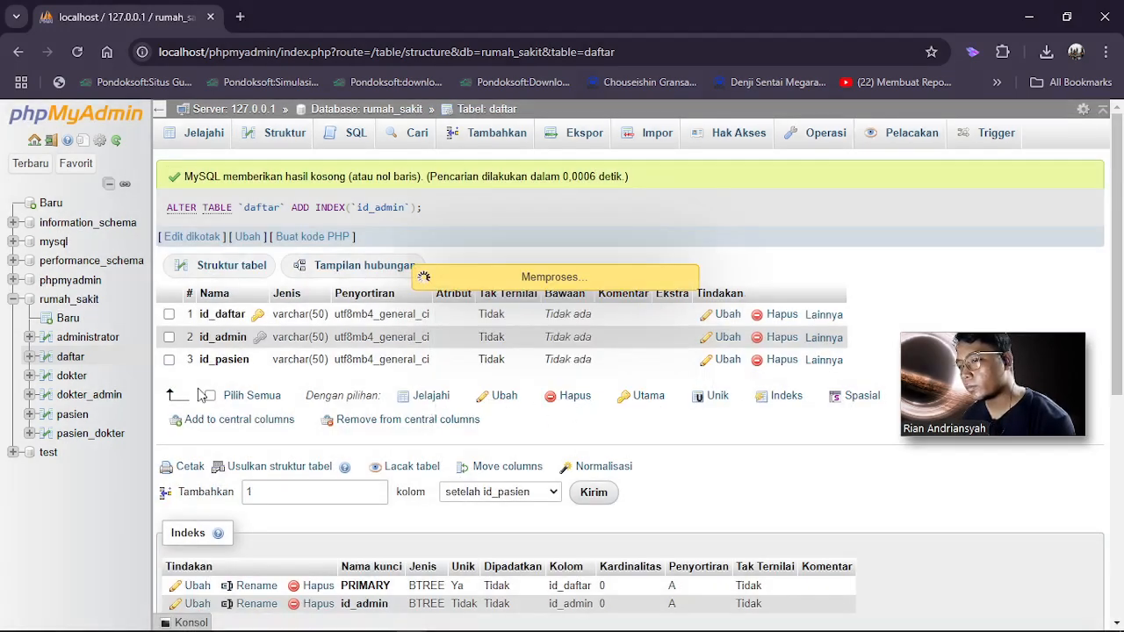
Check the dokter table's structure and add indexes on the id_dokter and id_admin columns of the dokter_admin table
{"action": "left_click", "coordinate": [73, 378]}
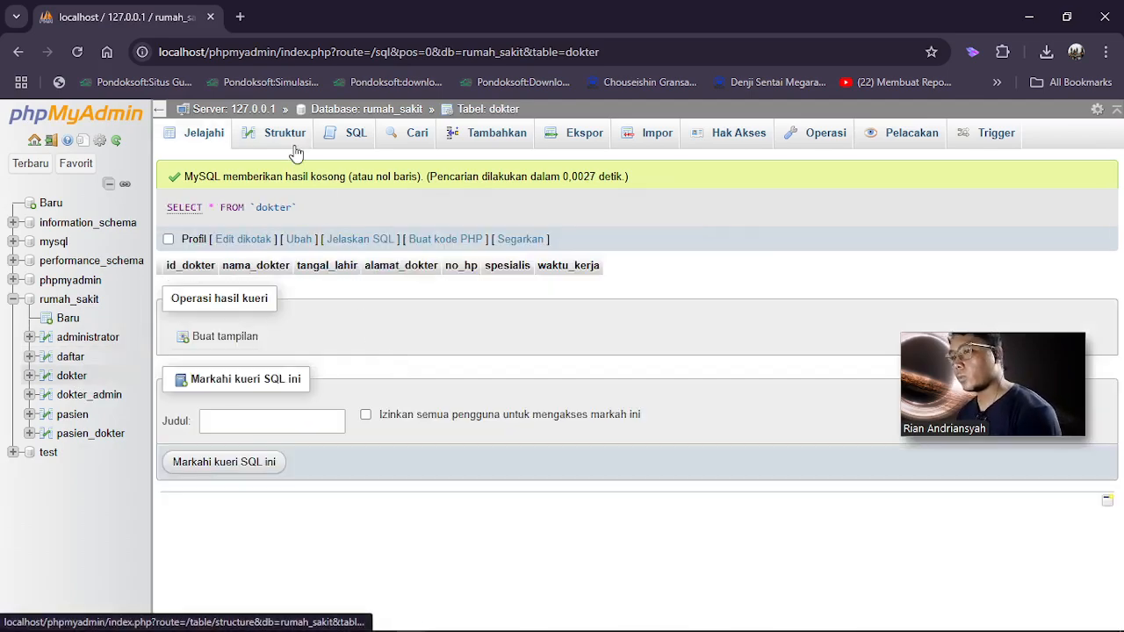
{"action": "left_click", "coordinate": [296, 153]}
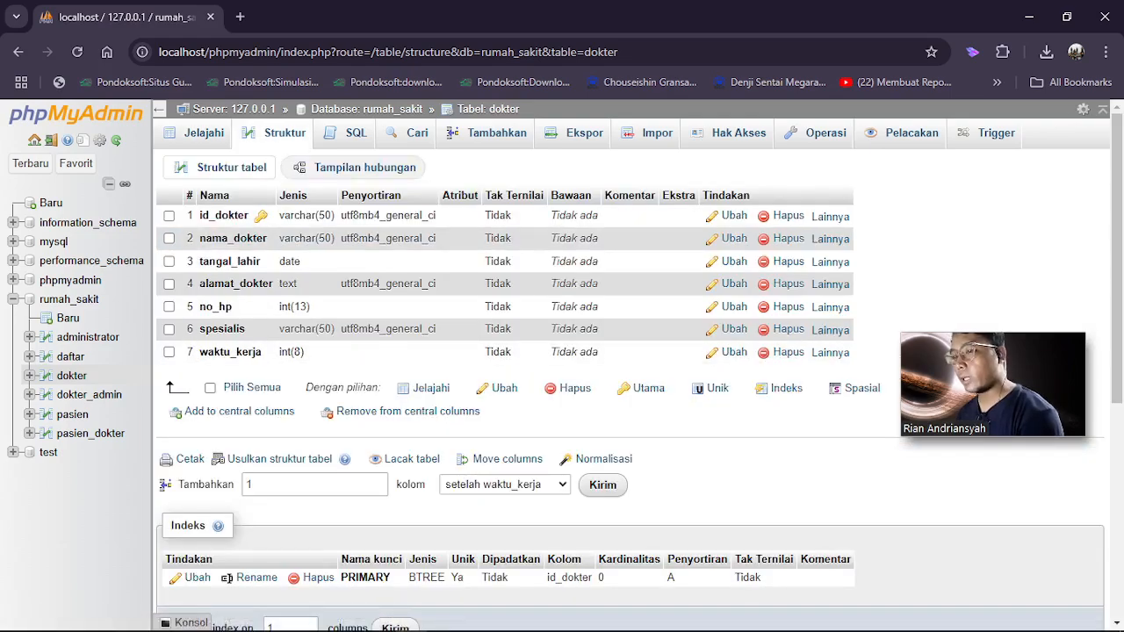
{"action": "left_click", "coordinate": [90, 397]}
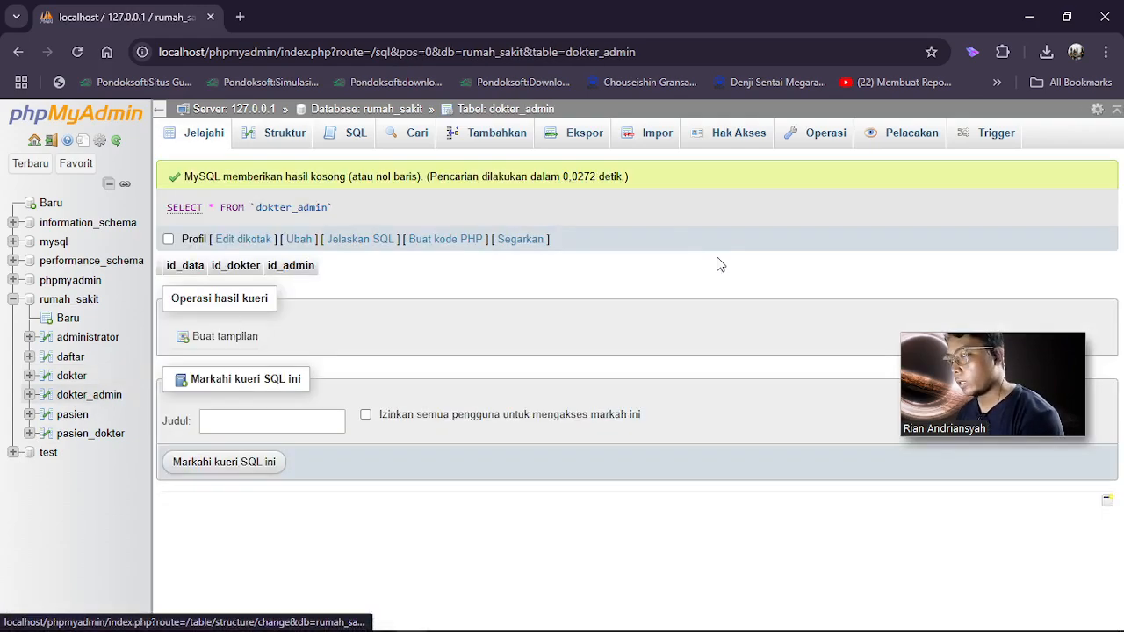
{"action": "left_click", "coordinate": [290, 134]}
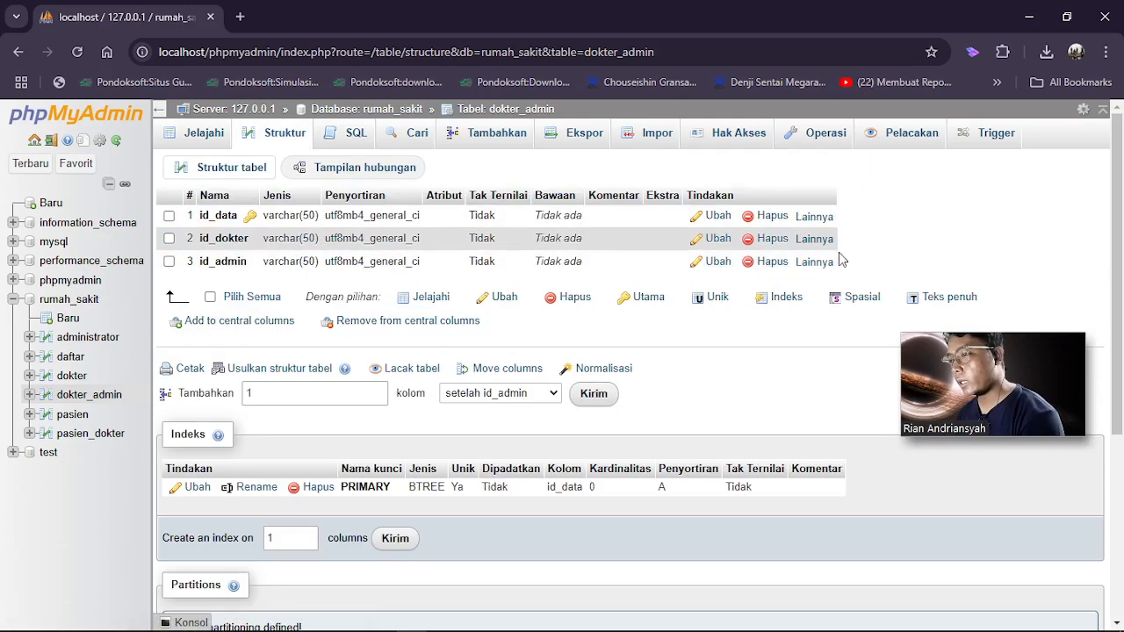
{"action": "left_click", "coordinate": [813, 261]}
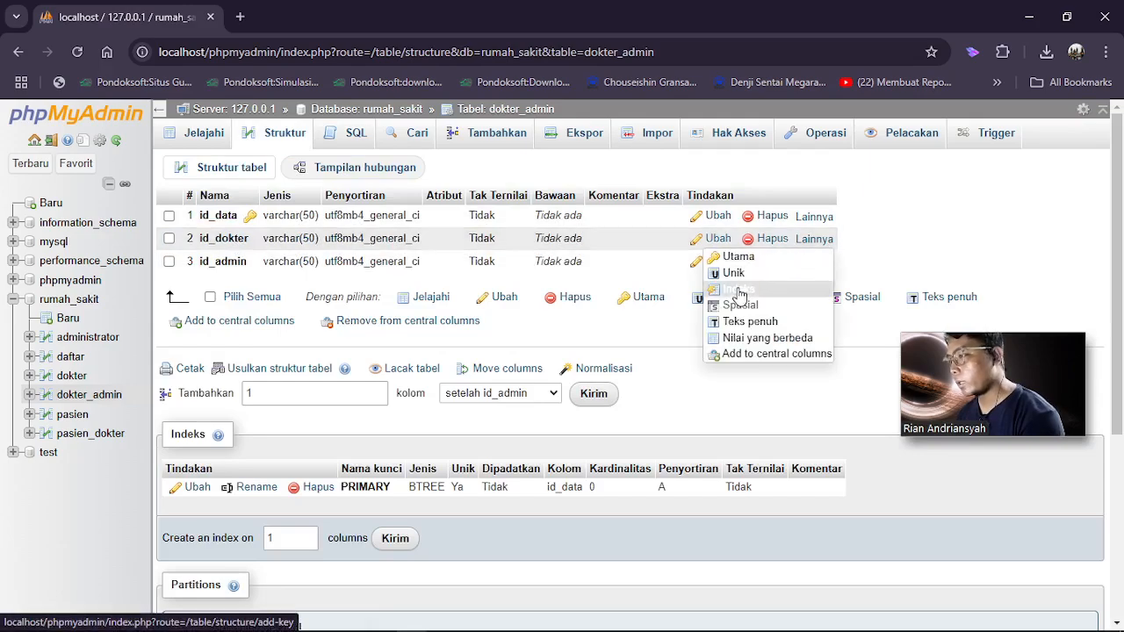
{"action": "left_click", "coordinate": [738, 289]}
{"action": "left_click", "coordinate": [586, 411]}
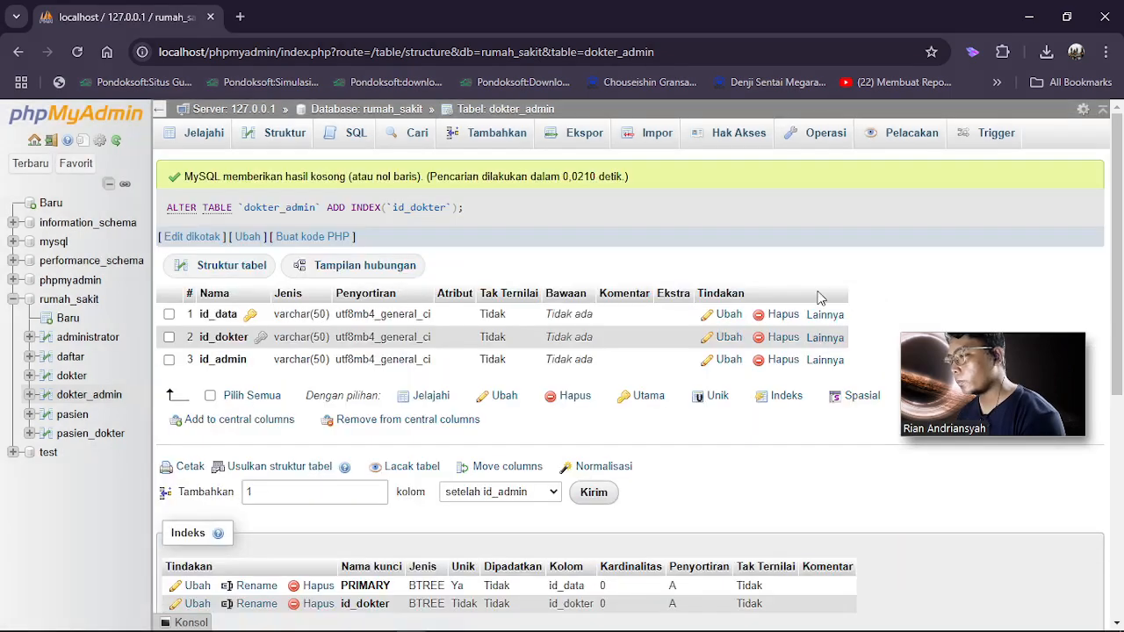
{"action": "left_click", "coordinate": [820, 359]}
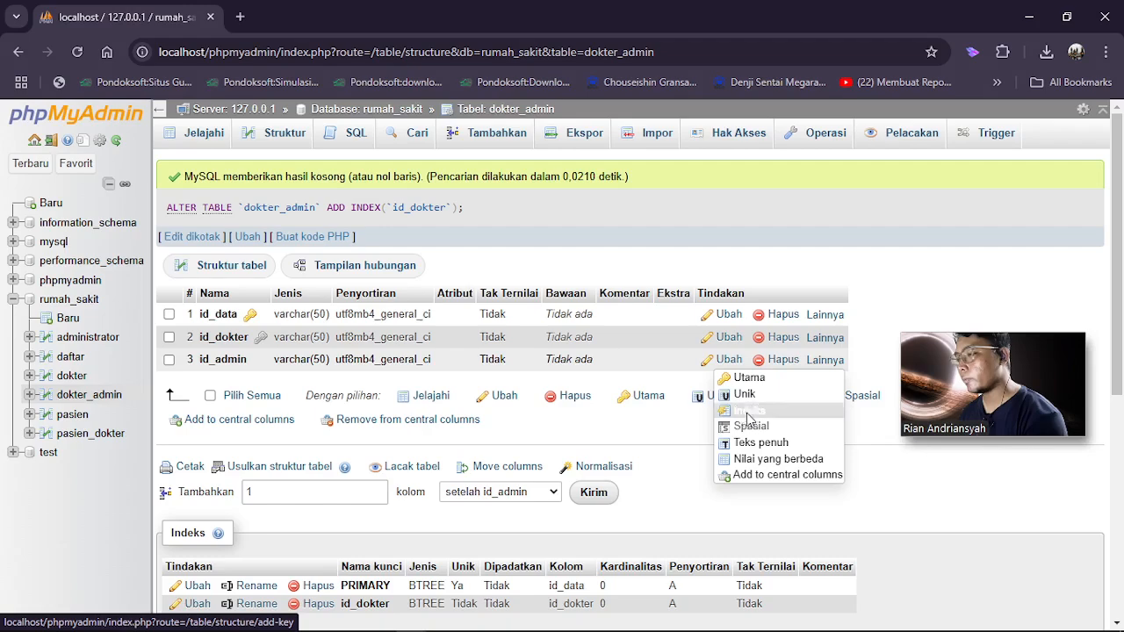
{"action": "left_click", "coordinate": [748, 413]}
{"action": "left_click", "coordinate": [593, 418]}
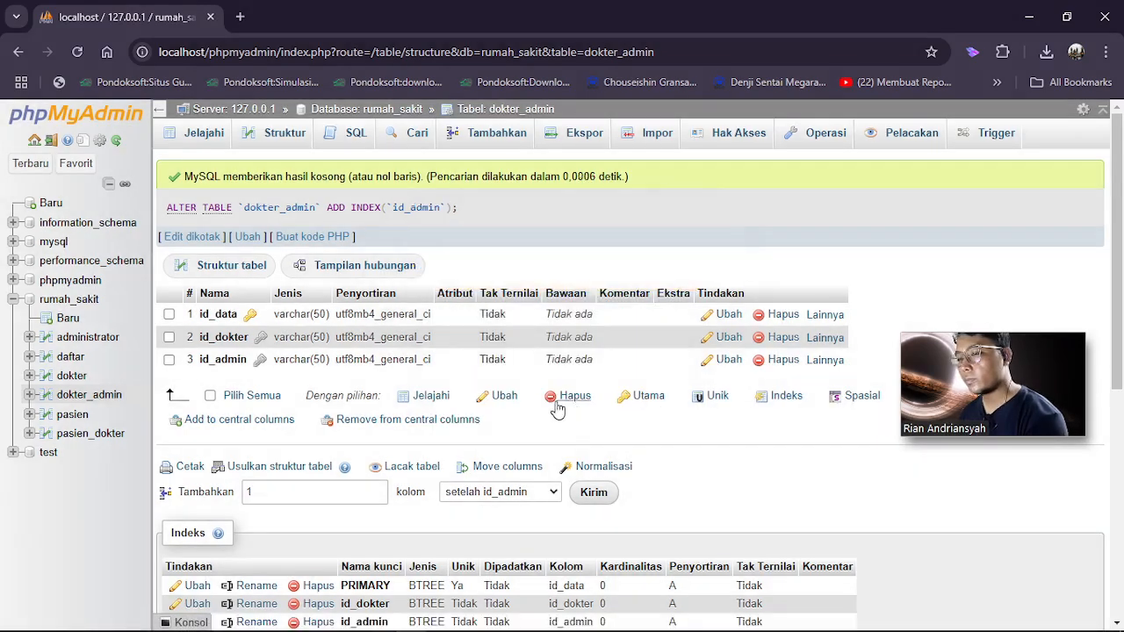
Review the keys in the structures of the pasien, pasien_dokter and daftar tables
{"action": "left_click", "coordinate": [96, 414]}
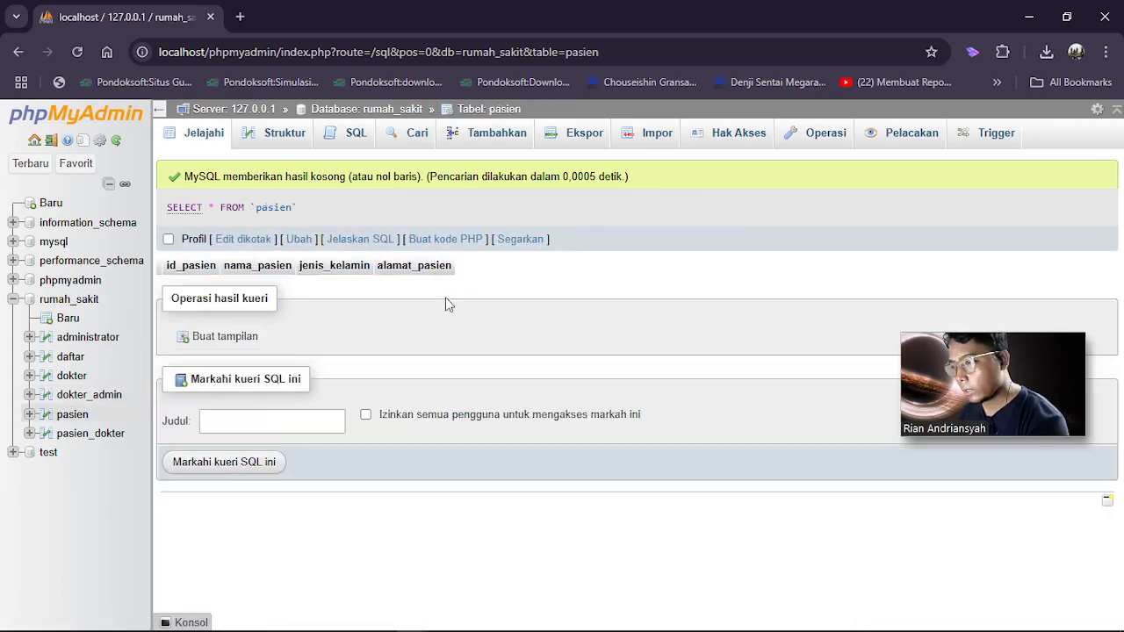
{"action": "left_click", "coordinate": [282, 141]}
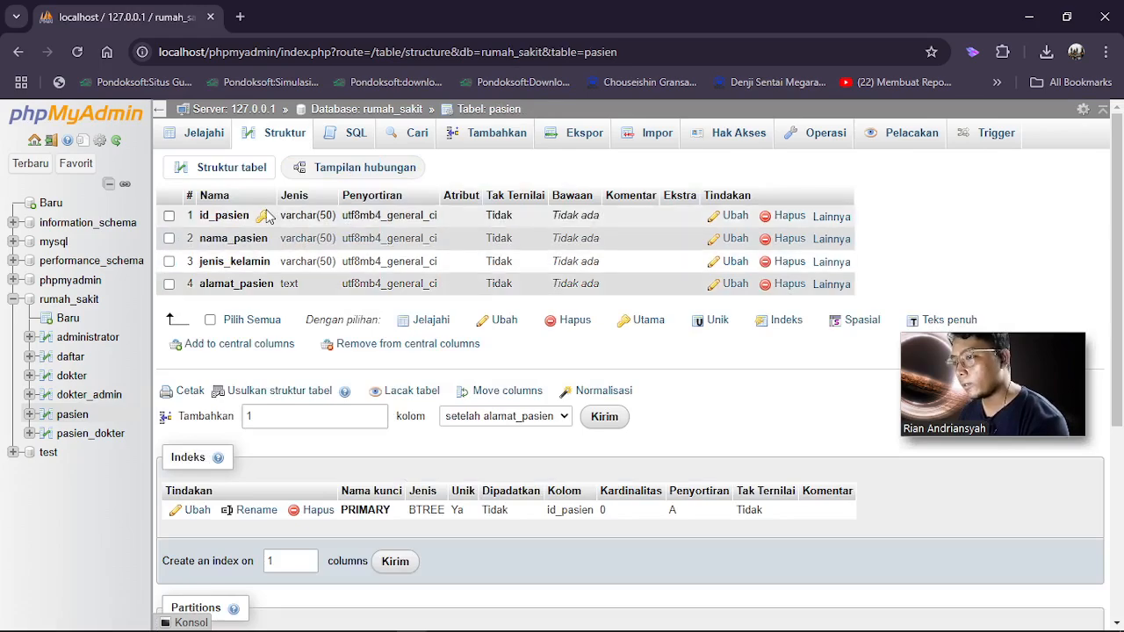
{"action": "left_click", "coordinate": [90, 434]}
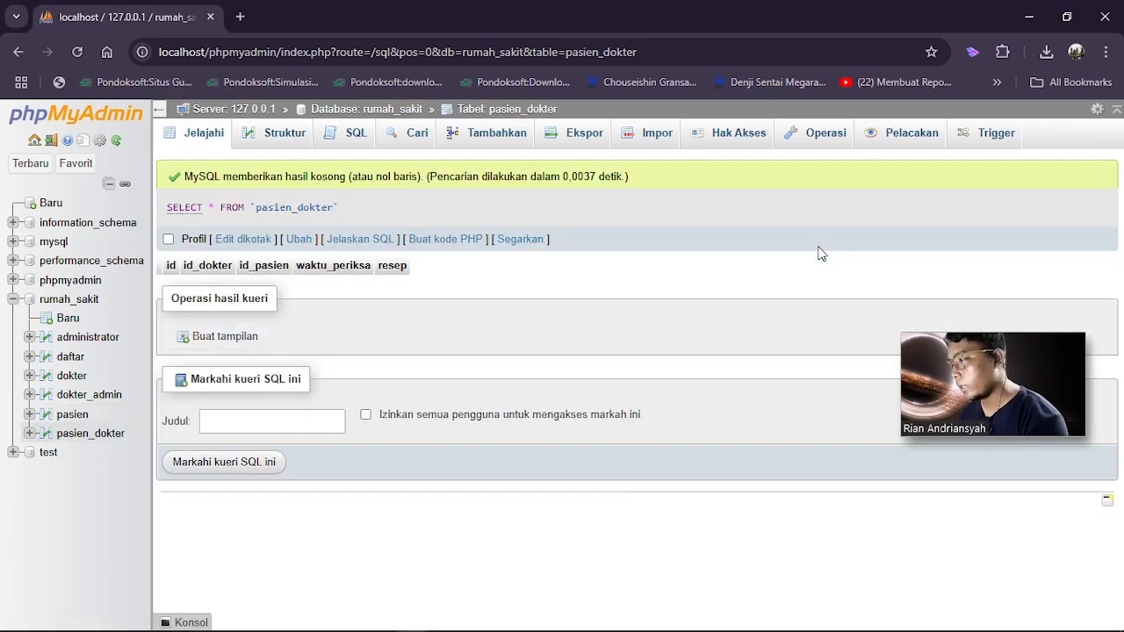
{"action": "left_click", "coordinate": [264, 137]}
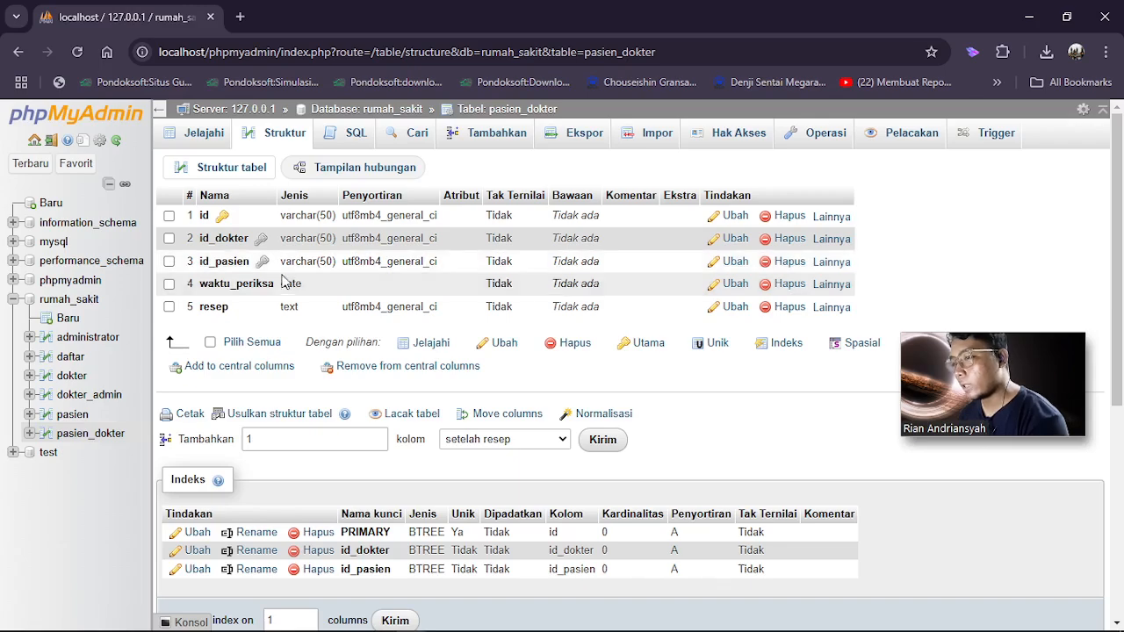
{"action": "left_click", "coordinate": [91, 363]}
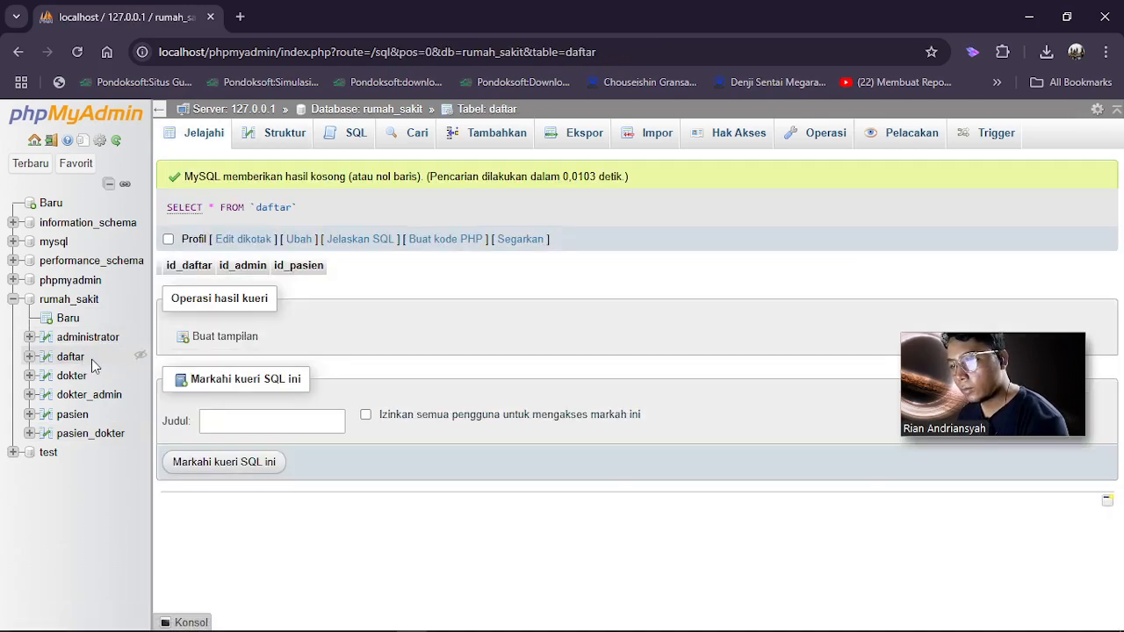
{"action": "left_click", "coordinate": [270, 136]}
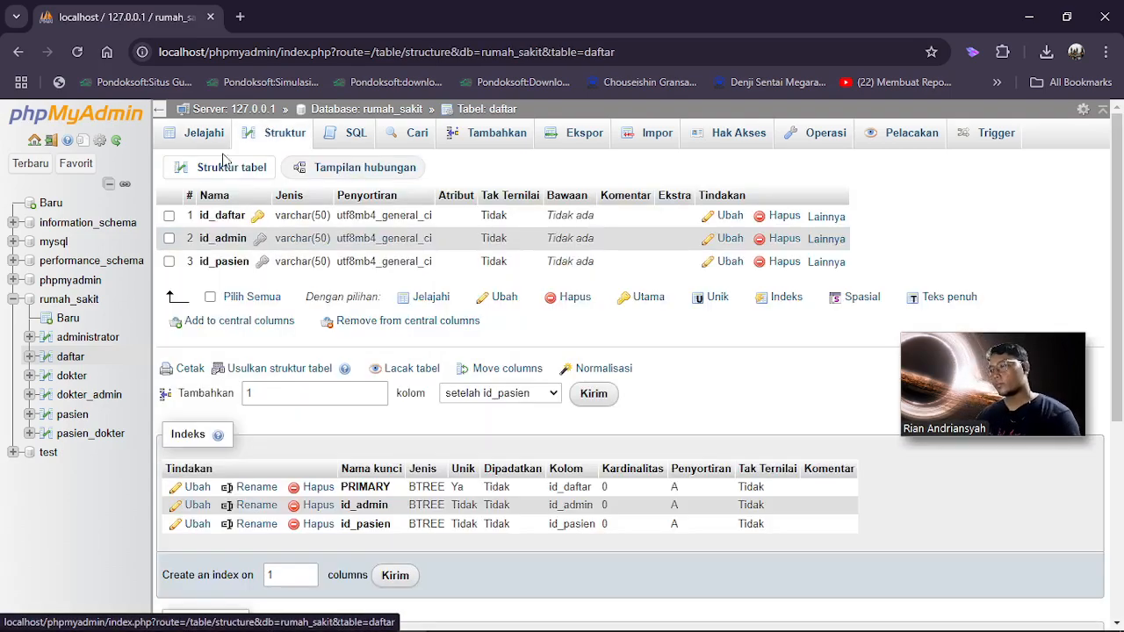
Open the rumah_sakit database in the Designer and start a relationship from pasien's id_pasien to the id_pasien foreign key in pasien_dokter
{"action": "left_click", "coordinate": [70, 301]}
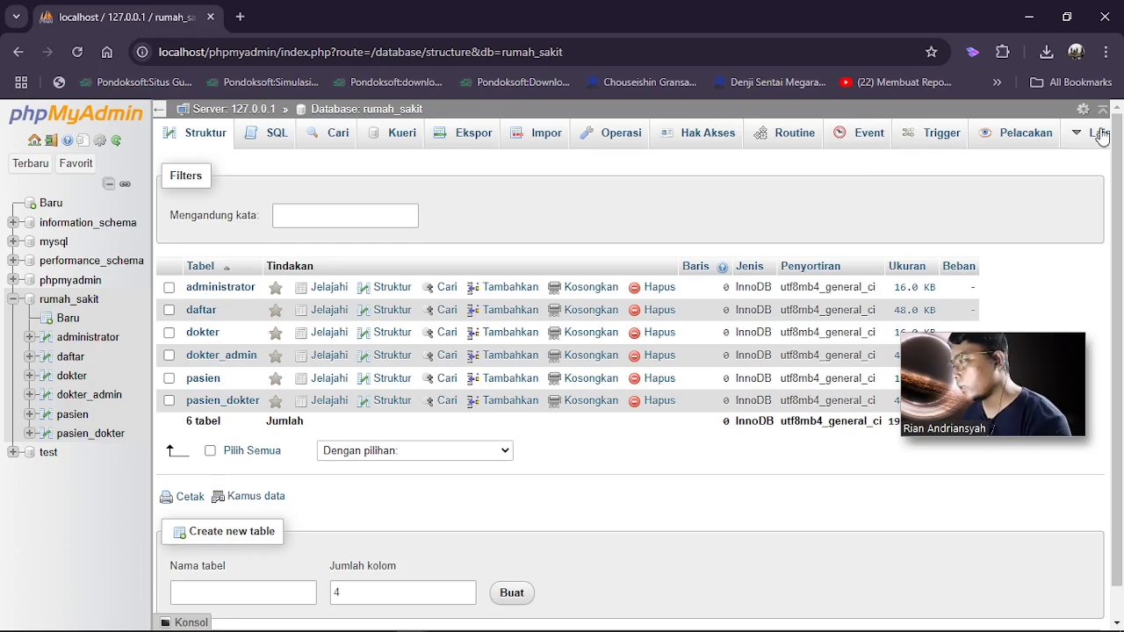
{"action": "mouse_move", "coordinate": [1090, 143]}
{"action": "left_click", "coordinate": [1023, 167]}
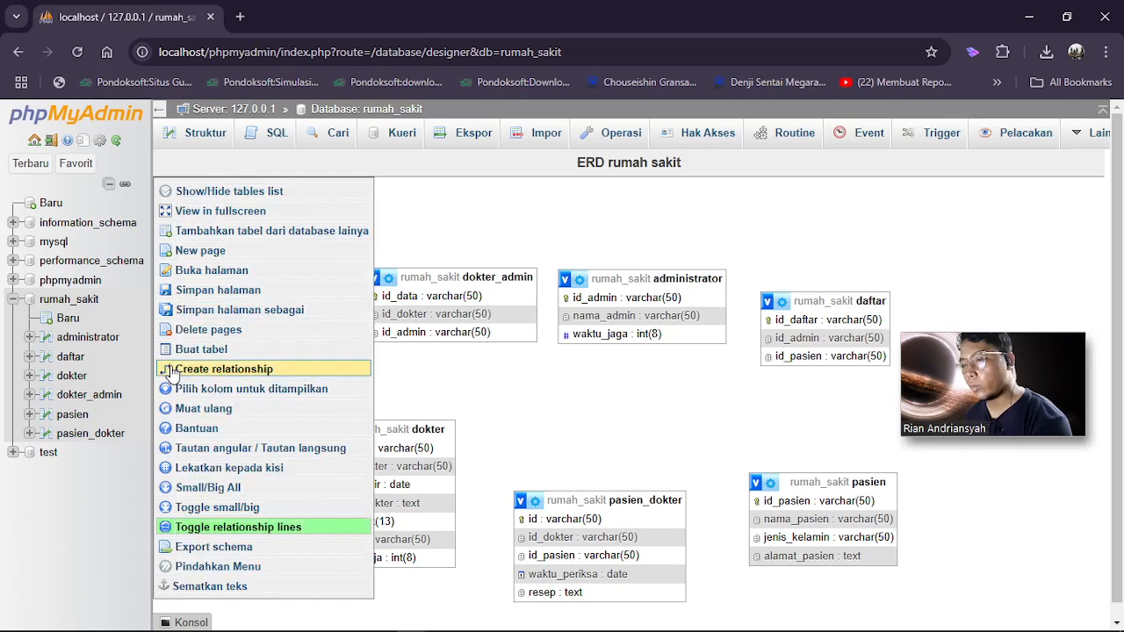
{"action": "left_click", "coordinate": [177, 371]}
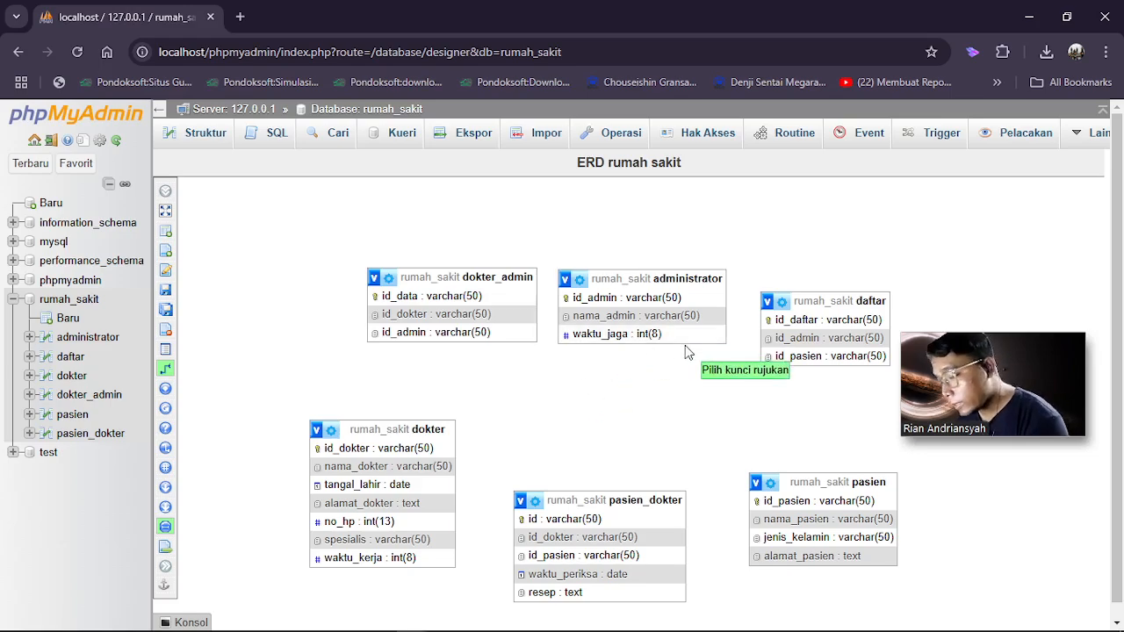
{"action": "left_click", "coordinate": [766, 501]}
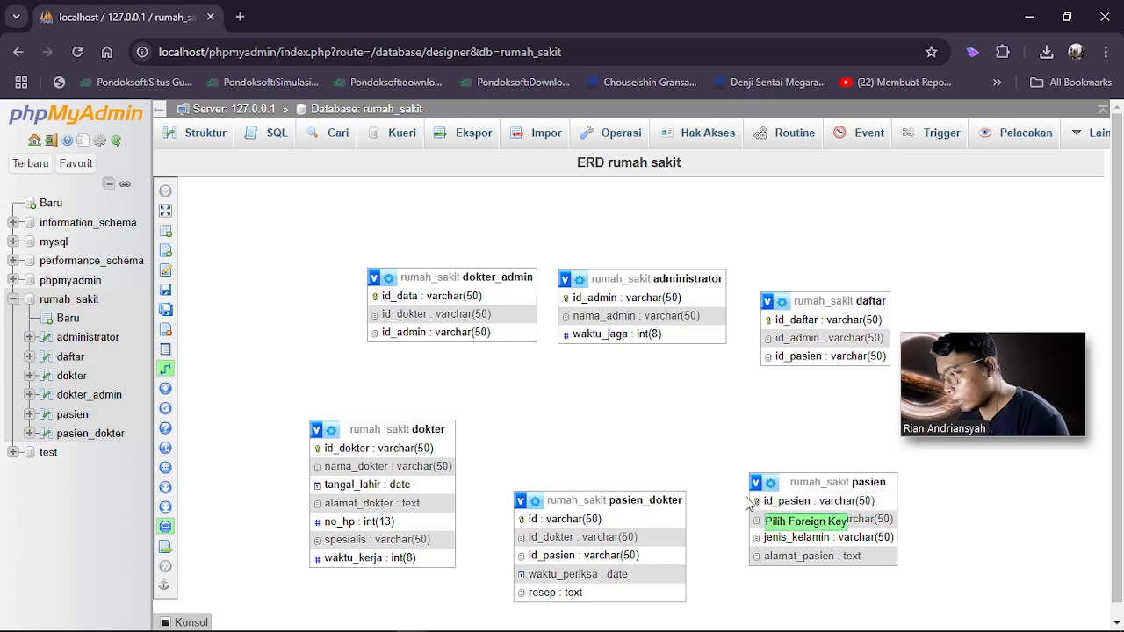
{"action": "left_click", "coordinate": [623, 555]}
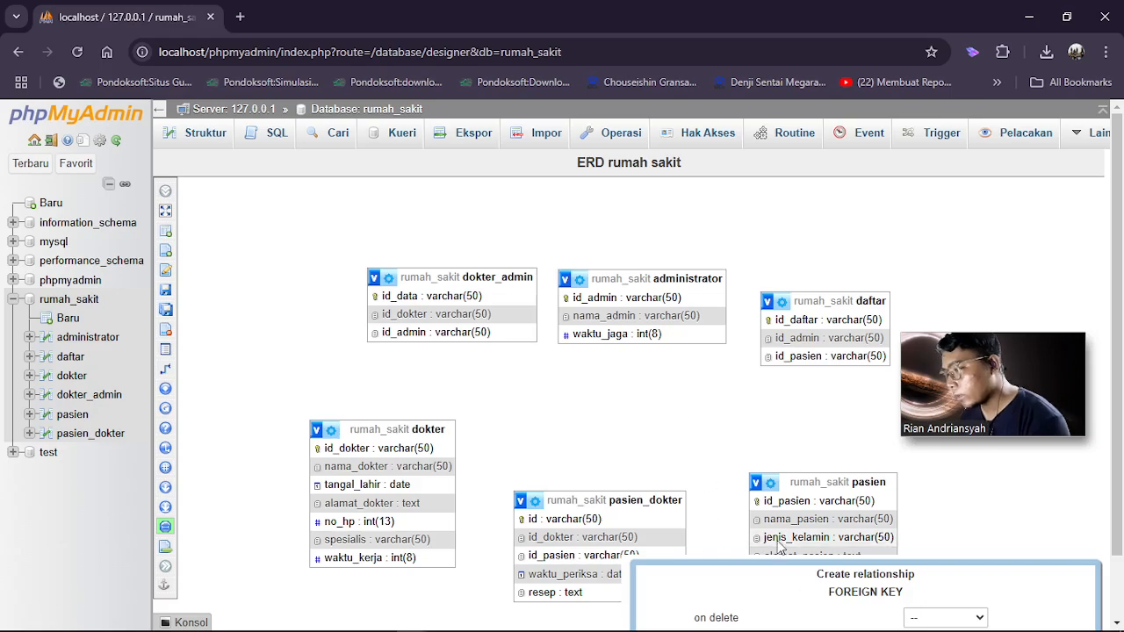
Create the foreign key relationship with both the on delete and on update actions set to CASCADE
{"action": "scroll", "coordinate": [722, 529], "scroll_direction": "down", "scroll_amount": 1}
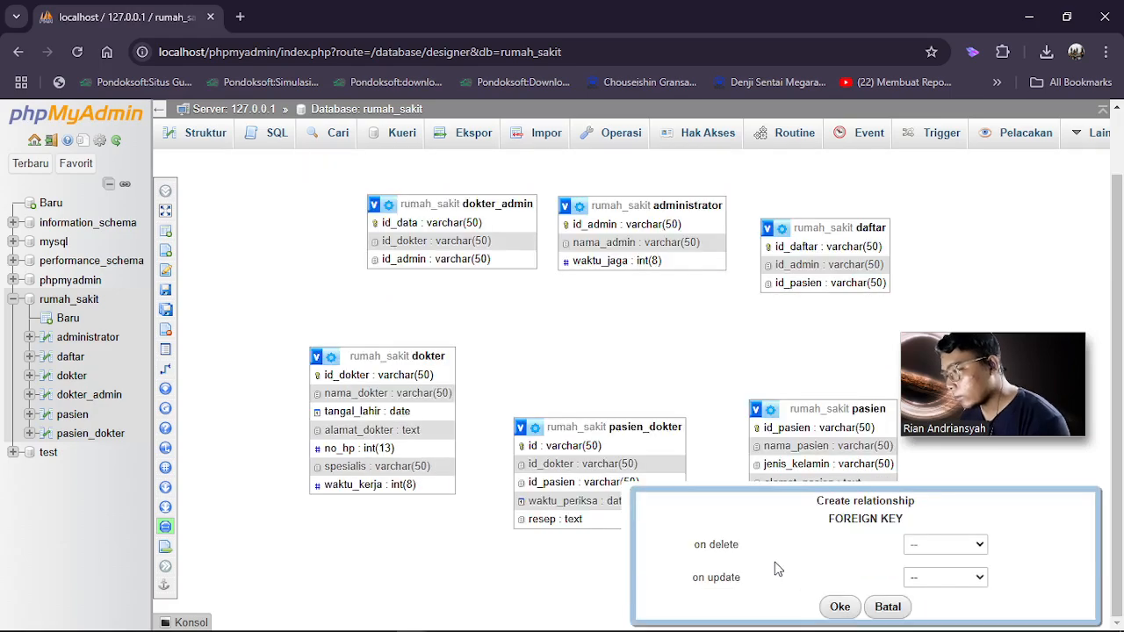
{"action": "left_click", "coordinate": [975, 545]}
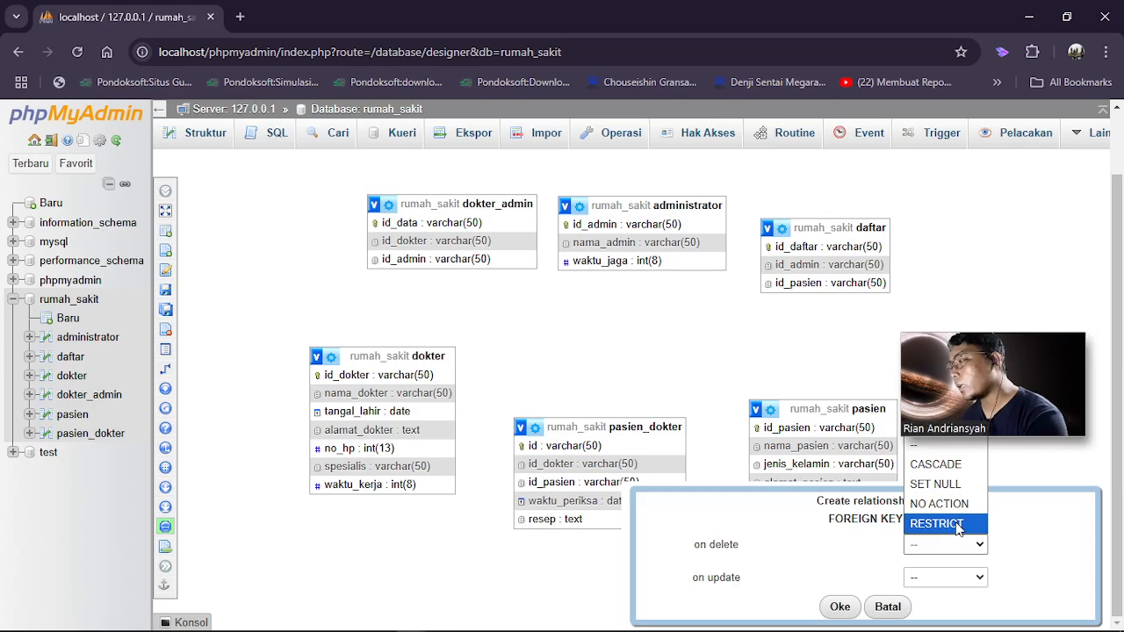
{"action": "left_click", "coordinate": [948, 474]}
{"action": "left_click", "coordinate": [966, 577]}
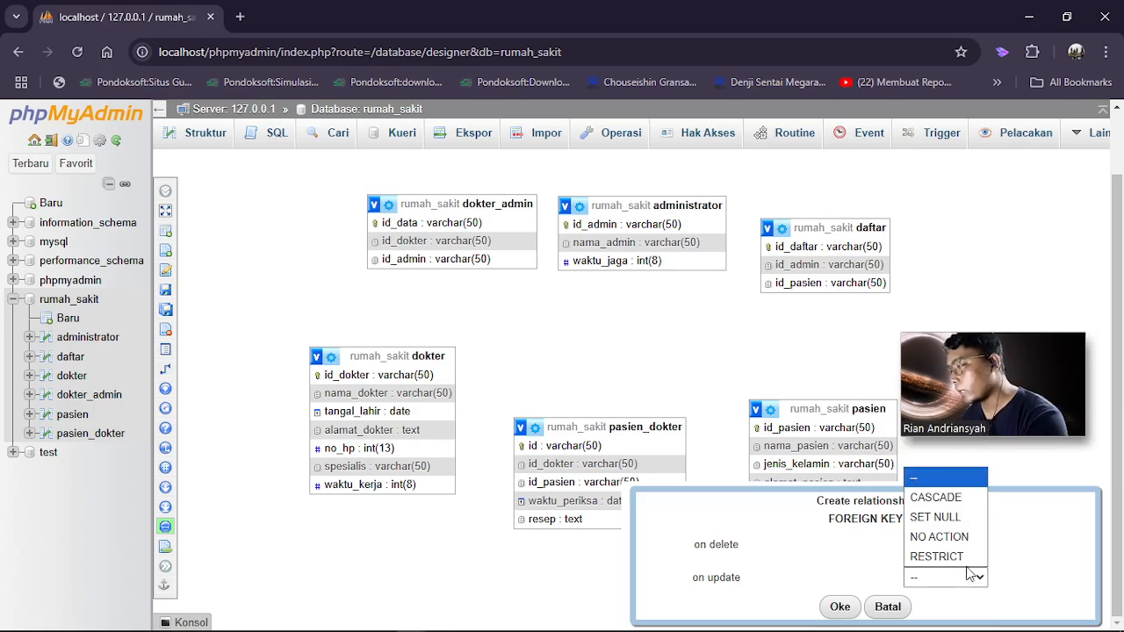
{"action": "left_click", "coordinate": [953, 498]}
{"action": "left_click", "coordinate": [837, 607]}
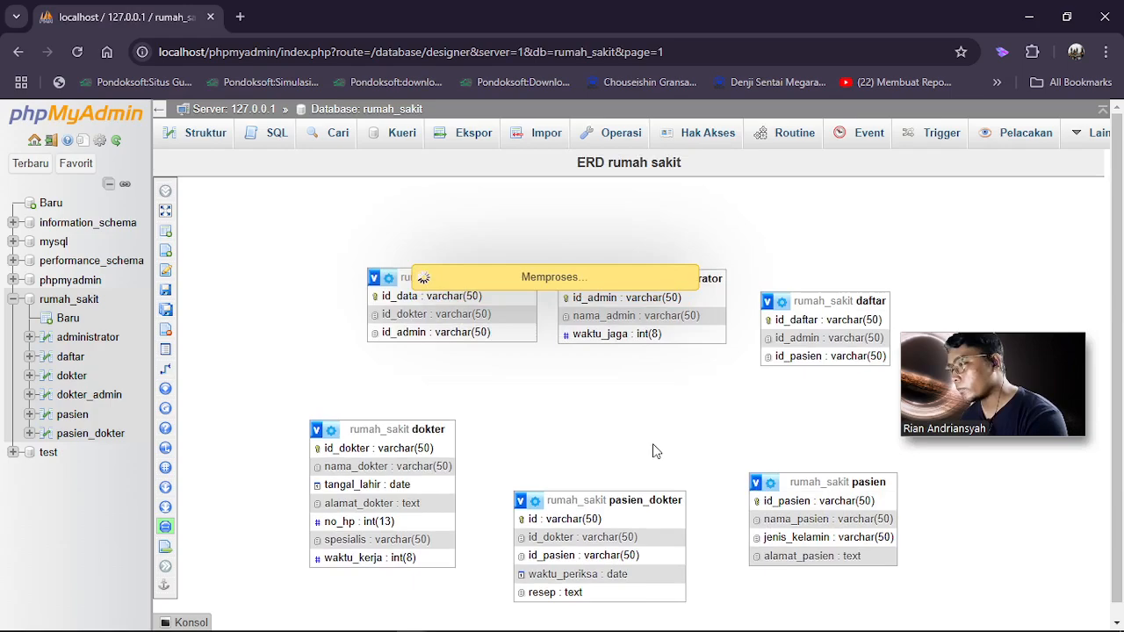
Create a foreign key relationship from dokter's id_dokter to pasien_dokter's id_dokter, with on delete and on update set to CASCADE
{"action": "scroll", "coordinate": [654, 439], "scroll_direction": "down", "scroll_amount": 1}
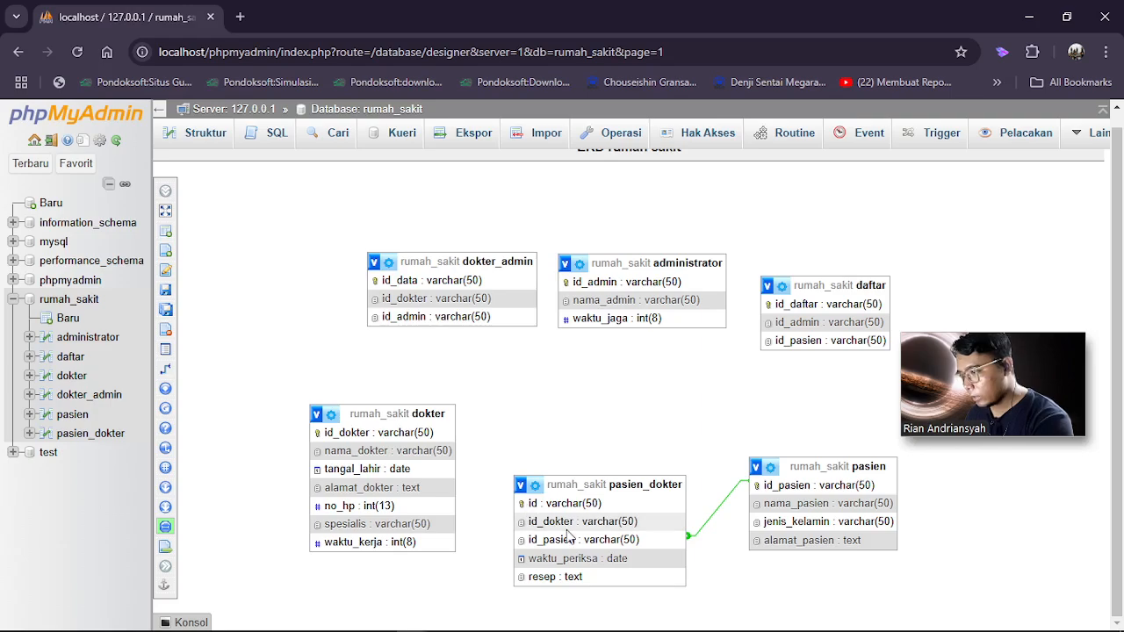
{"action": "mouse_move", "coordinate": [180, 252]}
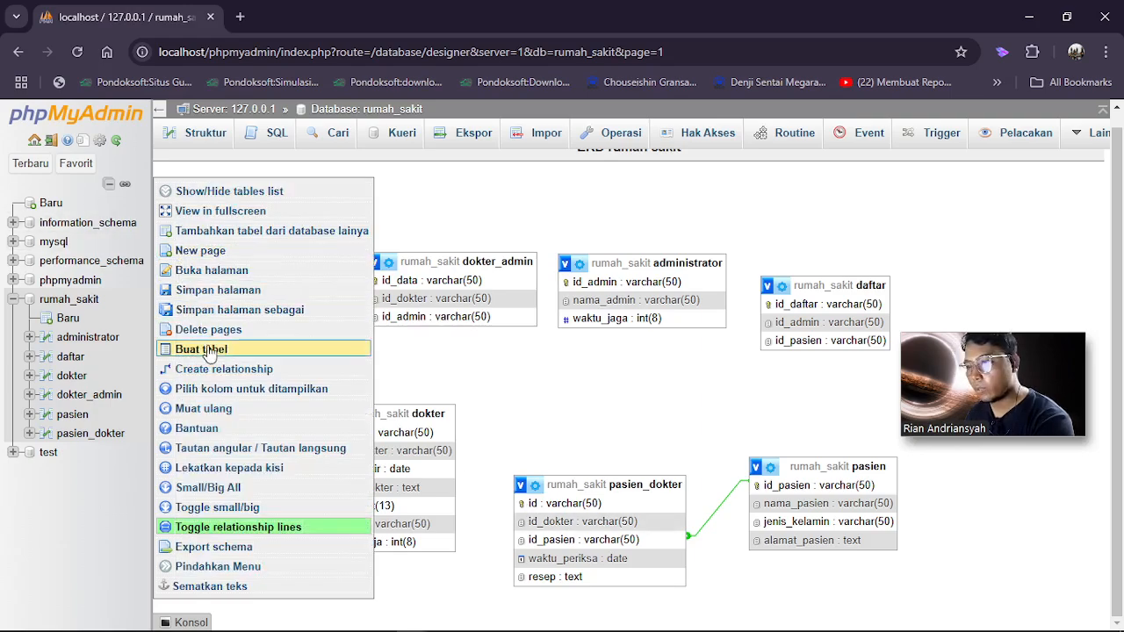
{"action": "left_click", "coordinate": [215, 371]}
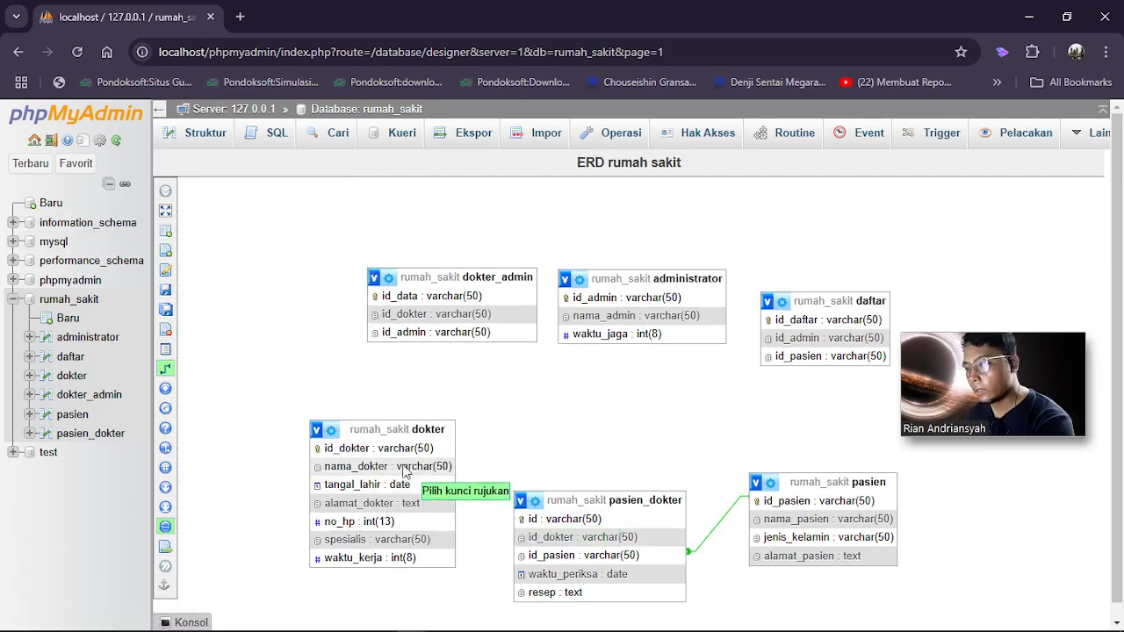
{"action": "left_click", "coordinate": [384, 450]}
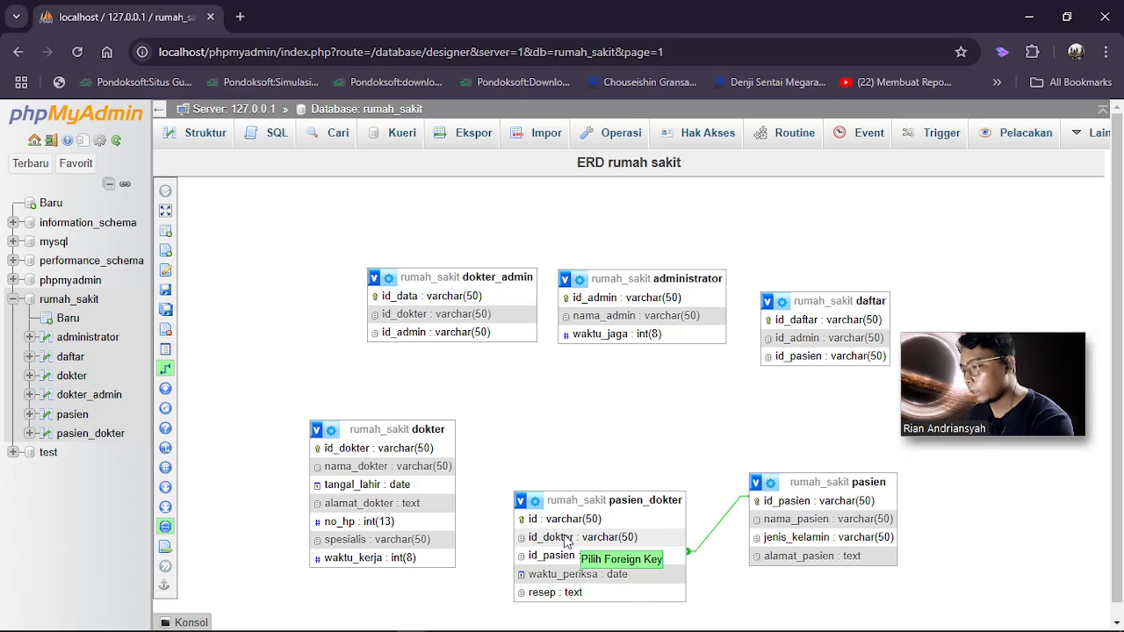
{"action": "left_click", "coordinate": [566, 538]}
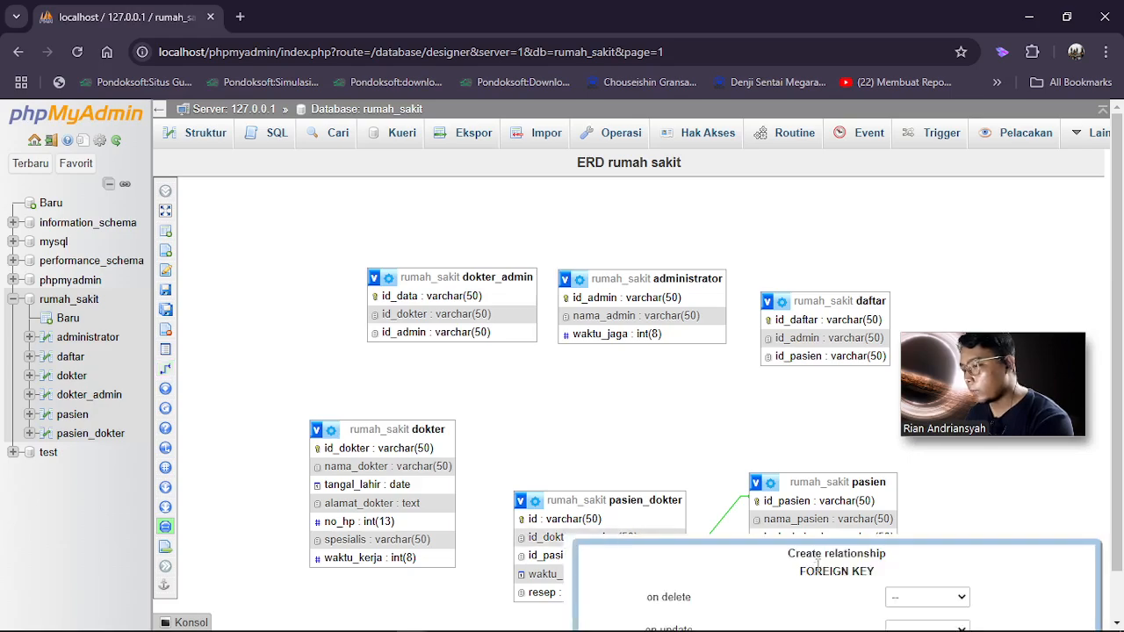
{"action": "scroll", "coordinate": [788, 551], "scroll_direction": "down", "scroll_amount": 1}
{"action": "left_click", "coordinate": [957, 546]}
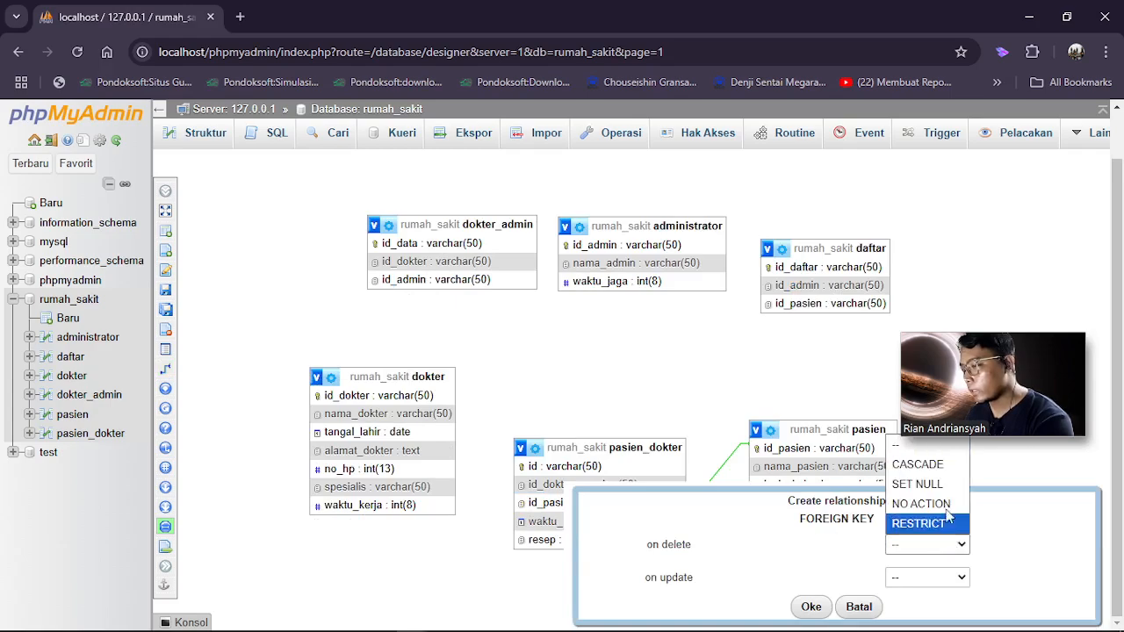
{"action": "left_click", "coordinate": [936, 474]}
{"action": "left_click", "coordinate": [953, 577]}
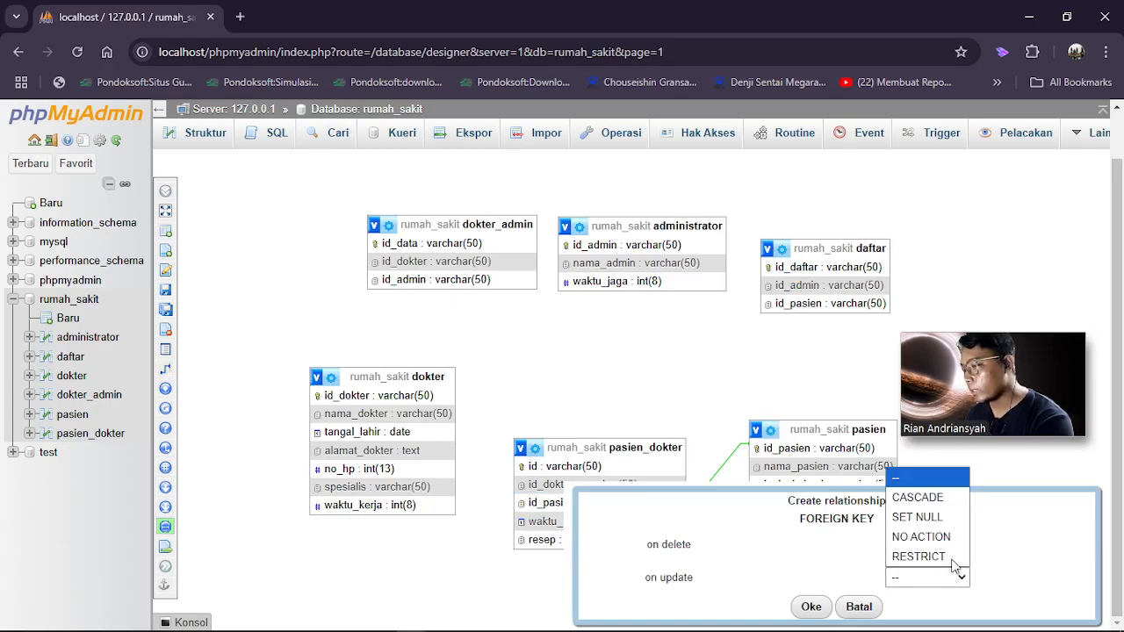
{"action": "left_click", "coordinate": [917, 498]}
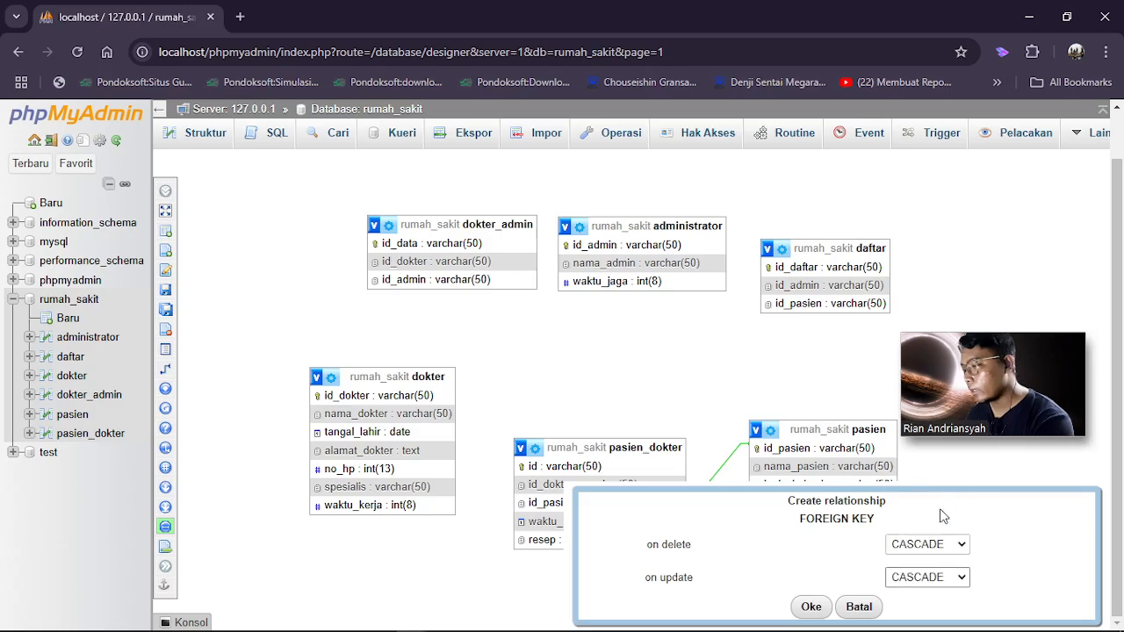
{"action": "left_click", "coordinate": [809, 606]}
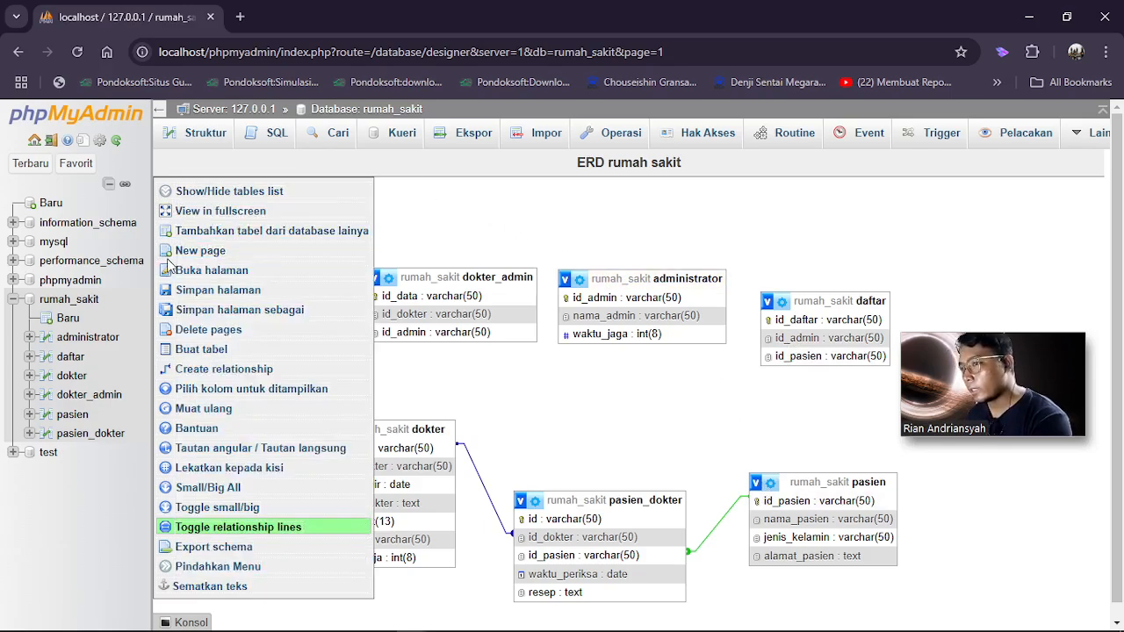
Create a foreign key relationship from pasien's id_pasien to daftar's id_pasien, with the on delete action set to CASCADE
{"action": "left_click", "coordinate": [220, 368]}
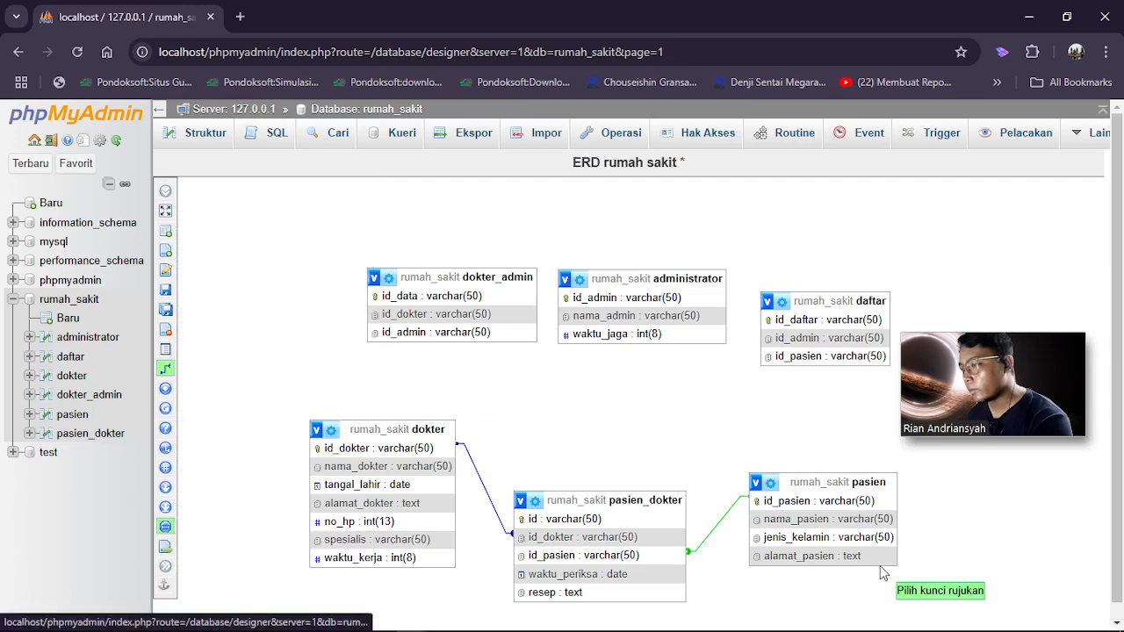
{"action": "left_click", "coordinate": [819, 501]}
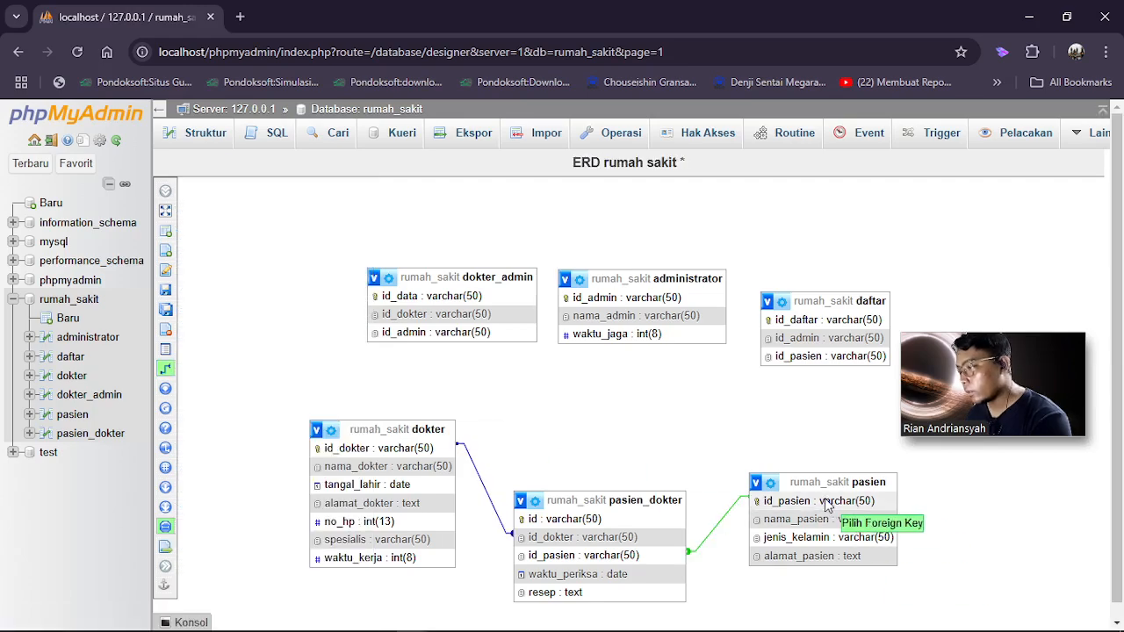
{"action": "left_click", "coordinate": [812, 359]}
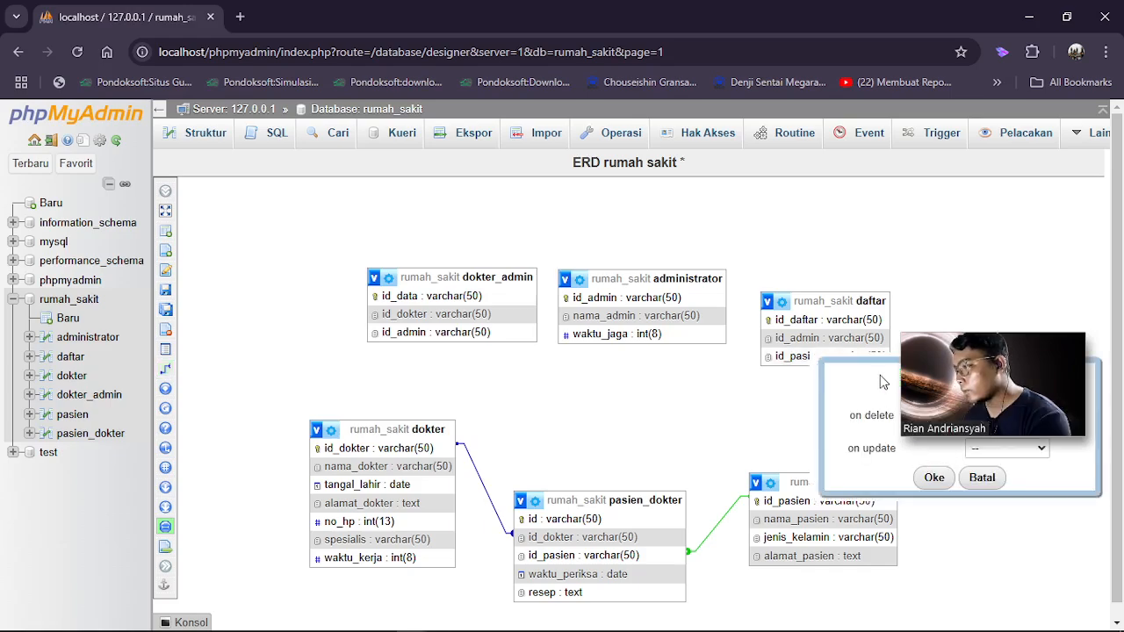
{"action": "left_click_drag", "start_coordinate": [965, 353], "coordinate": [967, 220]}
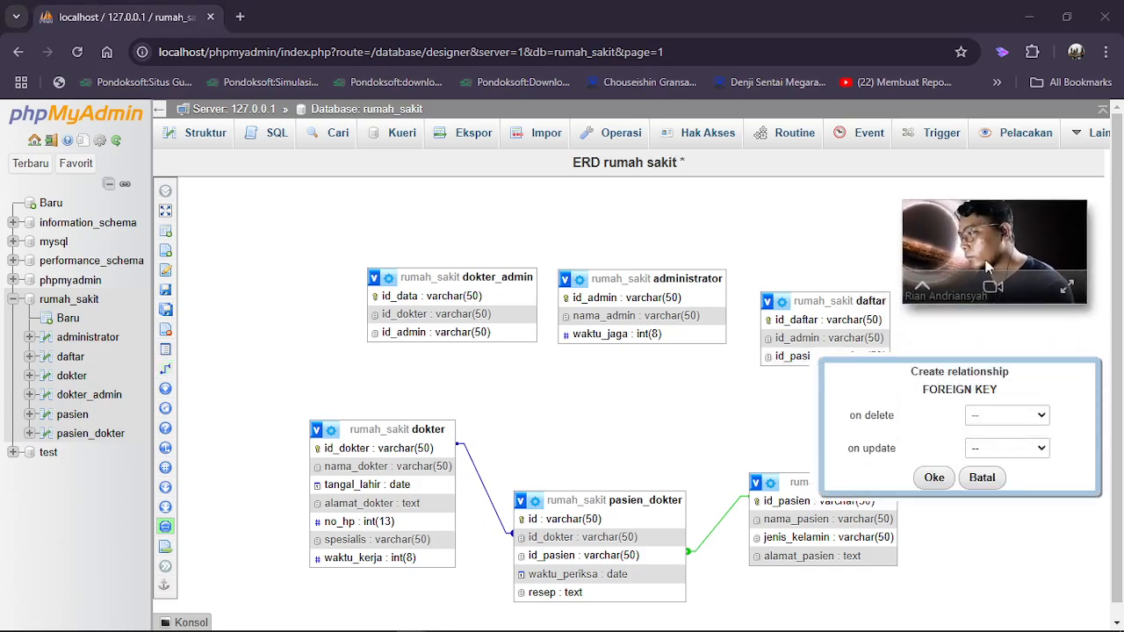
{"action": "left_click", "coordinate": [1027, 424]}
{"action": "left_click", "coordinate": [997, 455]}
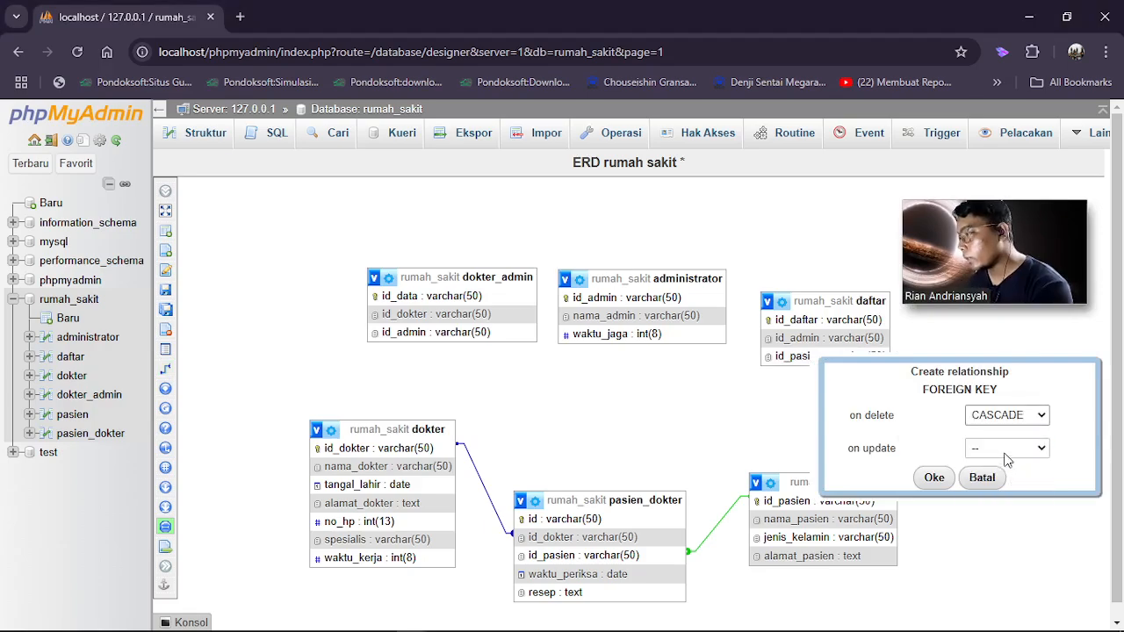
{"action": "left_click", "coordinate": [1005, 449]}
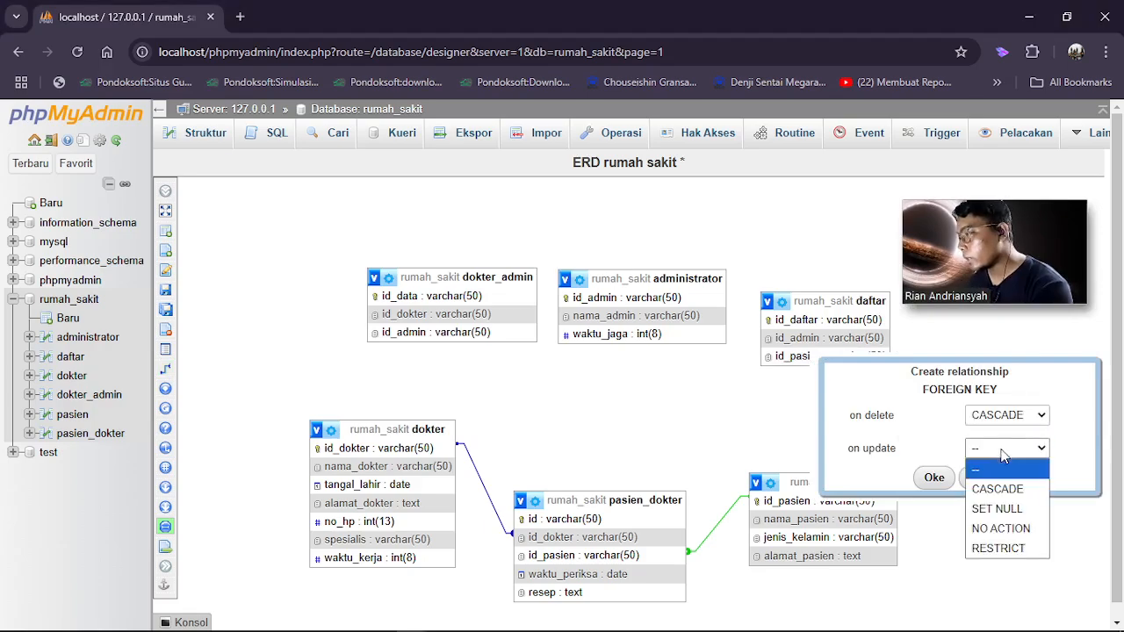
{"action": "left_click", "coordinate": [933, 478]}
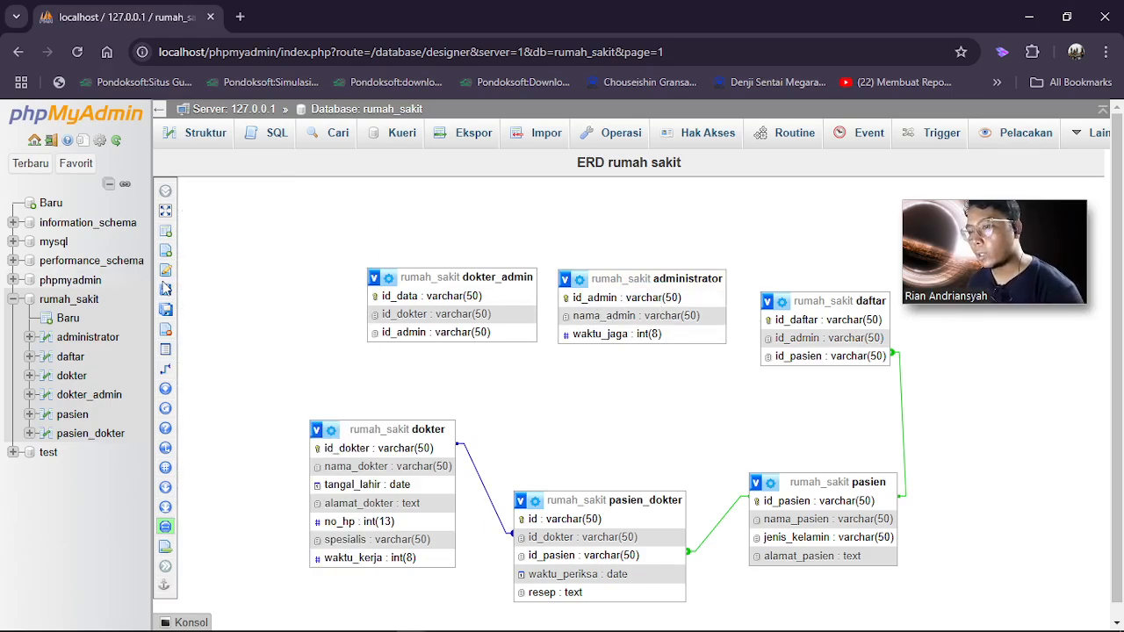
Create a foreign key relationship from administrator's id_admin to daftar's id_admin, with on delete and on update set to CASCADE
{"action": "mouse_move", "coordinate": [167, 298]}
{"action": "left_click", "coordinate": [212, 373]}
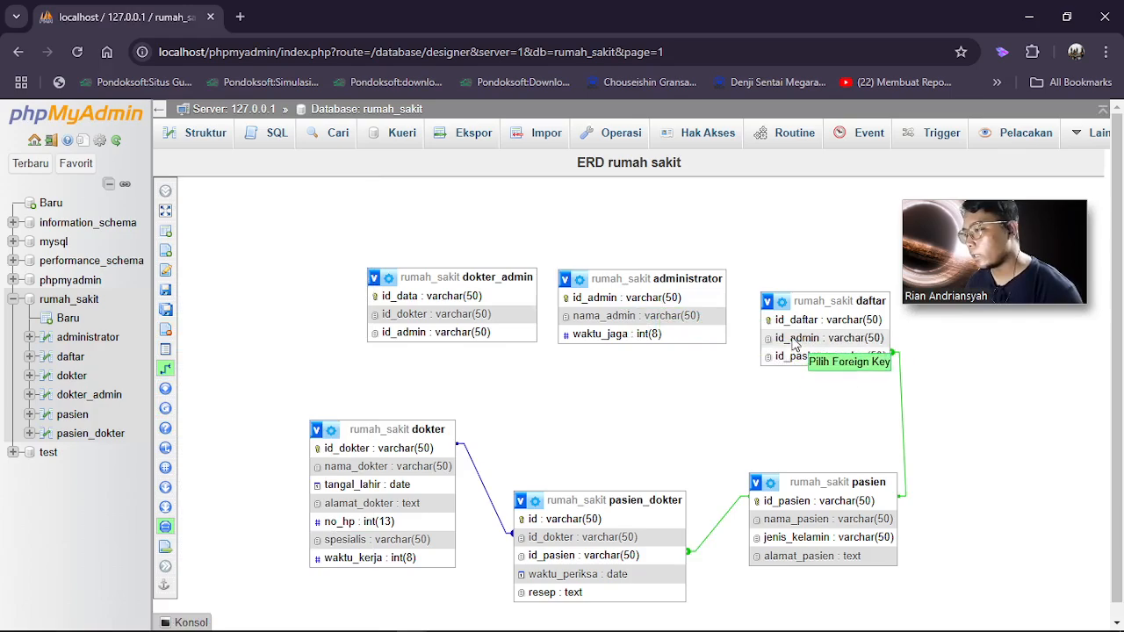
{"action": "left_click", "coordinate": [793, 345]}
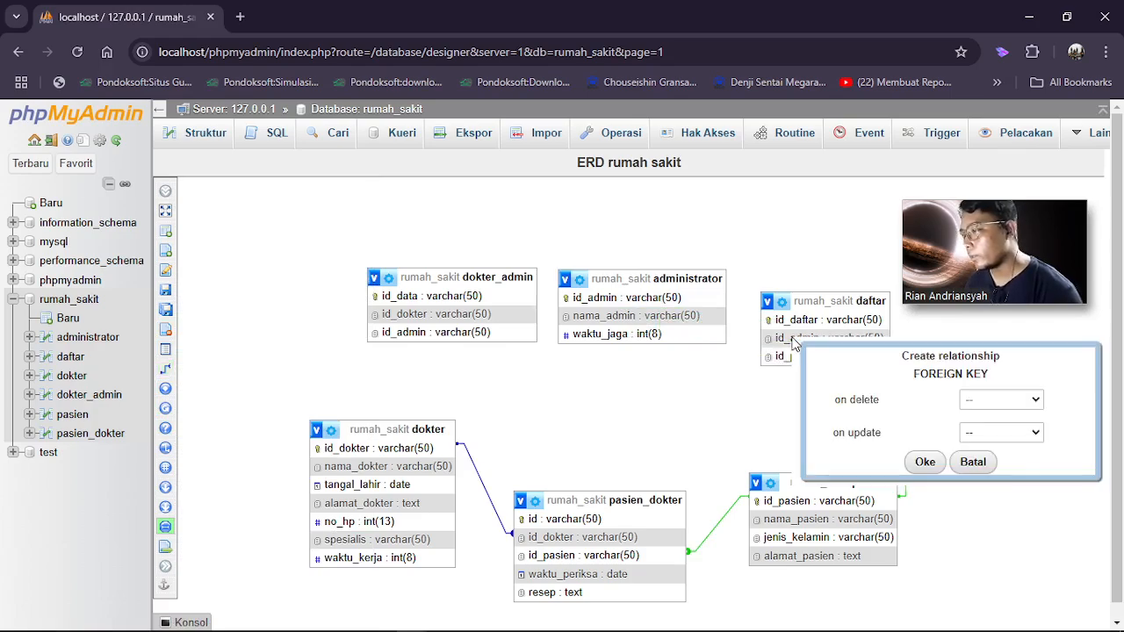
{"action": "left_click", "coordinate": [1016, 400]}
{"action": "left_click", "coordinate": [992, 440]}
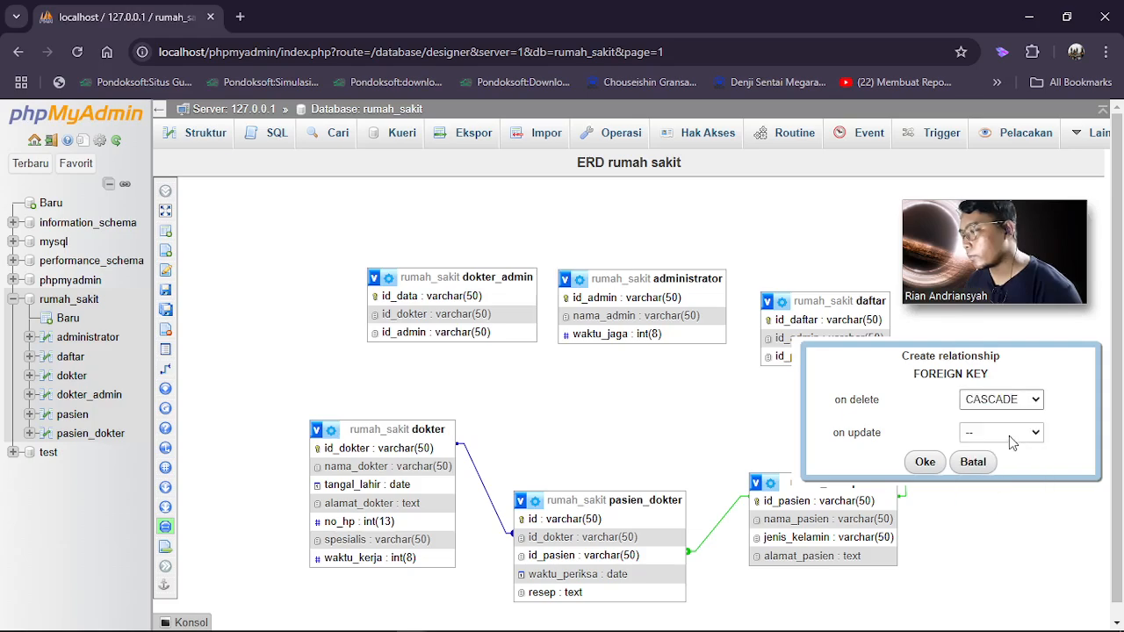
{"action": "left_click", "coordinate": [1007, 432]}
{"action": "left_click", "coordinate": [992, 473]}
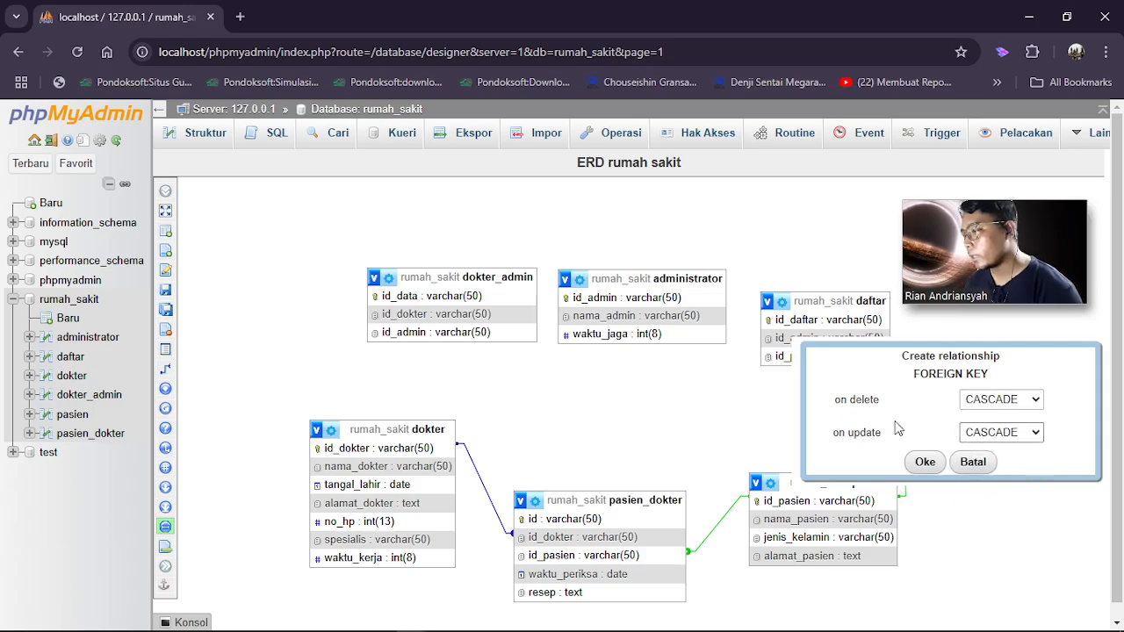
{"action": "left_click", "coordinate": [924, 463]}
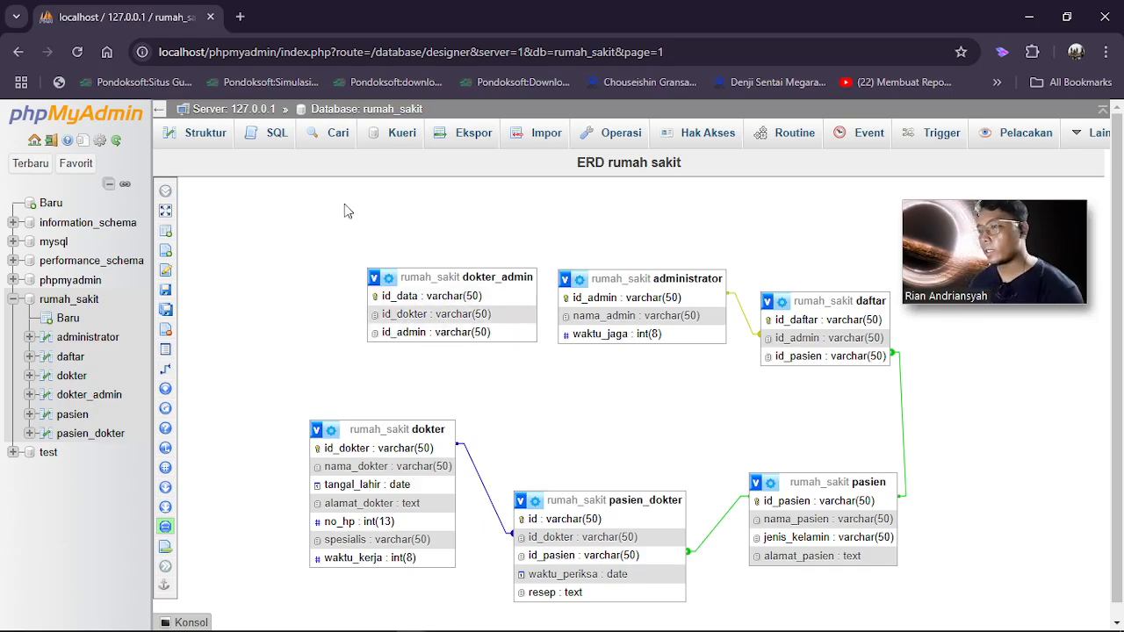
Create a foreign key relationship from administrator's id_admin to dokter_admin's id_admin, with on delete and on update set to CASCADE
{"action": "mouse_move", "coordinate": [176, 266]}
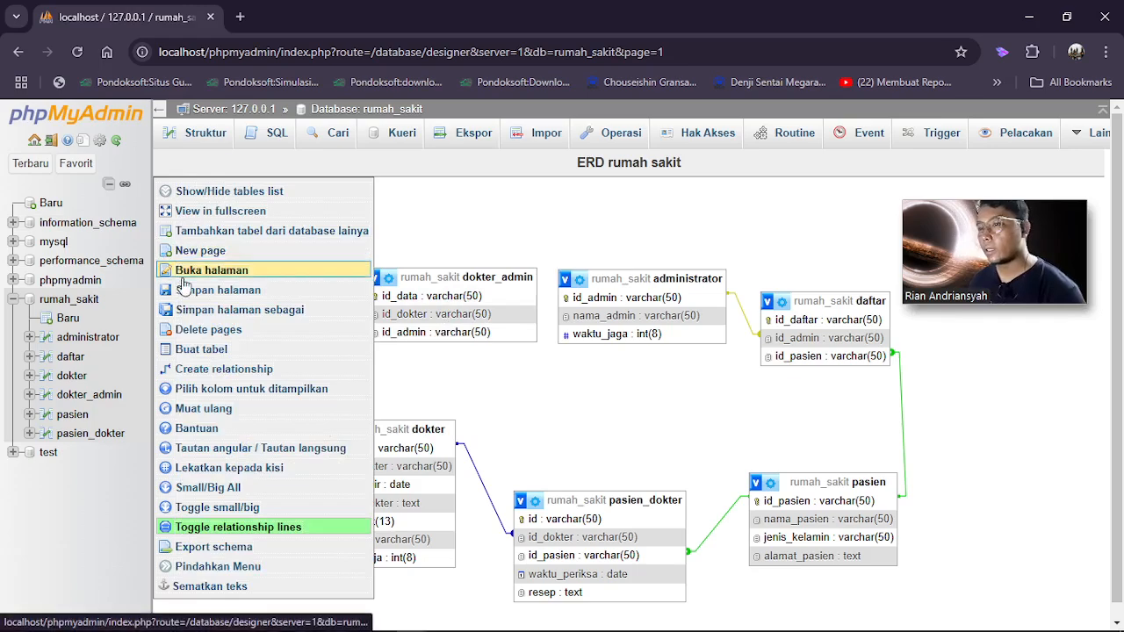
{"action": "left_click", "coordinate": [205, 371]}
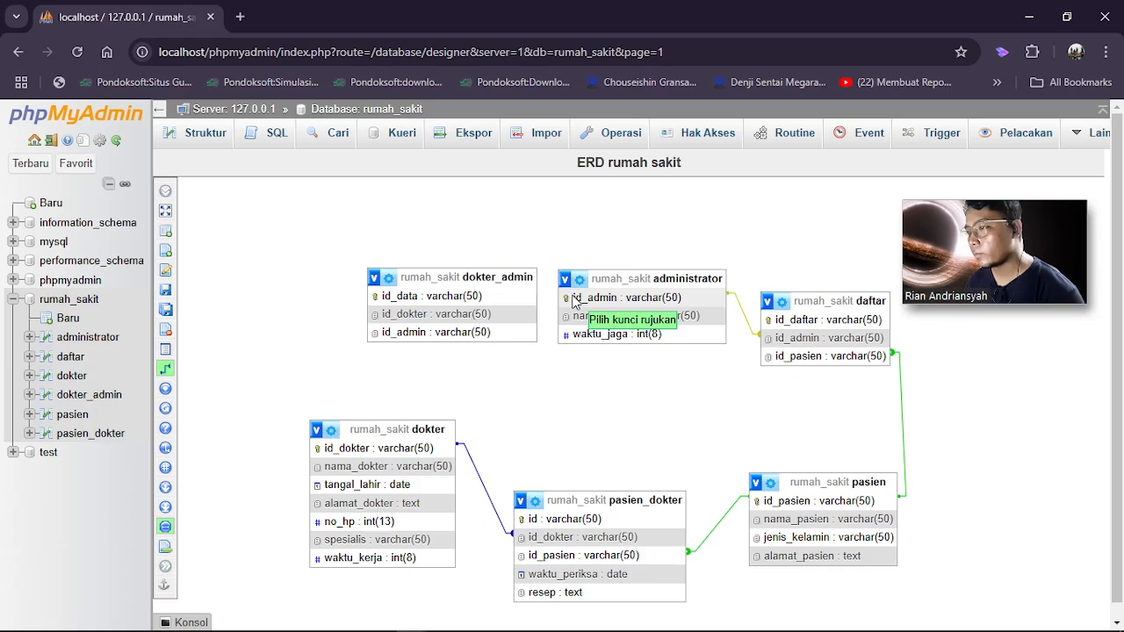
{"action": "left_click", "coordinate": [573, 301]}
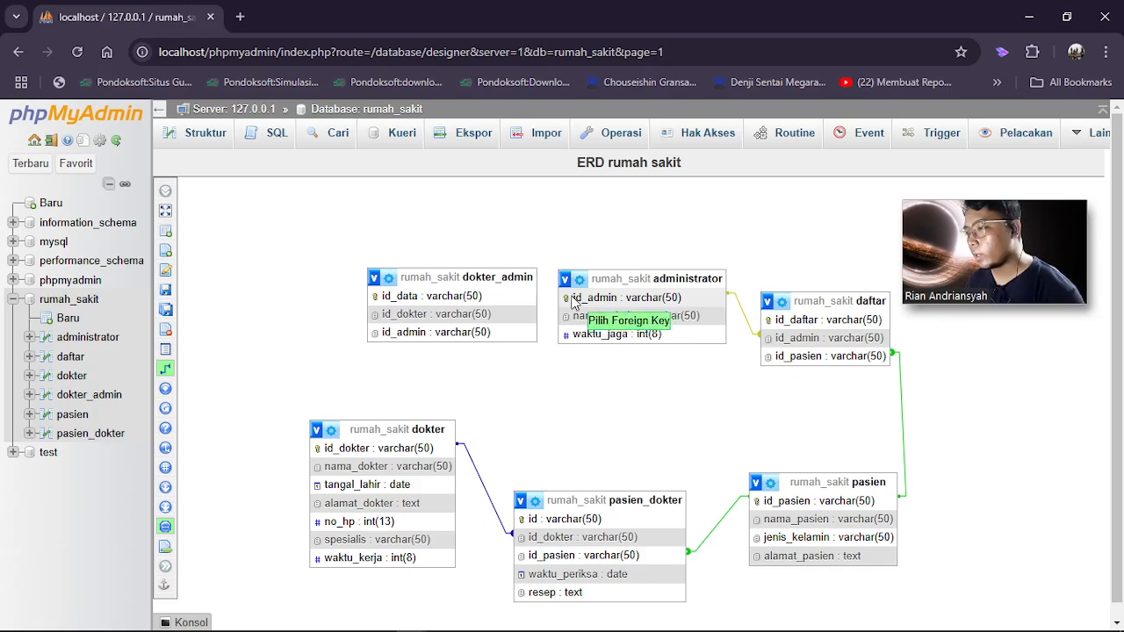
{"action": "left_click", "coordinate": [437, 340]}
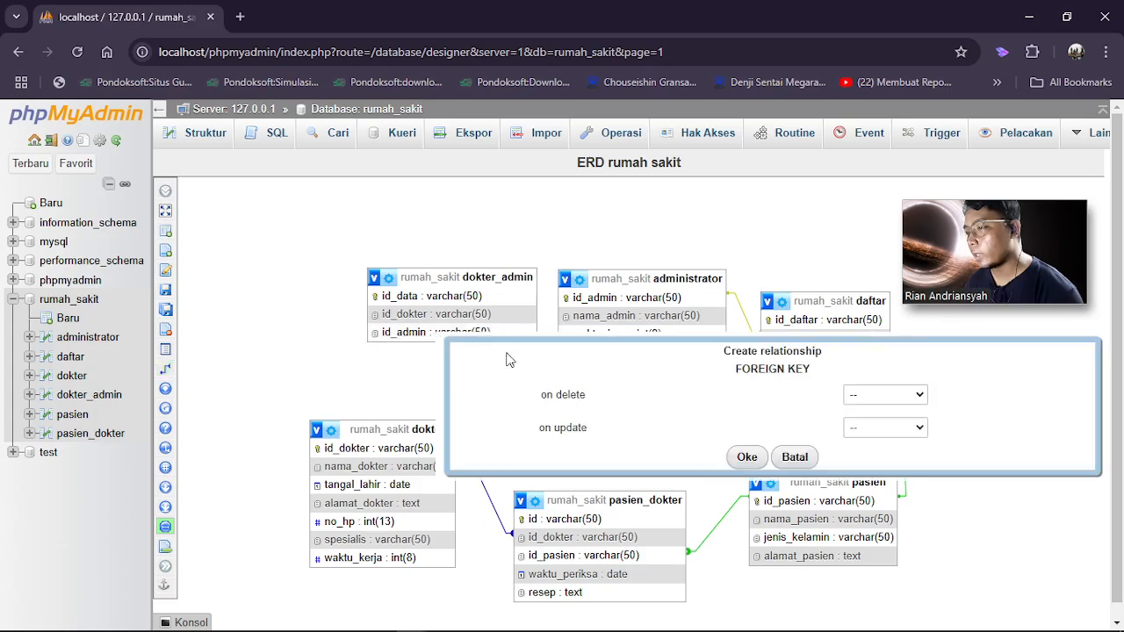
{"action": "left_click", "coordinate": [869, 397]}
{"action": "left_click", "coordinate": [874, 436]}
{"action": "left_click", "coordinate": [869, 428]}
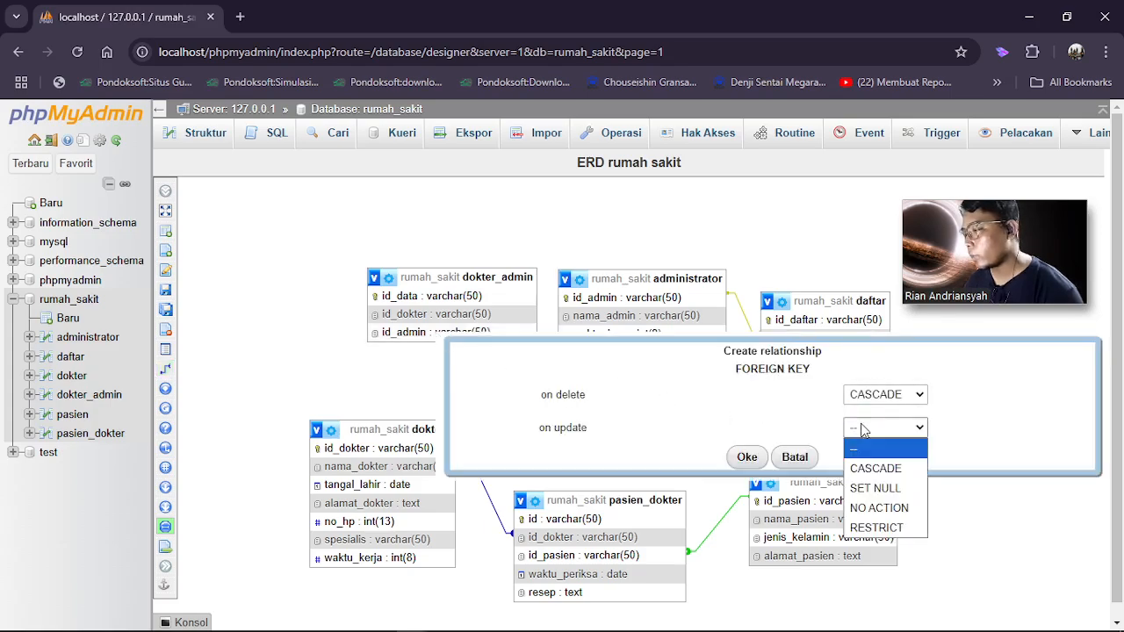
{"action": "left_click", "coordinate": [869, 468]}
{"action": "left_click", "coordinate": [746, 457]}
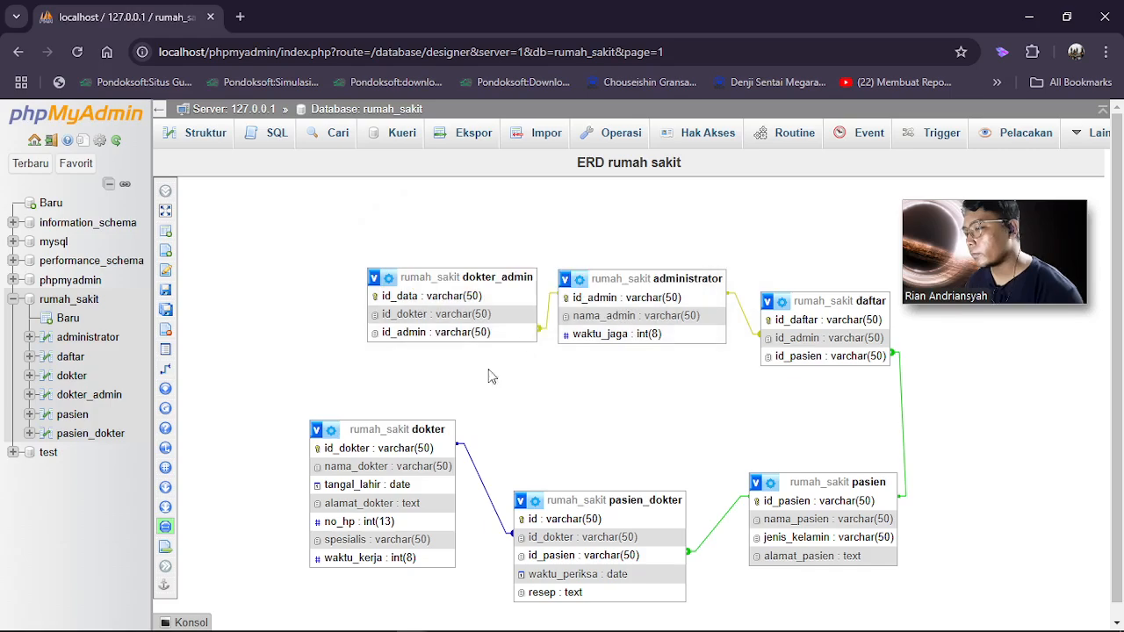
Relate dokter's id_dokter to dokter_admin's id_dokter with on delete and on update set to CASCADE, and shift the dokter table slightly down and right
{"action": "mouse_move", "coordinate": [175, 263]}
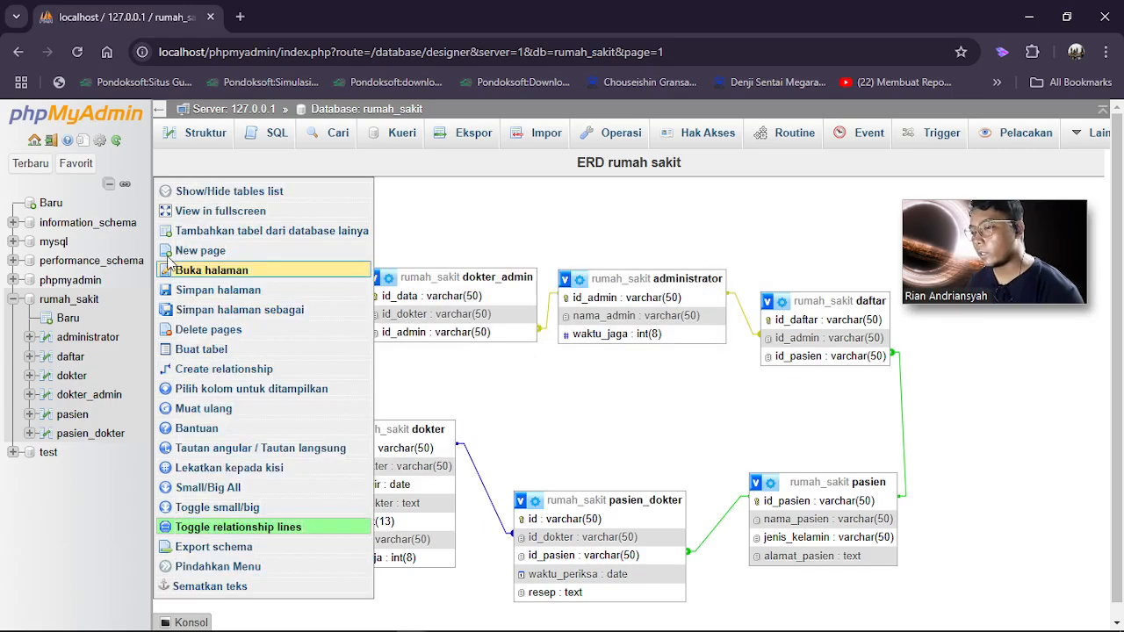
{"action": "left_click", "coordinate": [208, 370]}
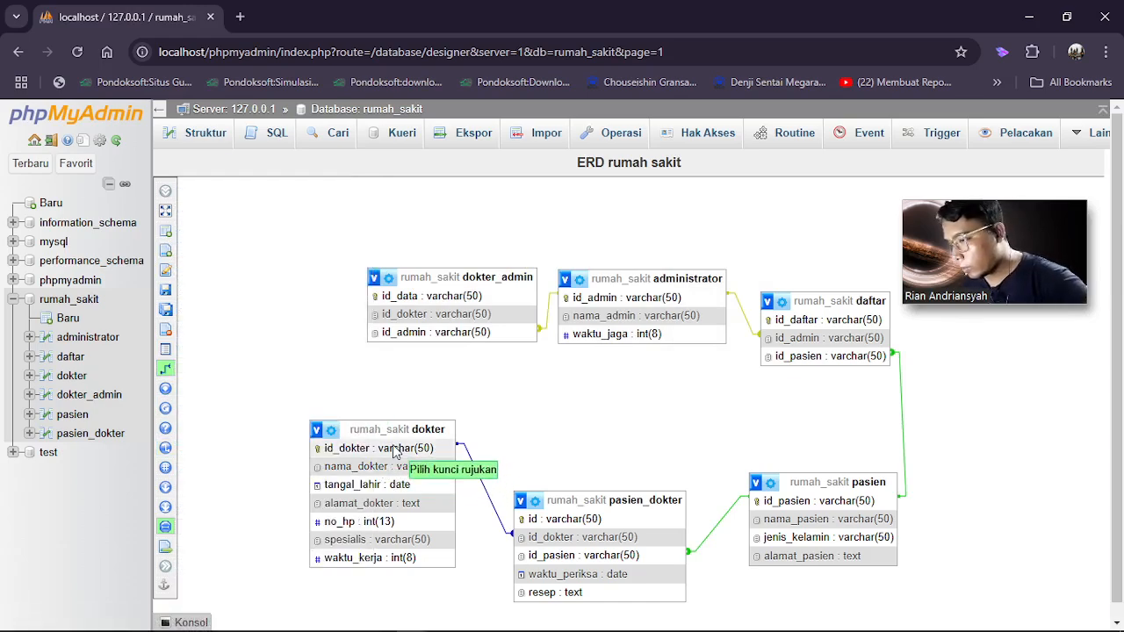
{"action": "left_click", "coordinate": [394, 449]}
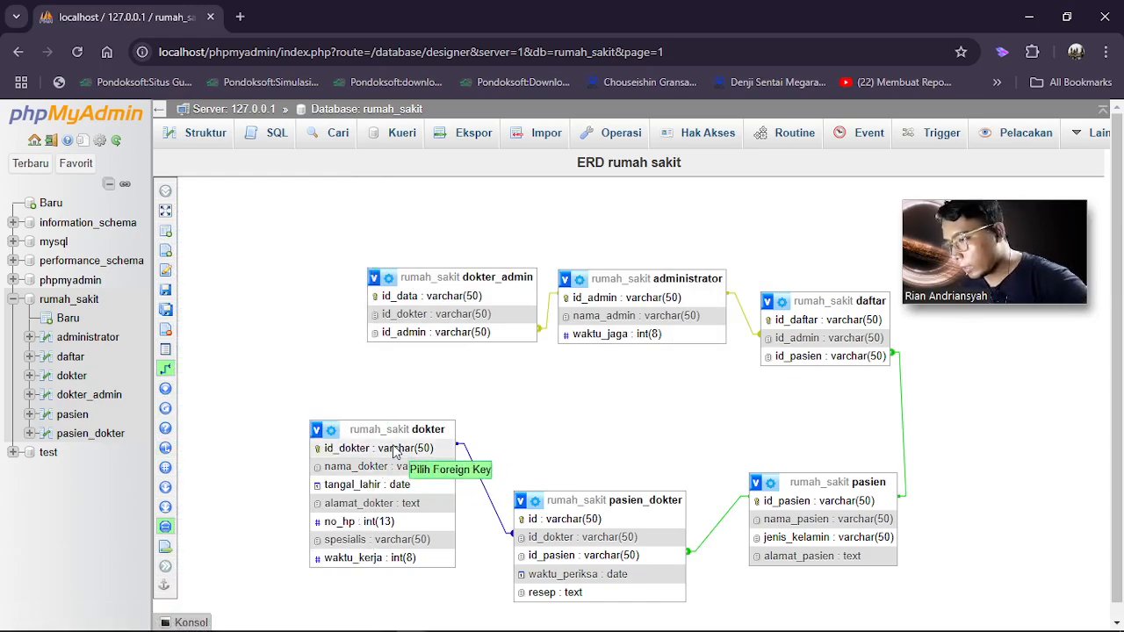
{"action": "left_click", "coordinate": [441, 319]}
{"action": "left_click", "coordinate": [920, 379]}
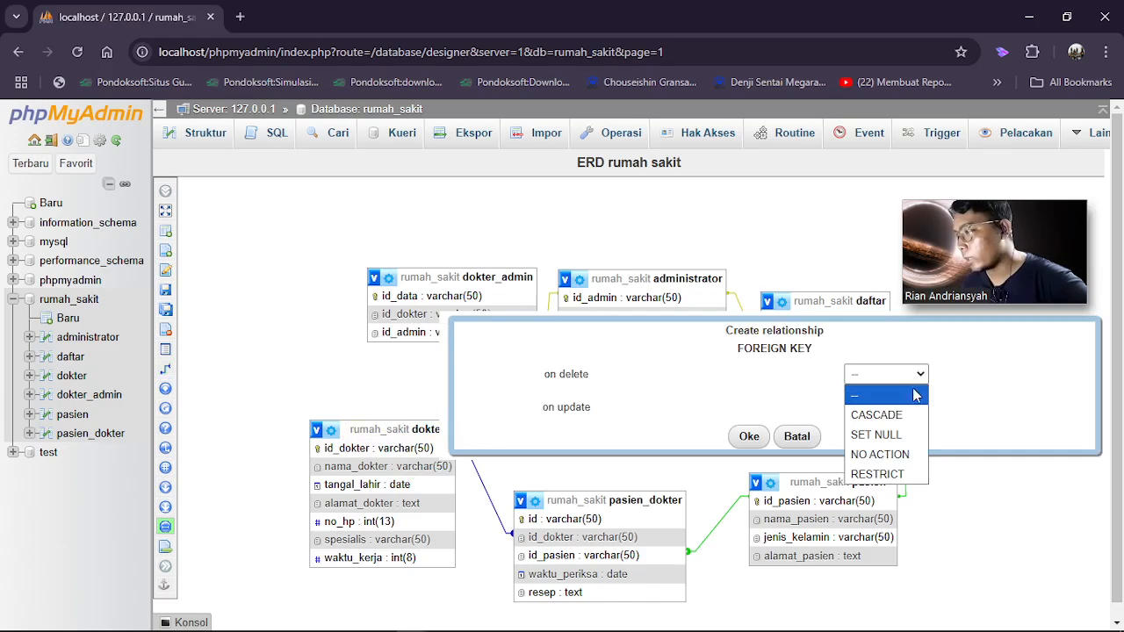
{"action": "left_click", "coordinate": [909, 414]}
{"action": "left_click", "coordinate": [908, 408]}
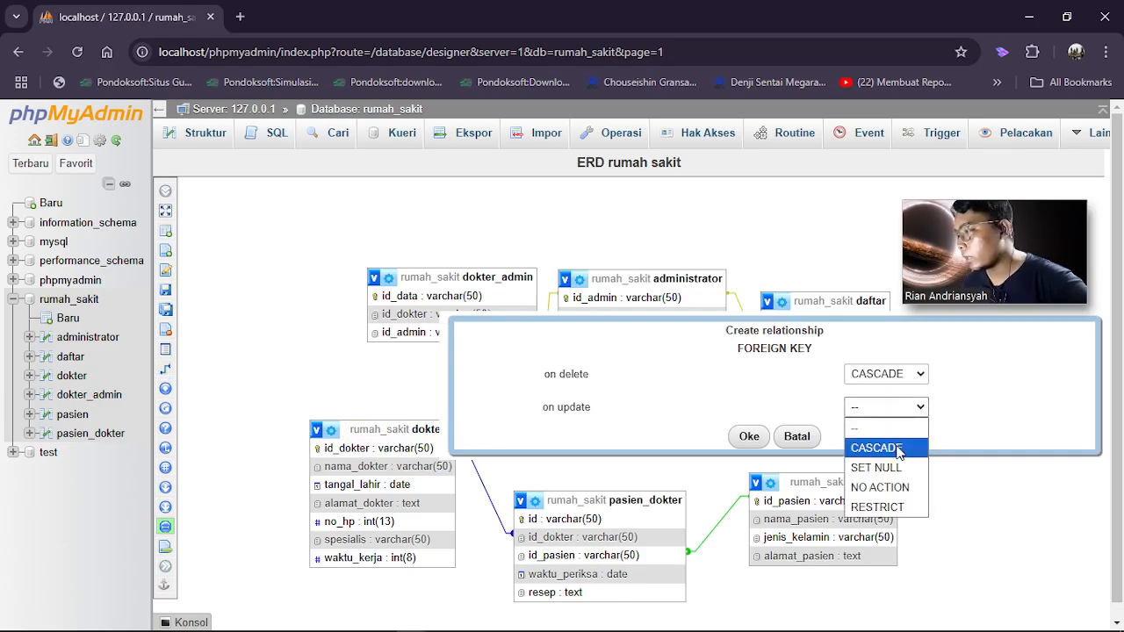
{"action": "left_click", "coordinate": [897, 449]}
{"action": "left_click", "coordinate": [748, 437]}
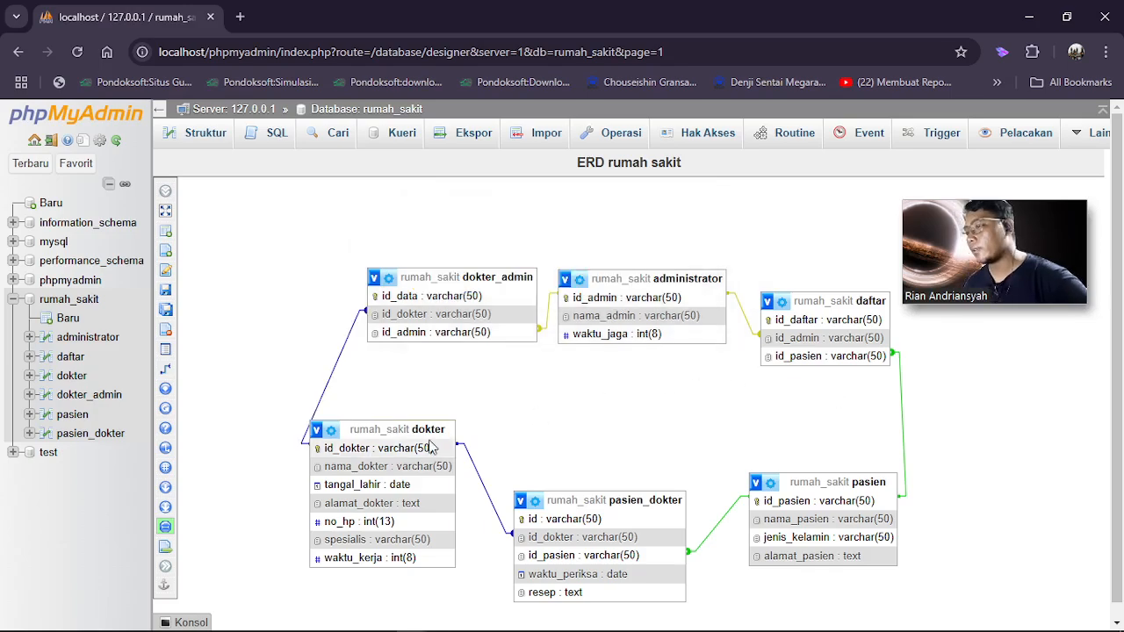
{"action": "left_click_drag", "start_coordinate": [390, 427], "coordinate": [412, 449]}
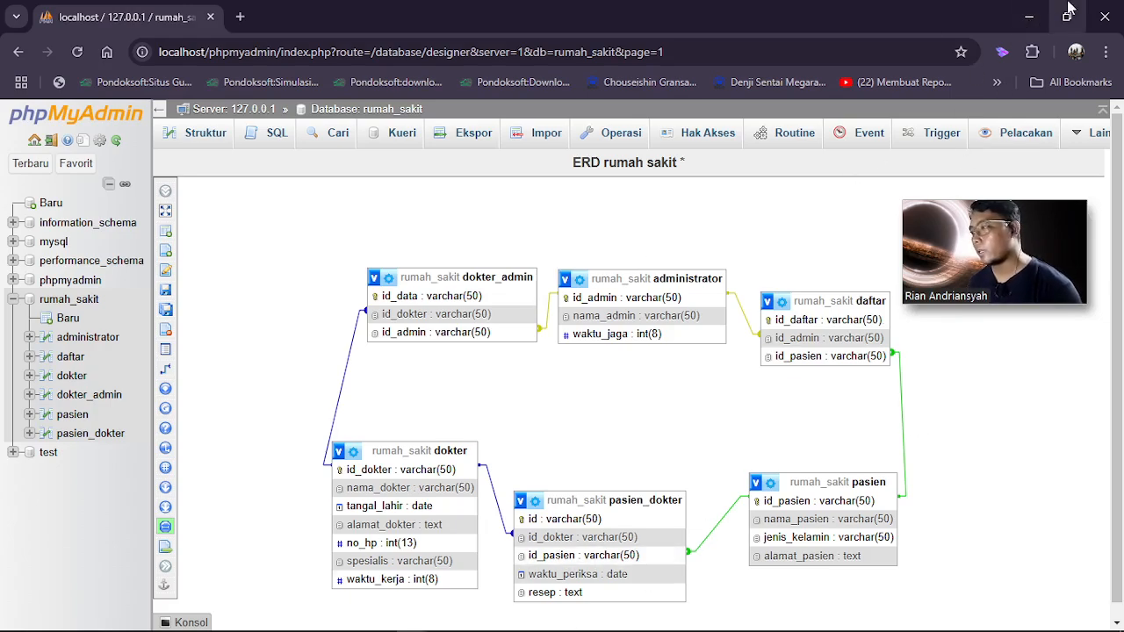
Compare the Designer's relationships with the ERD in the TUGAS 2 assignment PDF, then return to the Designer
{"action": "left_click", "coordinate": [1029, 16]}
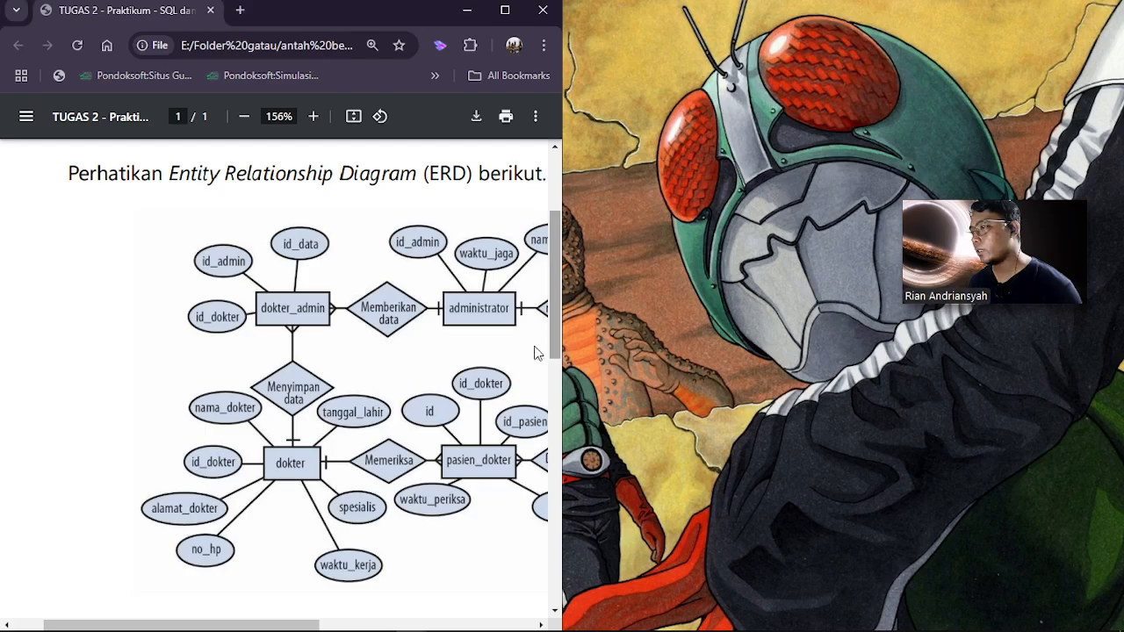
{"action": "left_click", "coordinate": [505, 10]}
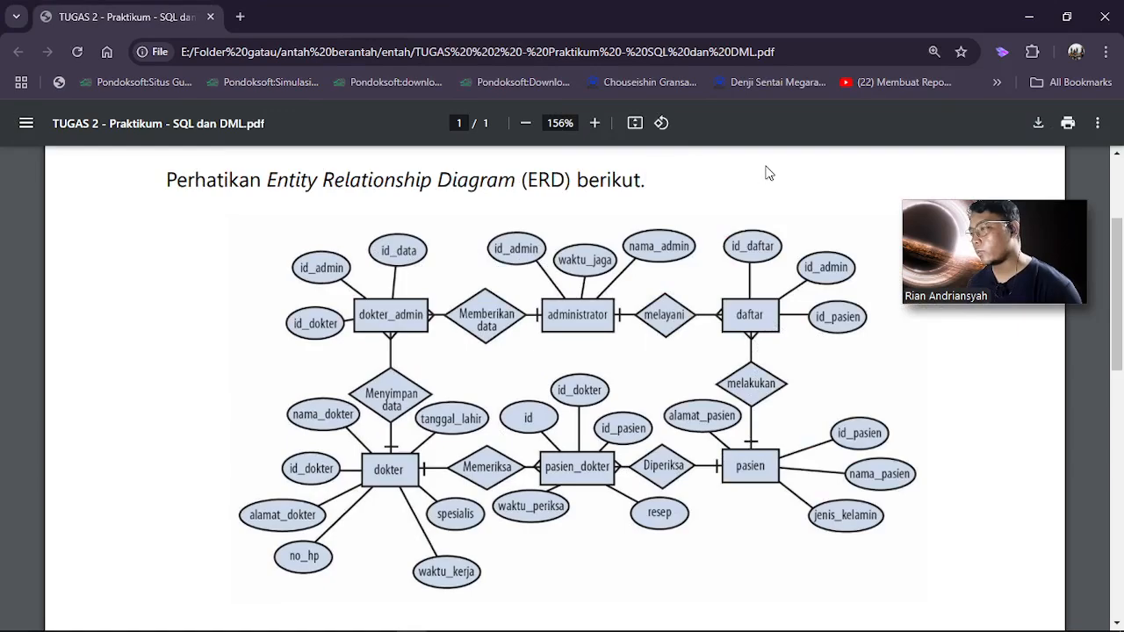
{"action": "left_click", "coordinate": [1029, 15]}
{"action": "mouse_move", "coordinate": [507, 624]}
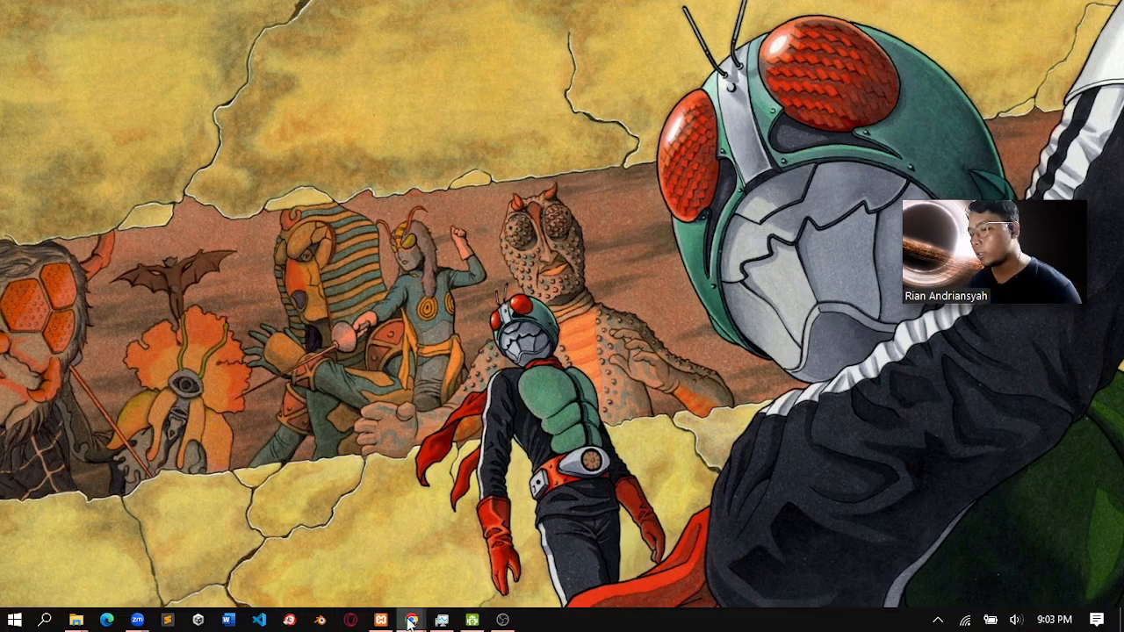
{"action": "mouse_move", "coordinate": [411, 619]}
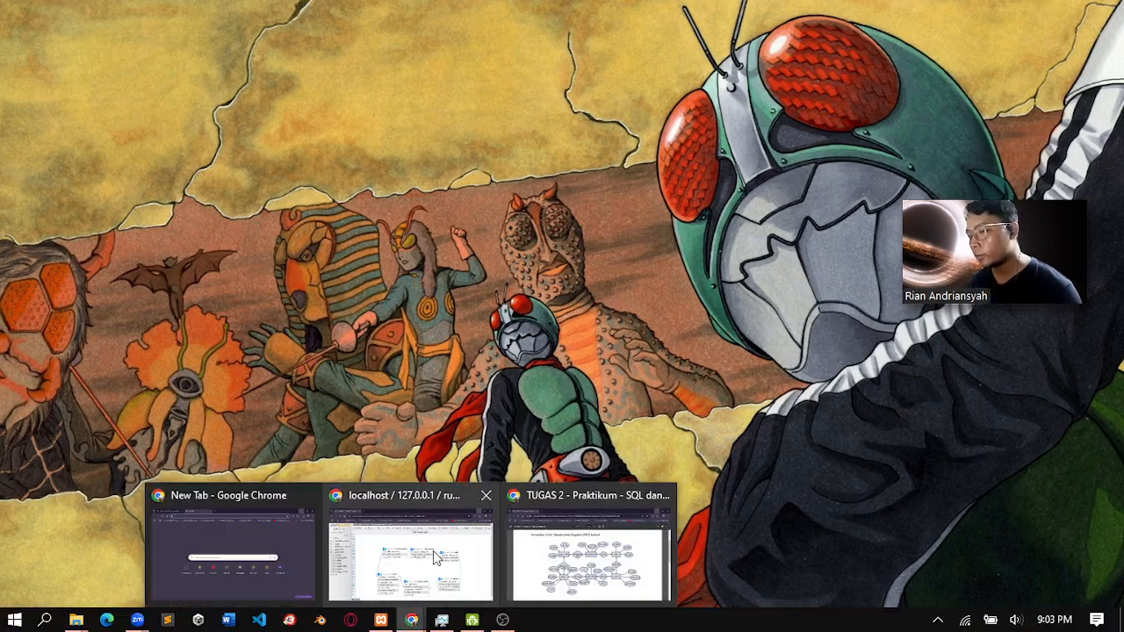
{"action": "left_click", "coordinate": [468, 536]}
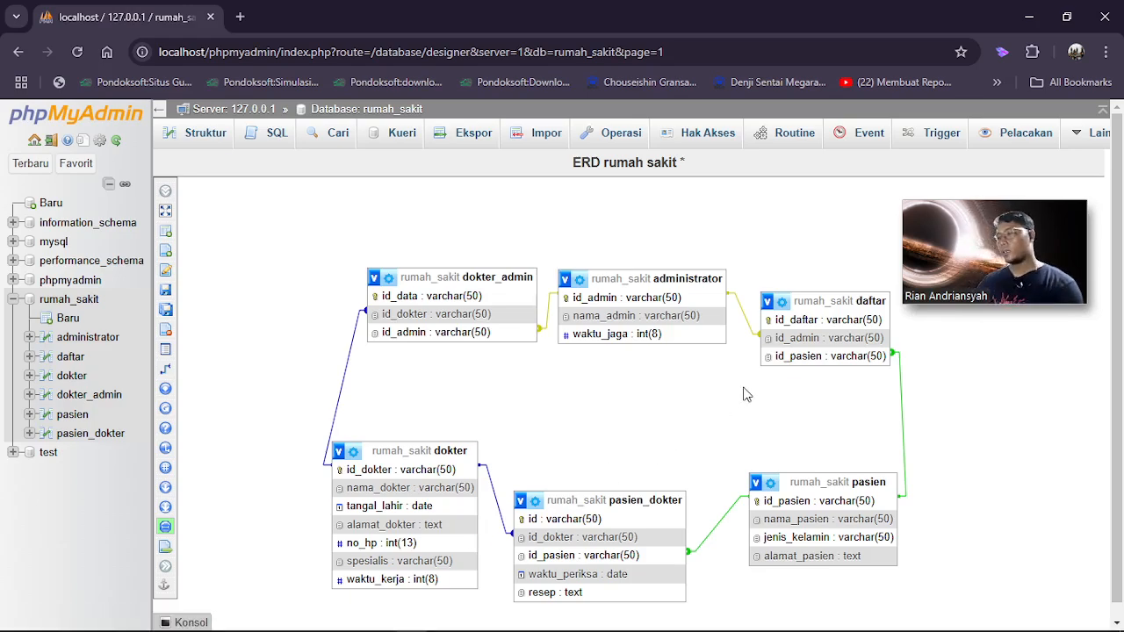